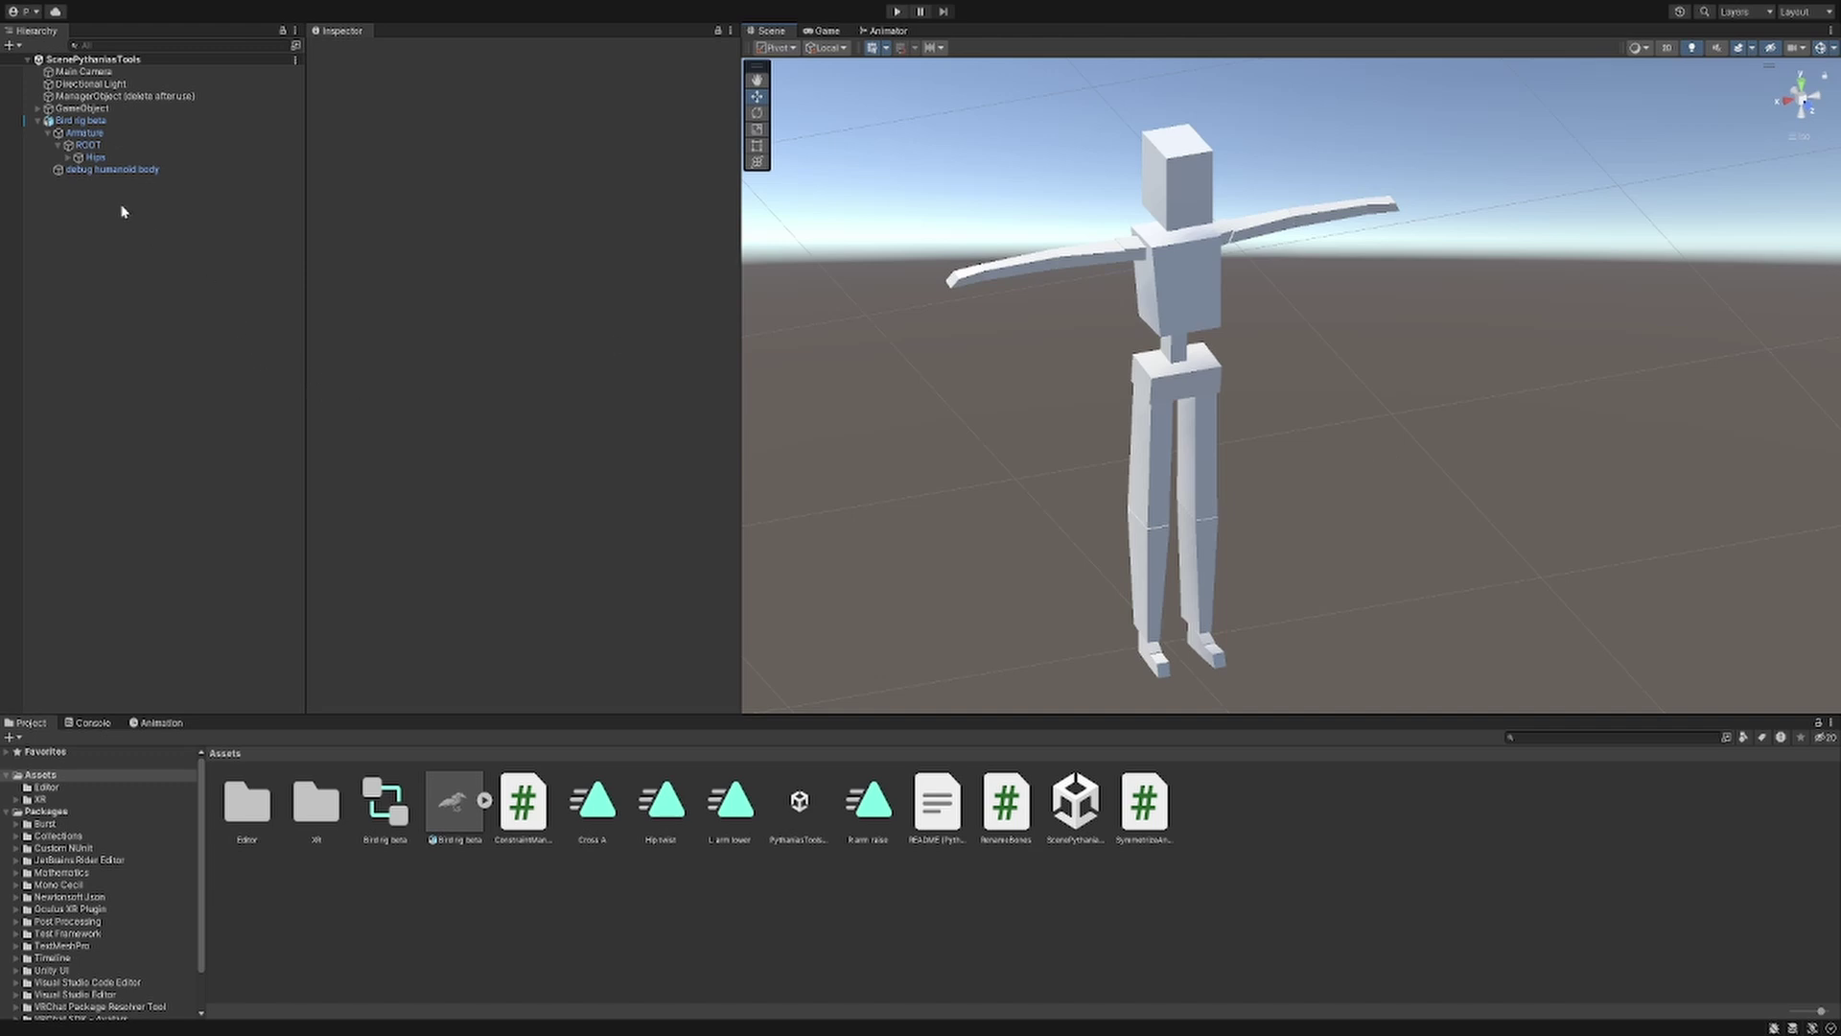
# - Add the Constraint Manager, Rename Bones and Symmetrize Animation scripts to ManagerObject, and collapse the latter two components
pyautogui.click(134, 97)
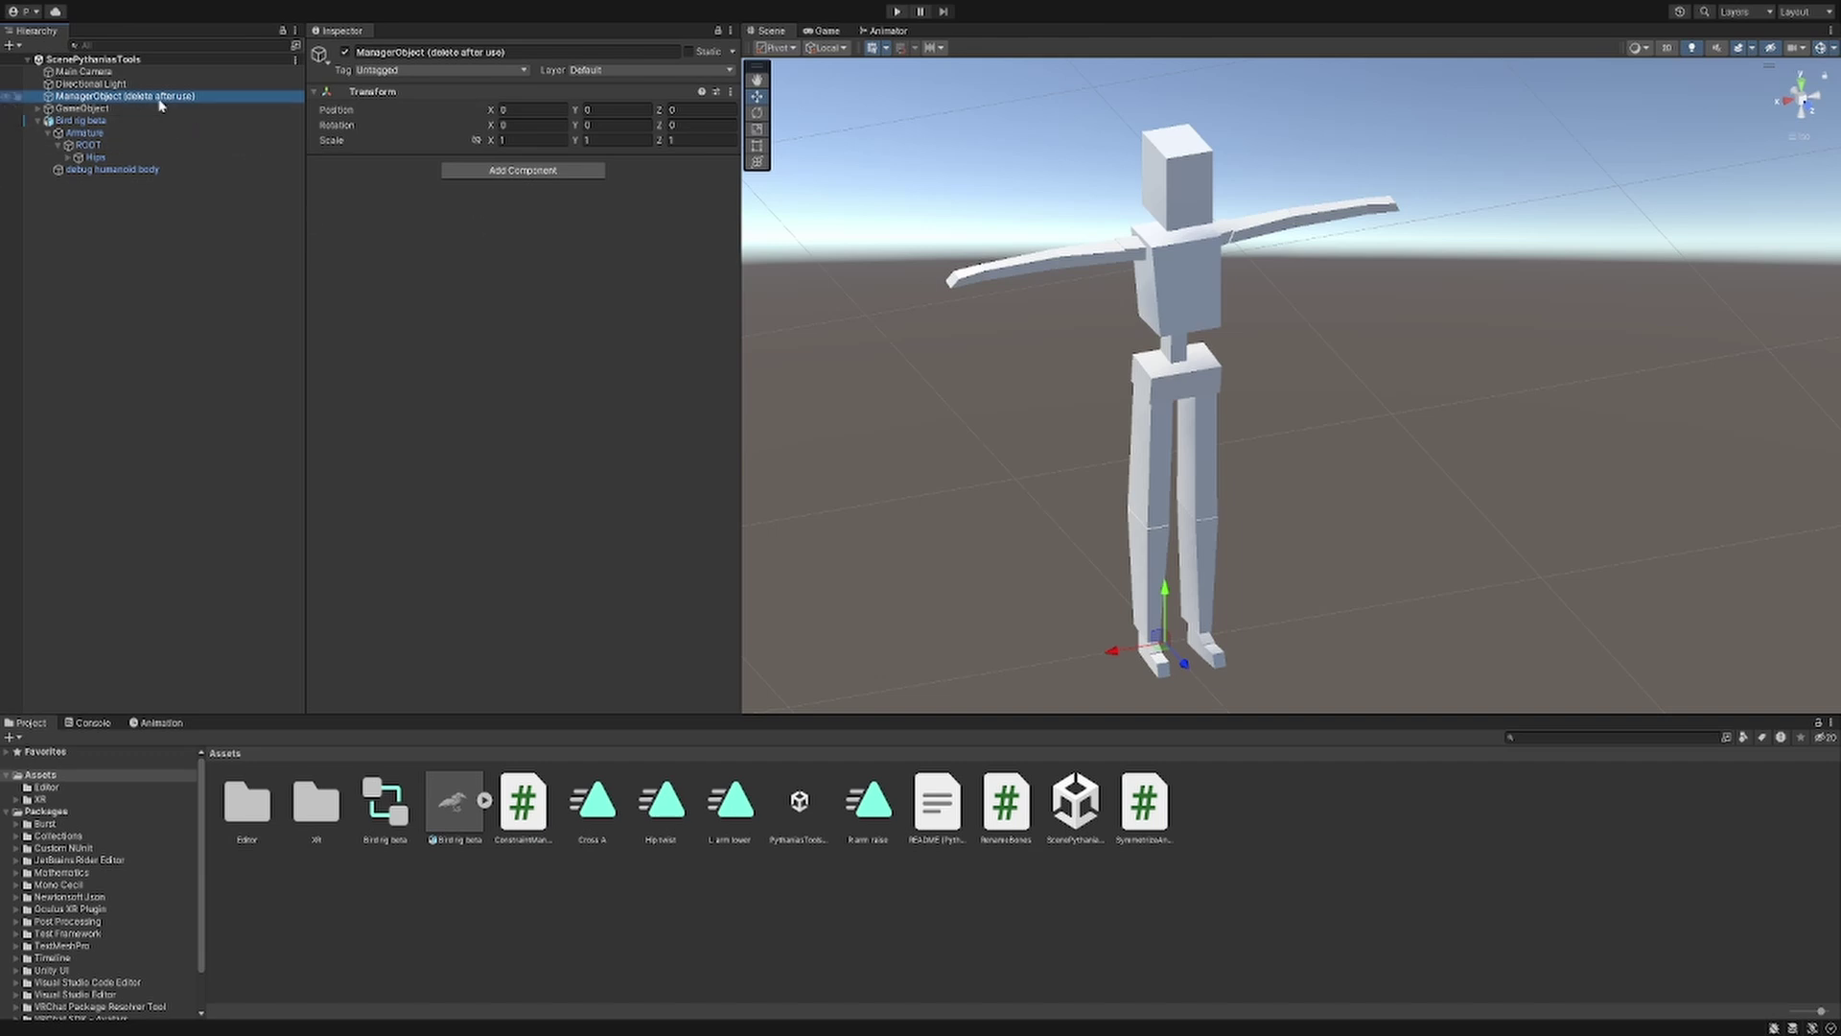
pyautogui.moveTo(522, 801); pyautogui.dragTo(508, 287)
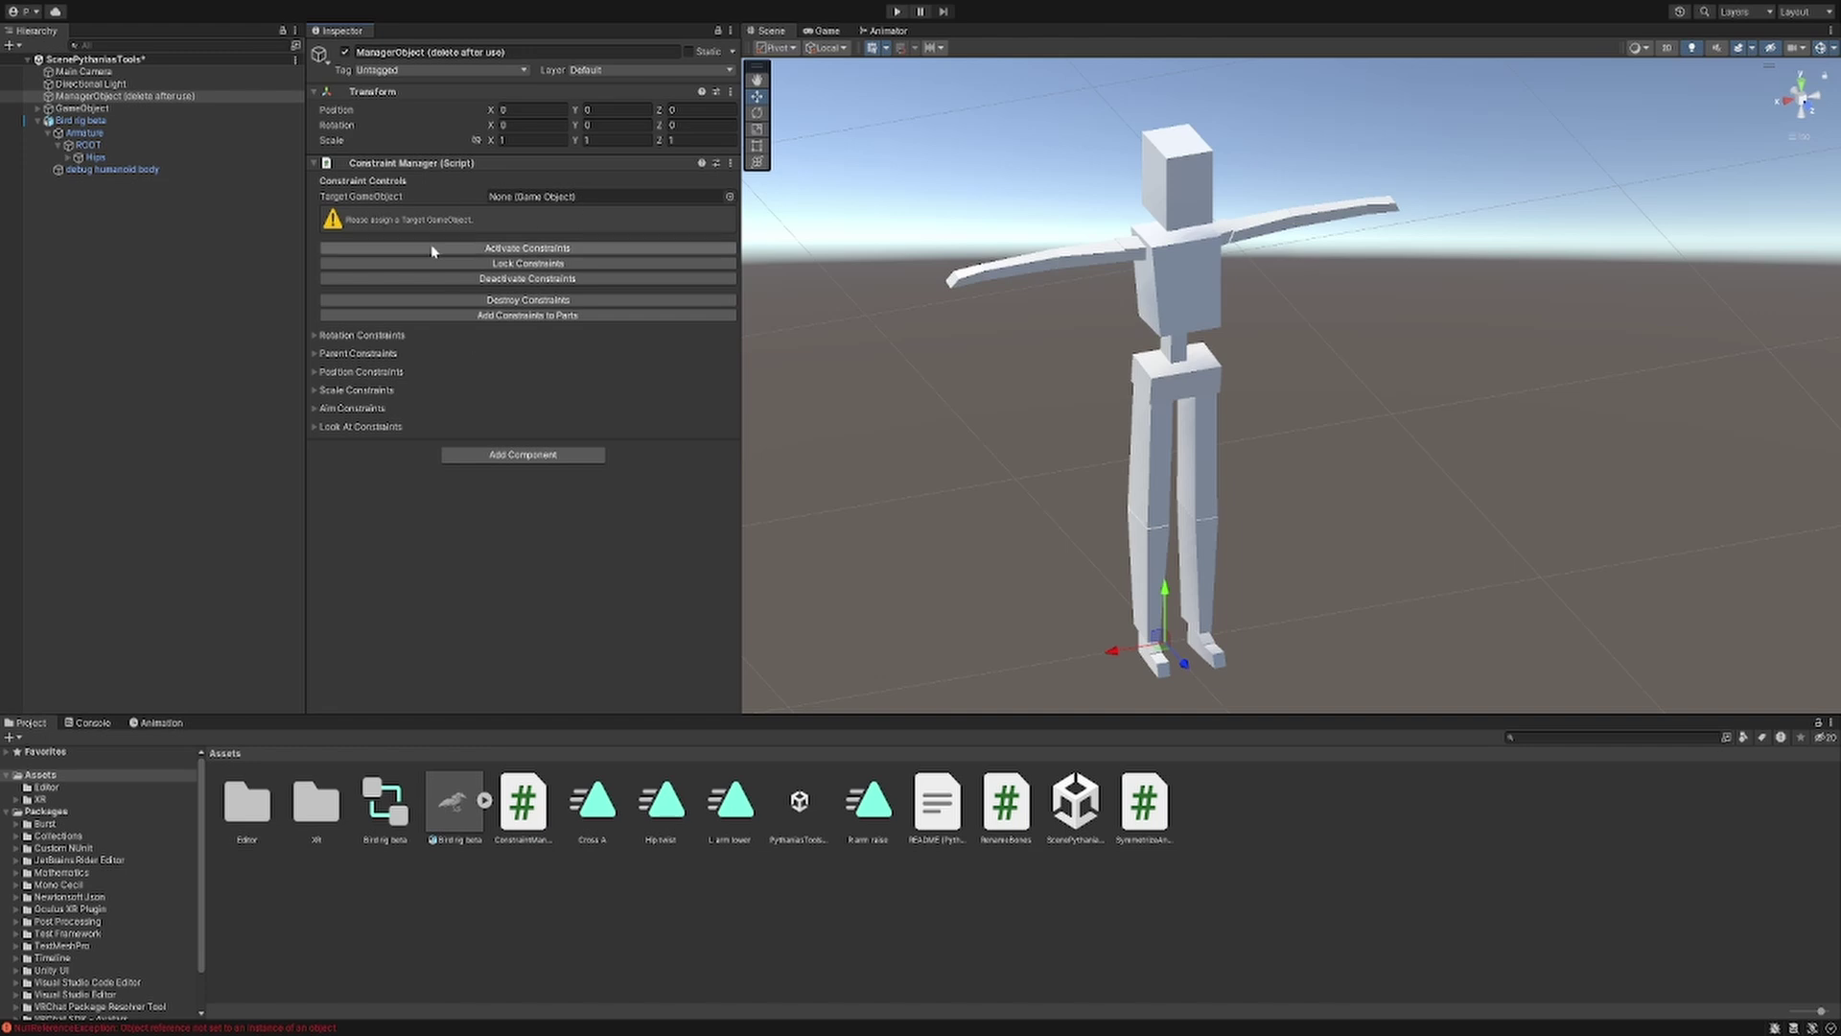
pyautogui.moveTo(997, 801); pyautogui.dragTo(652, 639)
pyautogui.moveTo(1144, 801); pyautogui.dragTo(537, 585)
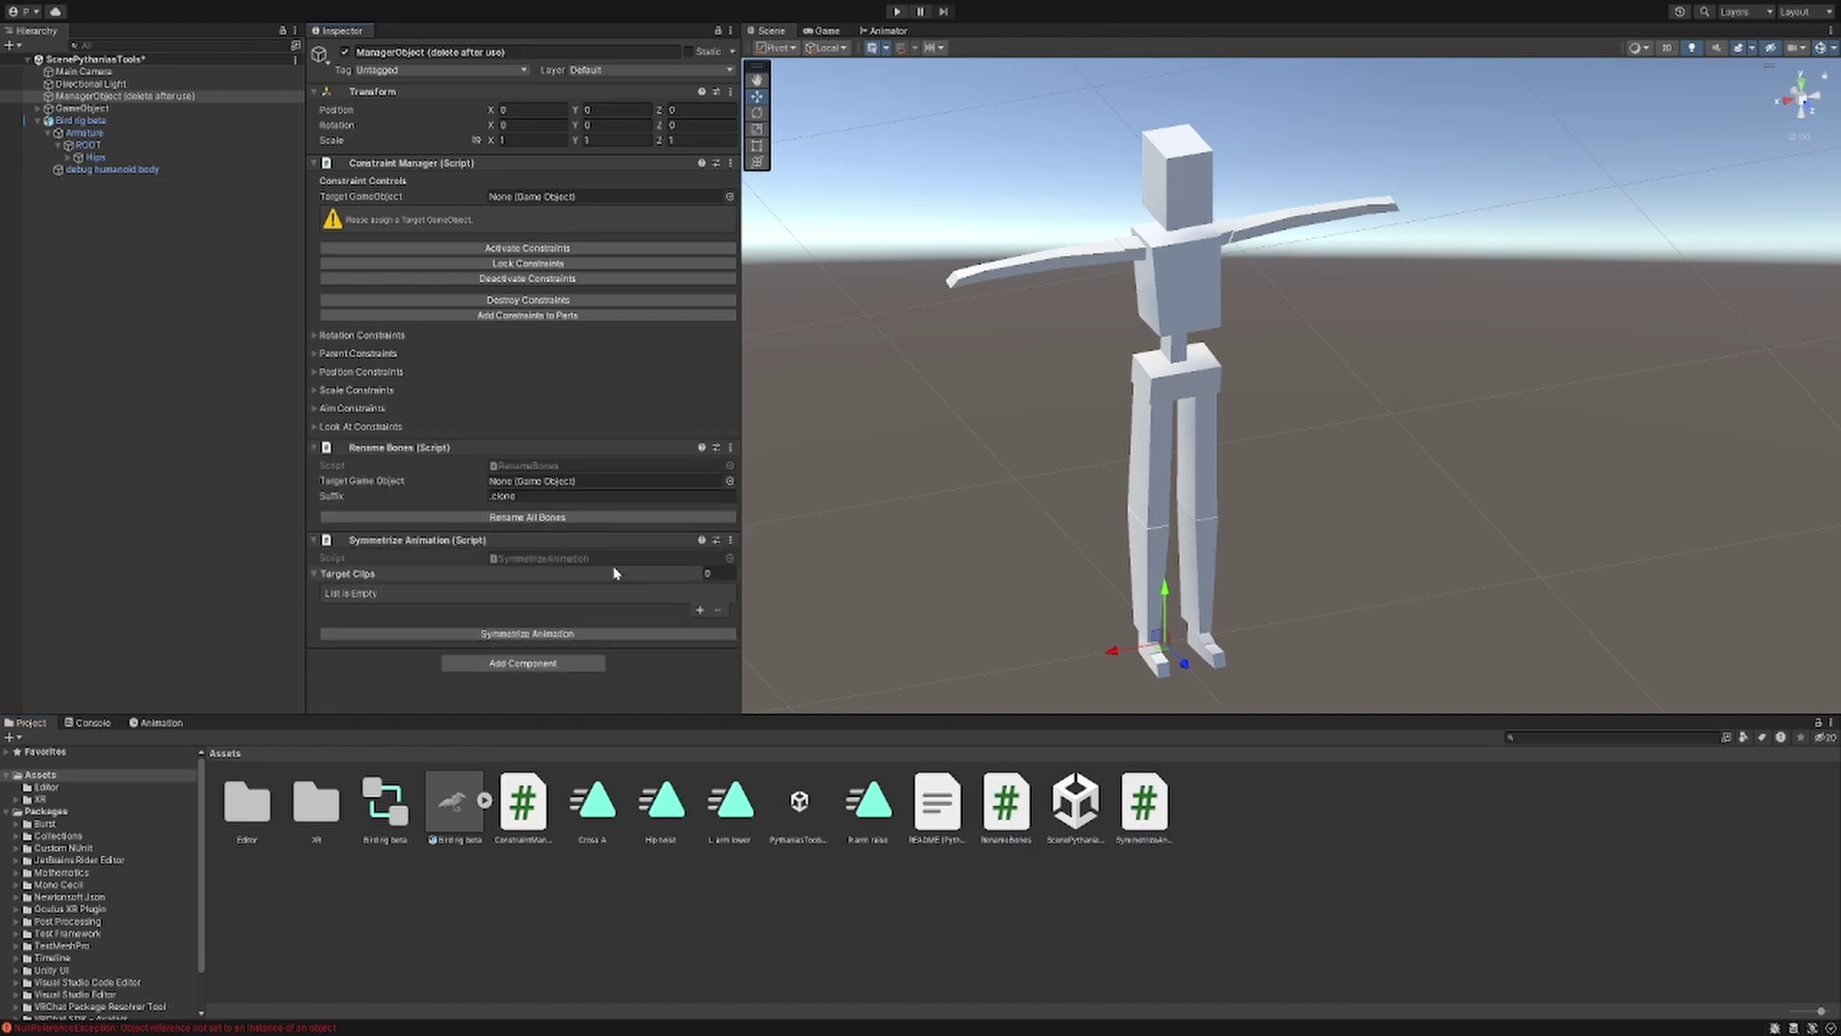
pyautogui.moveTo(908, 457); pyautogui.dragTo(1067, 462, button='right')
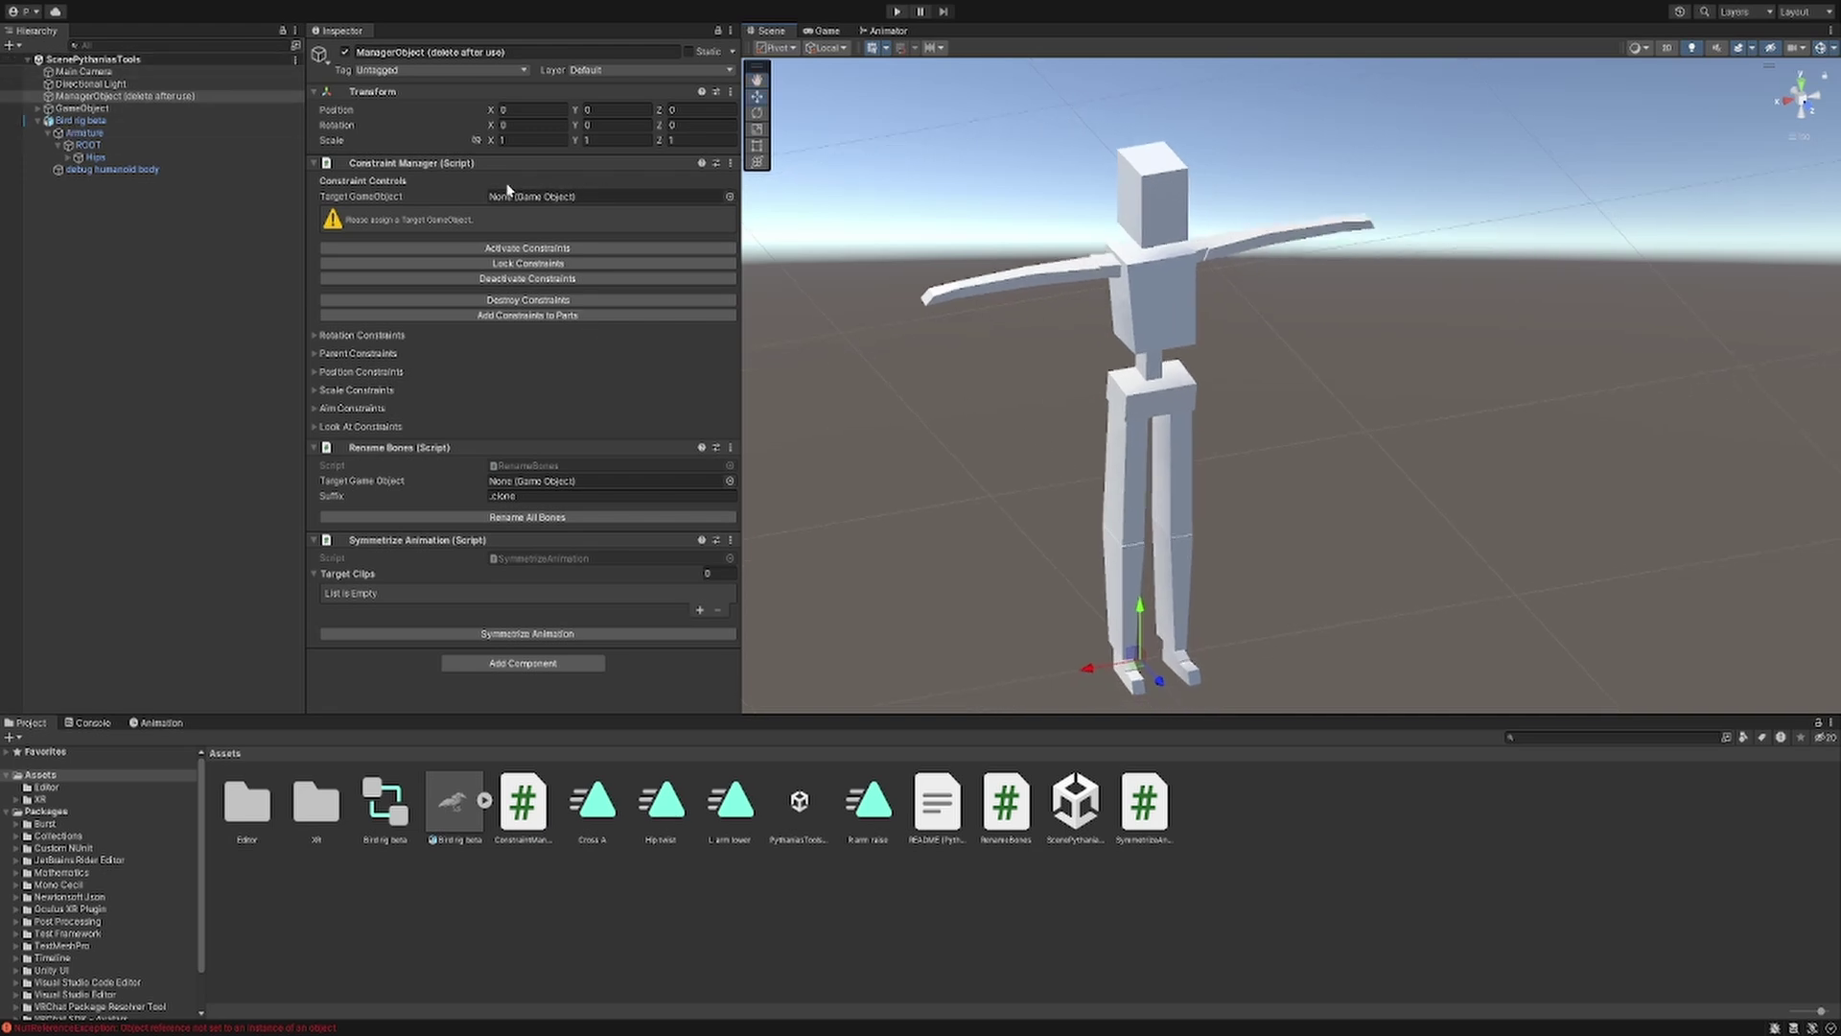
pyautogui.click(319, 448)
pyautogui.click(317, 465)
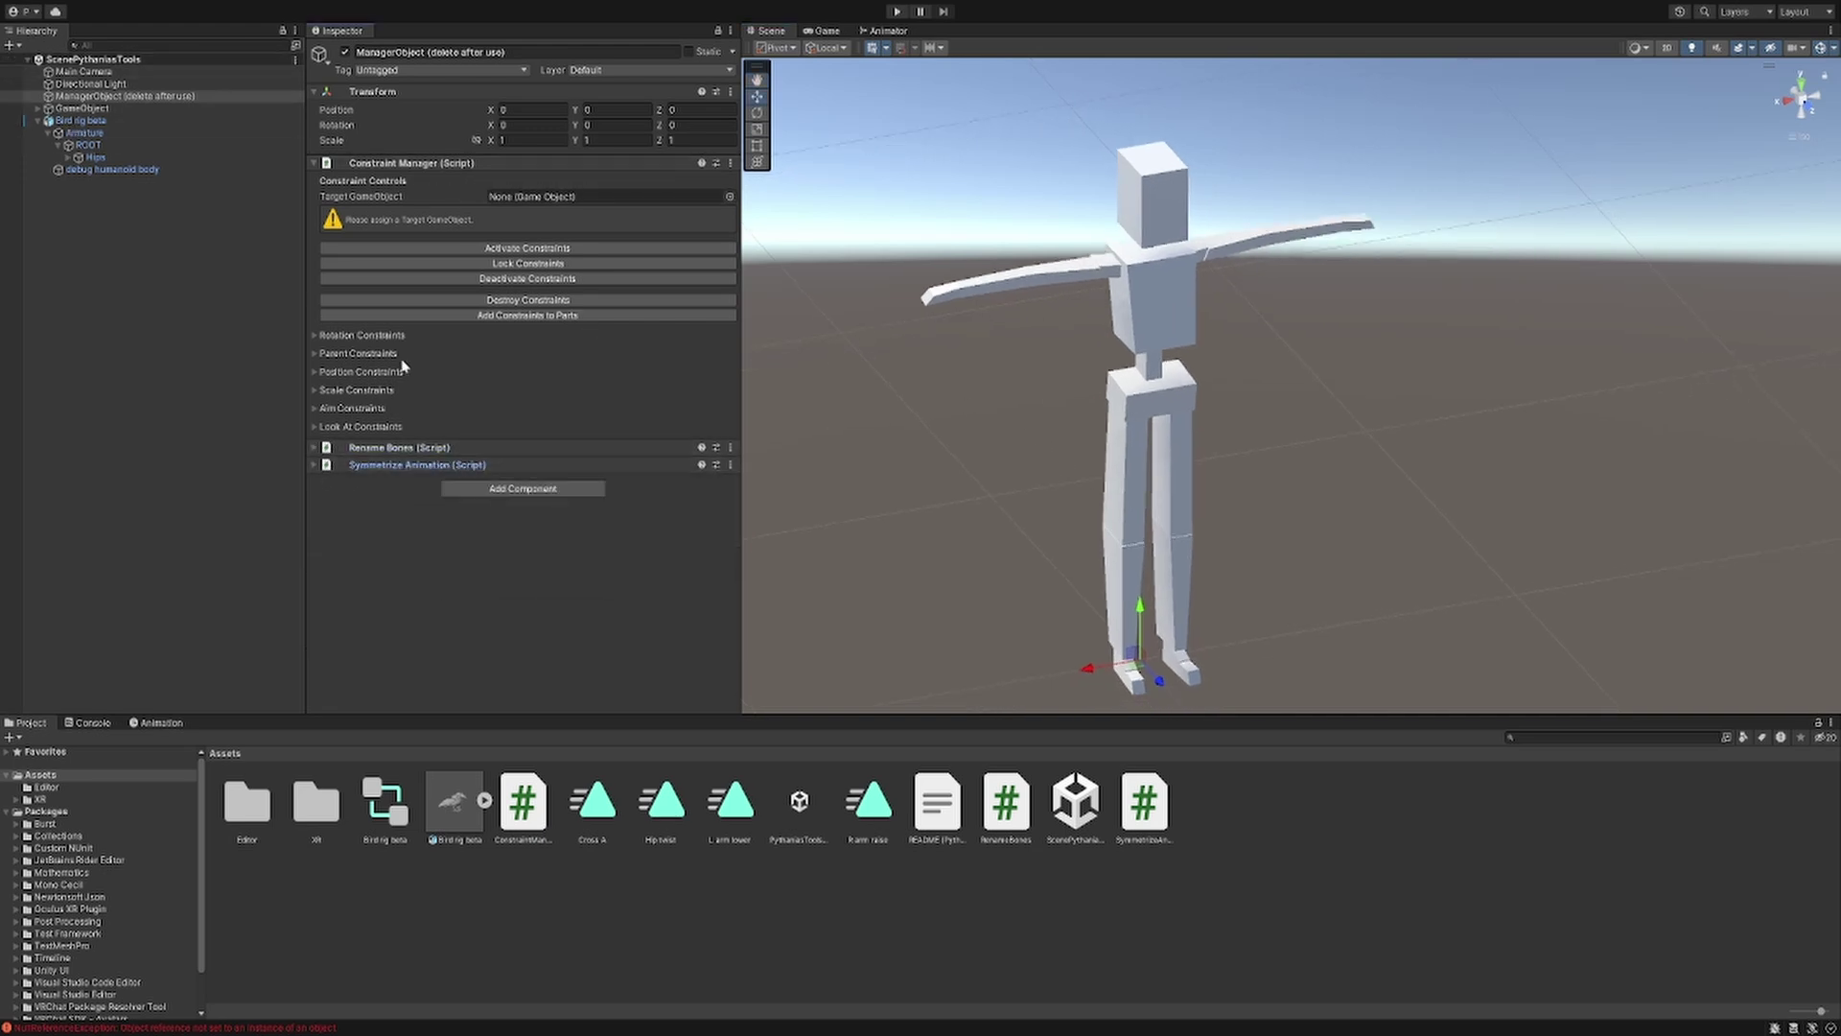
# - Examine the Bird rig beta object's Animator and the Rig import settings of its model asset
pyautogui.click(65, 123)
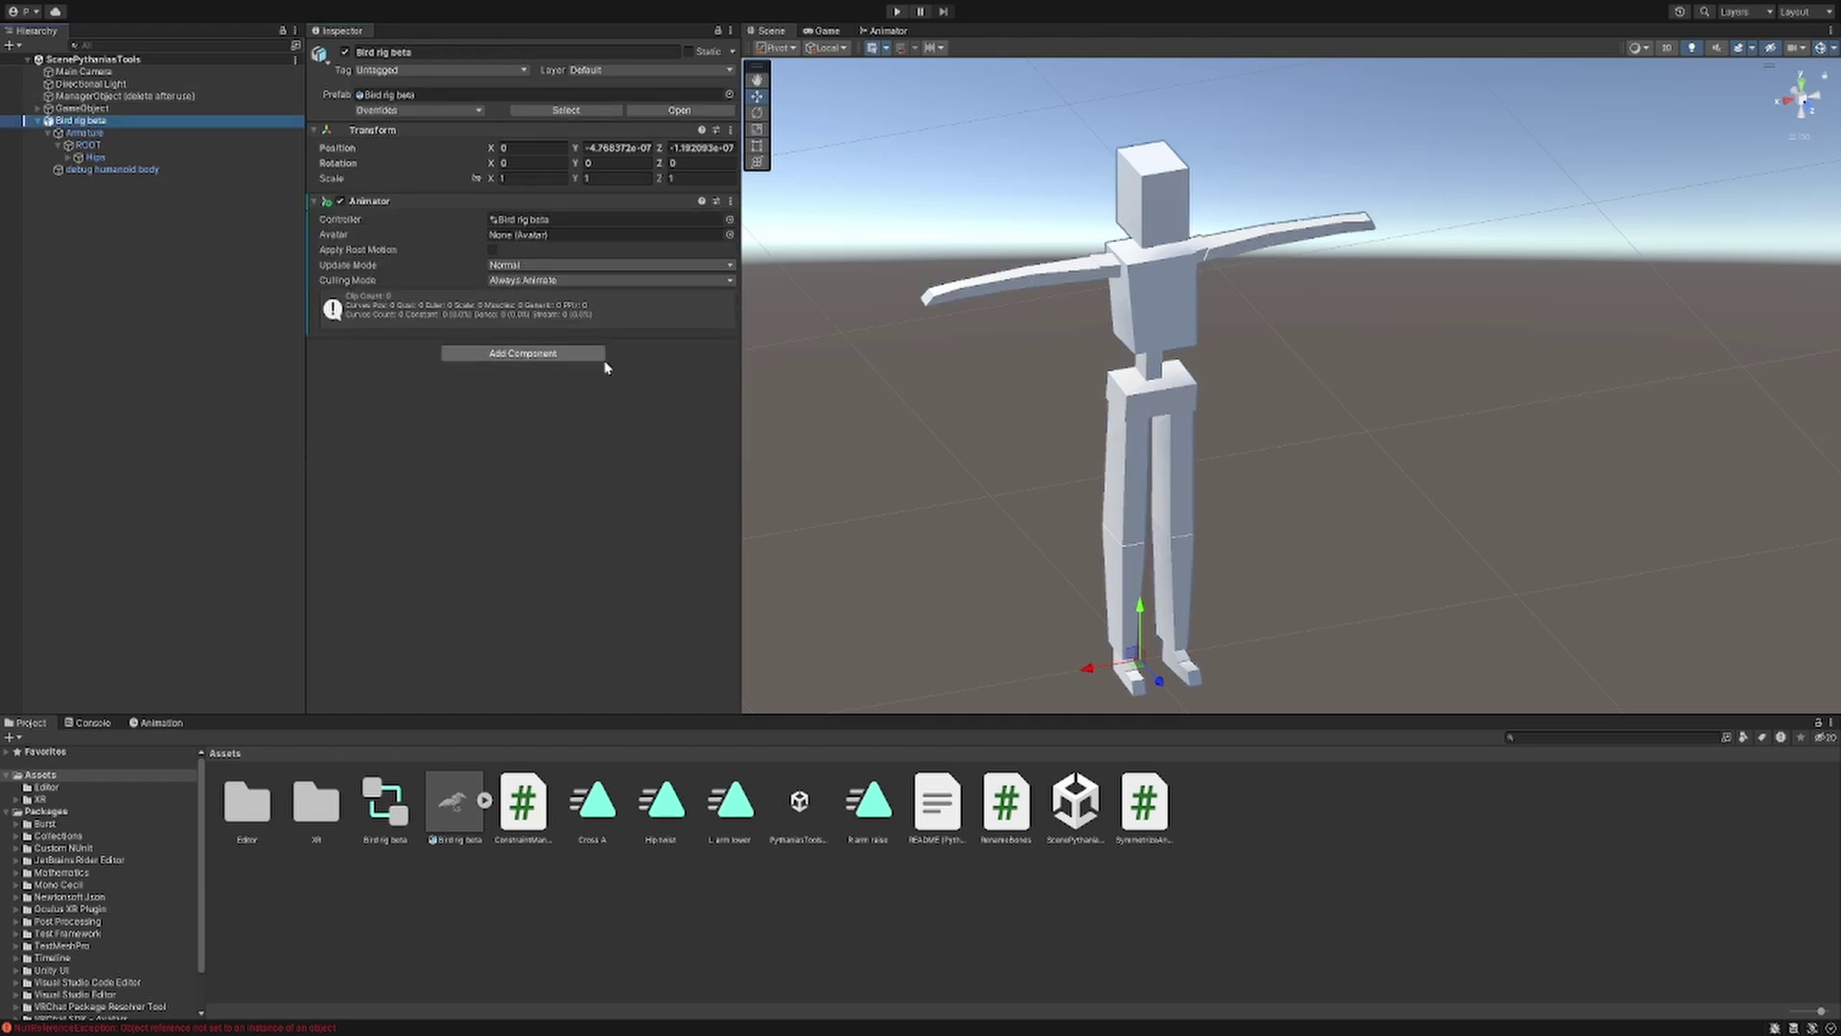
pyautogui.click(487, 836)
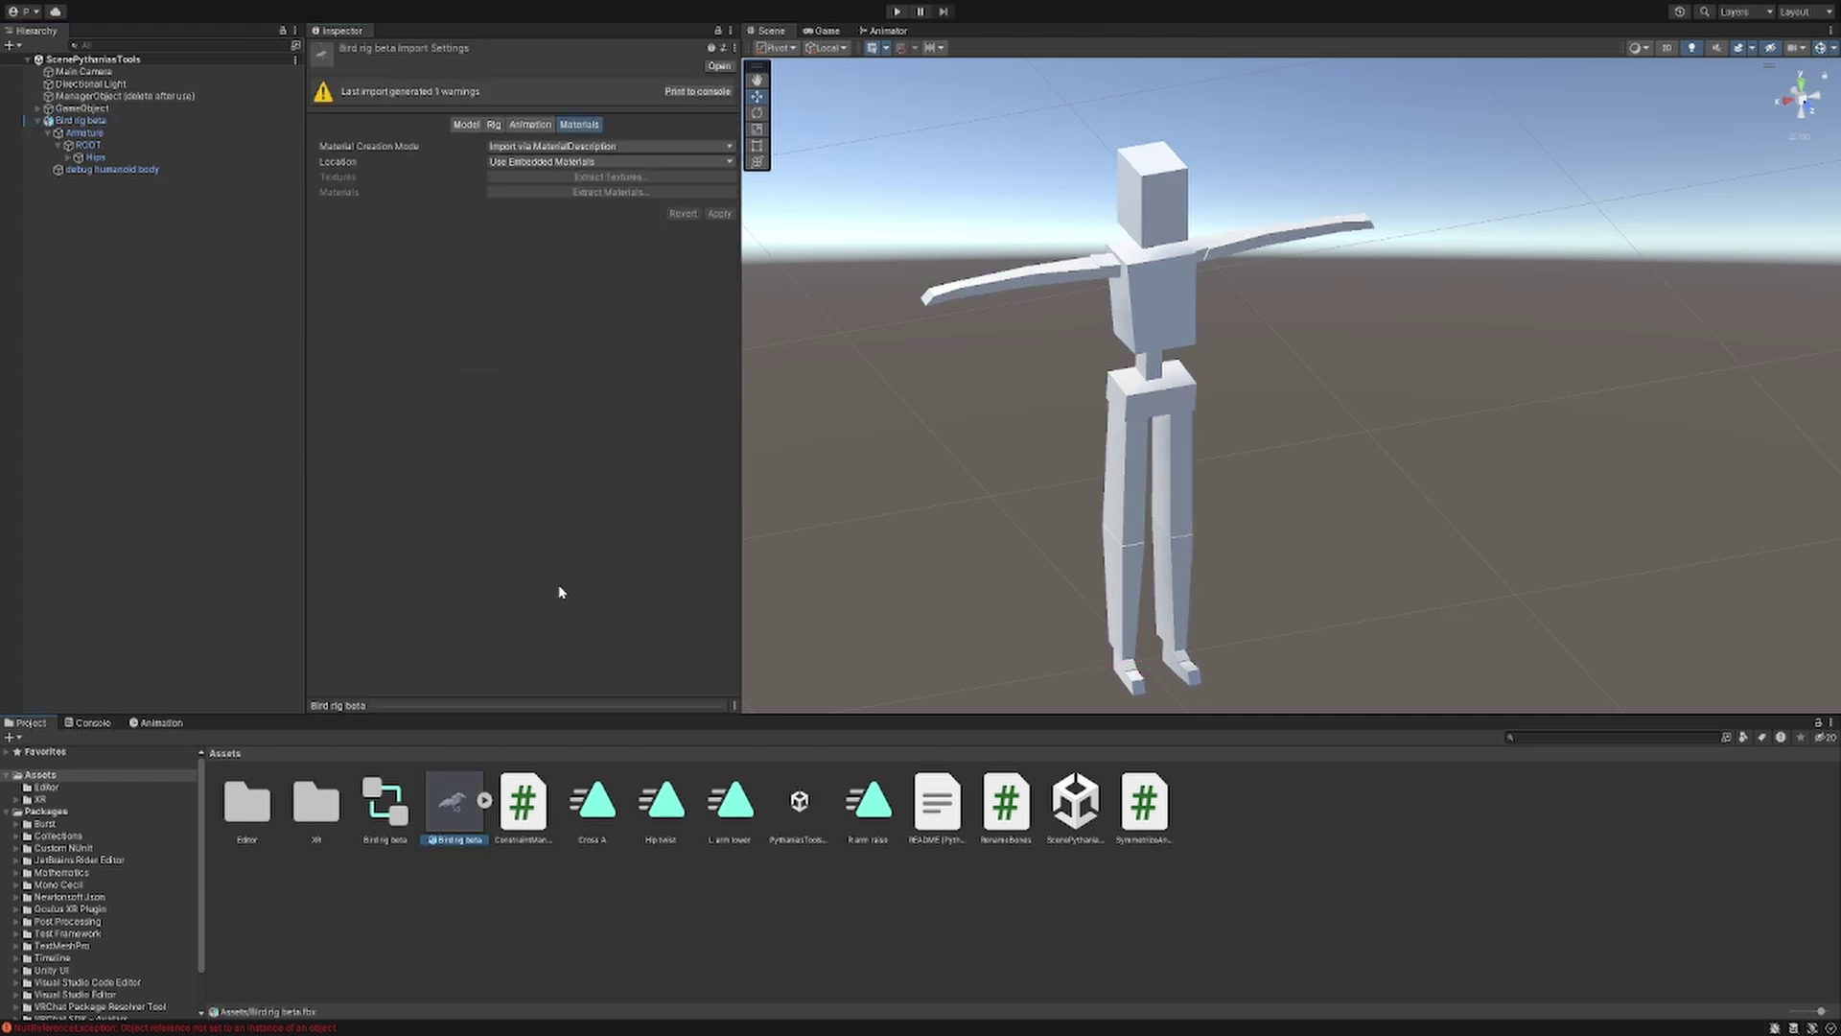
pyautogui.click(493, 124)
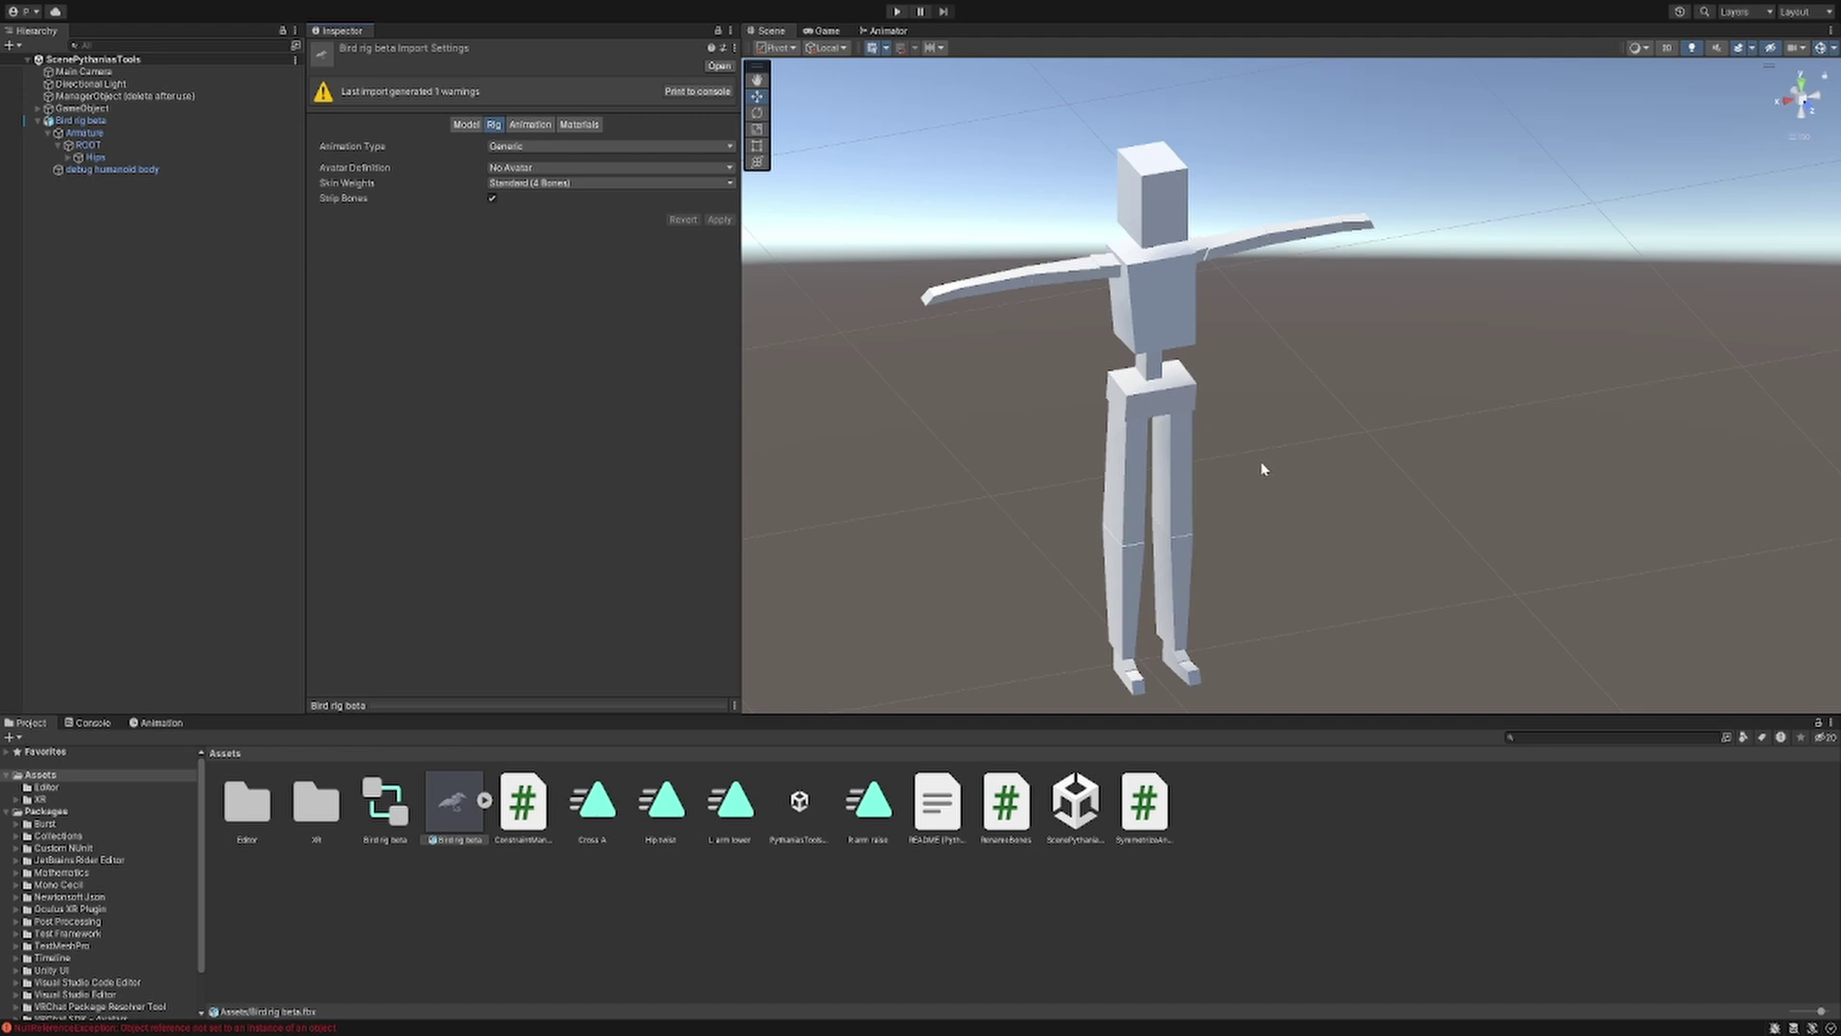
pyautogui.moveTo(1260, 453); pyautogui.dragTo(1213, 398, button='middle')
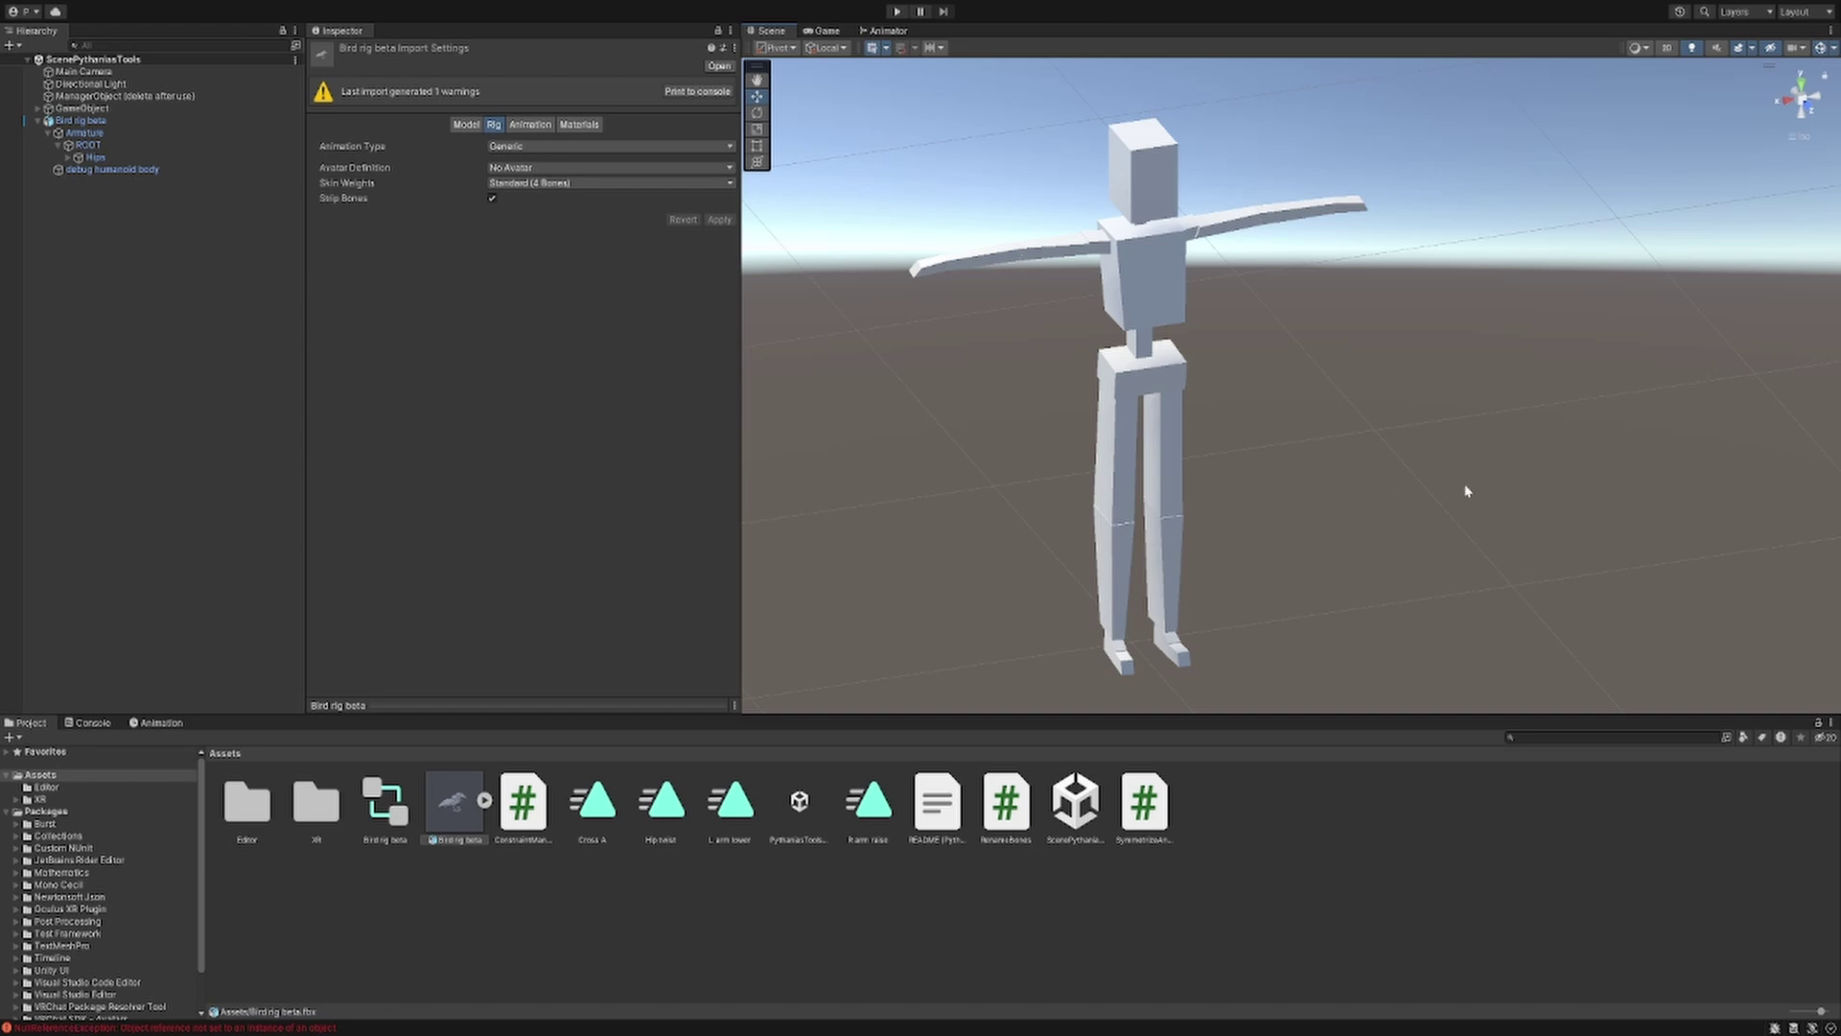
# - Assign Bird rig beta as the target GameObject of ManagerObject's Constraint Manager
pyautogui.click(182, 121)
pyautogui.click(182, 96)
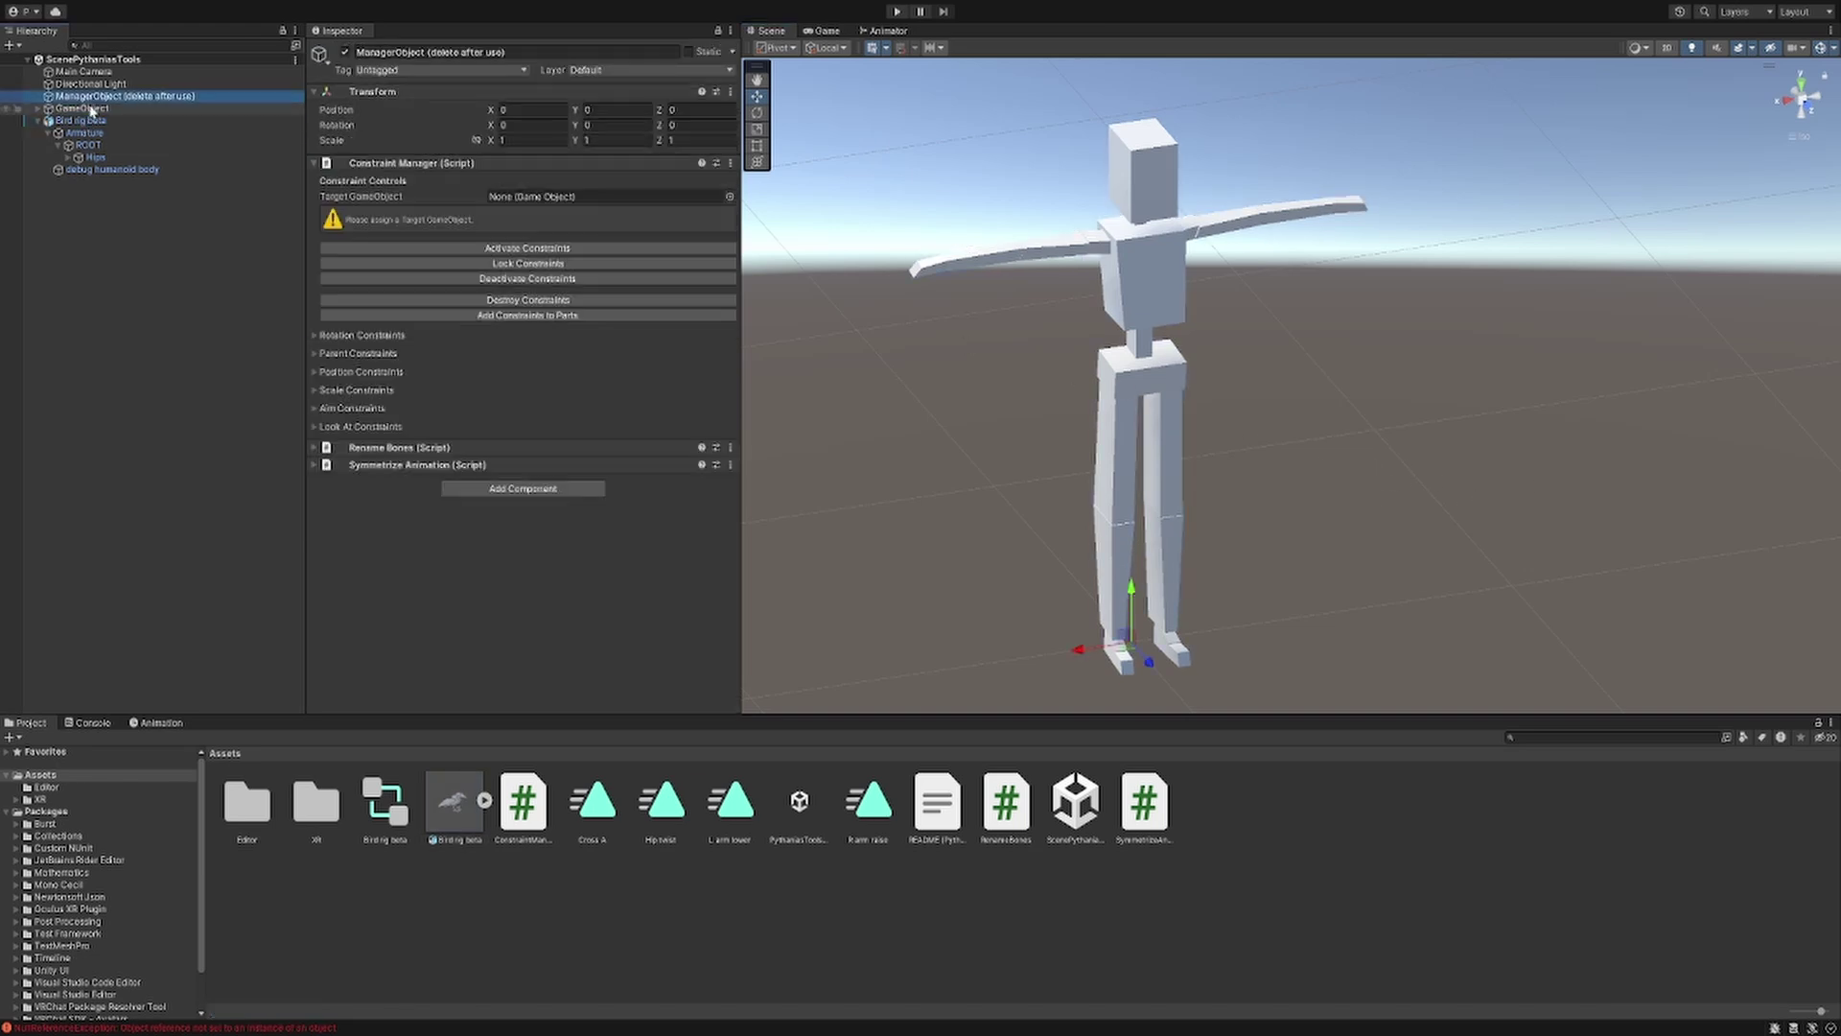
pyautogui.moveTo(182, 122); pyautogui.dragTo(556, 201)
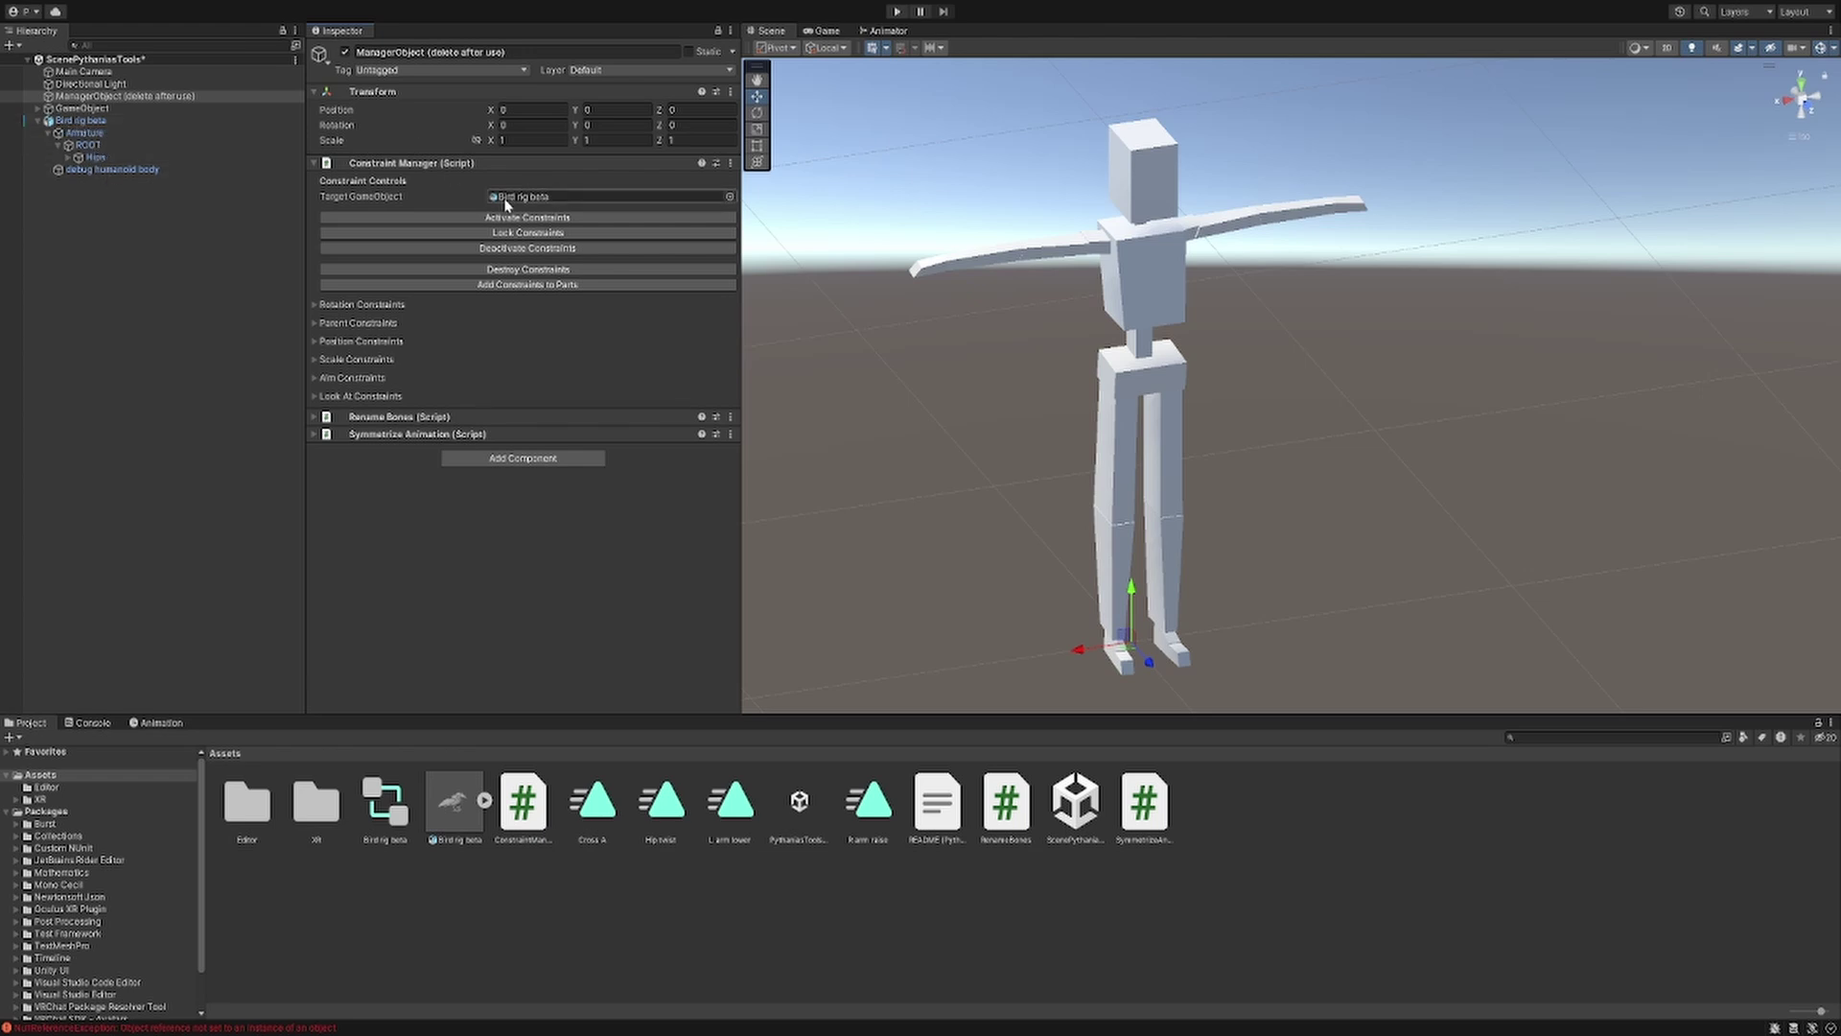
# - Create three empty rotation constraint parts and one empty scale constraint part in the Constraint Manager
pyautogui.click(319, 310)
pyautogui.click(701, 358)
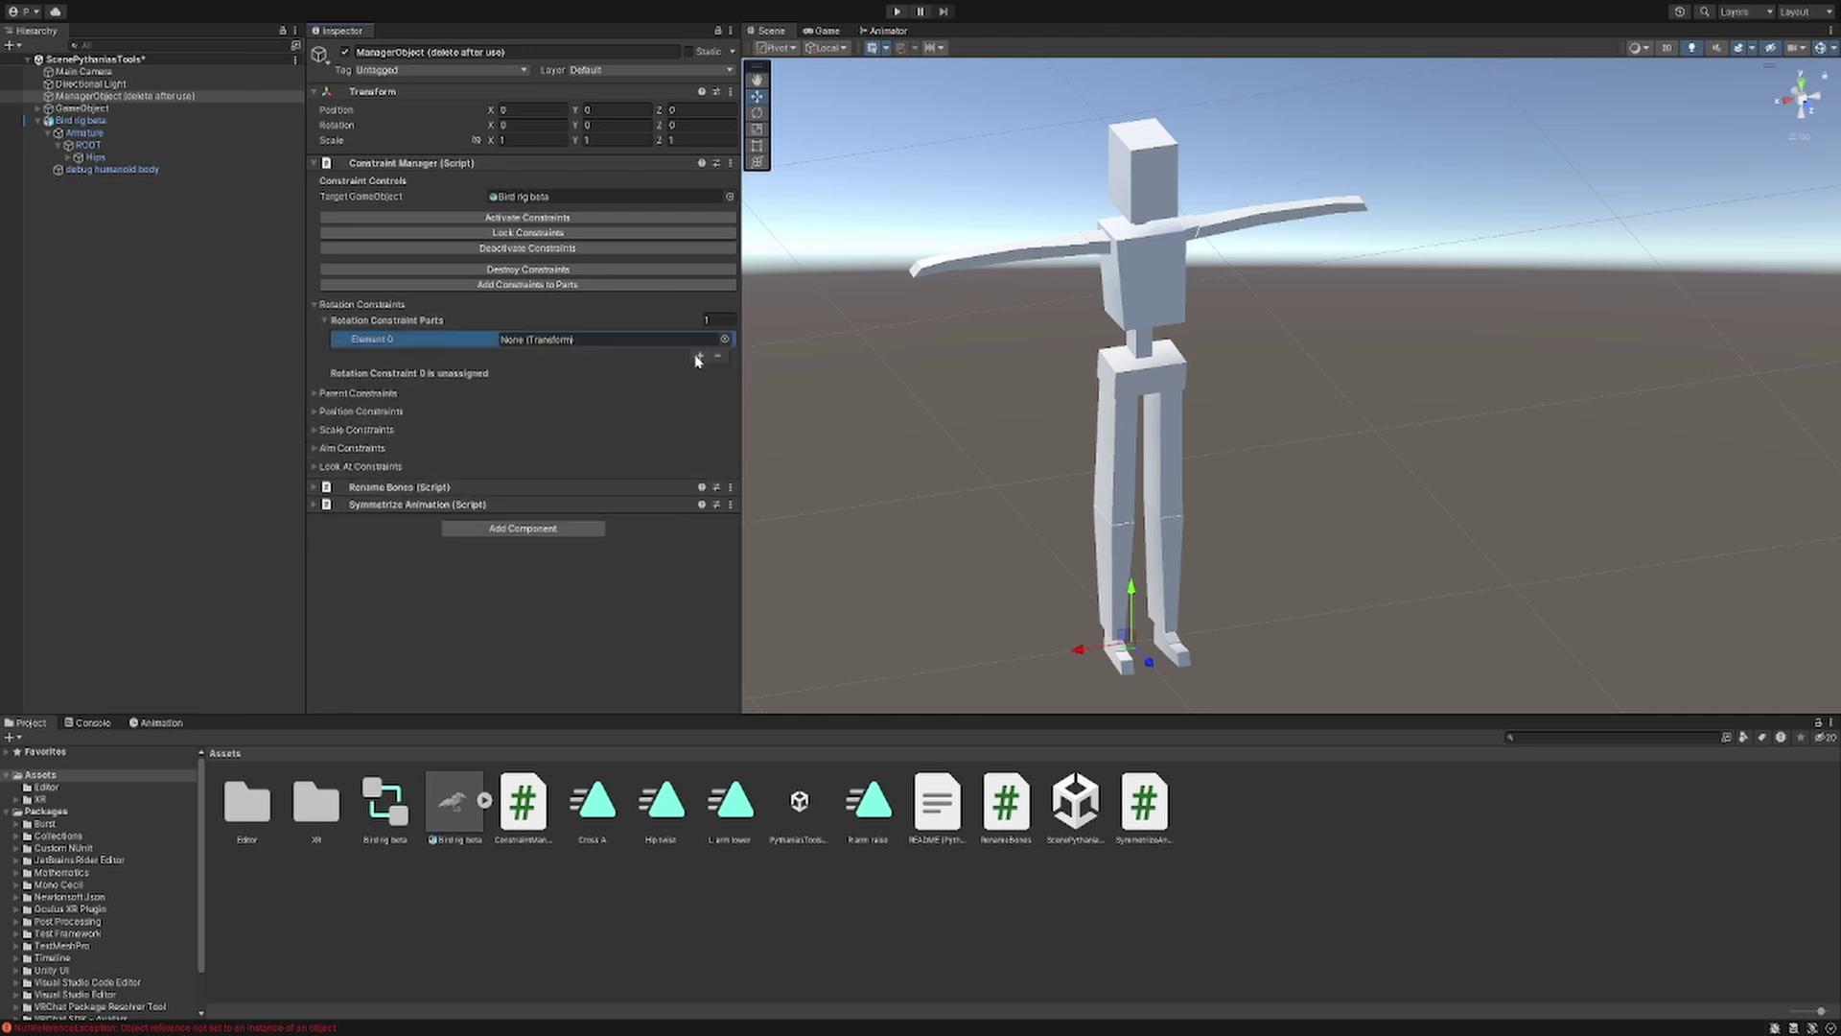
pyautogui.click(697, 359)
pyautogui.click(699, 373)
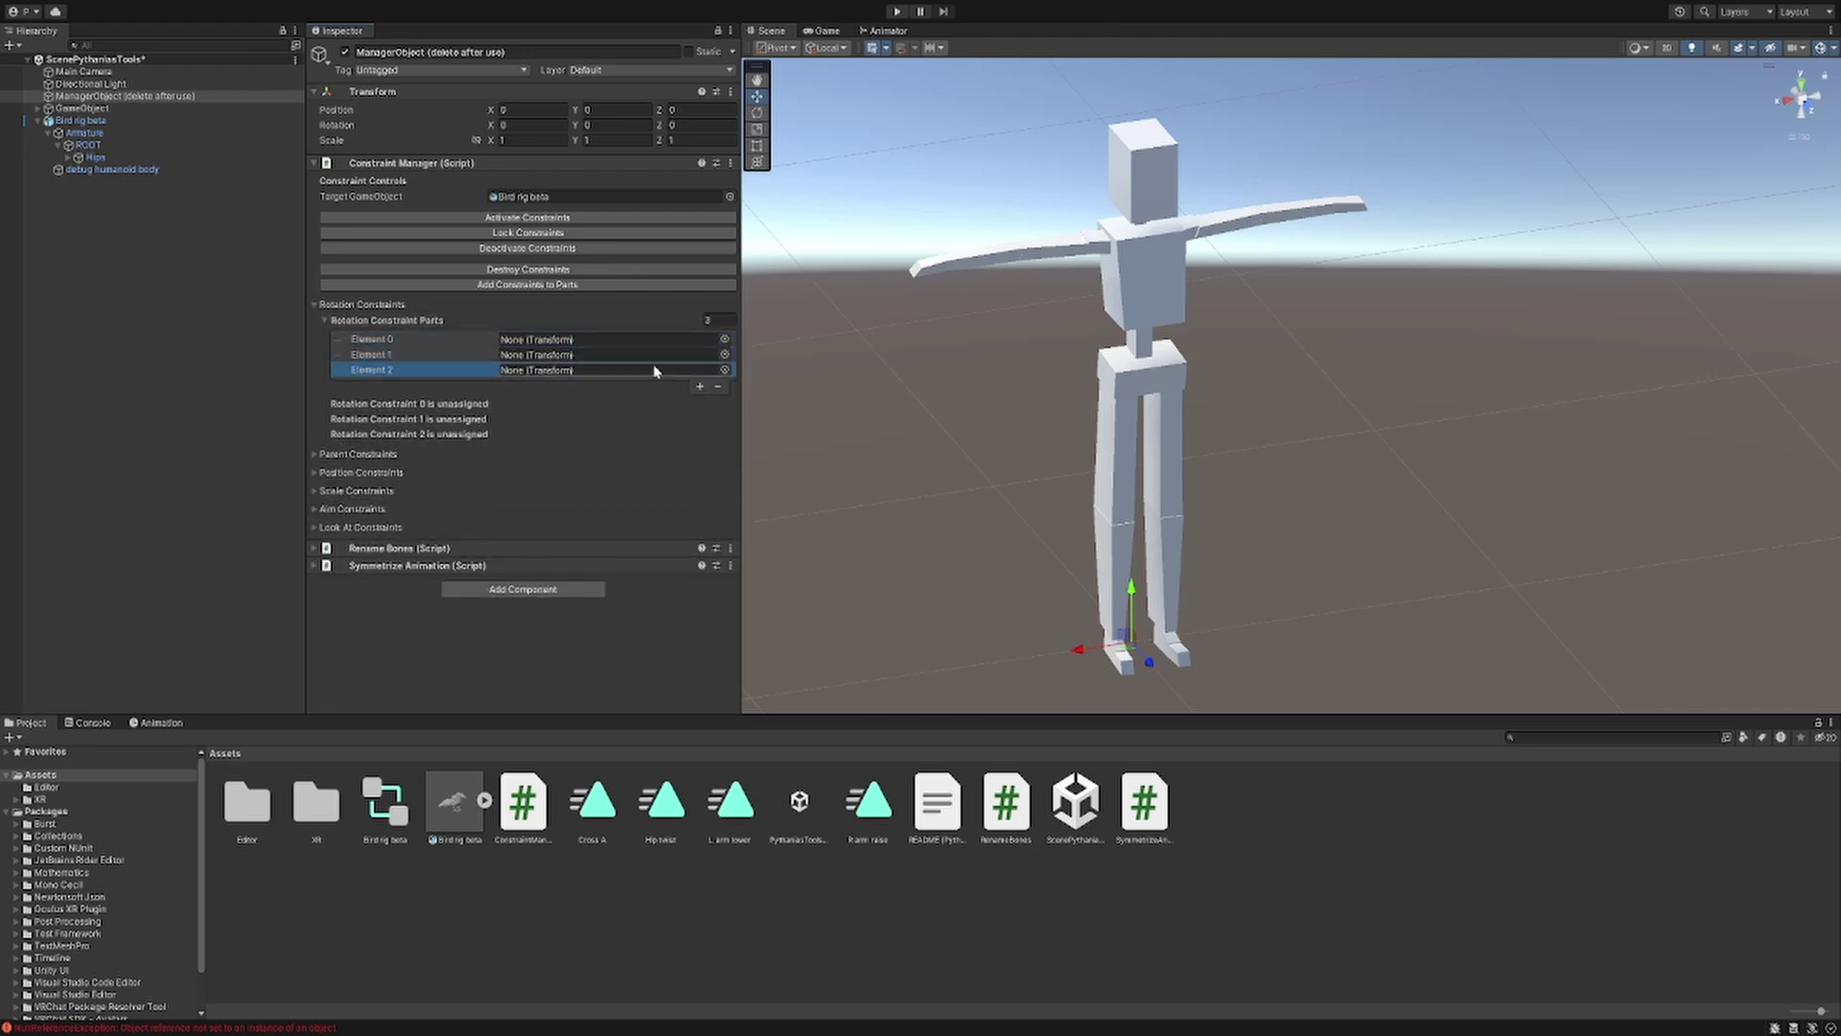
pyautogui.click(317, 491)
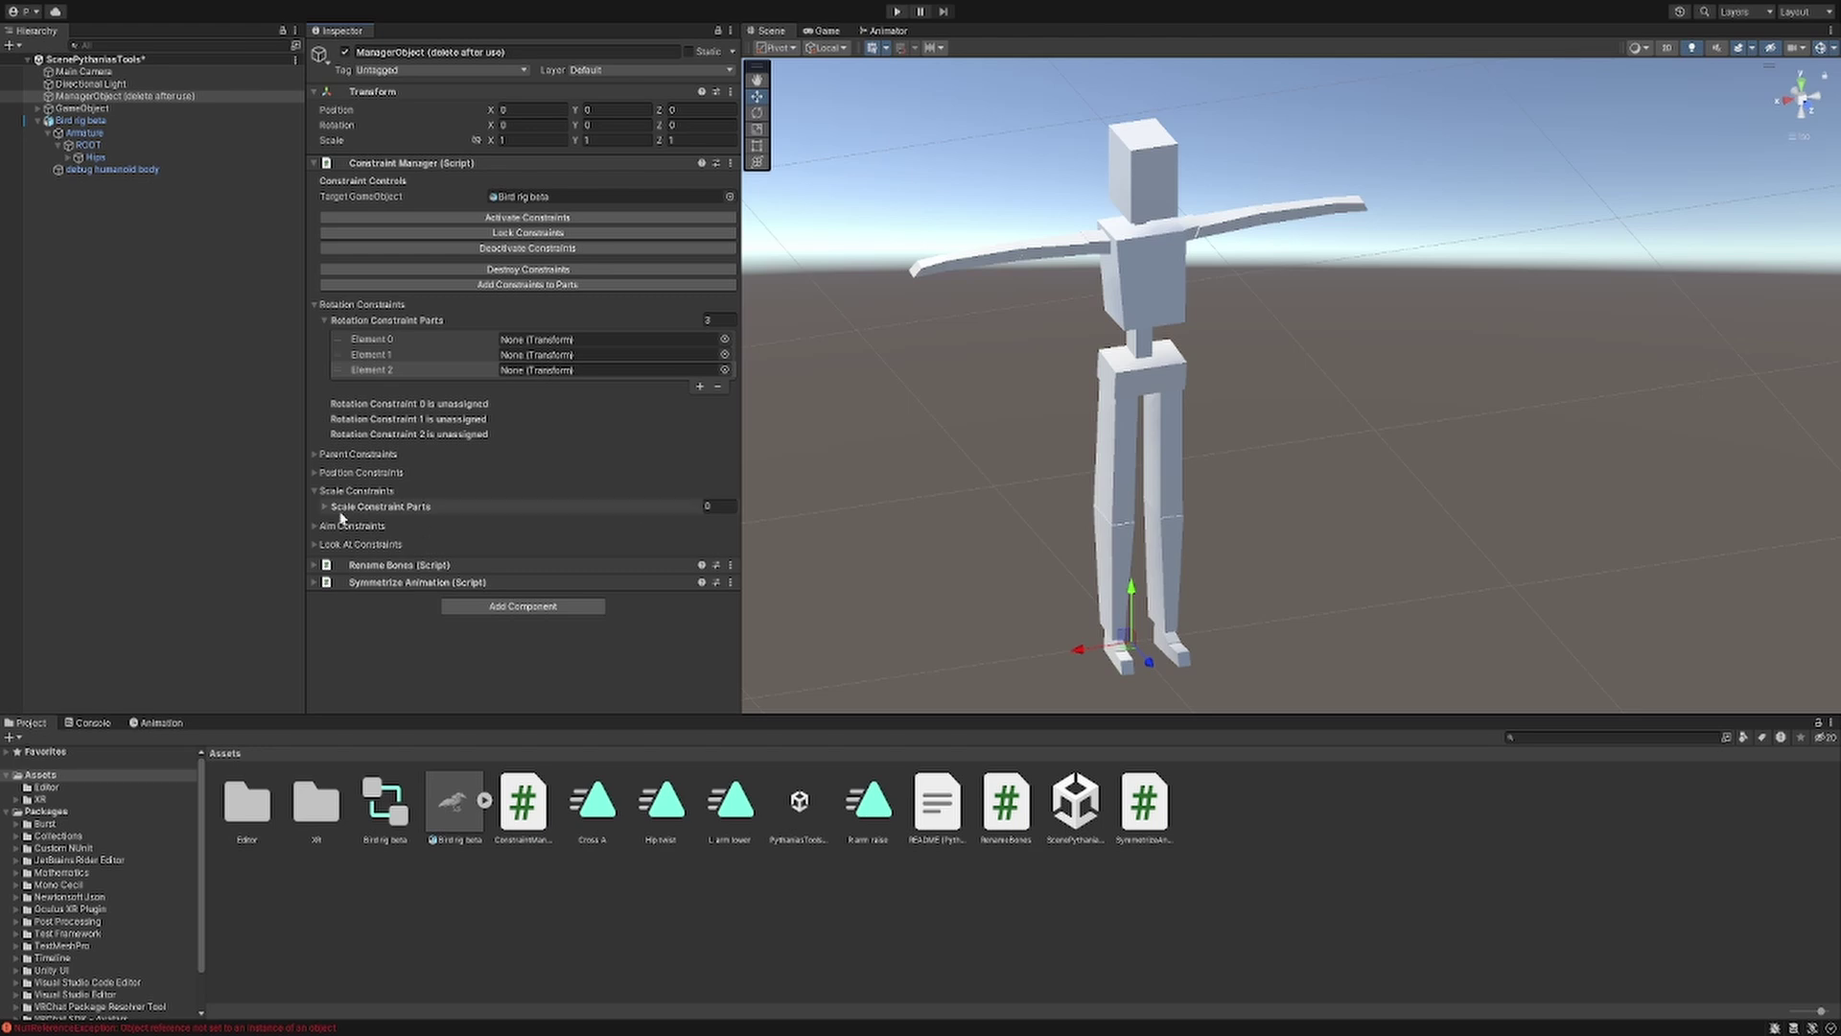
pyautogui.click(326, 509)
pyautogui.click(700, 542)
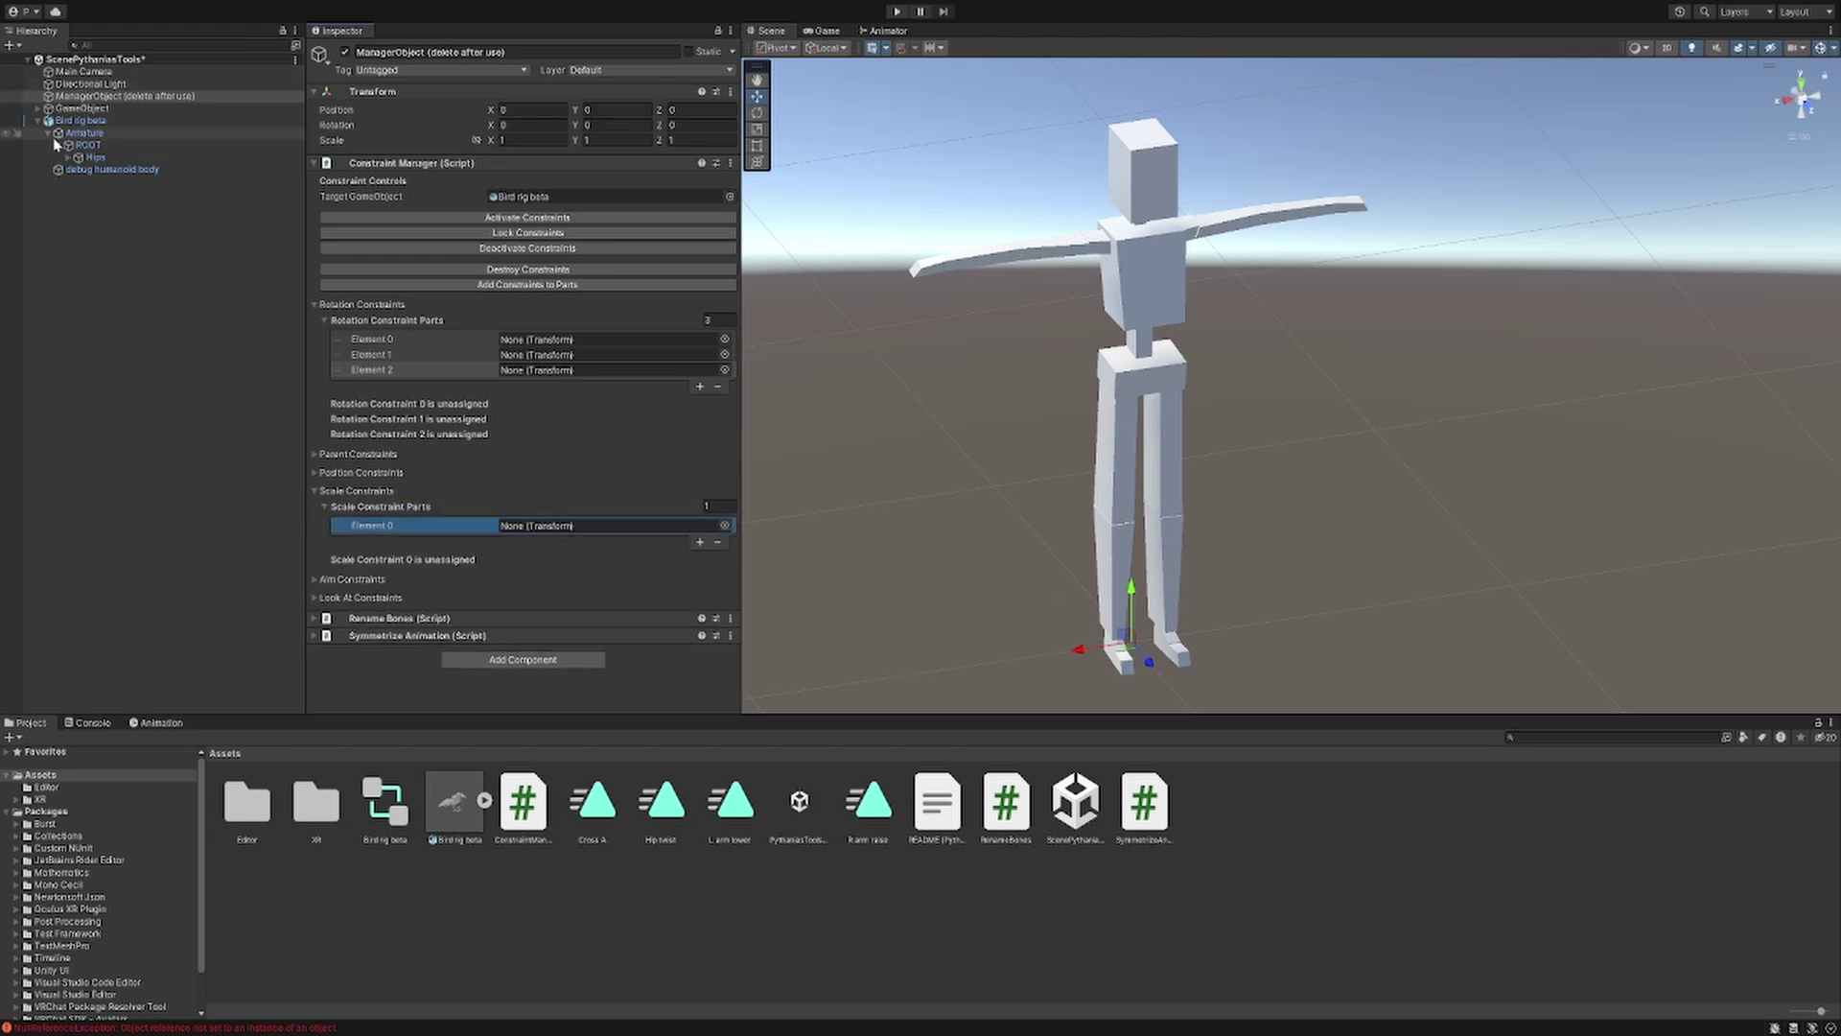
# - Assign Hips, thigh.L and Spine to rotation constraint elements 0, 1 and 2, and Hips to the scale constraint element
pyautogui.moveTo(114, 163); pyautogui.dragTo(552, 339)
pyautogui.moveTo(292, 295); pyautogui.dragTo(542, 526)
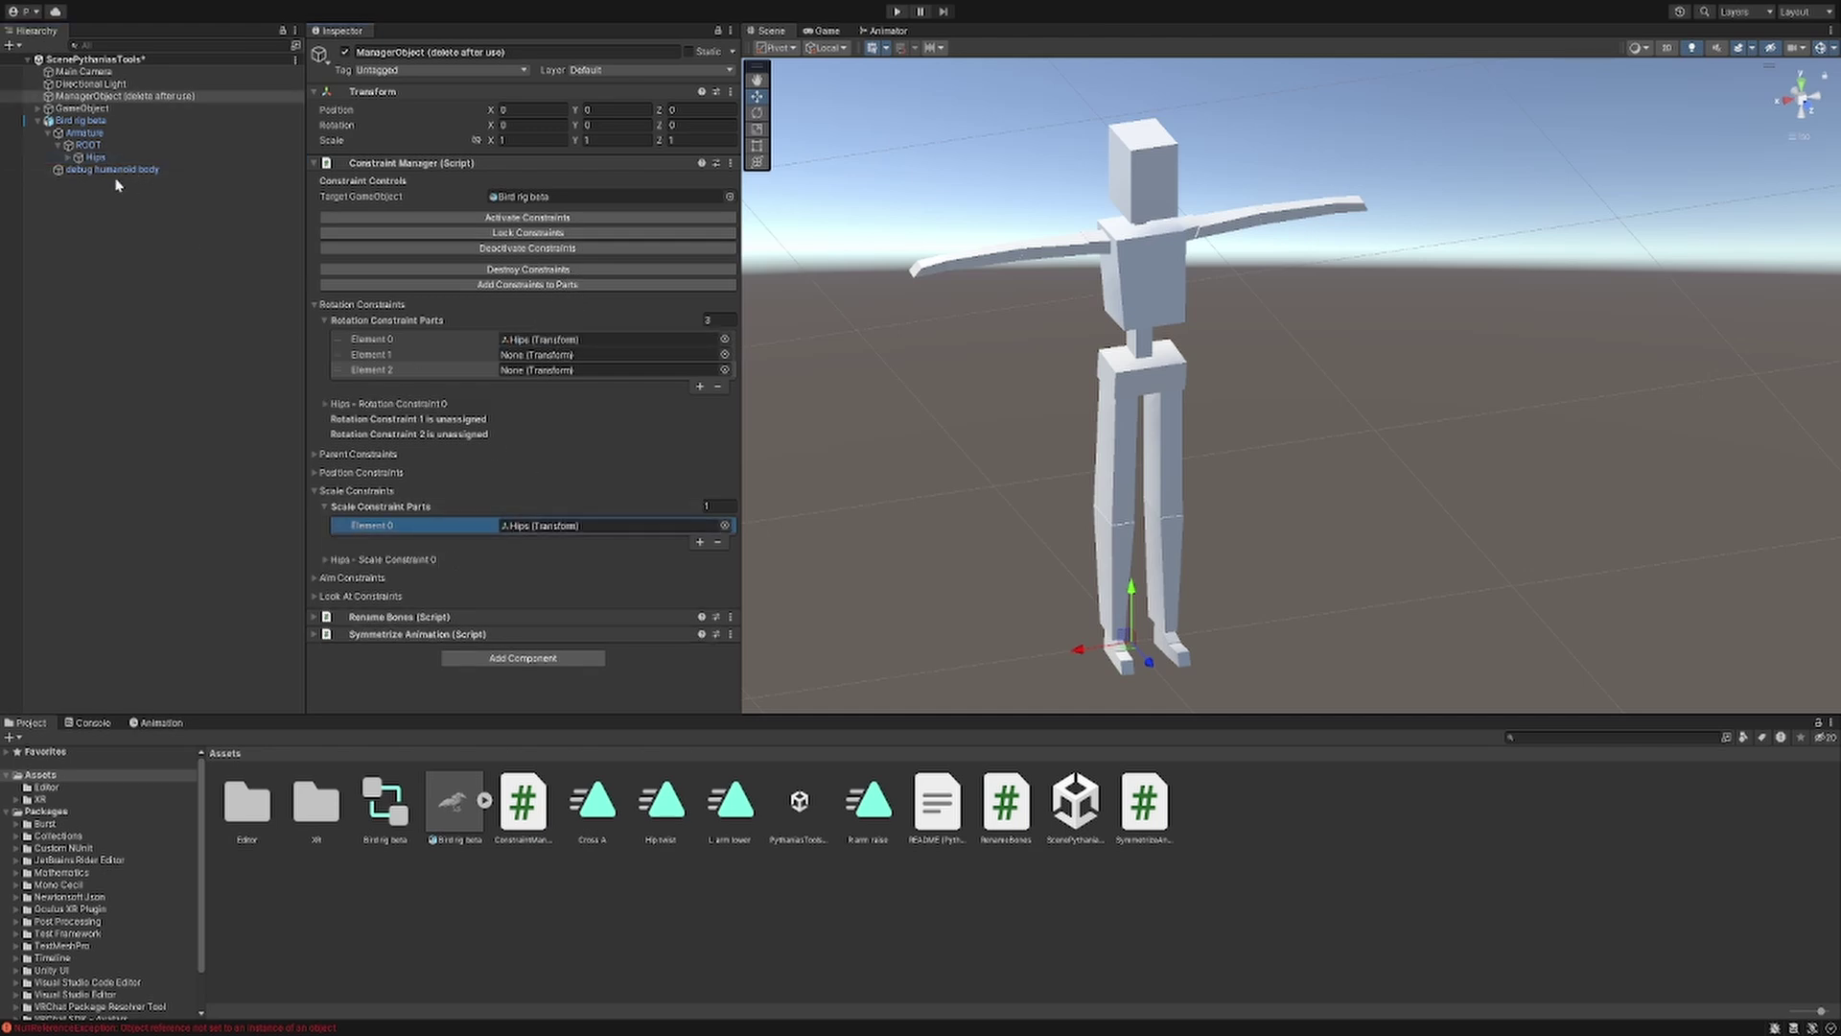
pyautogui.click(70, 157)
pyautogui.moveTo(104, 197); pyautogui.dragTo(528, 355)
pyautogui.moveTo(100, 182); pyautogui.dragTo(535, 370)
# - Add one empty source to each of the Hips, thigh.L and Spine rotation constraints and to the Hips scale constraint
pyautogui.click(337, 555)
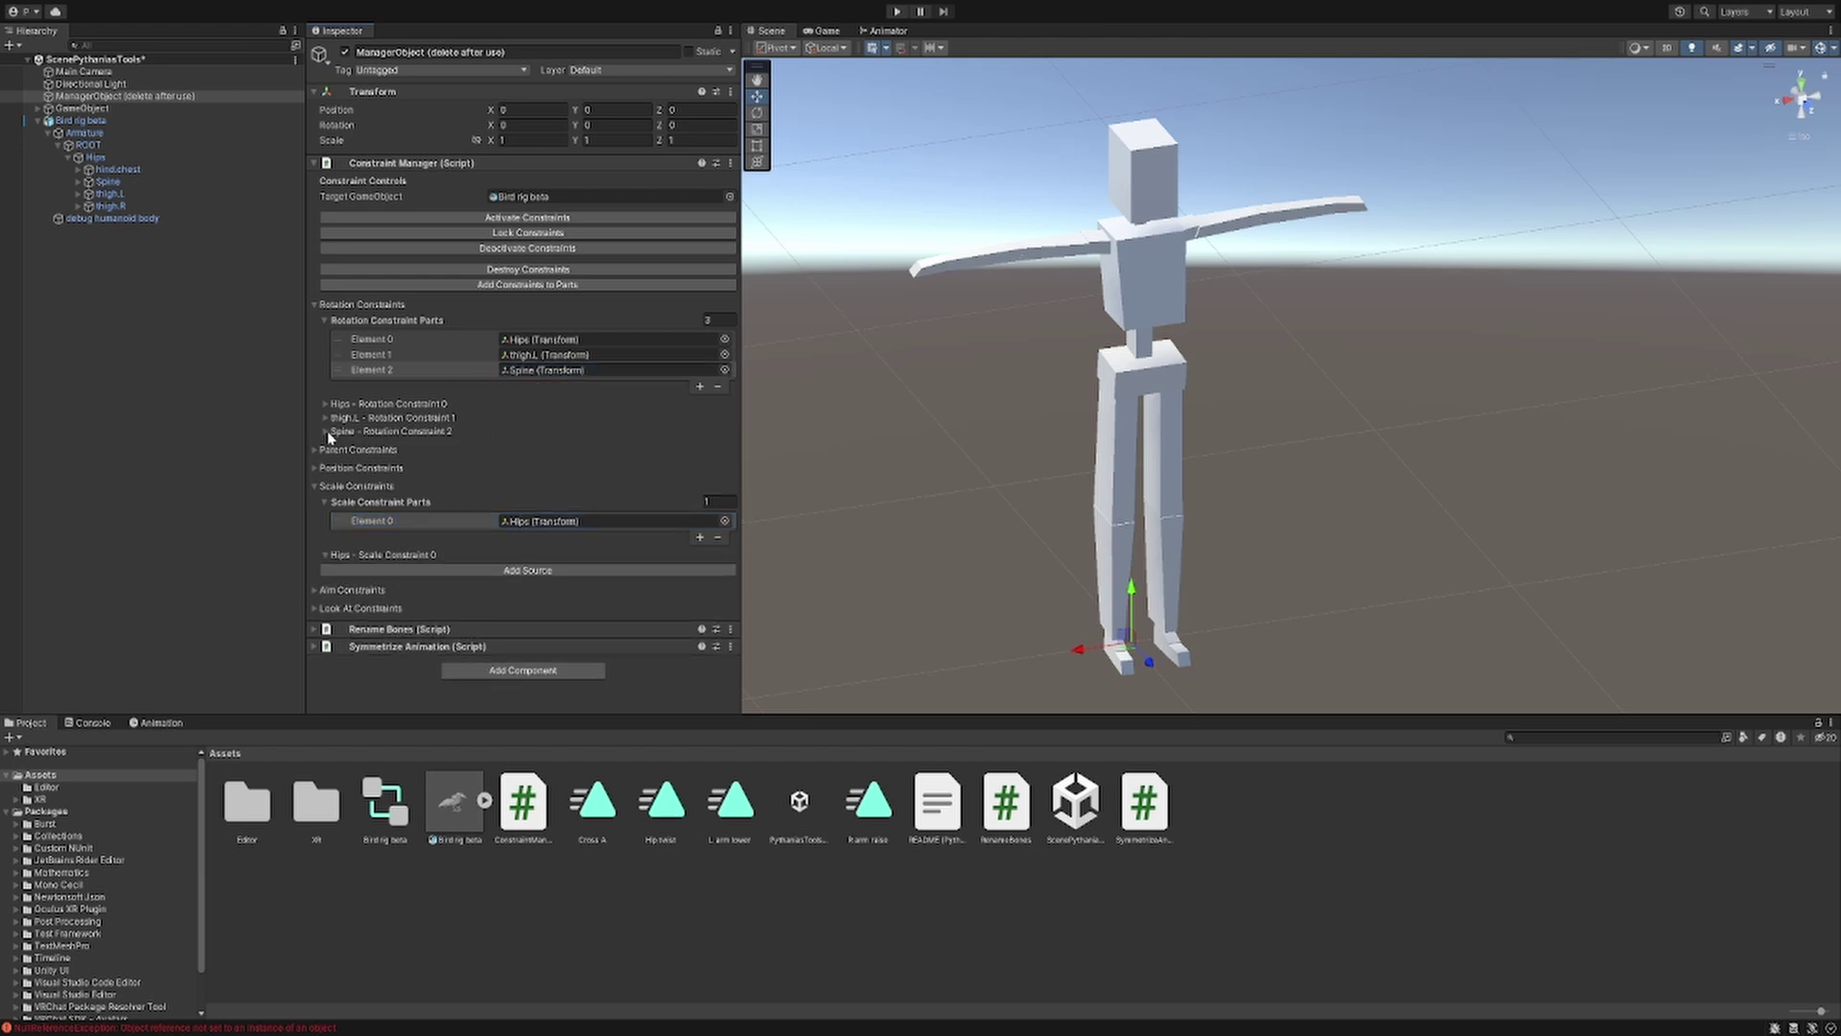
pyautogui.click(327, 431)
pyautogui.click(325, 404)
pyautogui.click(325, 433)
pyautogui.click(506, 455)
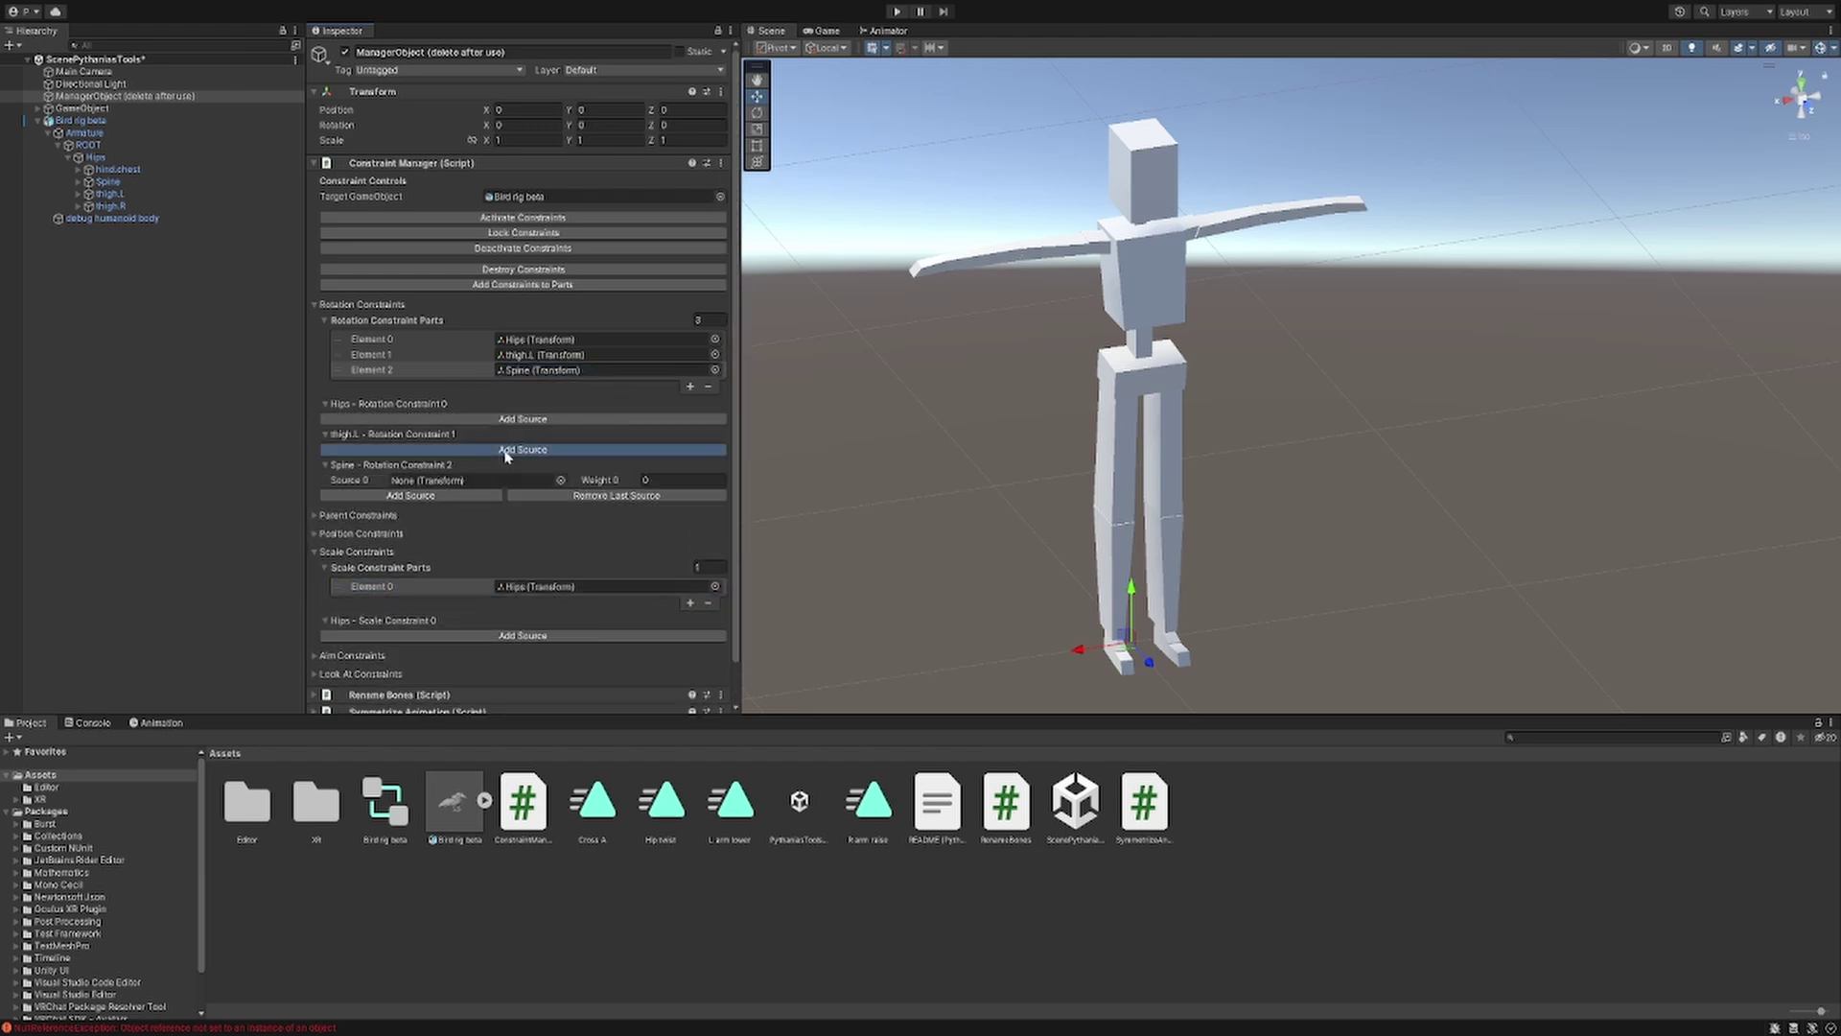
pyautogui.click(505, 419)
pyautogui.scroll(-2, 523, 437)
pyautogui.click(534, 596)
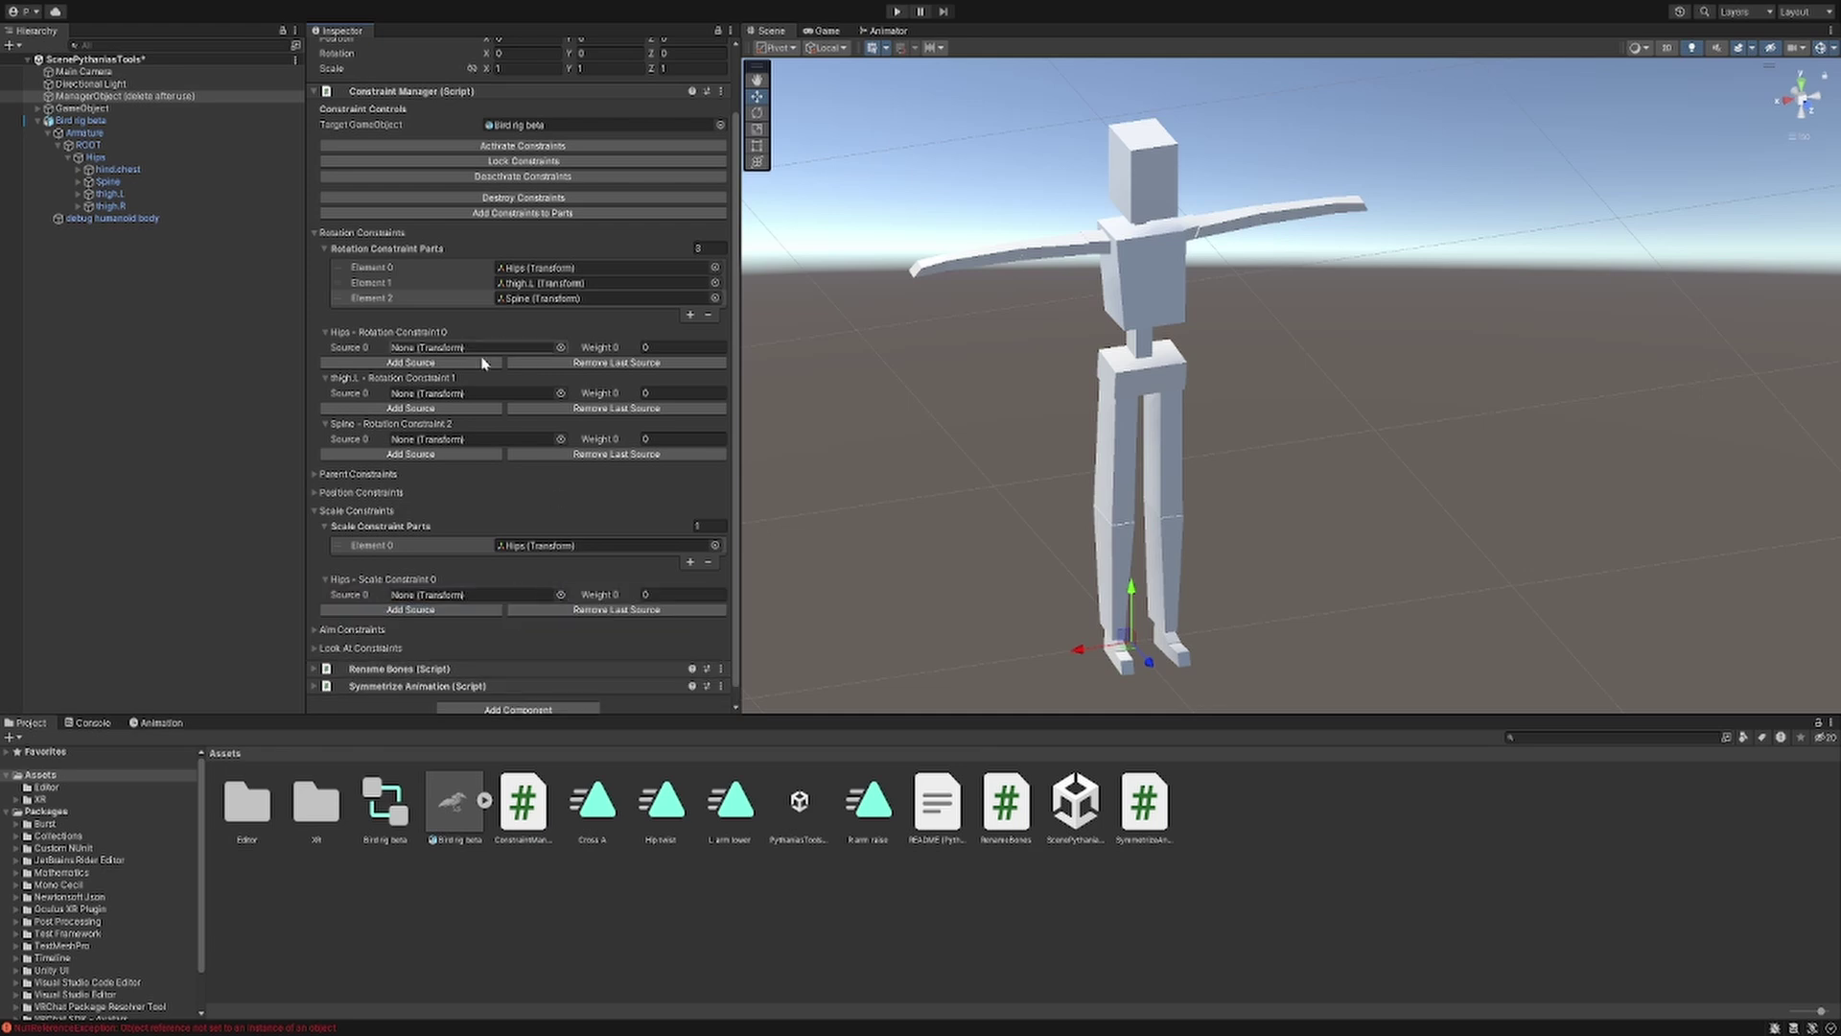
# - Try Armature as the first rotation constraint part, put Hips back, and expand the three rotation constraints again
pyautogui.click(327, 426)
pyautogui.click(327, 379)
pyautogui.click(327, 388)
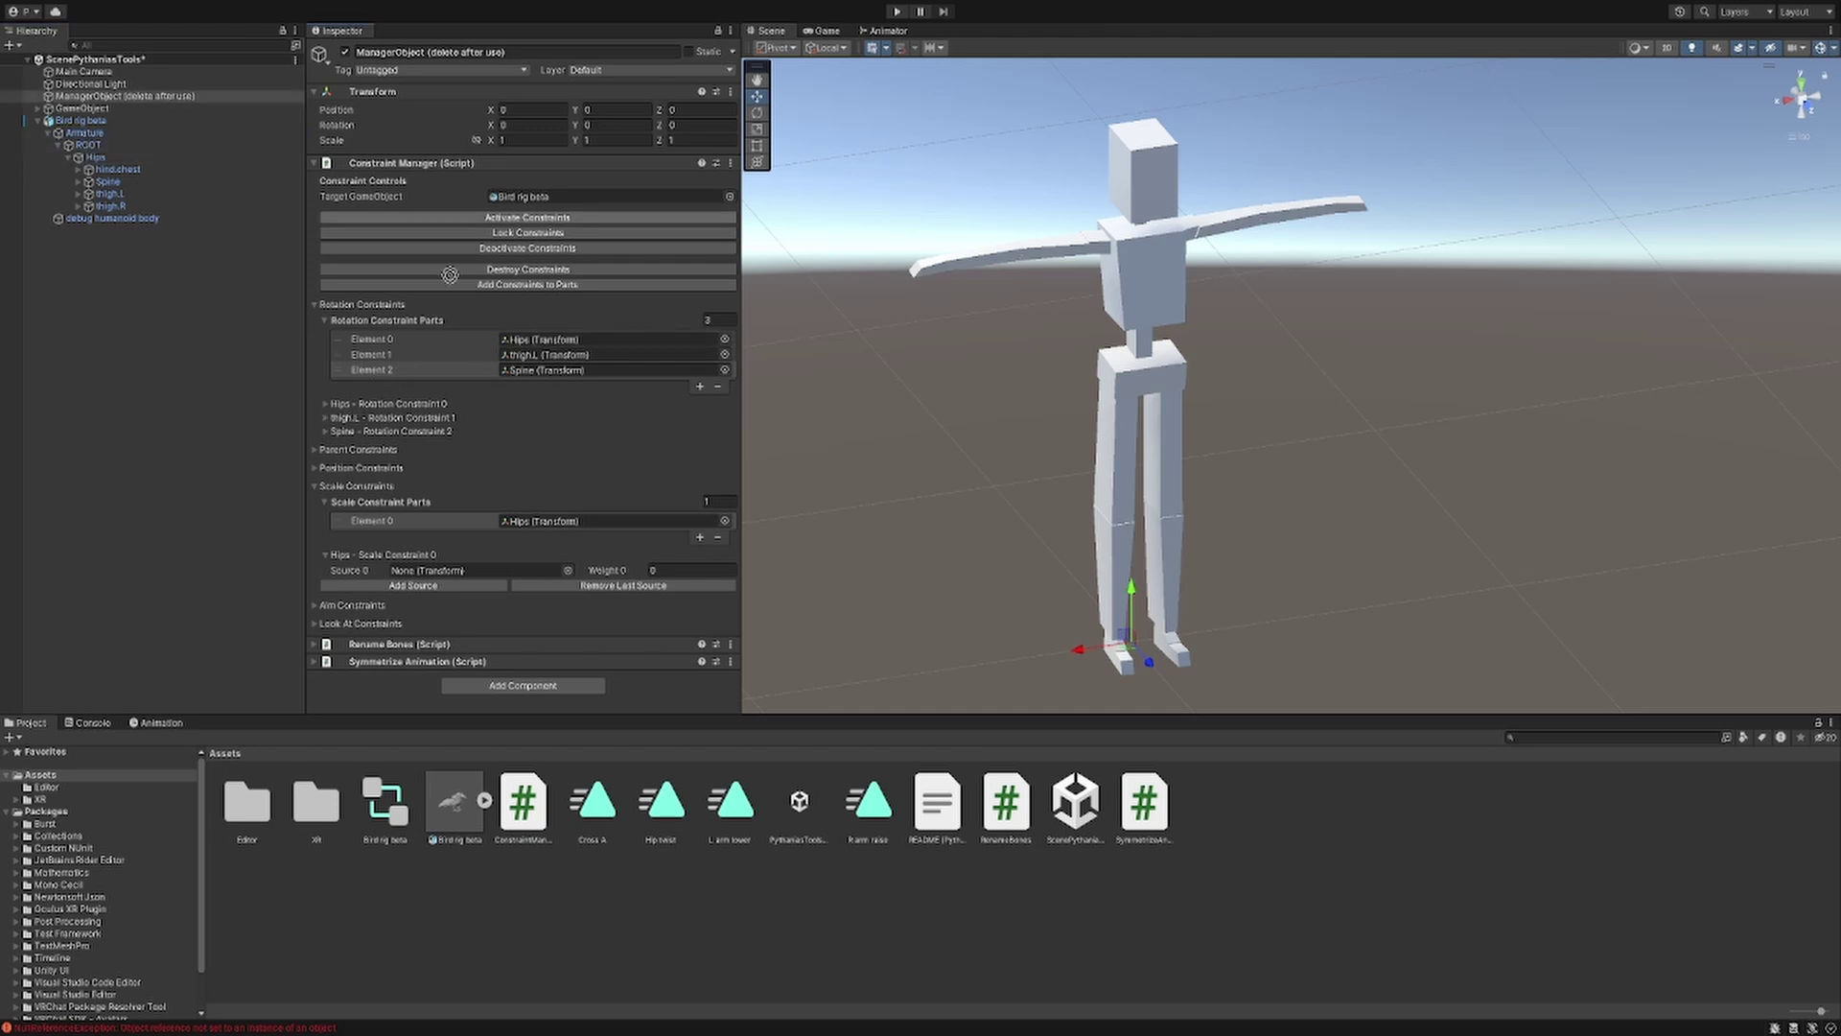
pyautogui.click(537, 339)
pyautogui.hotkey('ctrl', 'v')
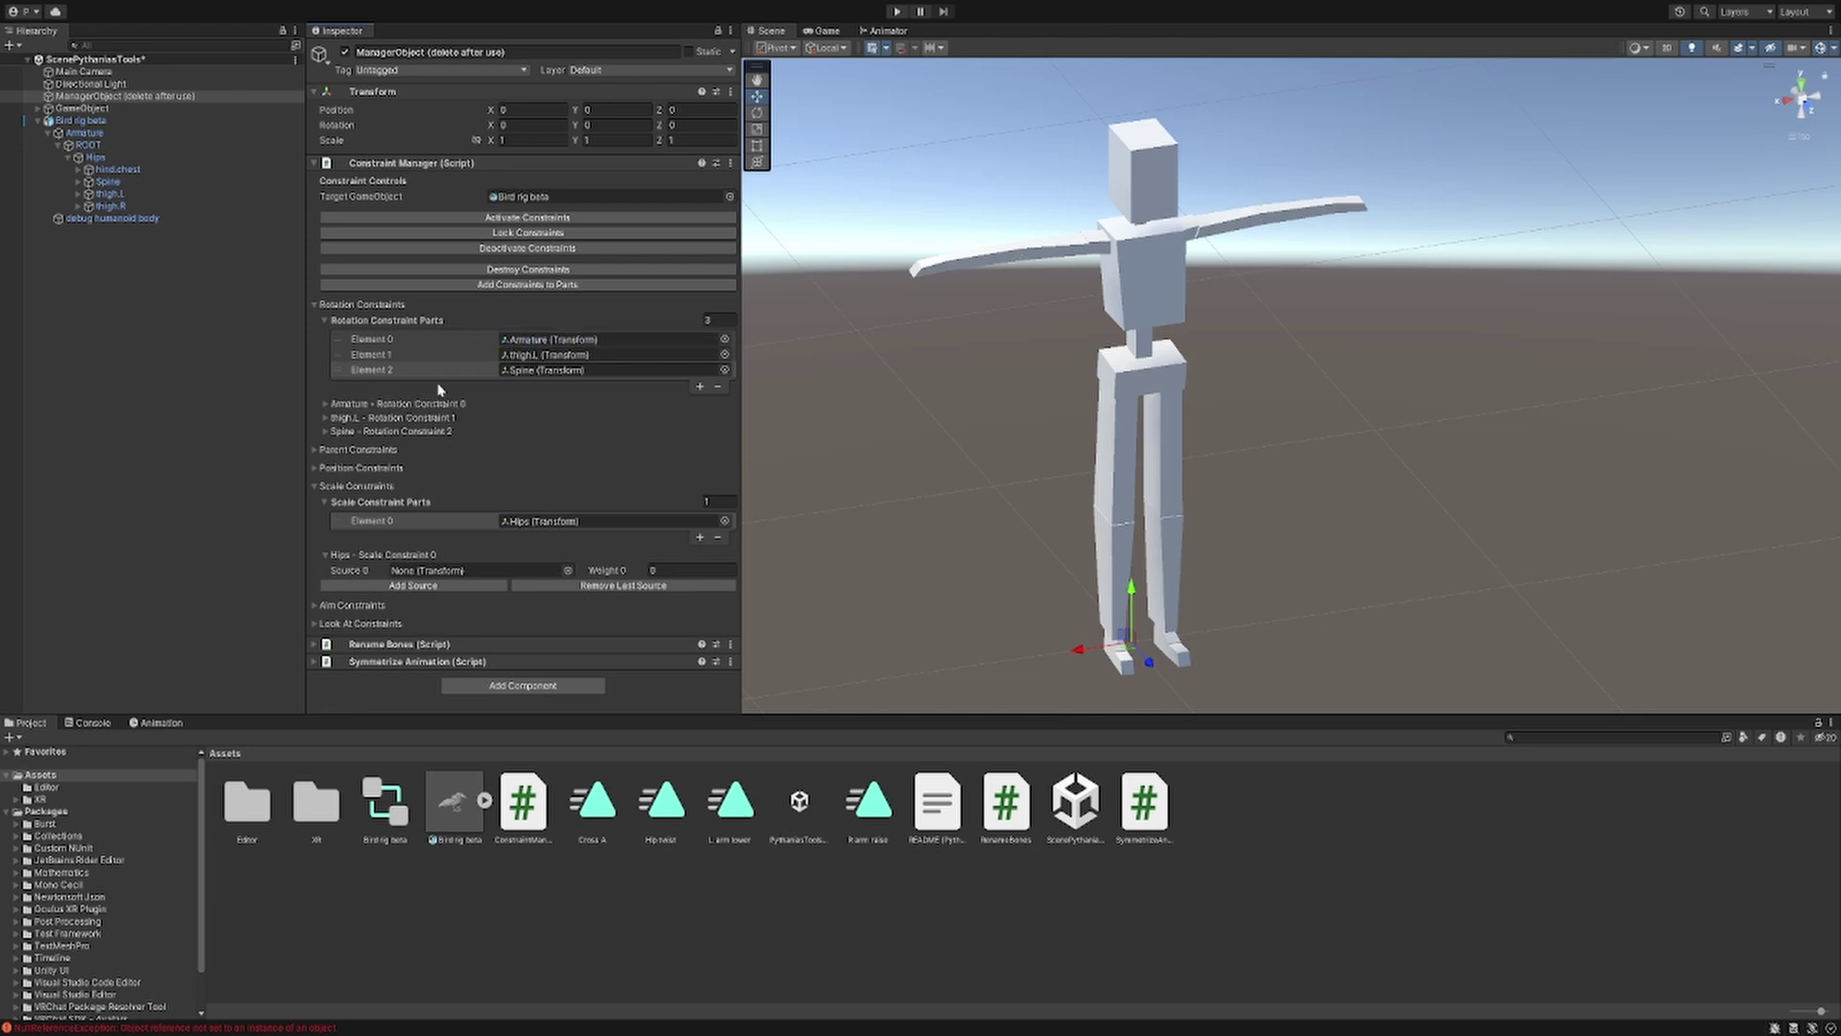
pyautogui.moveTo(95, 158); pyautogui.dragTo(601, 339)
pyautogui.click(324, 432)
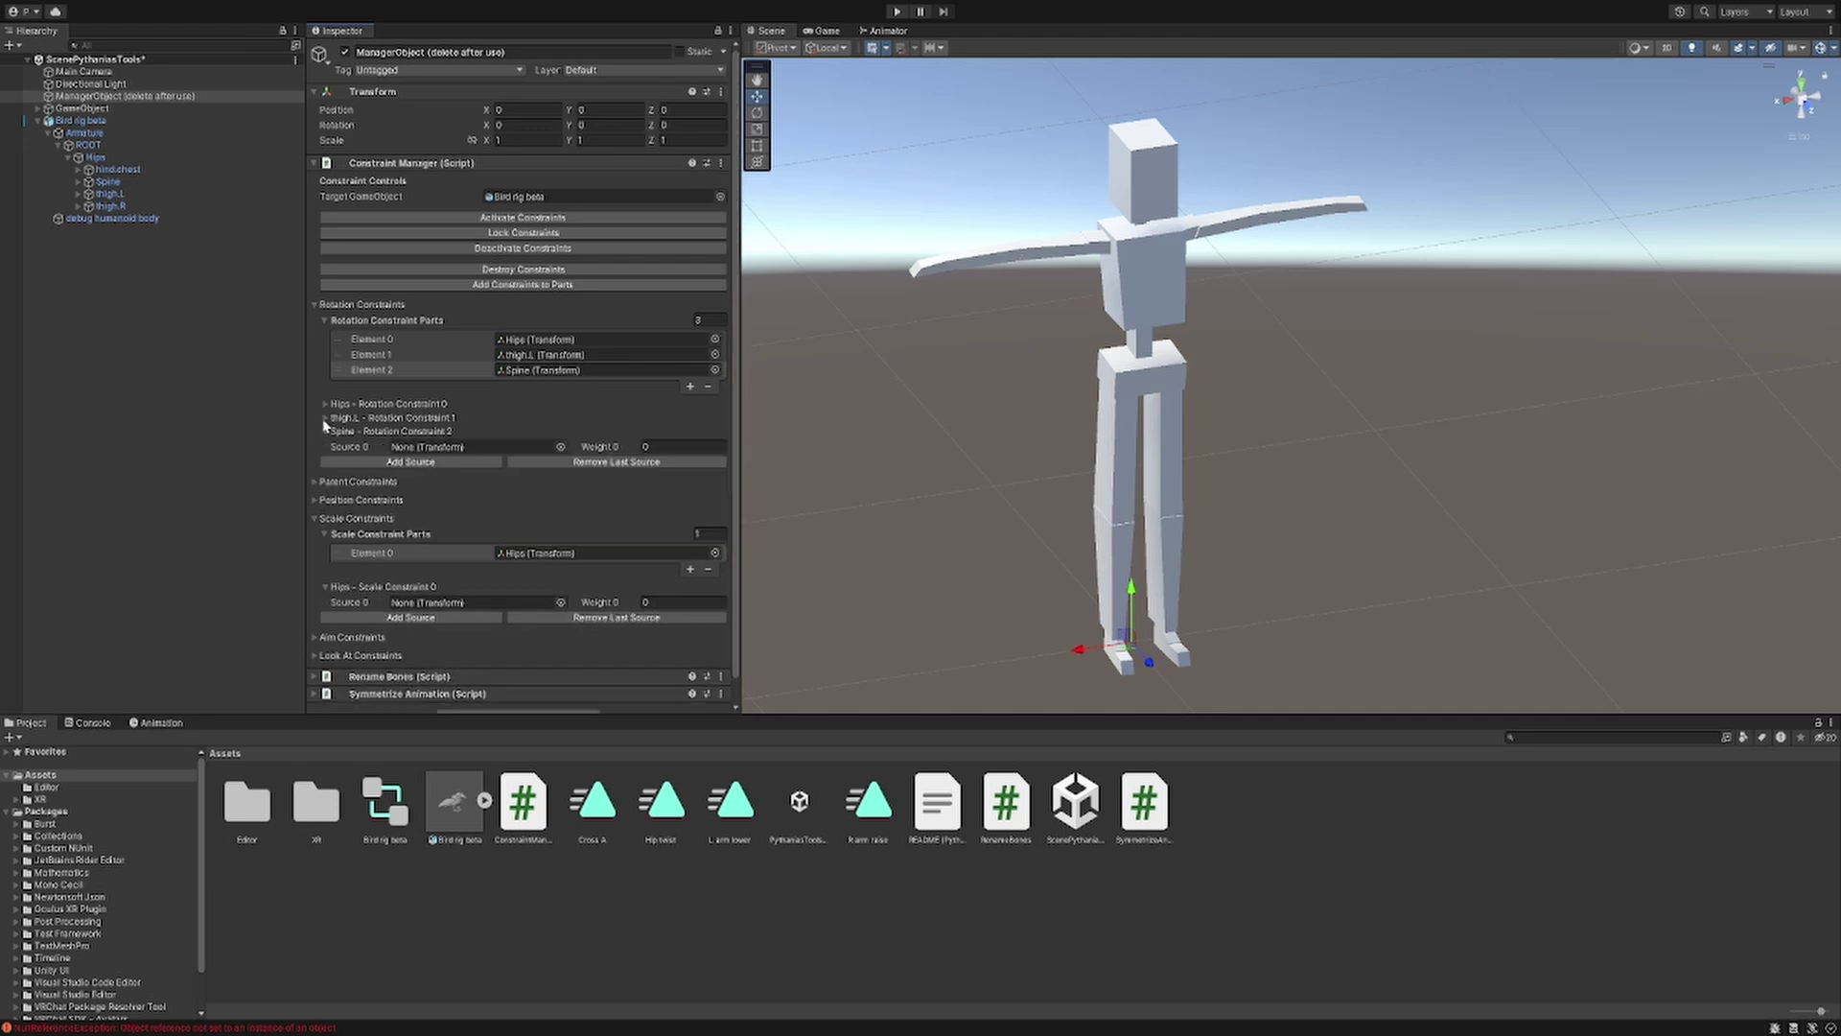
pyautogui.click(324, 418)
pyautogui.click(321, 403)
pyautogui.scroll(-2, 321, 402)
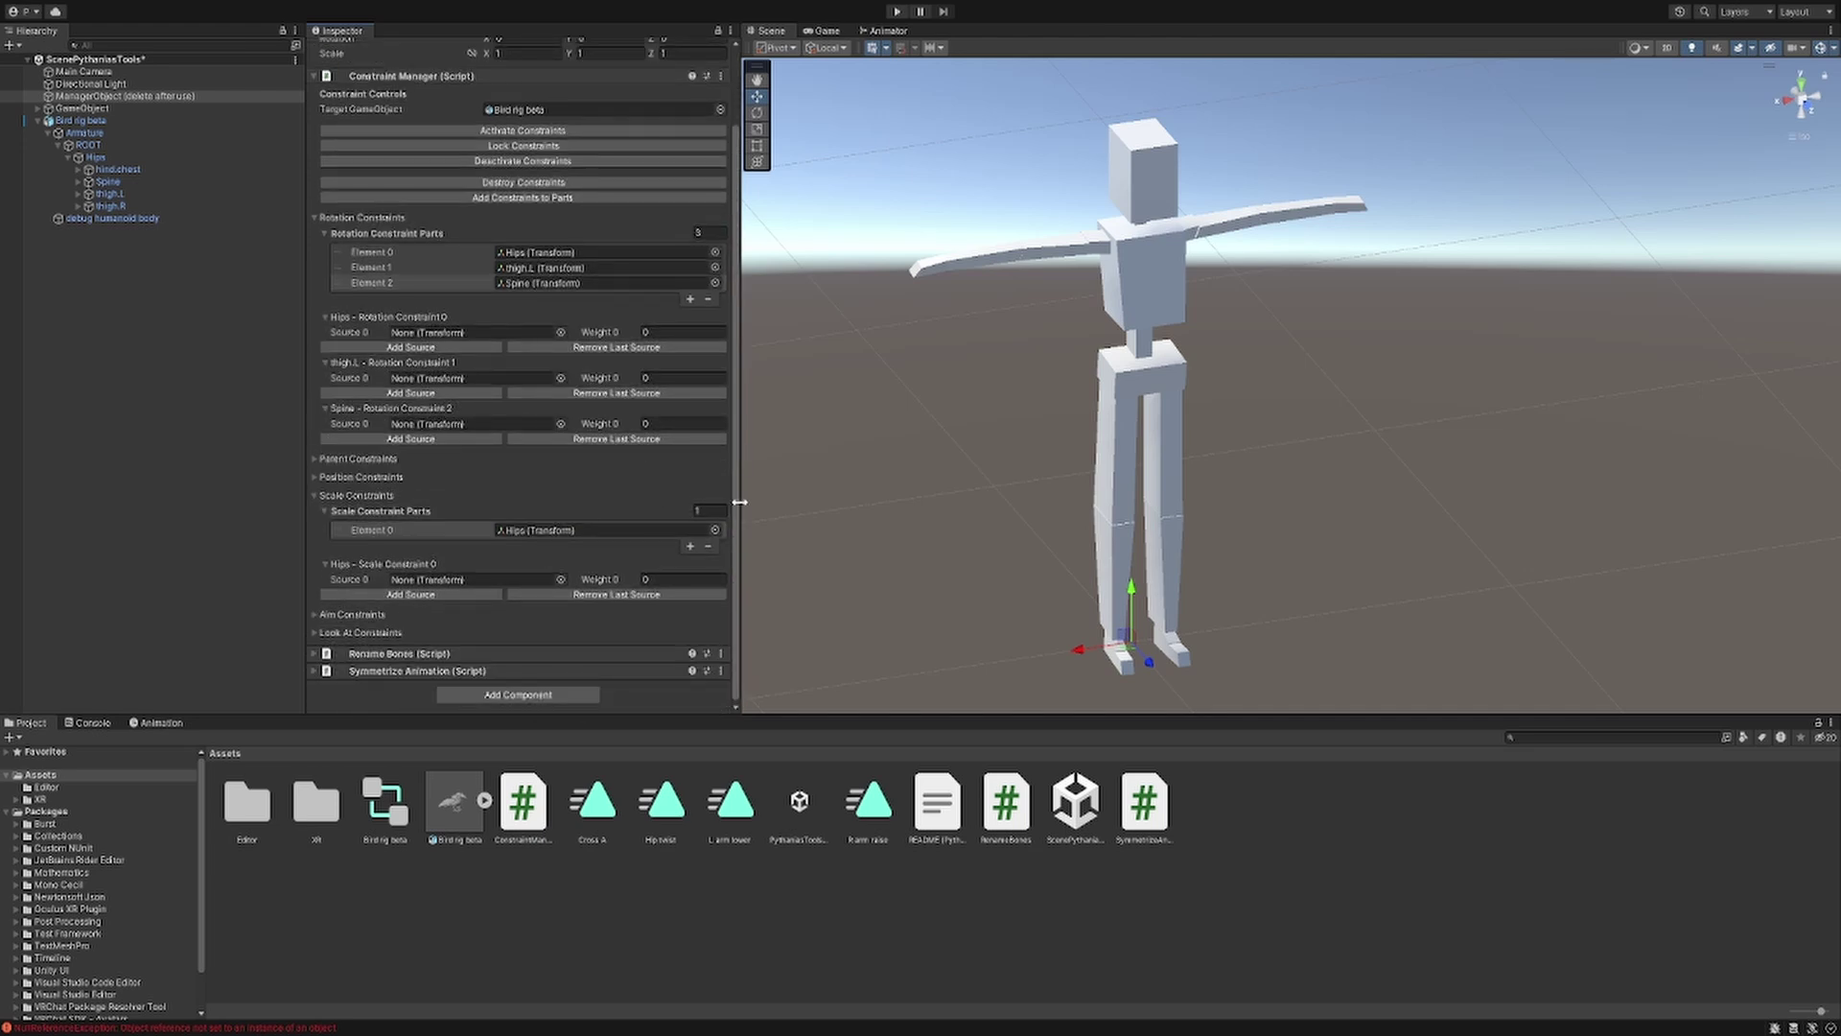
# - Set the source weights to 0.5 for Hips rotation, 1 for thigh.L, 0.25 for Spine and 0.3 for Hips scale
pyautogui.moveTo(739, 503)
pyautogui.mouseDown()
pyautogui.moveTo(980, 504)
pyautogui.moveTo(460, 521)
pyautogui.moveTo(863, 527)
pyautogui.moveTo(747, 525)
pyautogui.mouseUp()
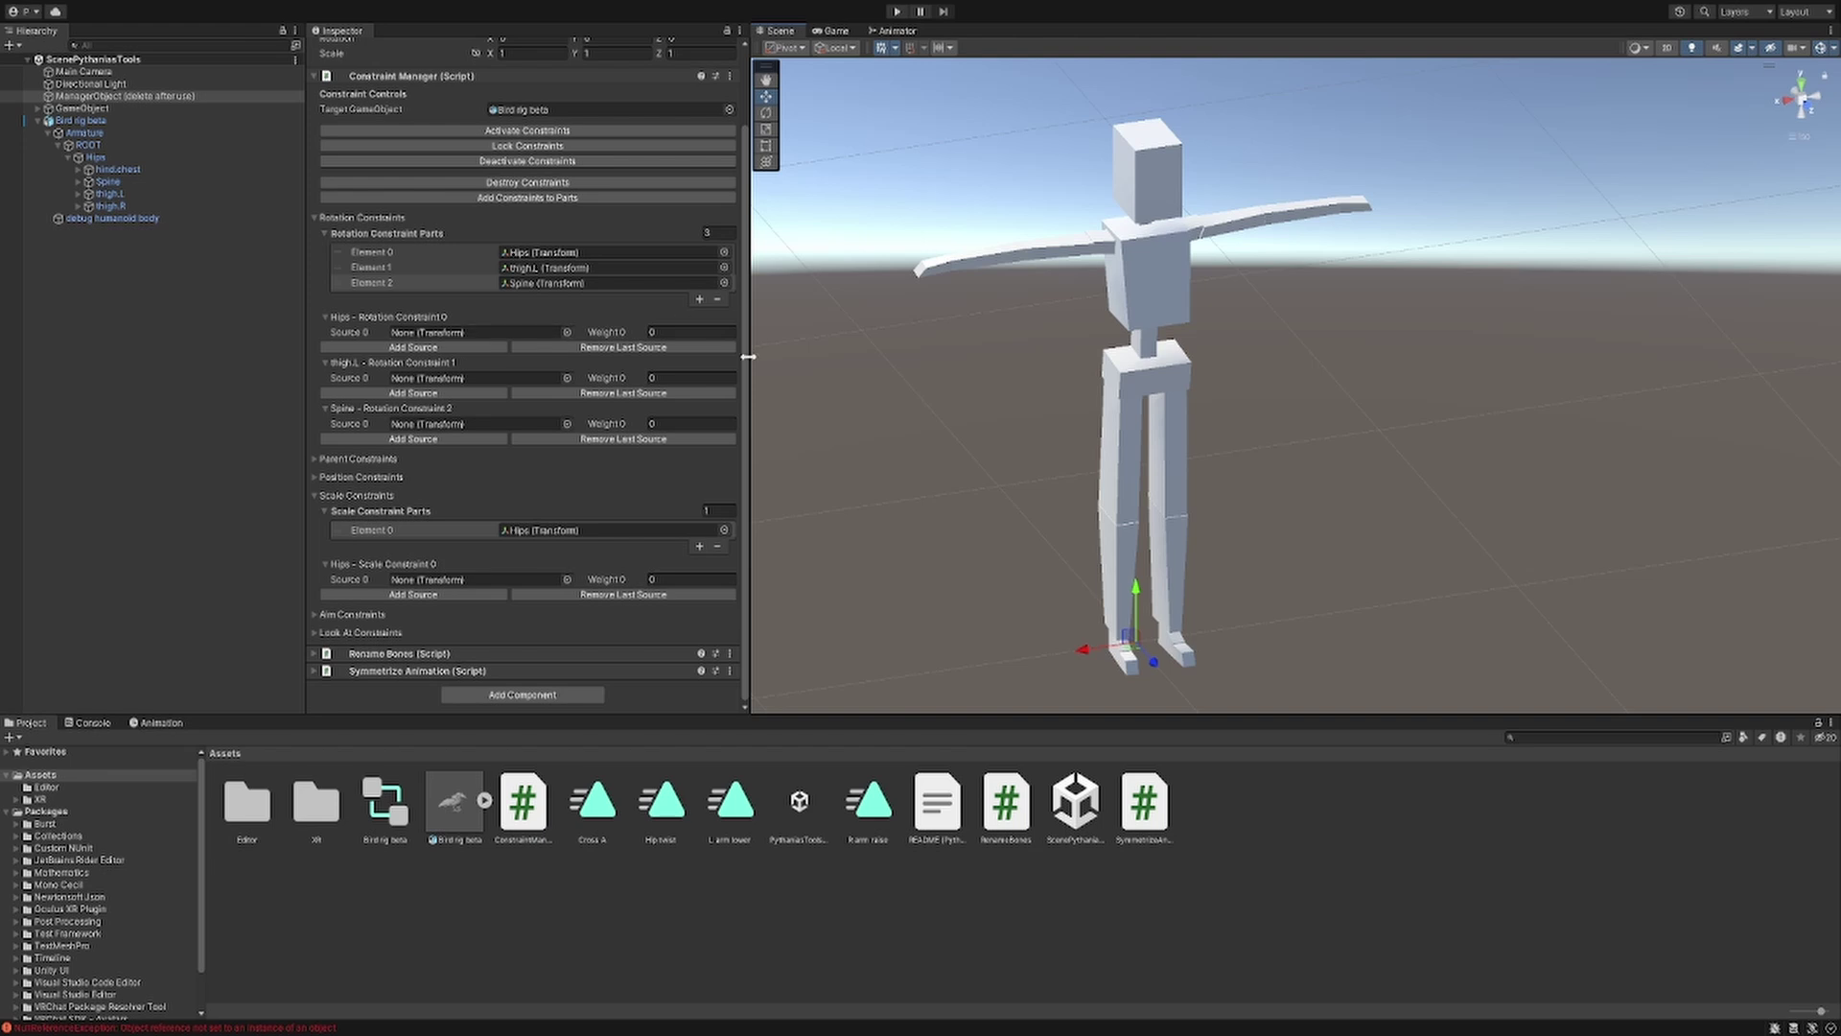
pyautogui.click(672, 332)
pyautogui.click(662, 579)
pyautogui.click(675, 375)
pyautogui.write('1')
pyautogui.click(690, 424)
# - Assign Hips, thigh.R and hind.chest as sources of the Hips, thigh.L and Spine rotation constraints, and Armature for the Hips scale constraint
pyautogui.moveTo(391, 326); pyautogui.dragTo(414, 332)
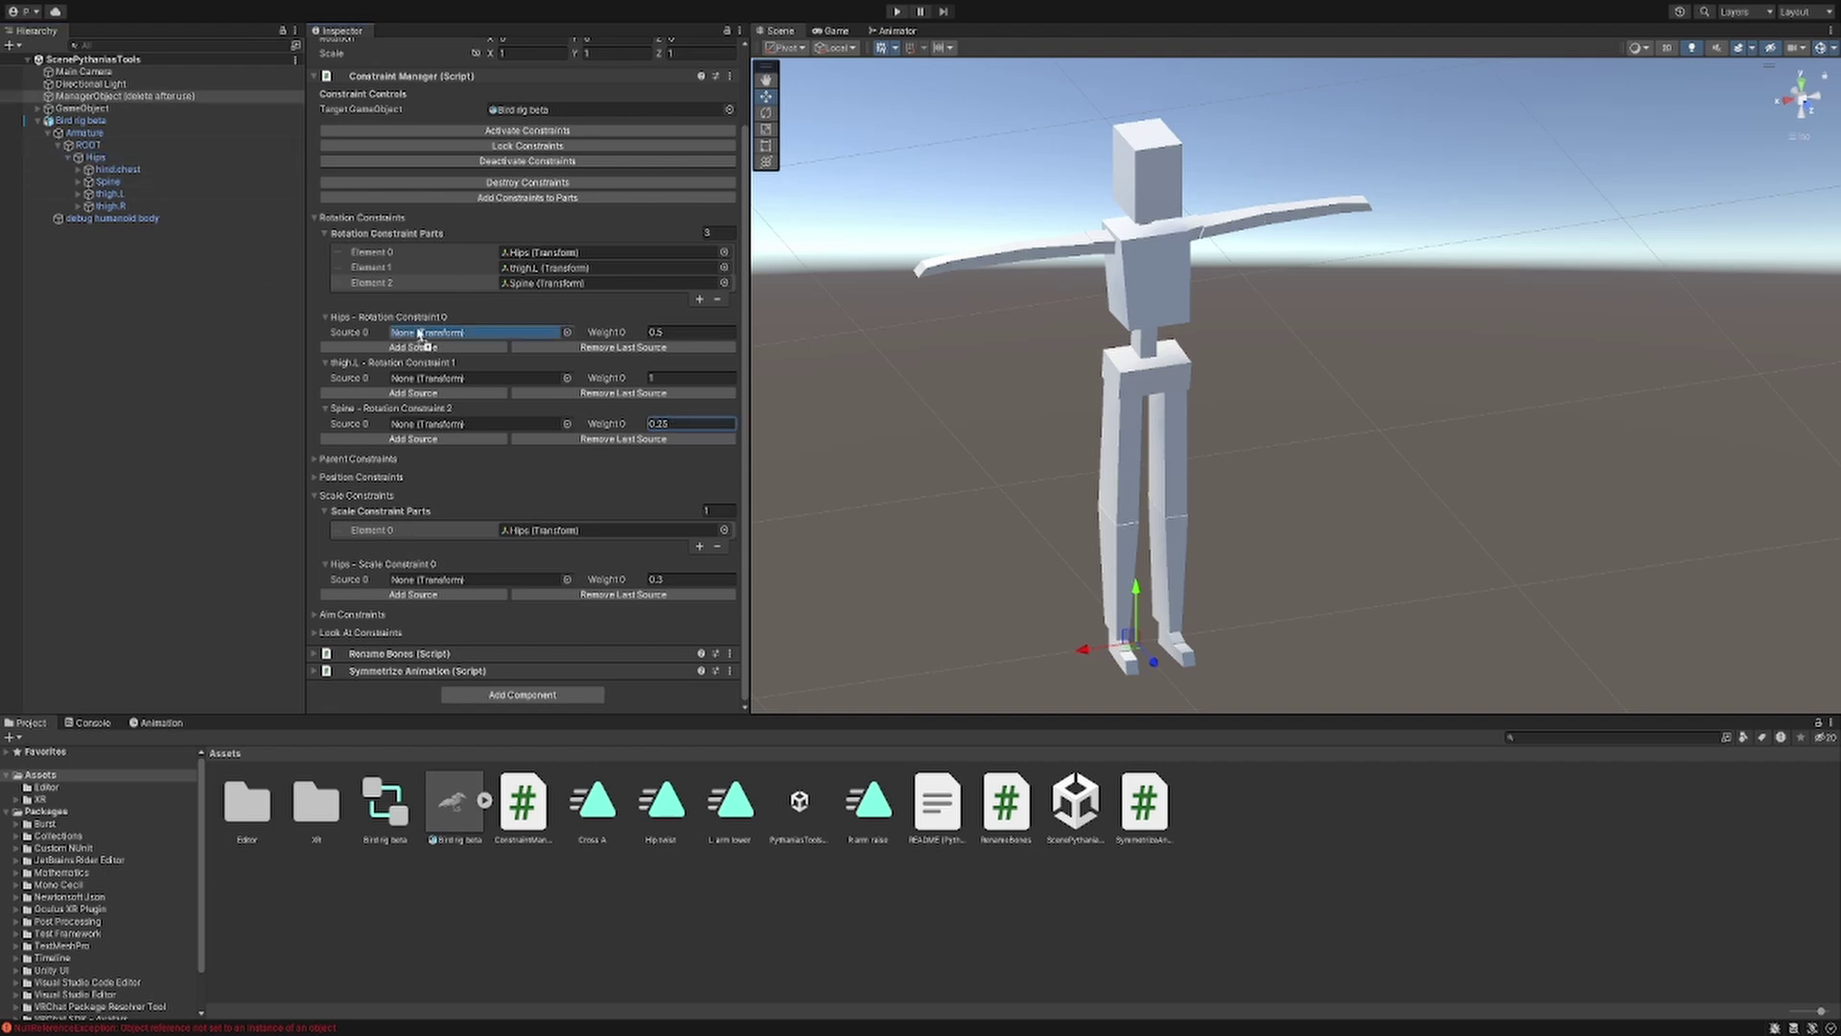
pyautogui.moveTo(117, 203); pyautogui.dragTo(431, 384)
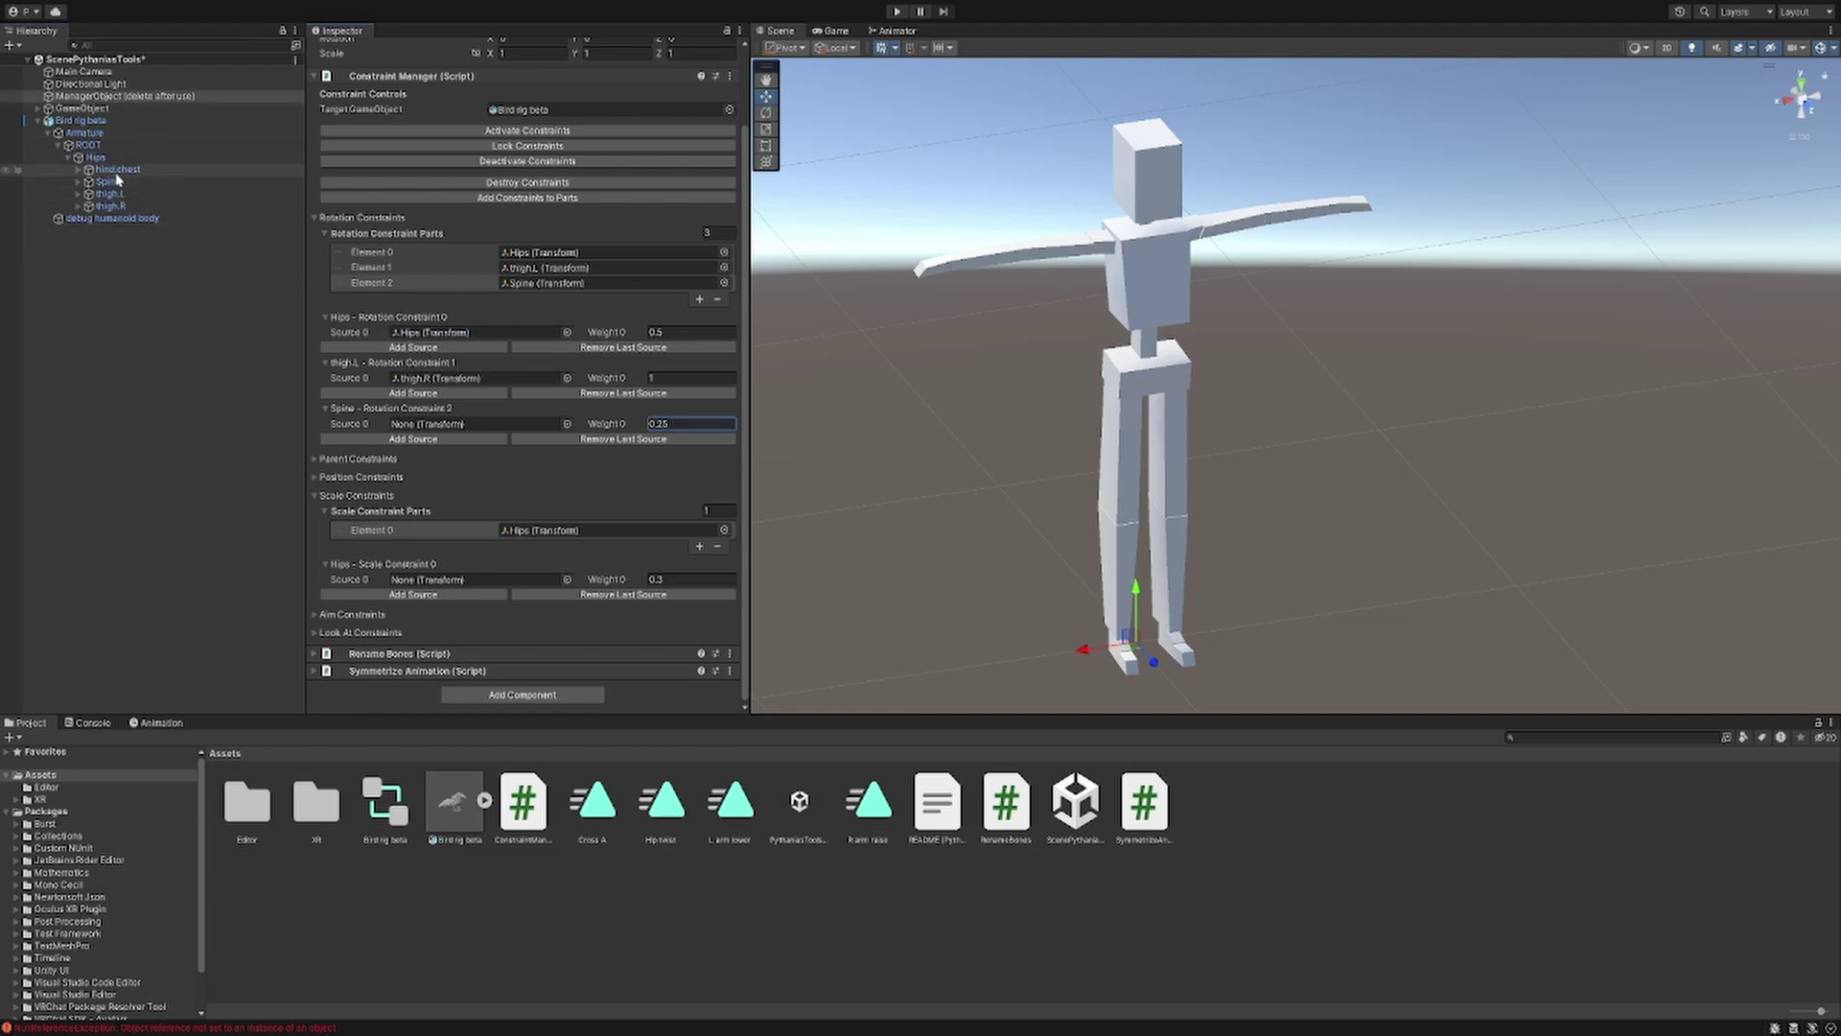
pyautogui.moveTo(117, 168); pyautogui.dragTo(431, 424)
pyautogui.moveTo(85, 132); pyautogui.dragTo(442, 580)
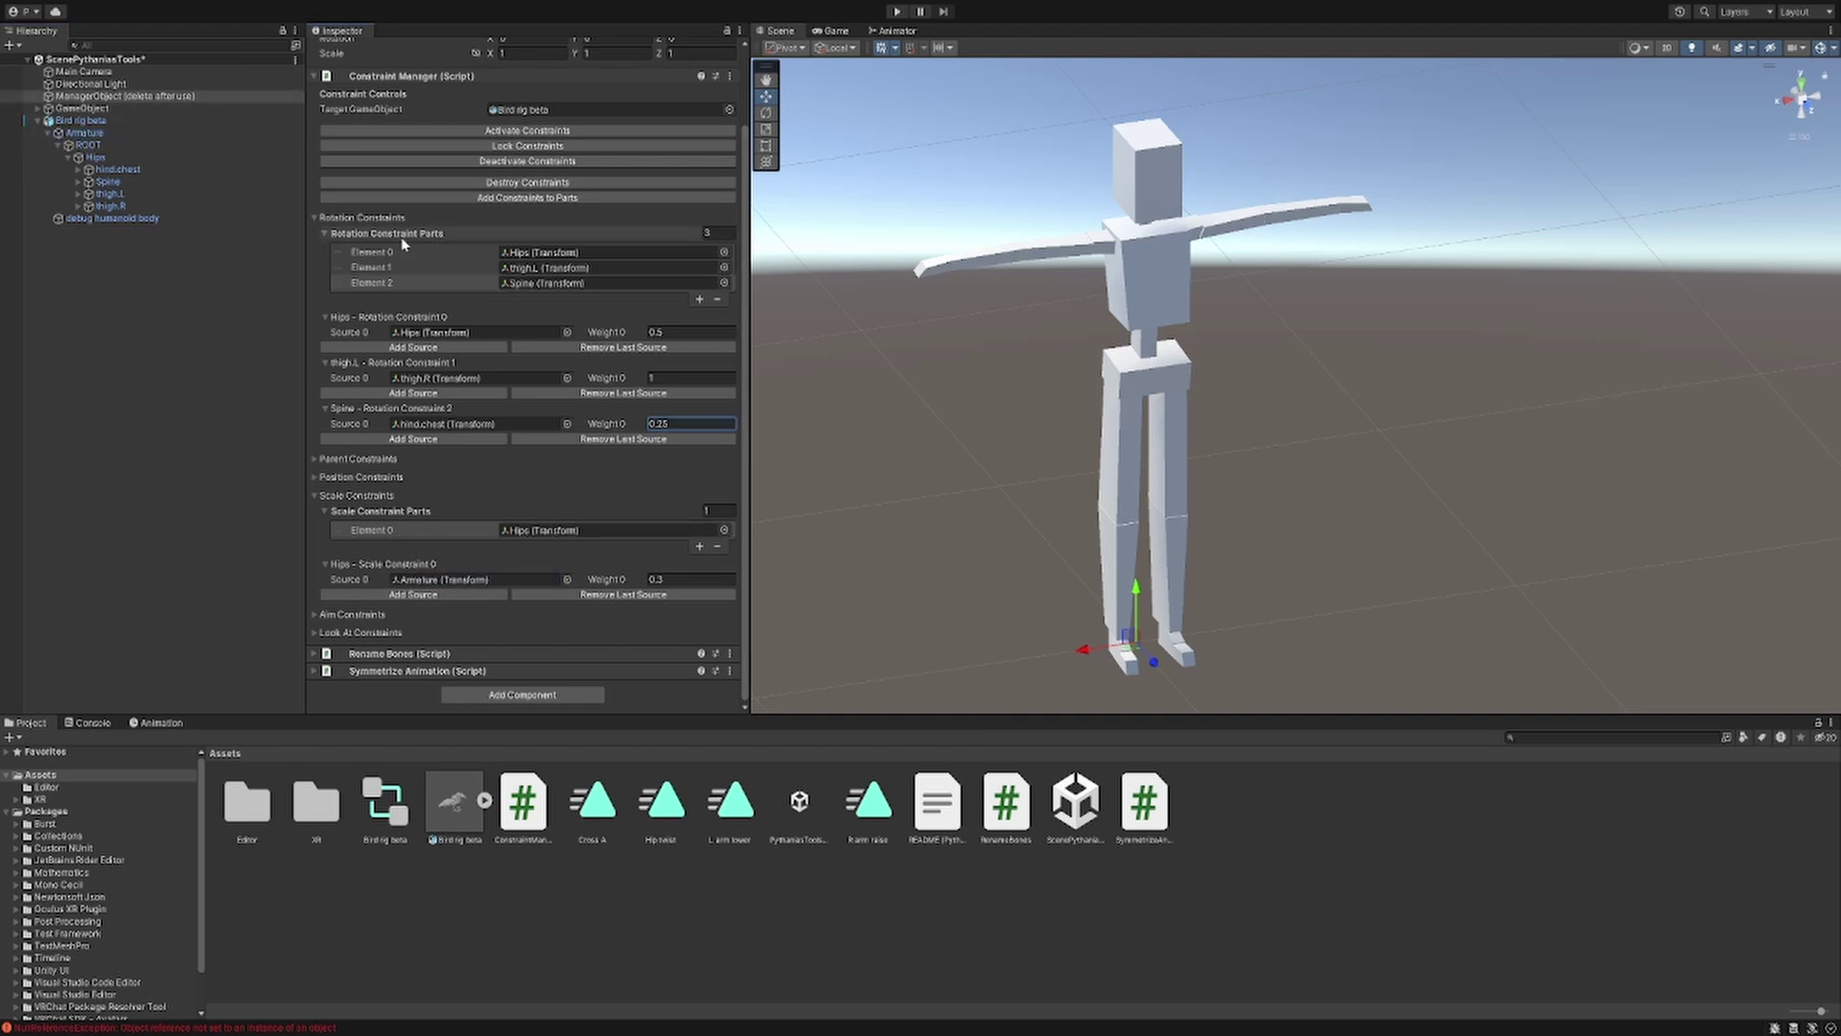
# - Add the configured constraints to the rig parts and inspect the components on the Hips bone
pyautogui.click(524, 198)
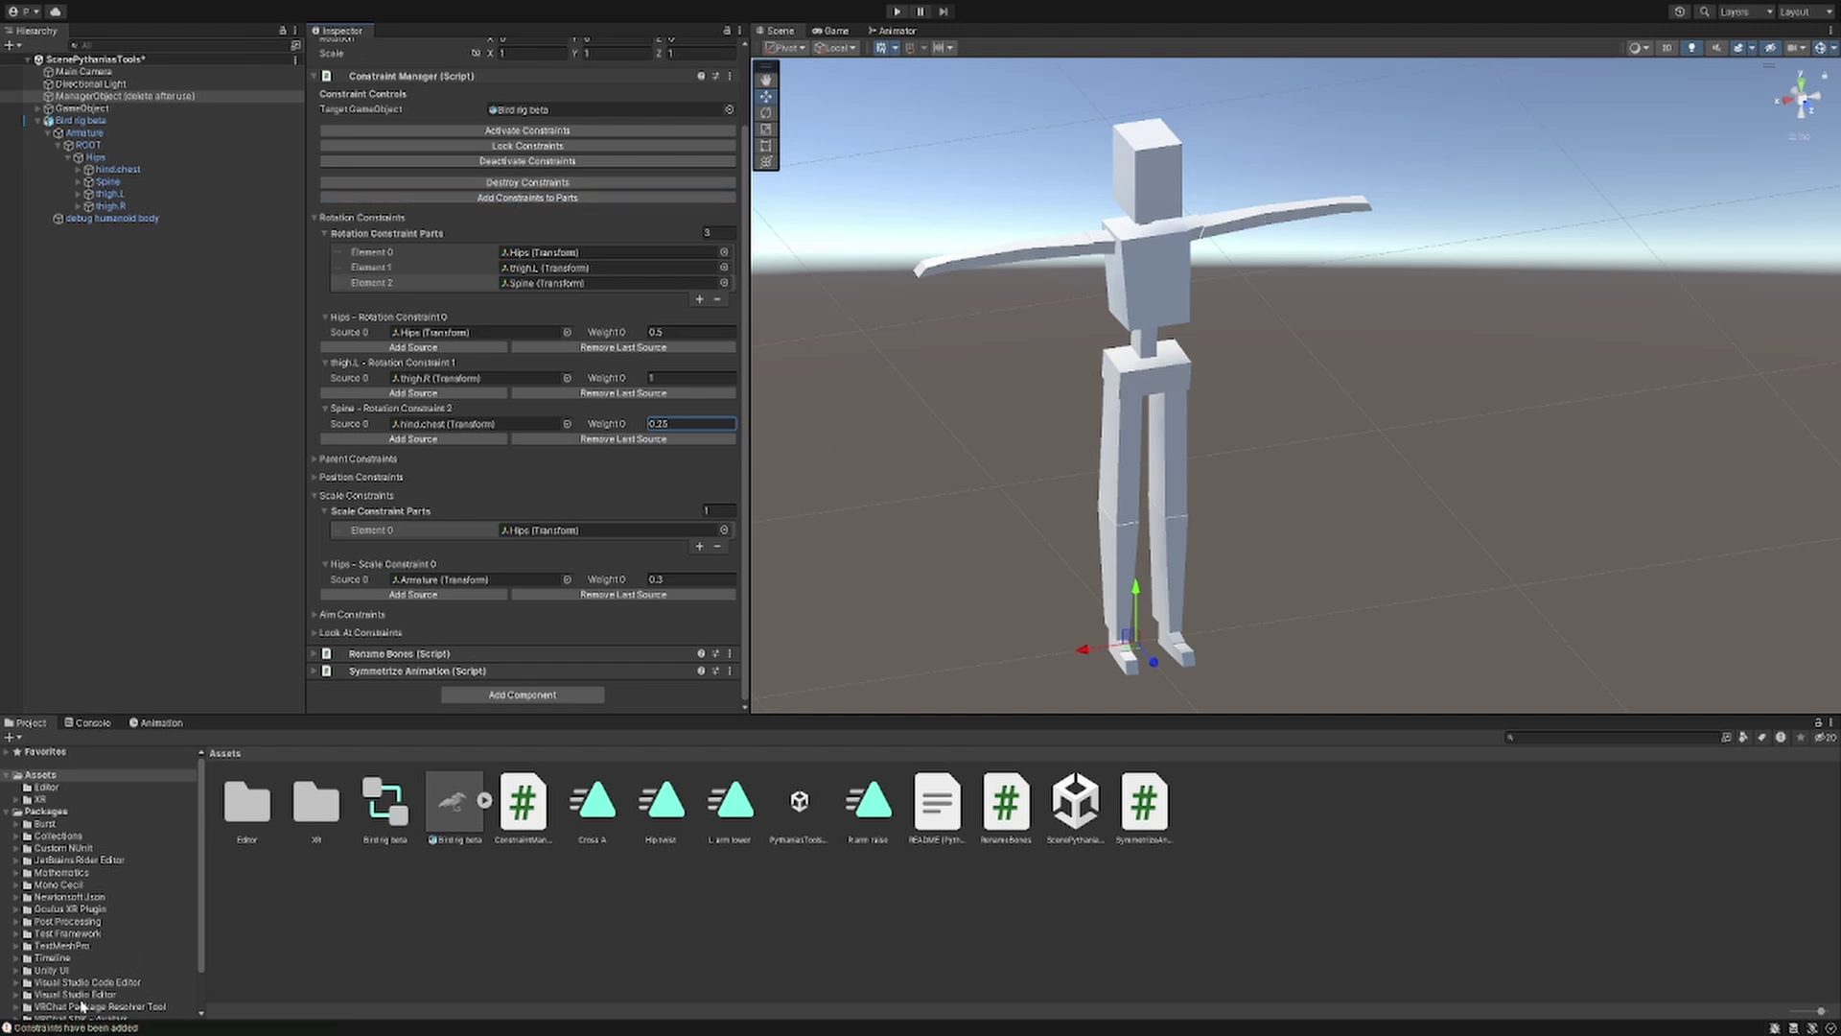
pyautogui.click(89, 146)
pyautogui.click(96, 157)
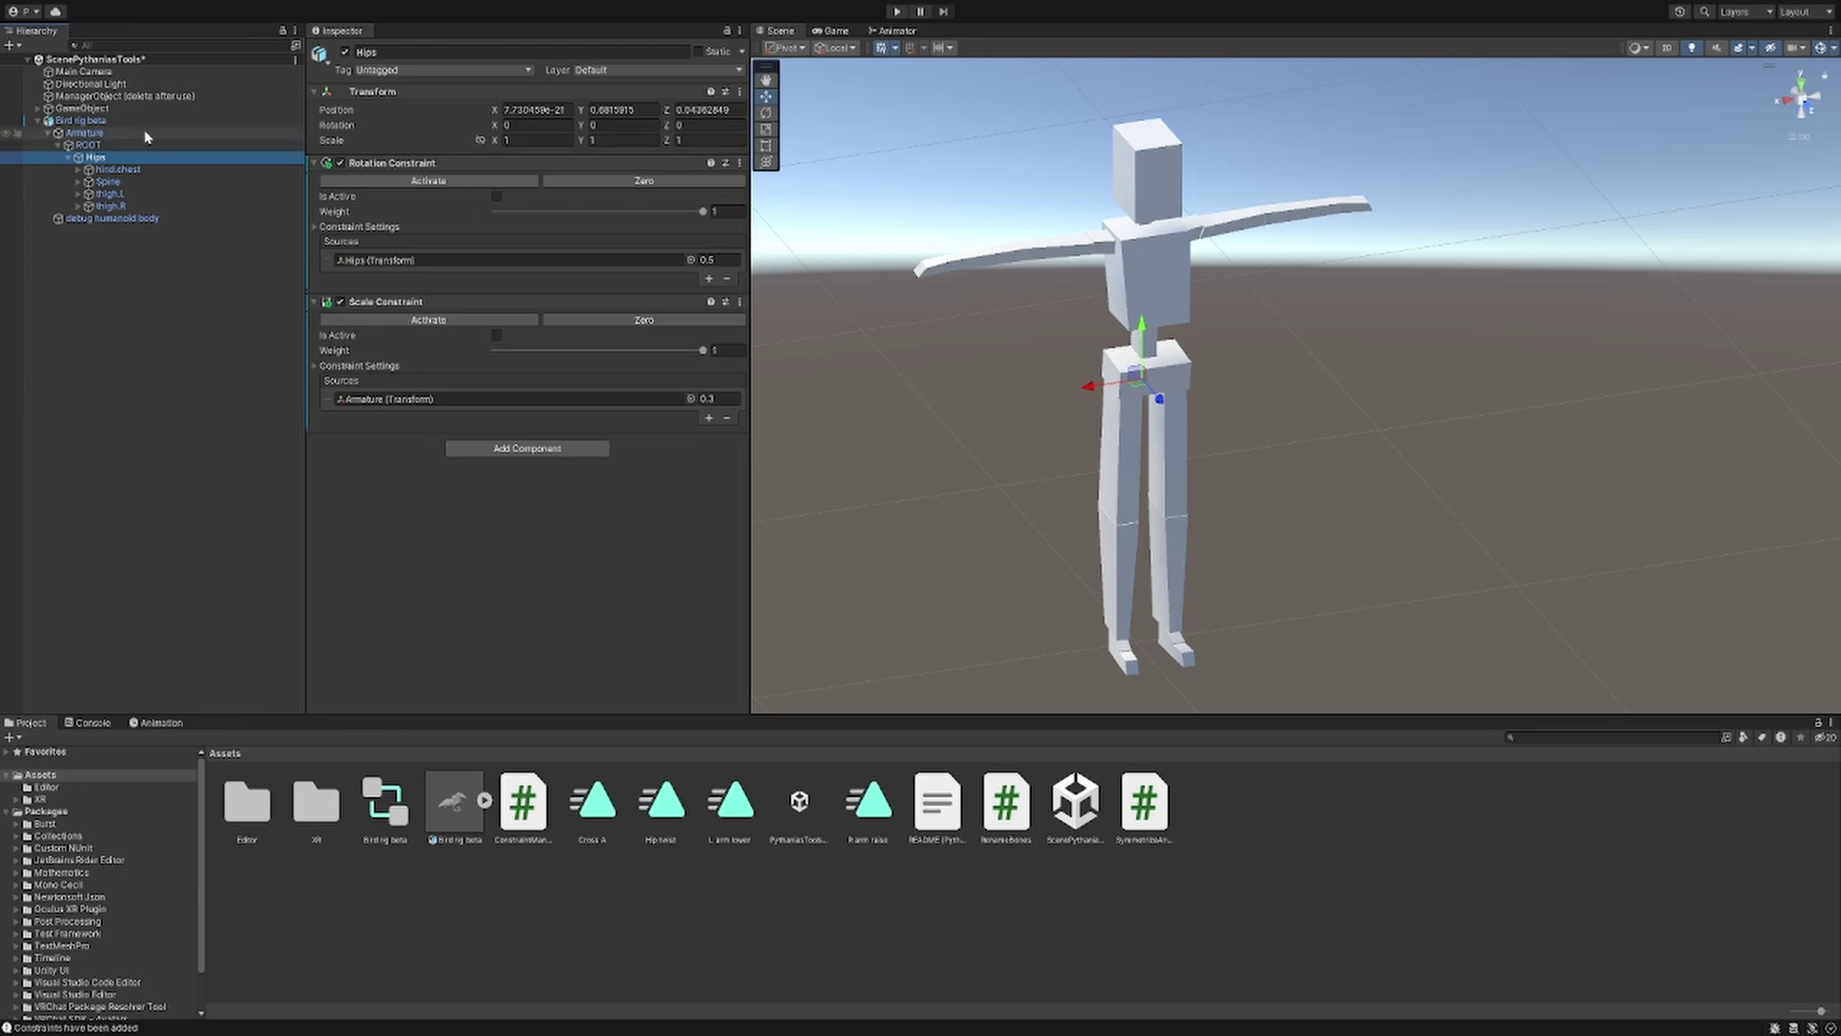
# - Activate and lock all constraints on the rig from ManagerObject's Constraint Manager
pyautogui.click(93, 98)
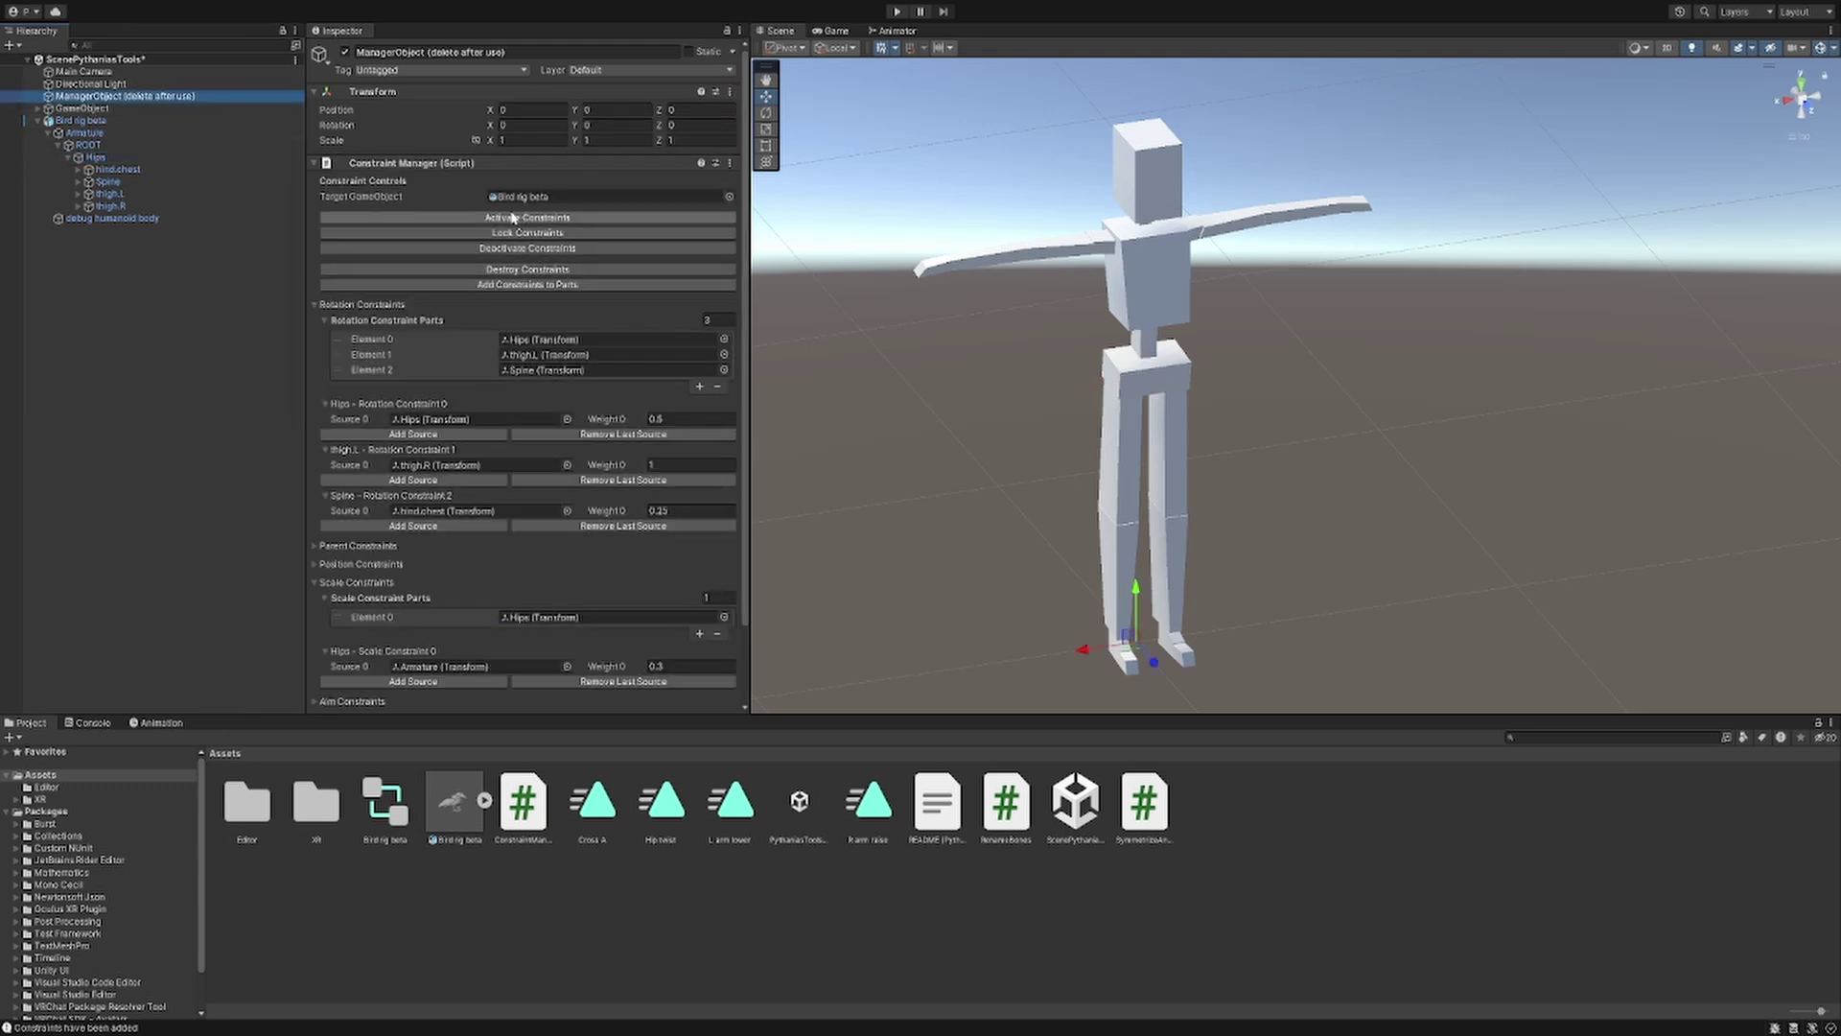
pyautogui.click(511, 219)
pyautogui.click(516, 234)
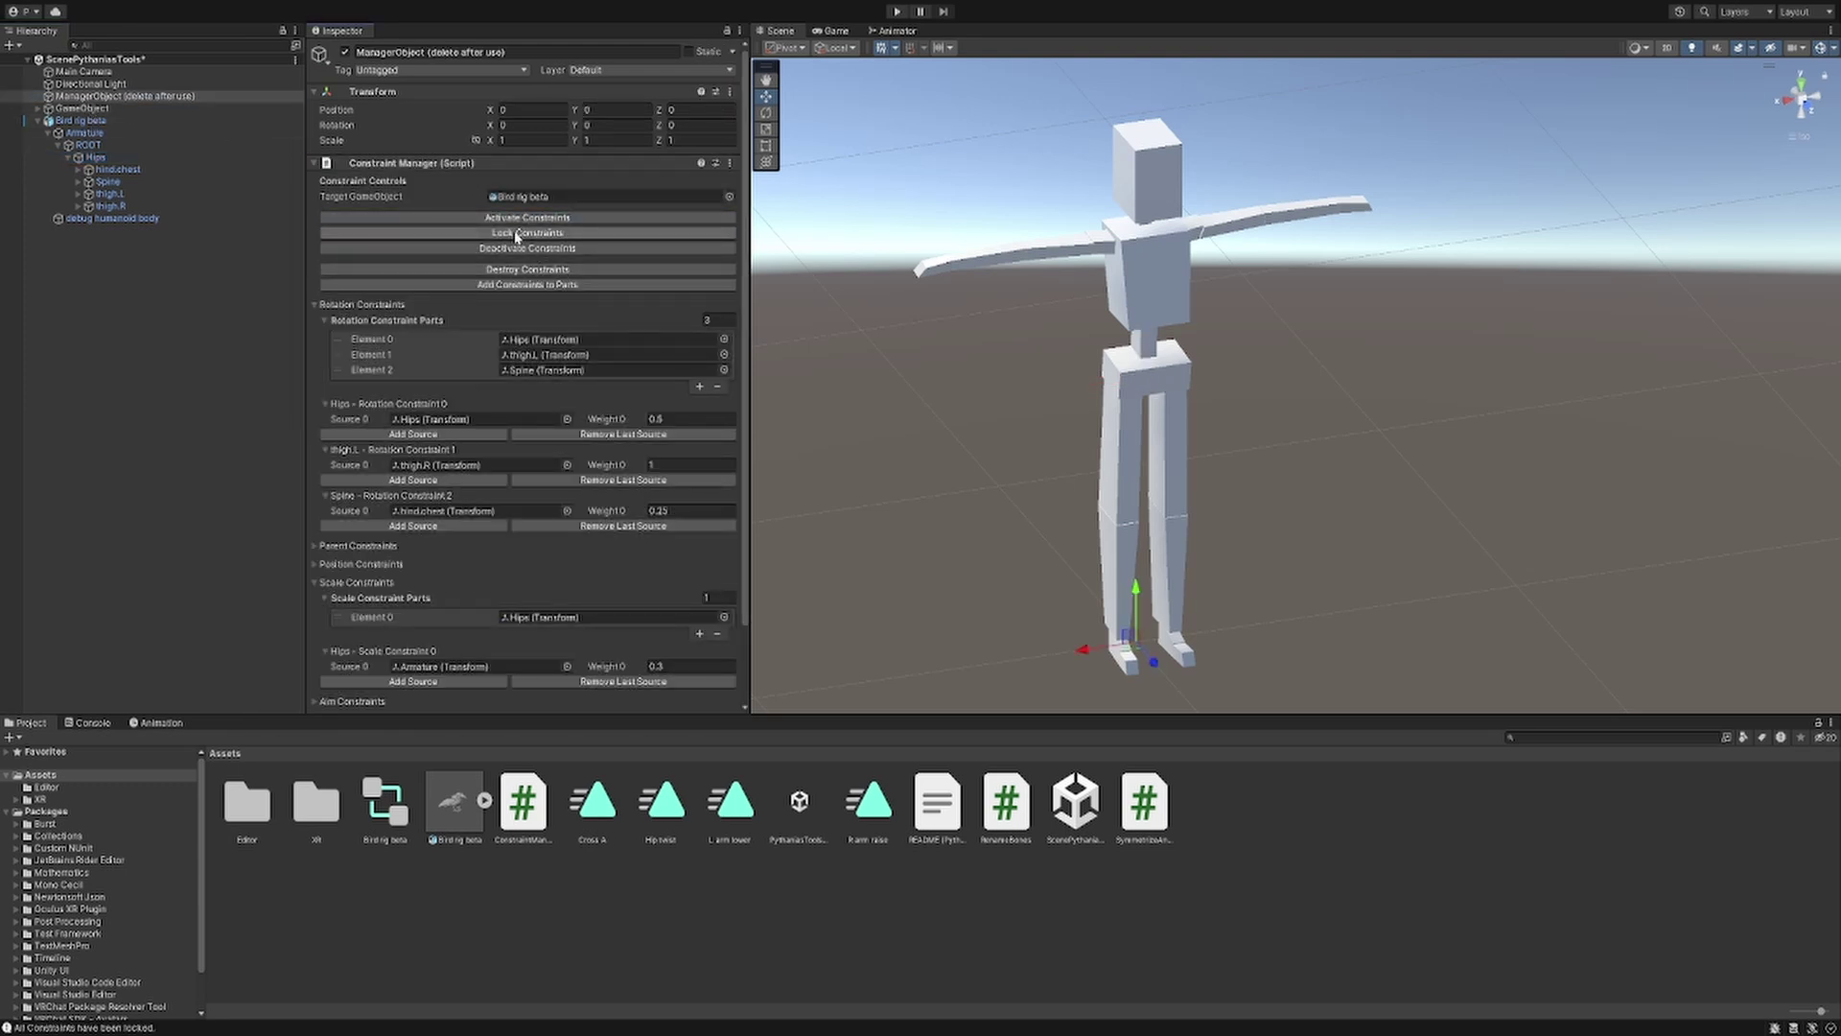
# - Check the active and lock settings of the Hips constraints, and return to ManagerObject
pyautogui.click(199, 171)
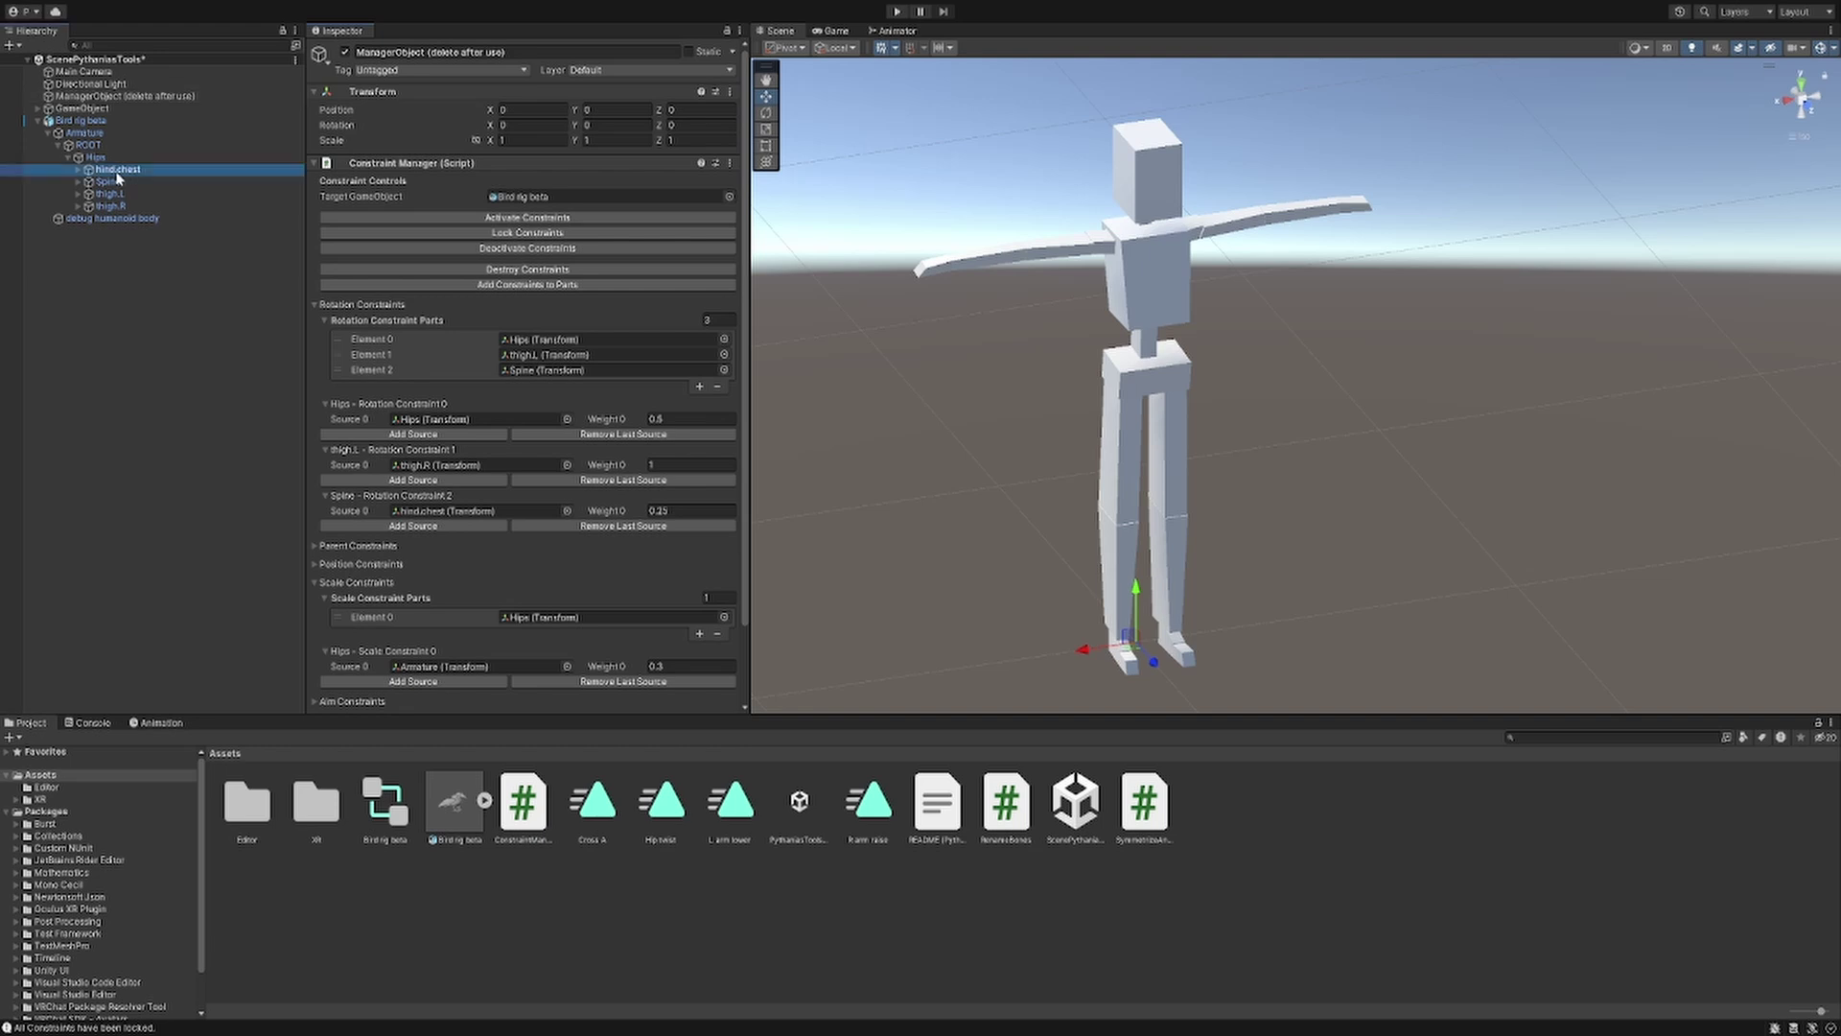
pyautogui.click(123, 157)
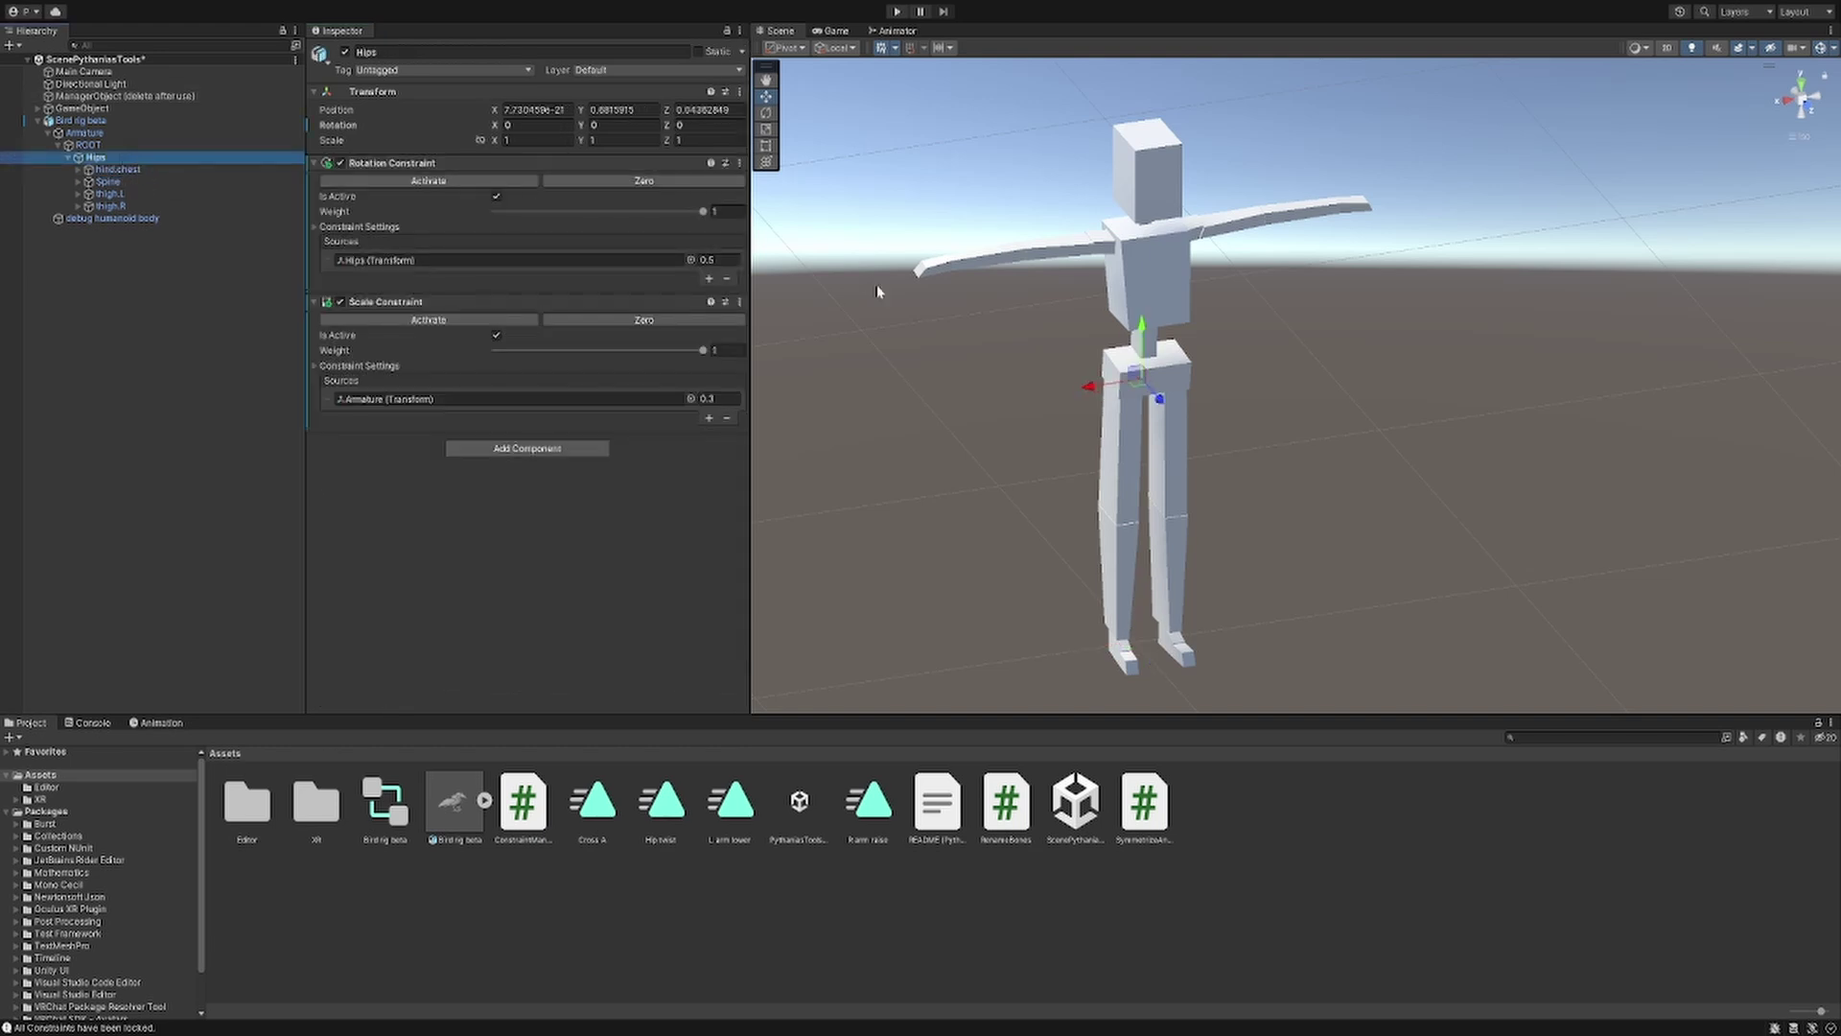
pyautogui.click(316, 228)
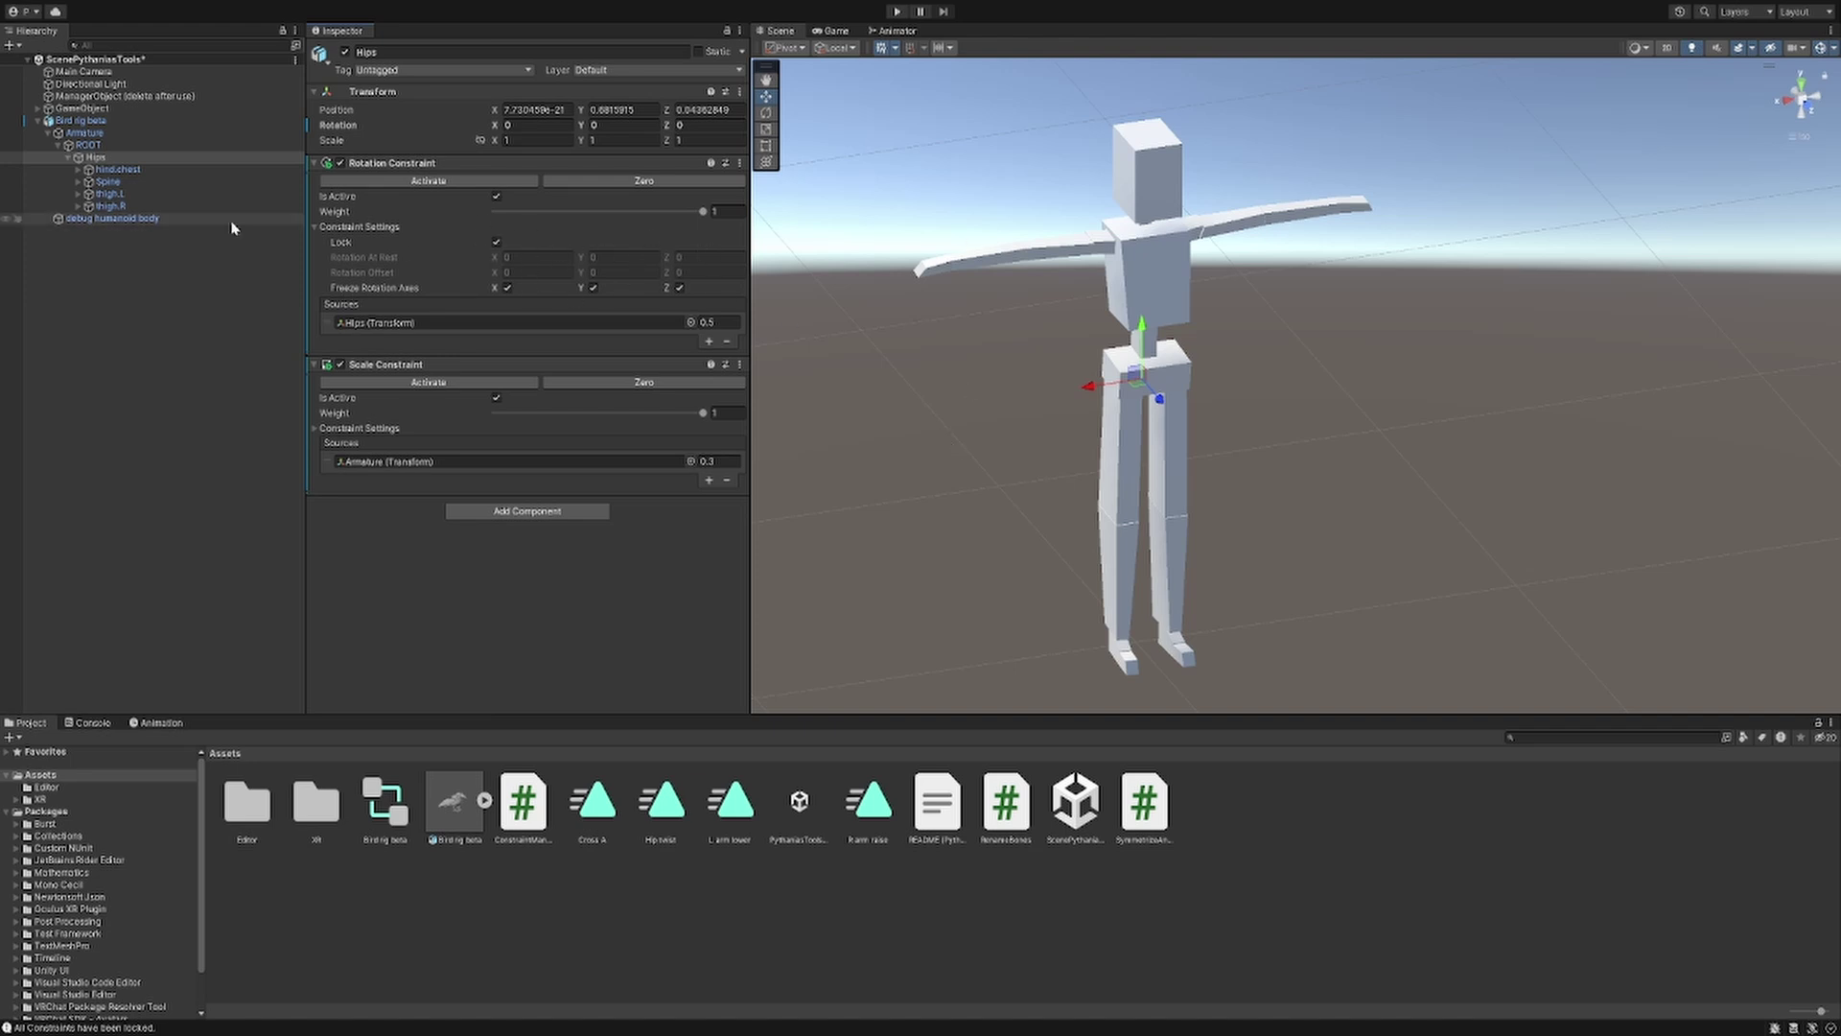
pyautogui.click(111, 96)
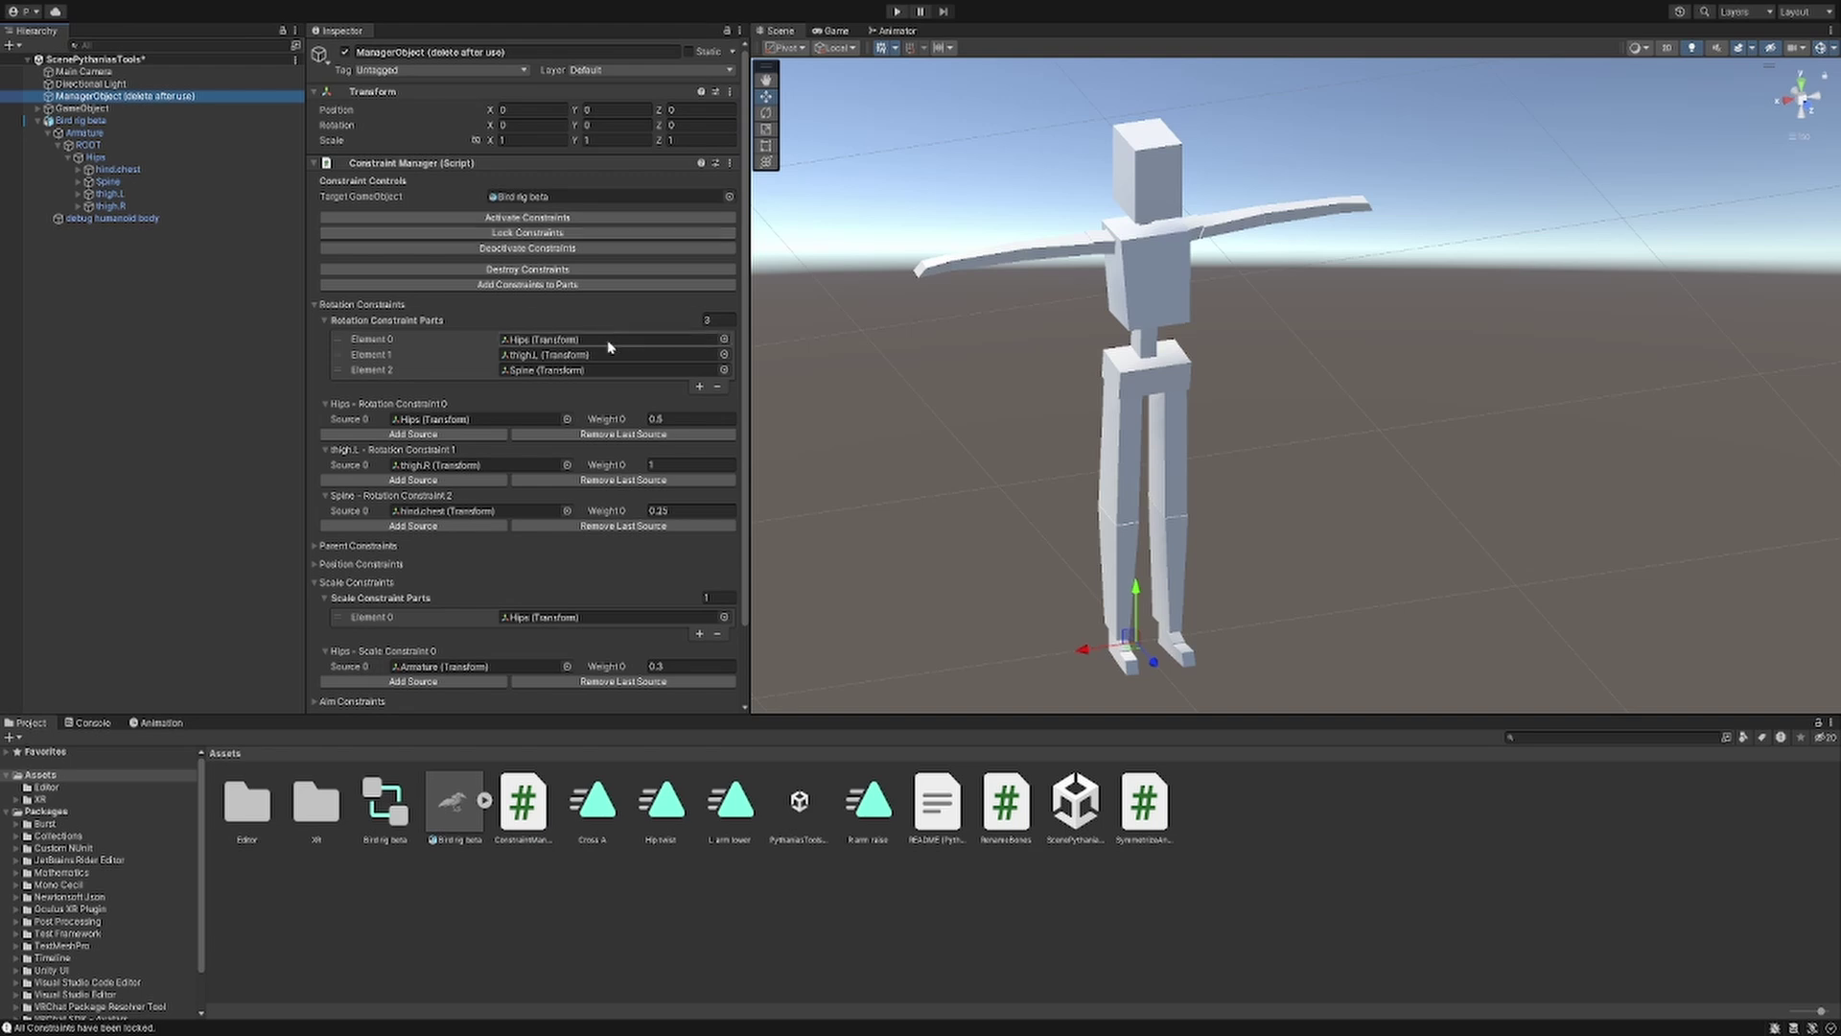
# - Deactivate all constraints on the rig from ManagerObject's Constraint Manager and check the rotation and scale constraint settings on the Hips bone
pyautogui.click(527, 249)
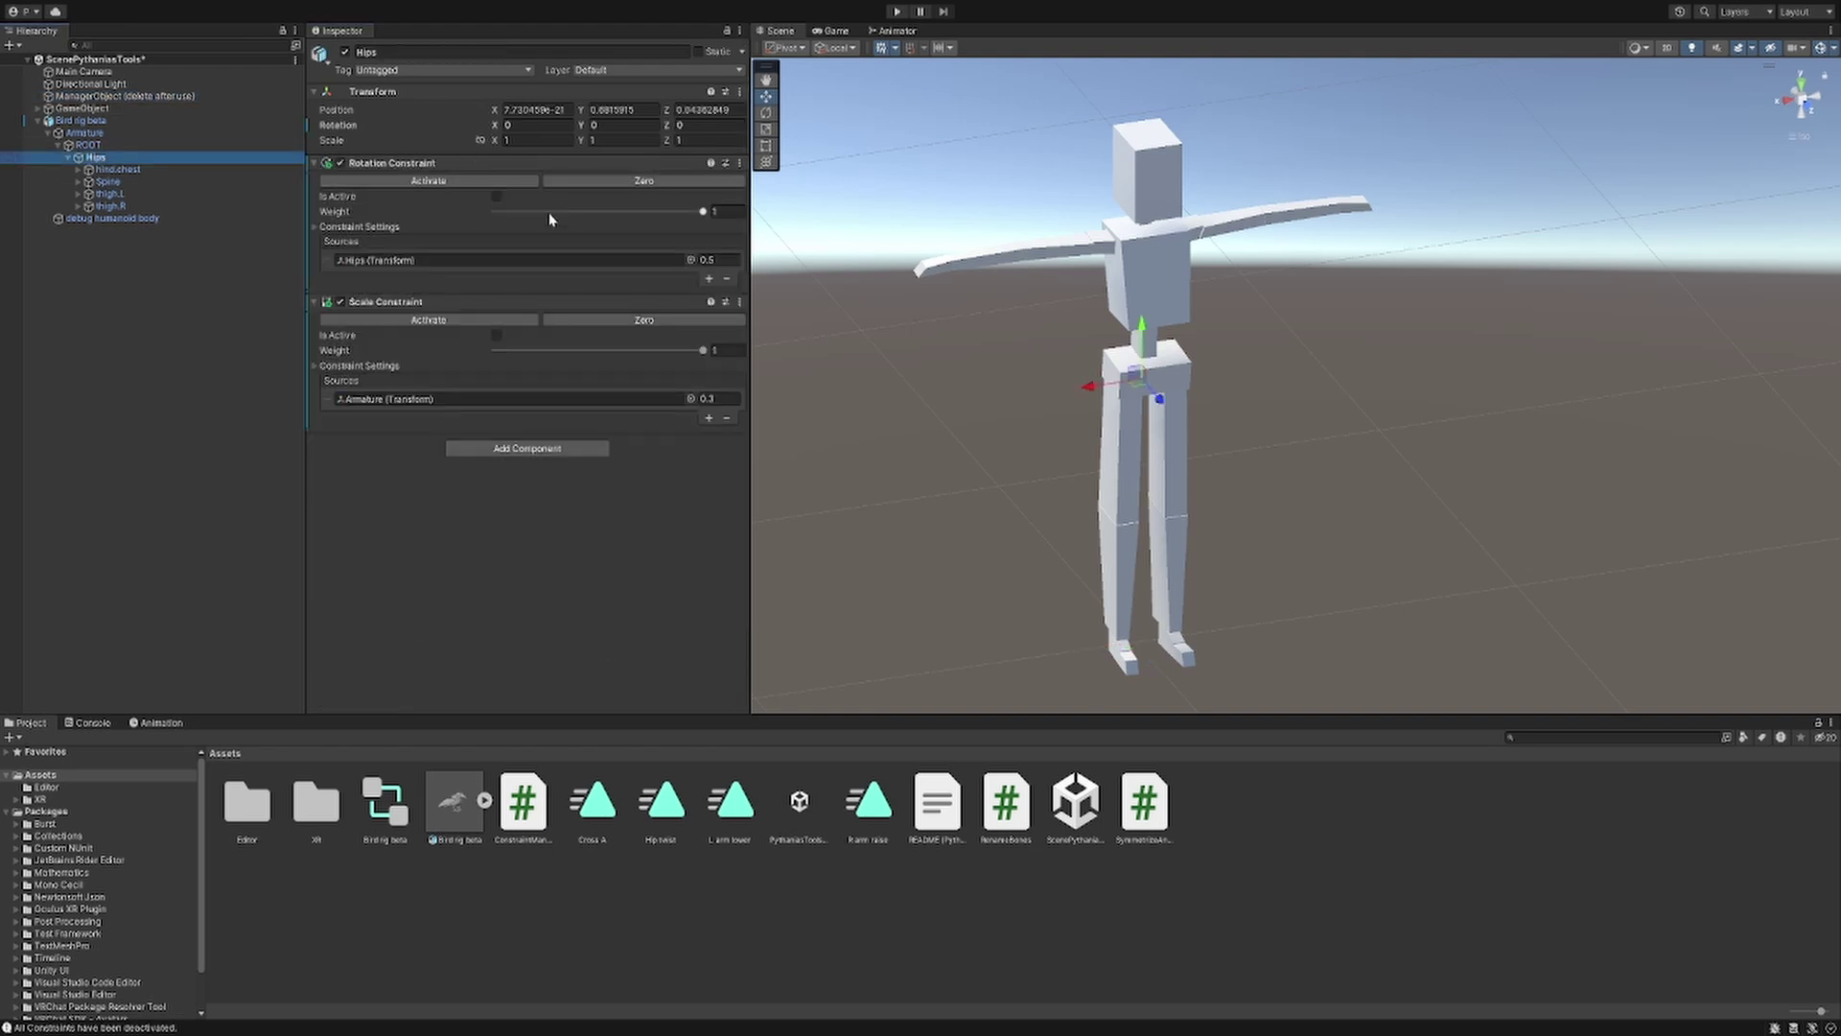
pyautogui.click(326, 226)
pyautogui.click(321, 230)
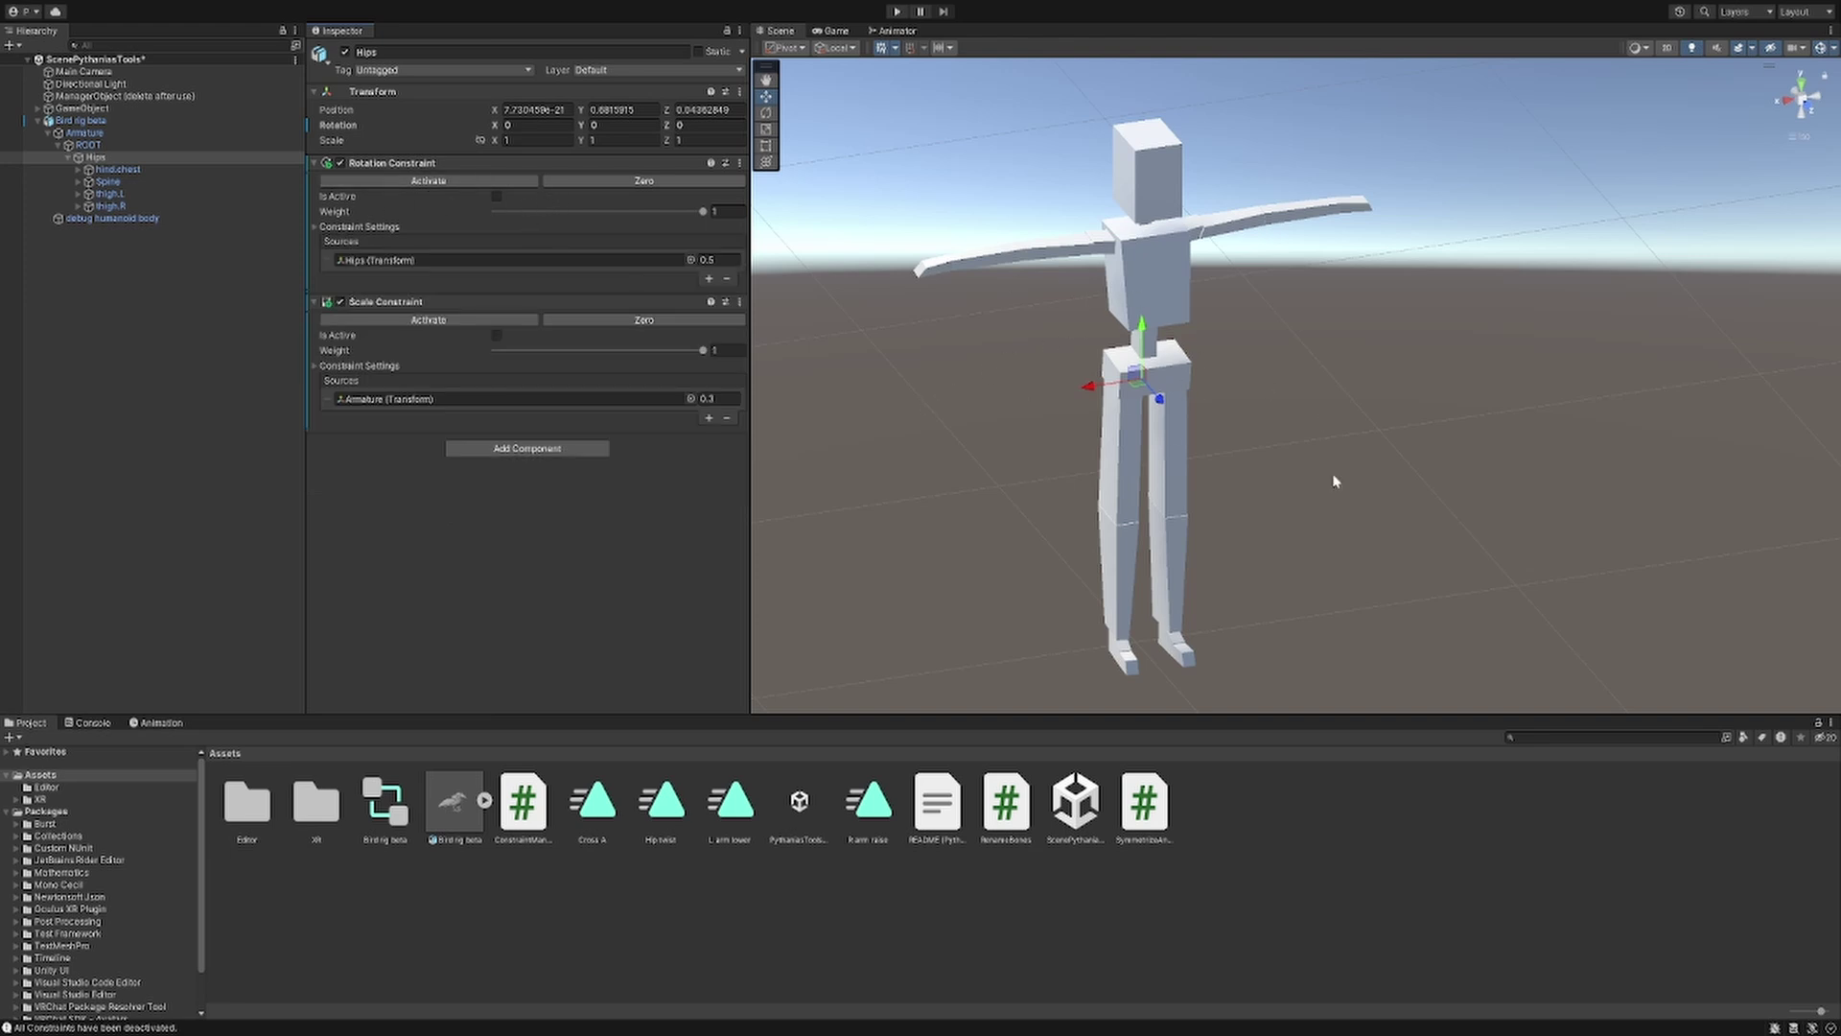
# - Restore the rig's constraints to active, check the Hips constraints, and return to ManagerObject
pyautogui.click(85, 98)
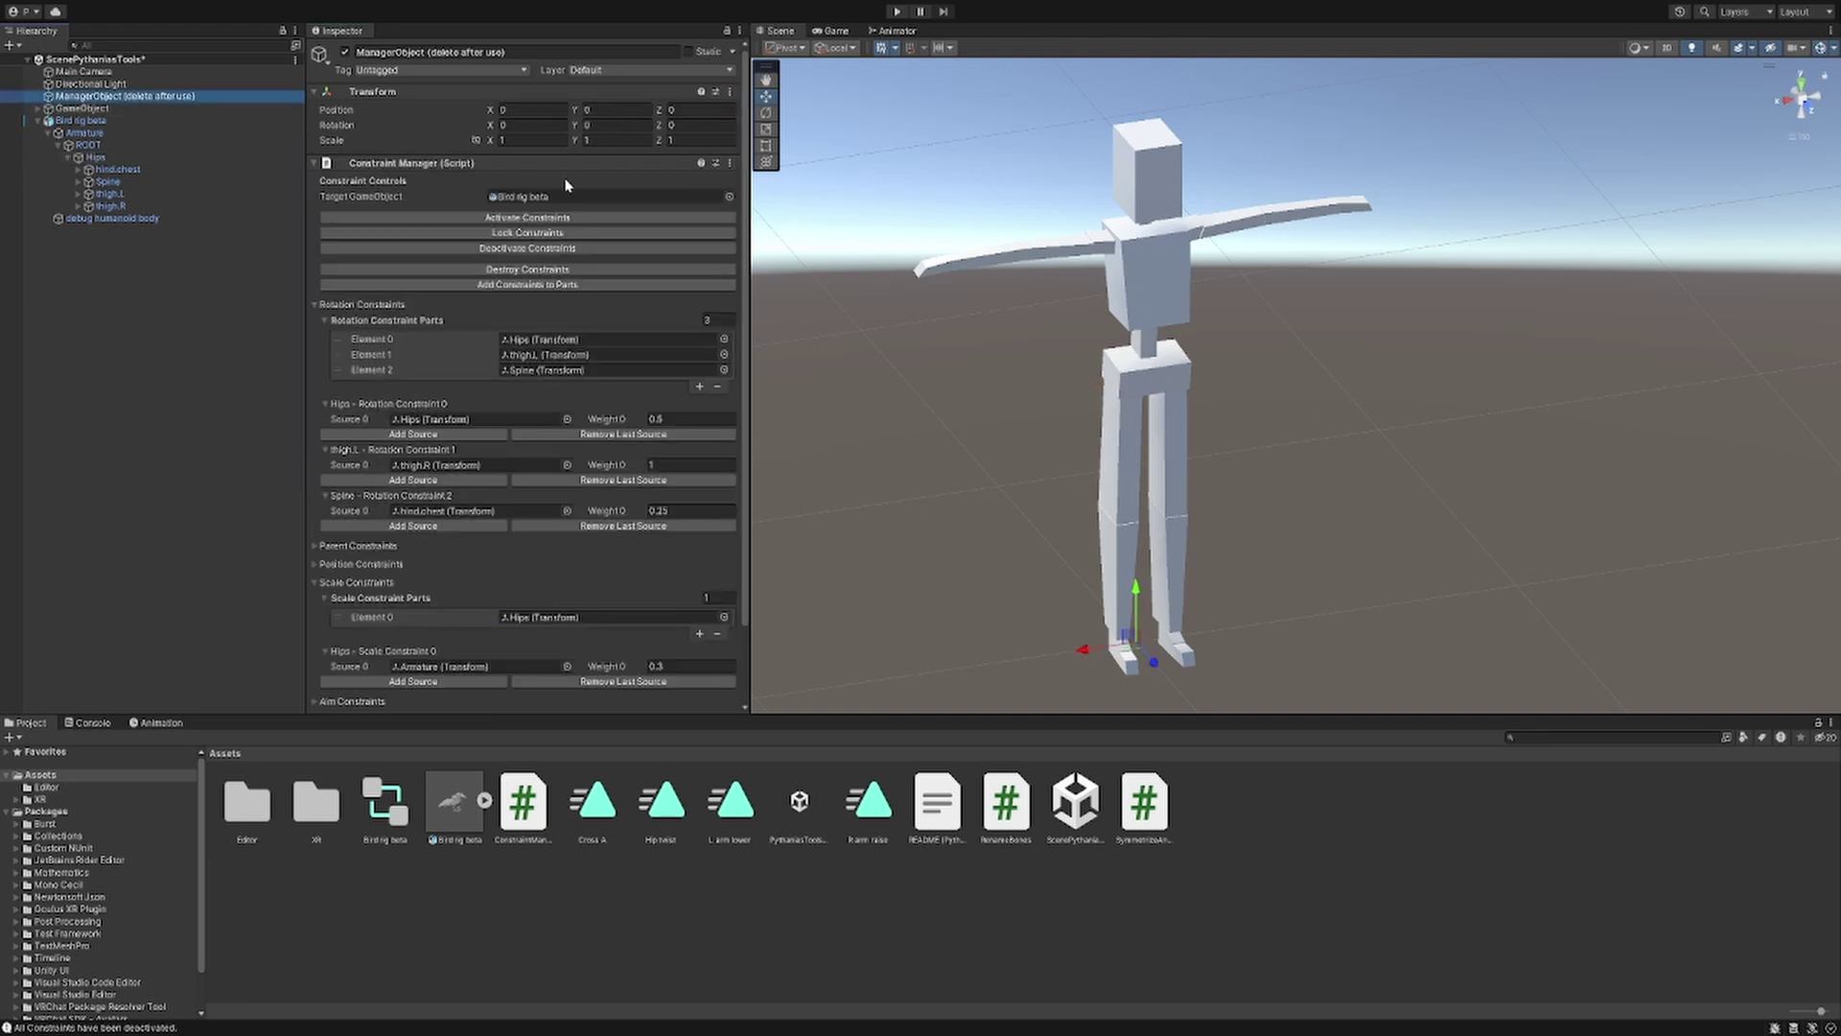
pyautogui.click(98, 156)
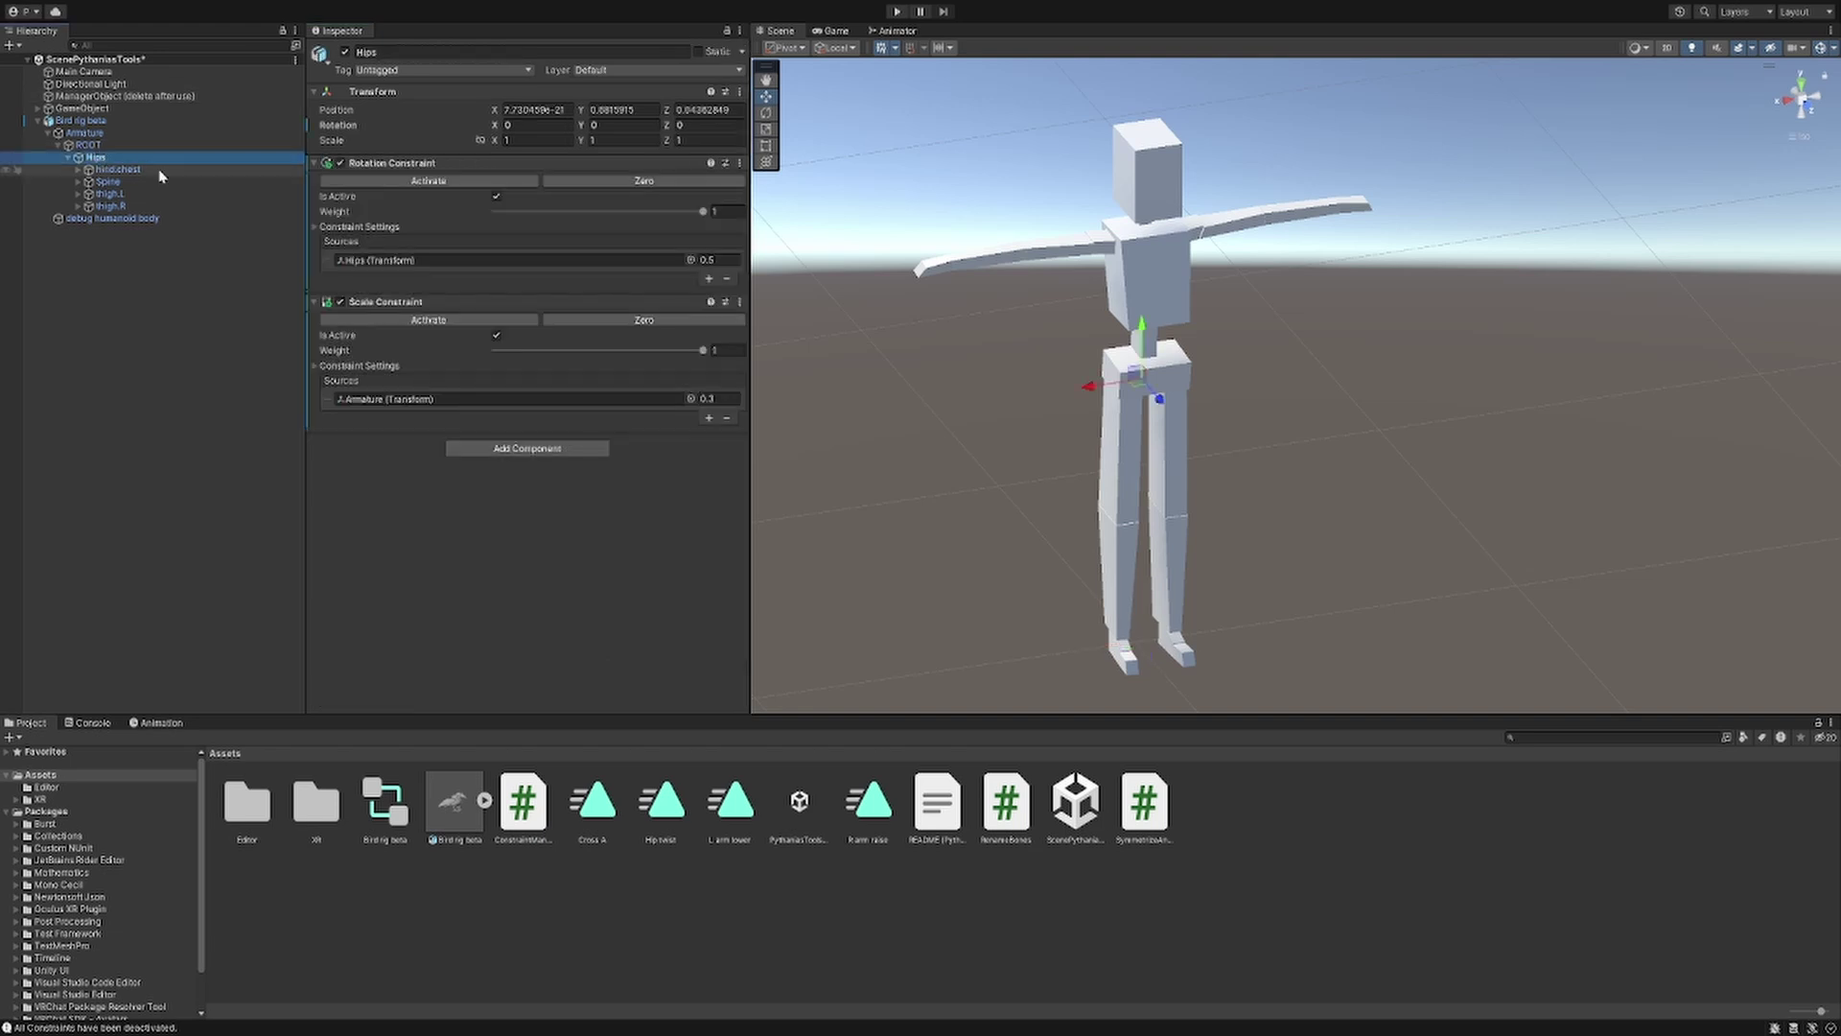
pyautogui.click(113, 96)
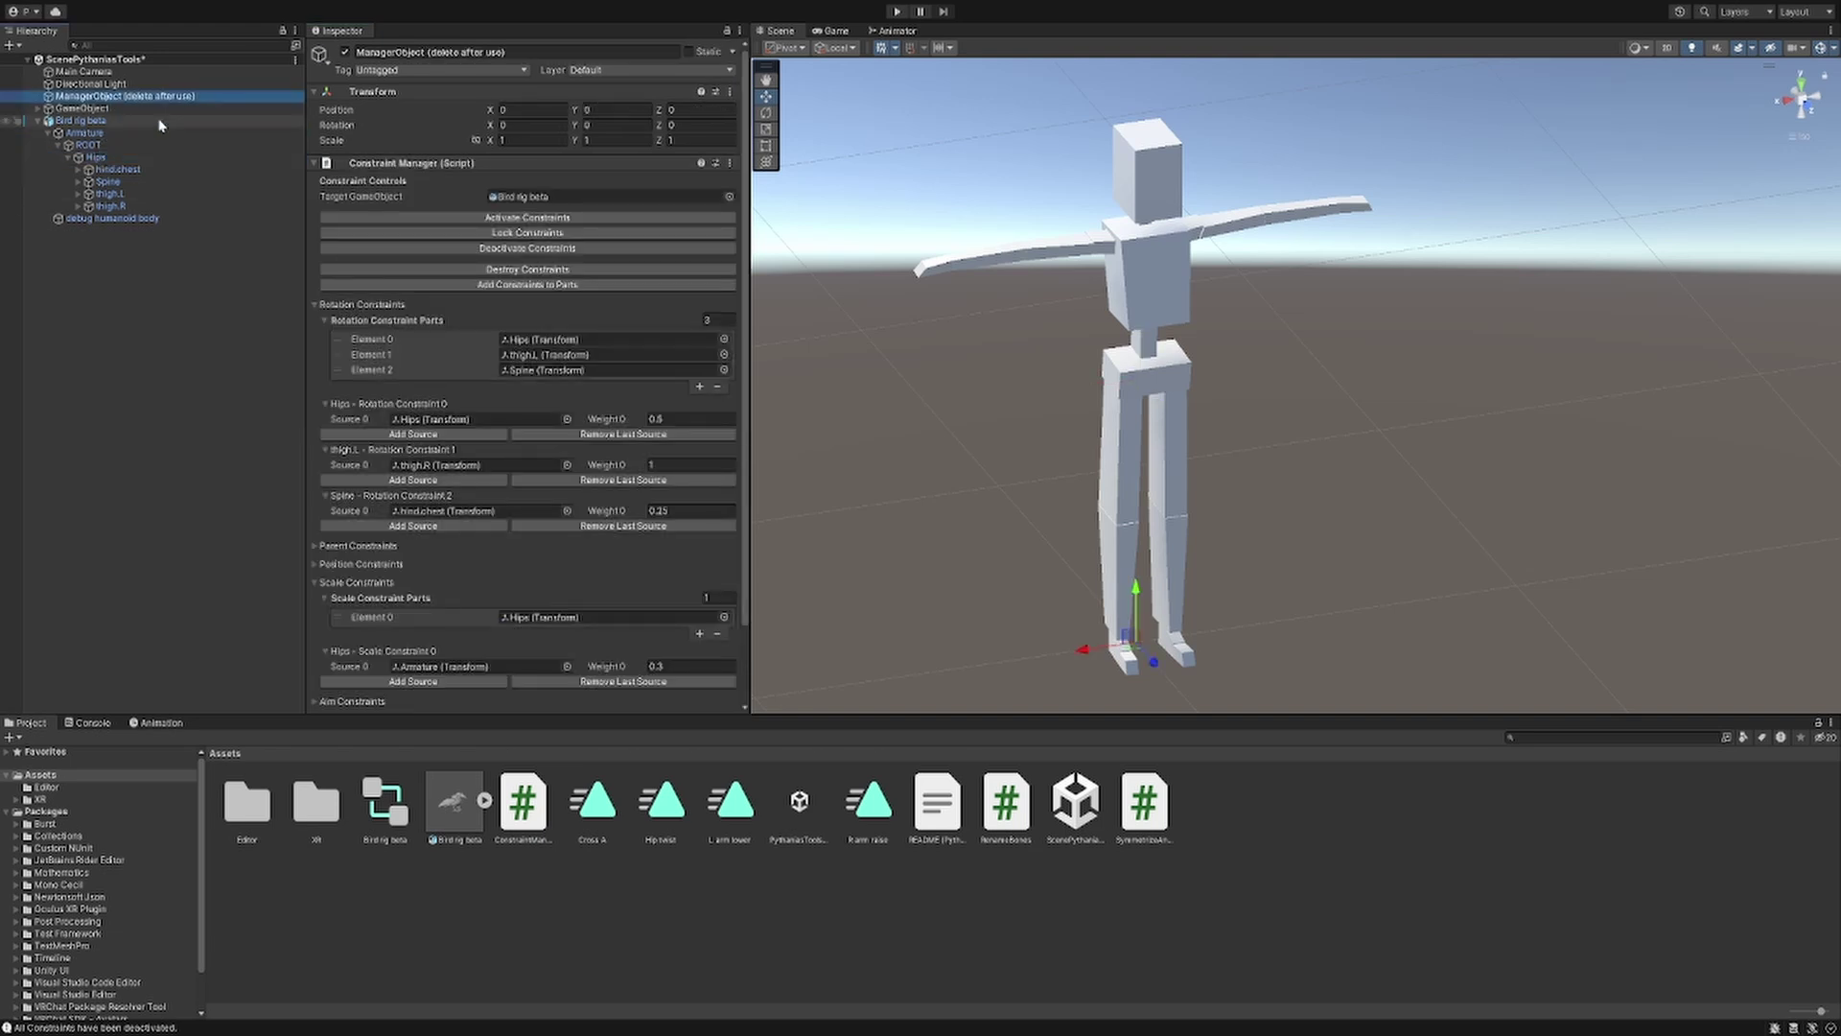
# - Destroy all constraints on the rig with the Constraint Manager, and inspect the remaining components on the Hips bone
pyautogui.click(501, 272)
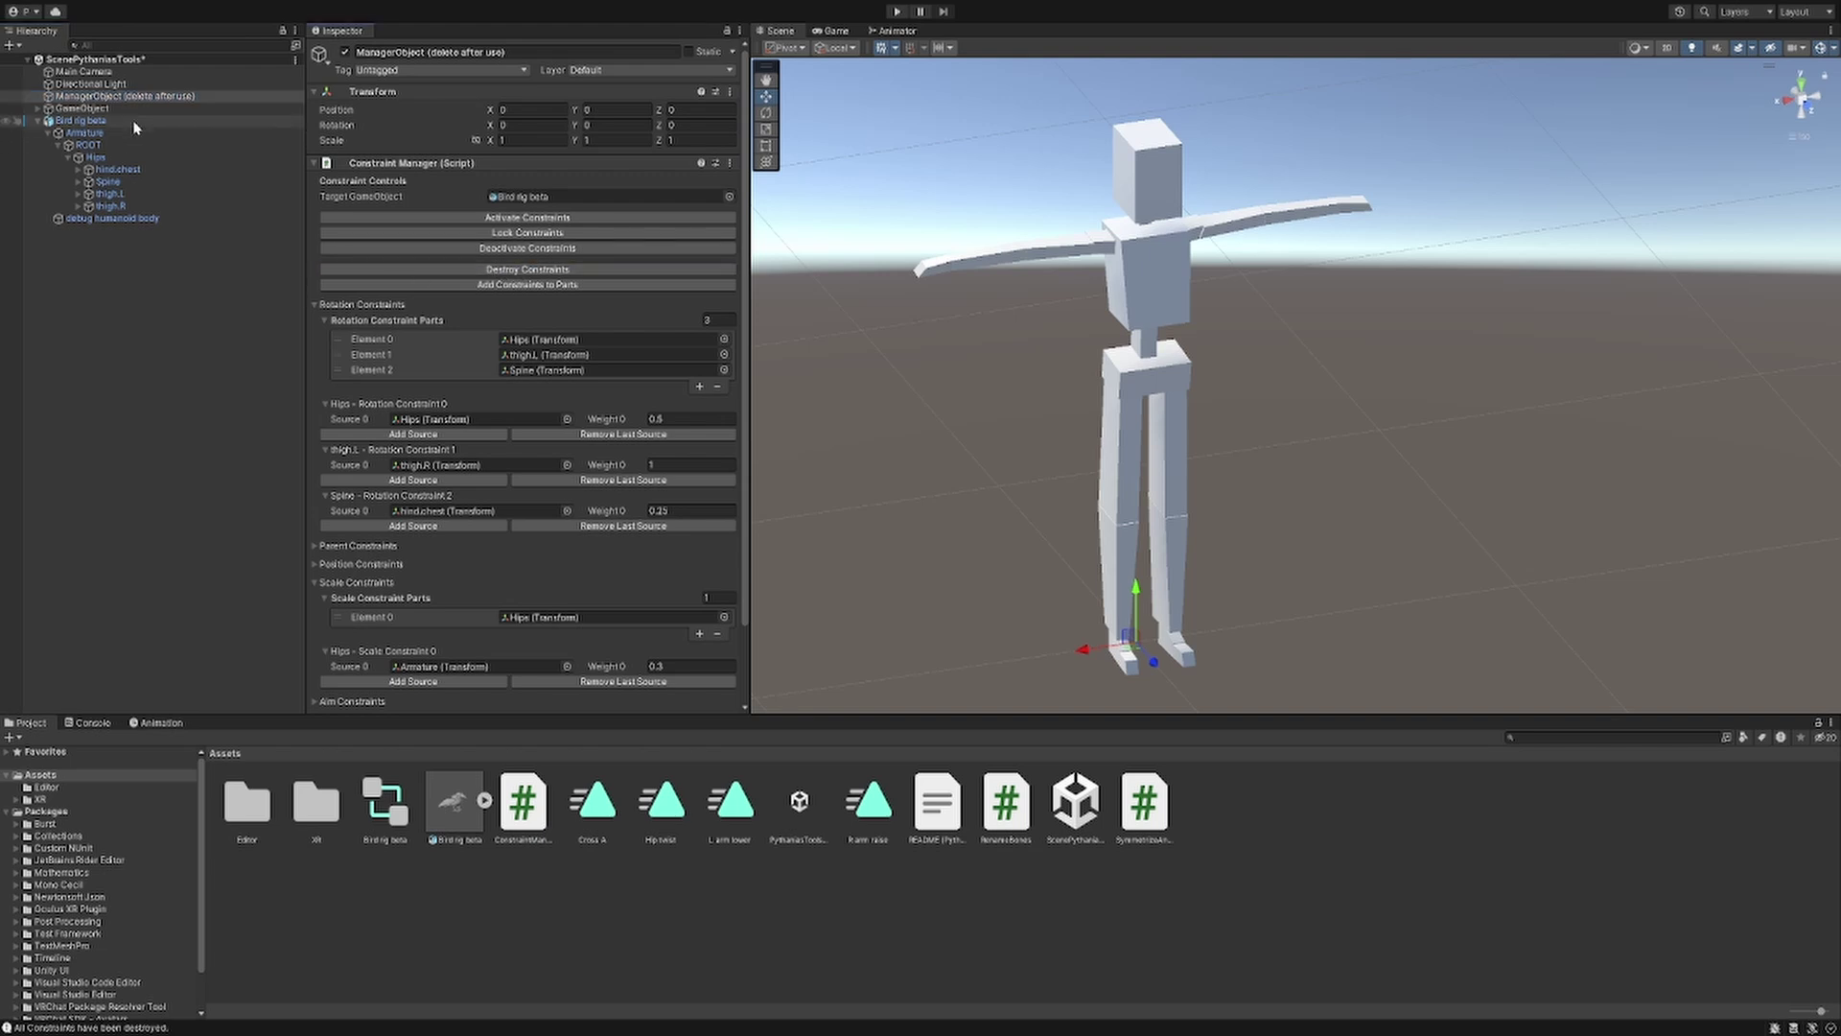
pyautogui.click(104, 157)
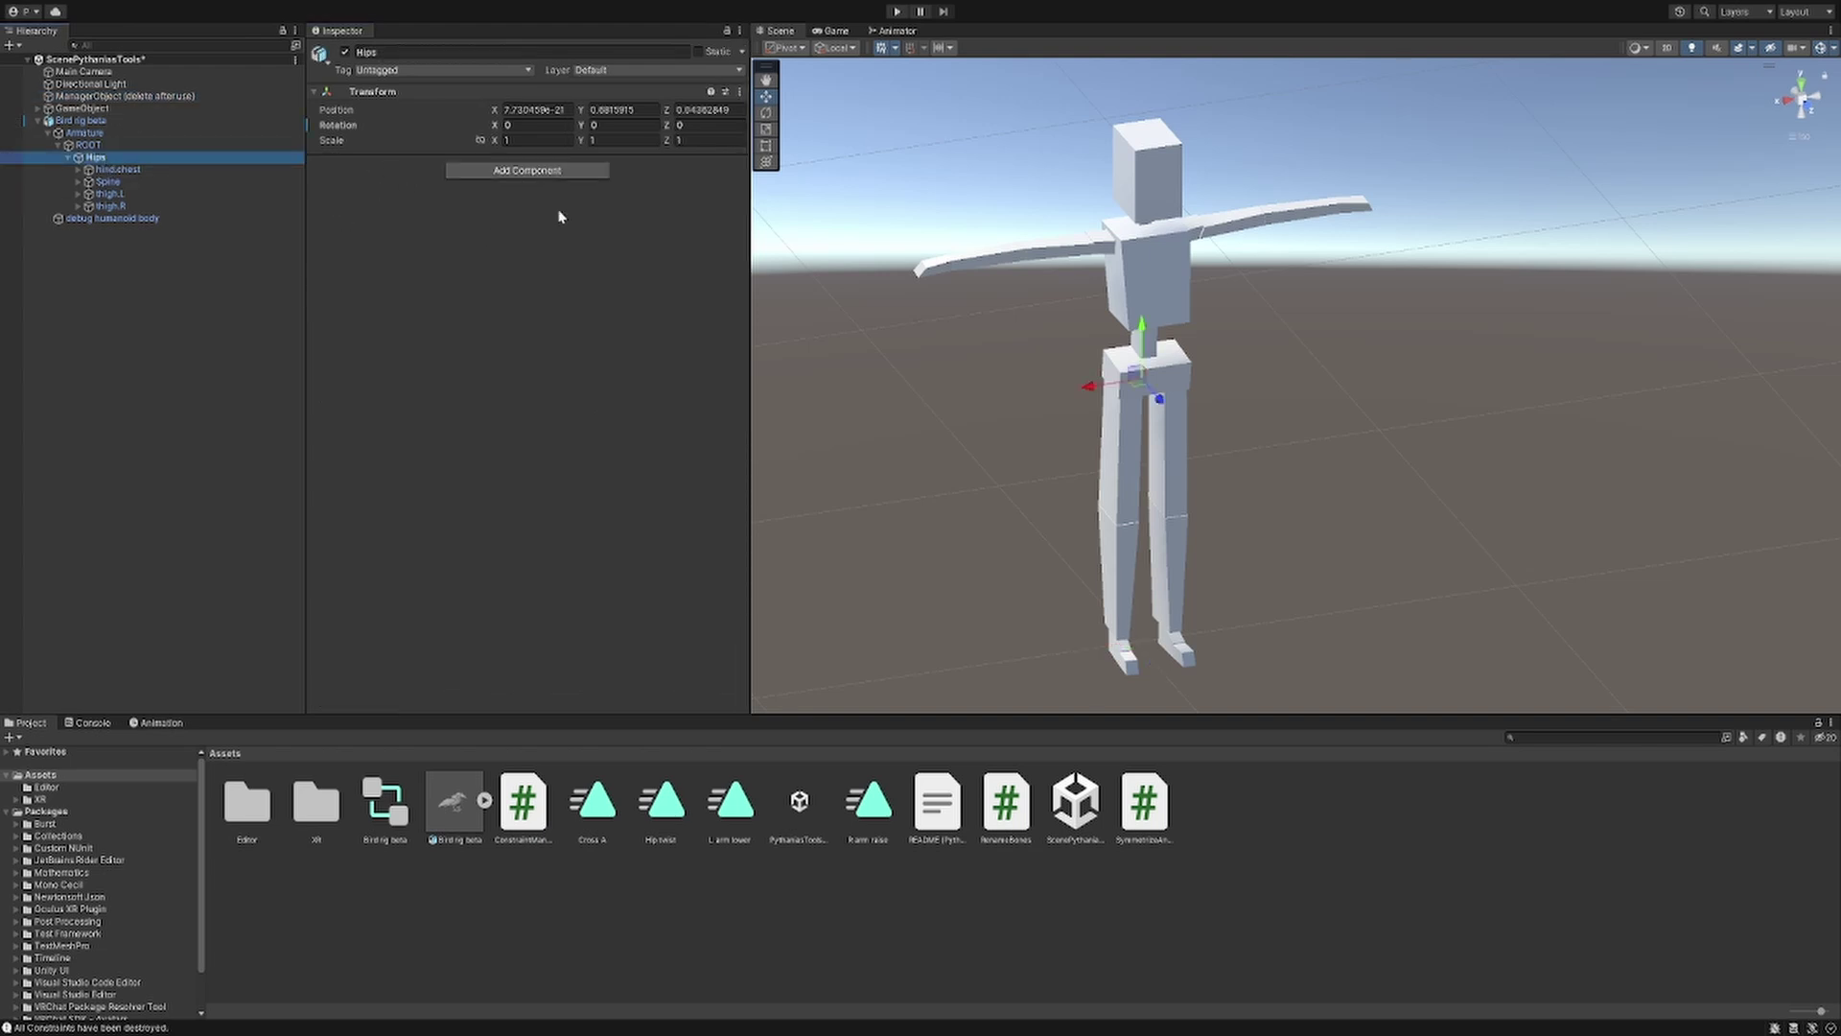
pyautogui.click(110, 96)
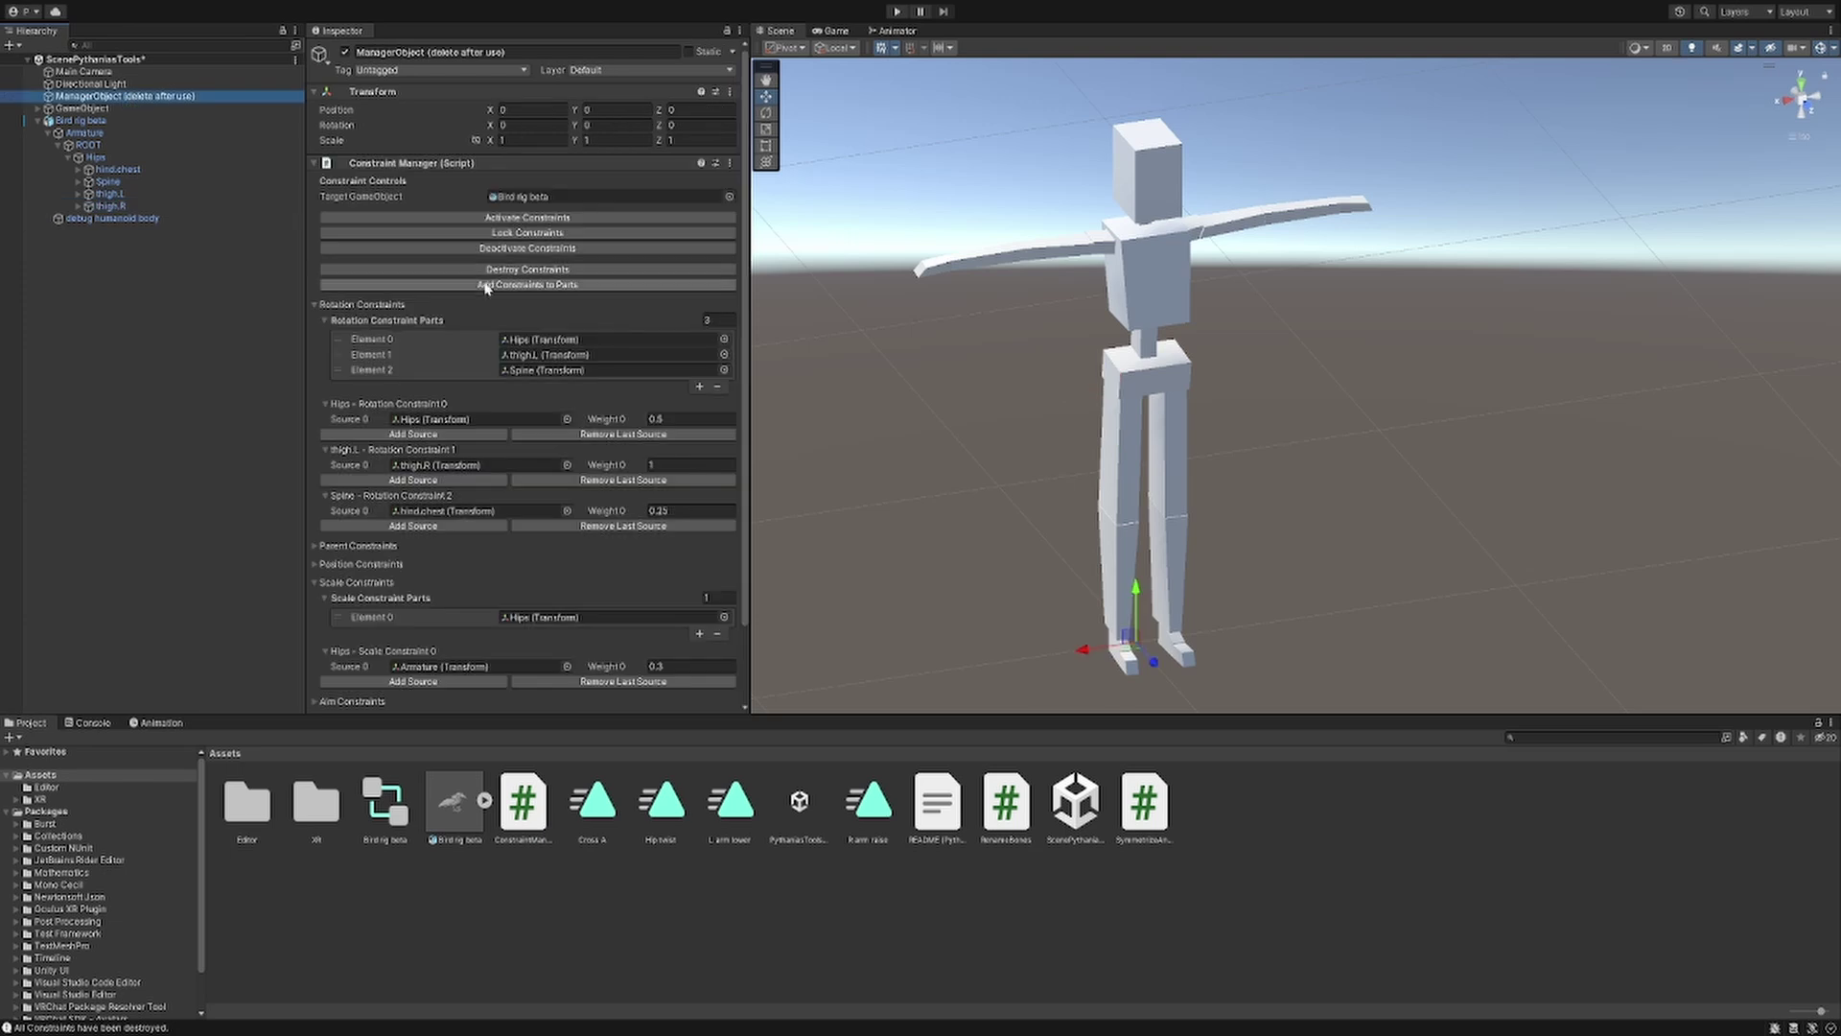
# - Add the configured constraints to the rig parts again and inspect the components on Hips and thigh.L
pyautogui.click(490, 285)
pyautogui.click(96, 157)
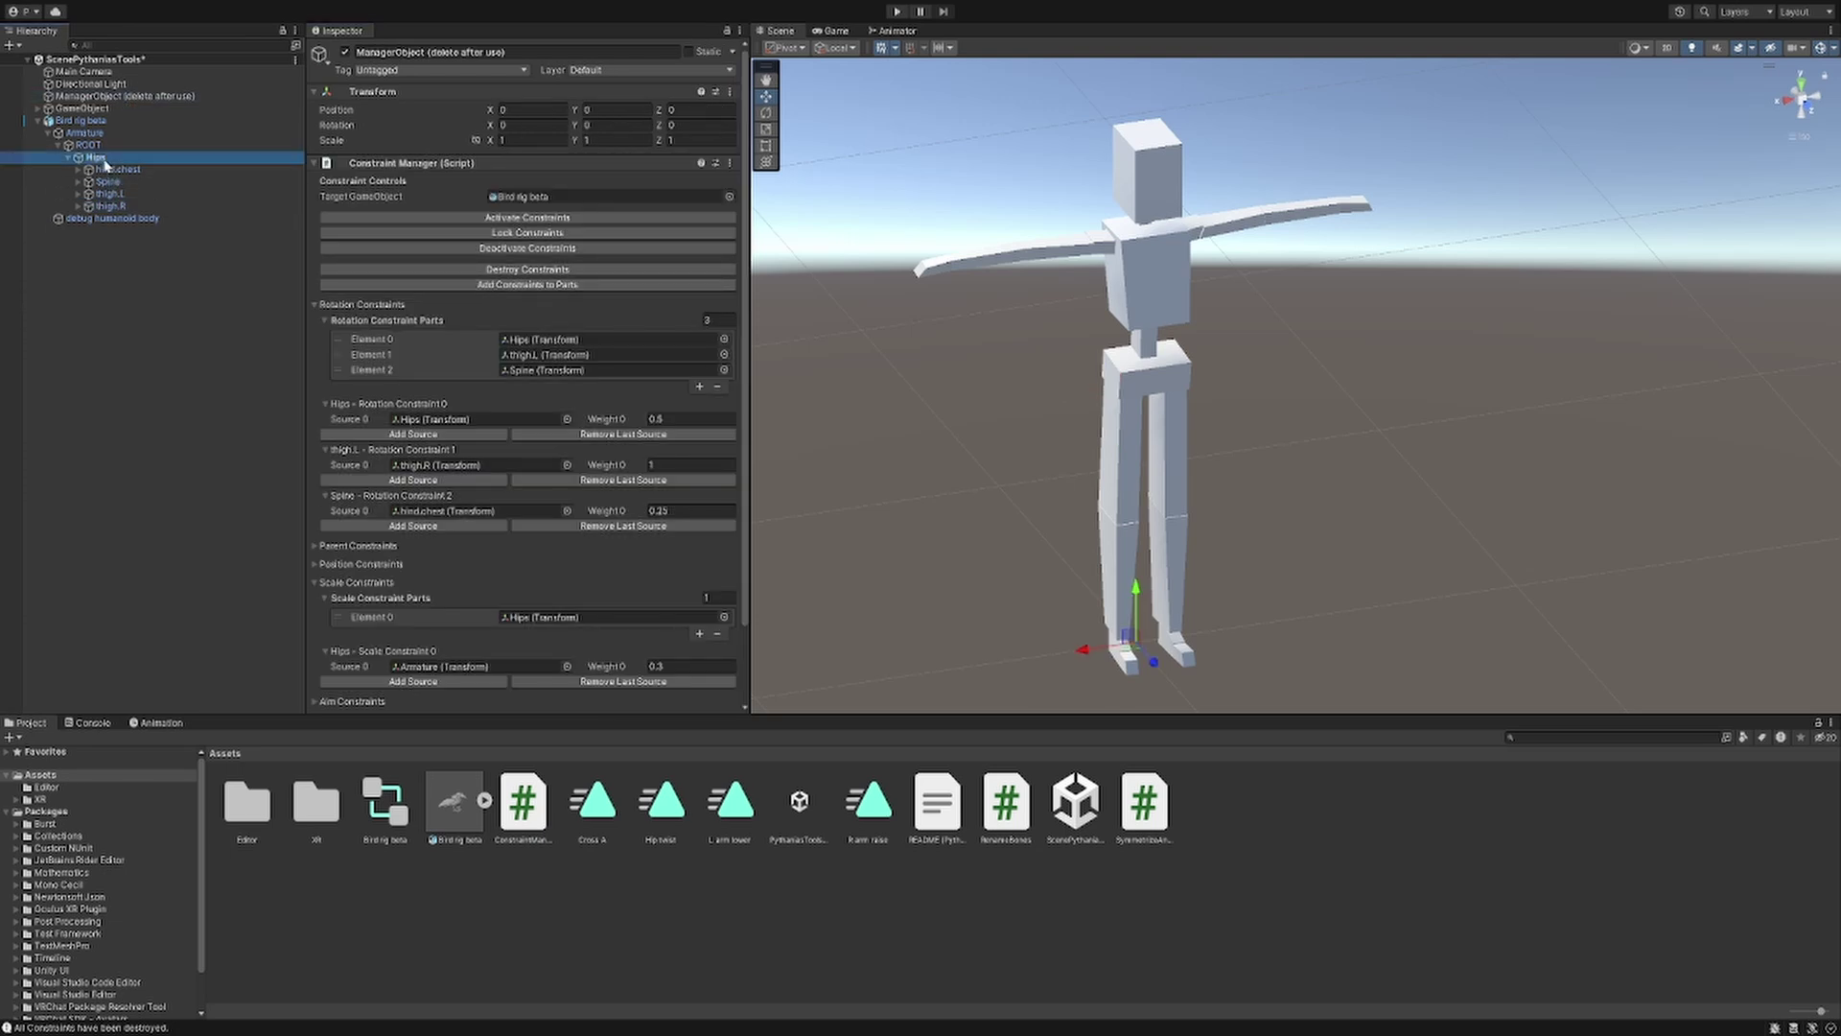
pyautogui.click(121, 205)
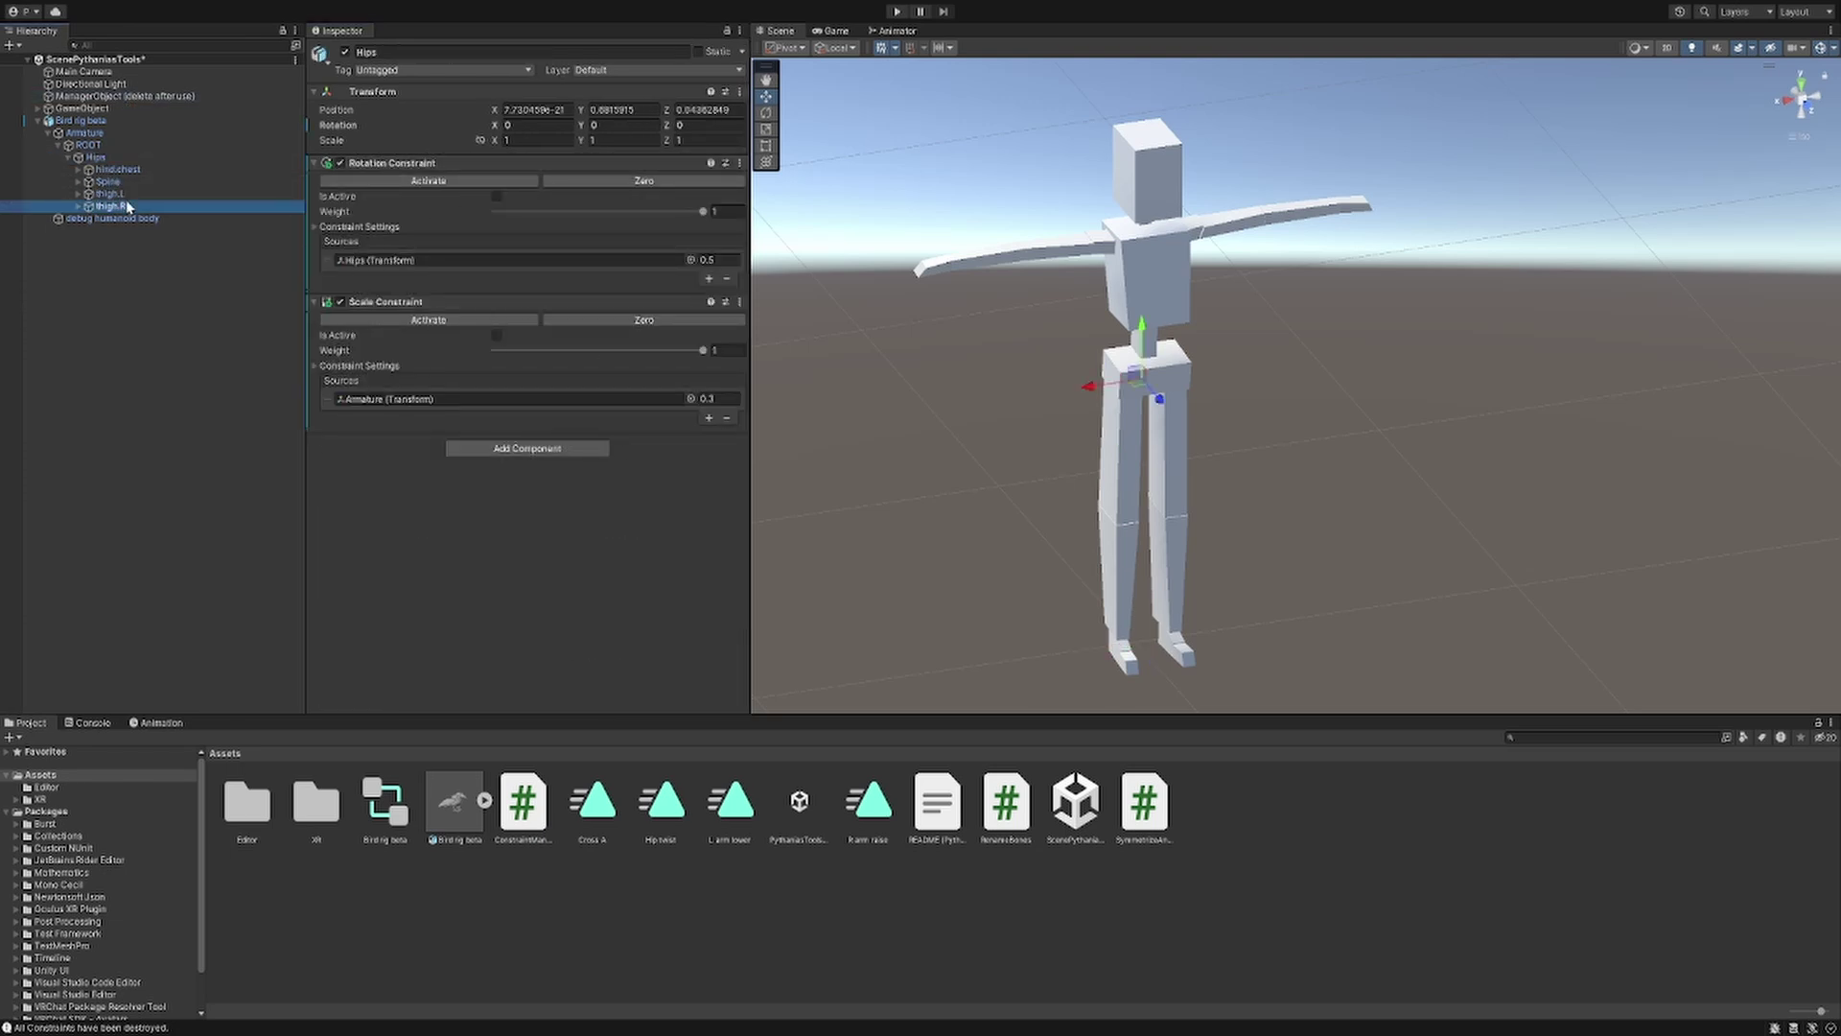
pyautogui.click(126, 194)
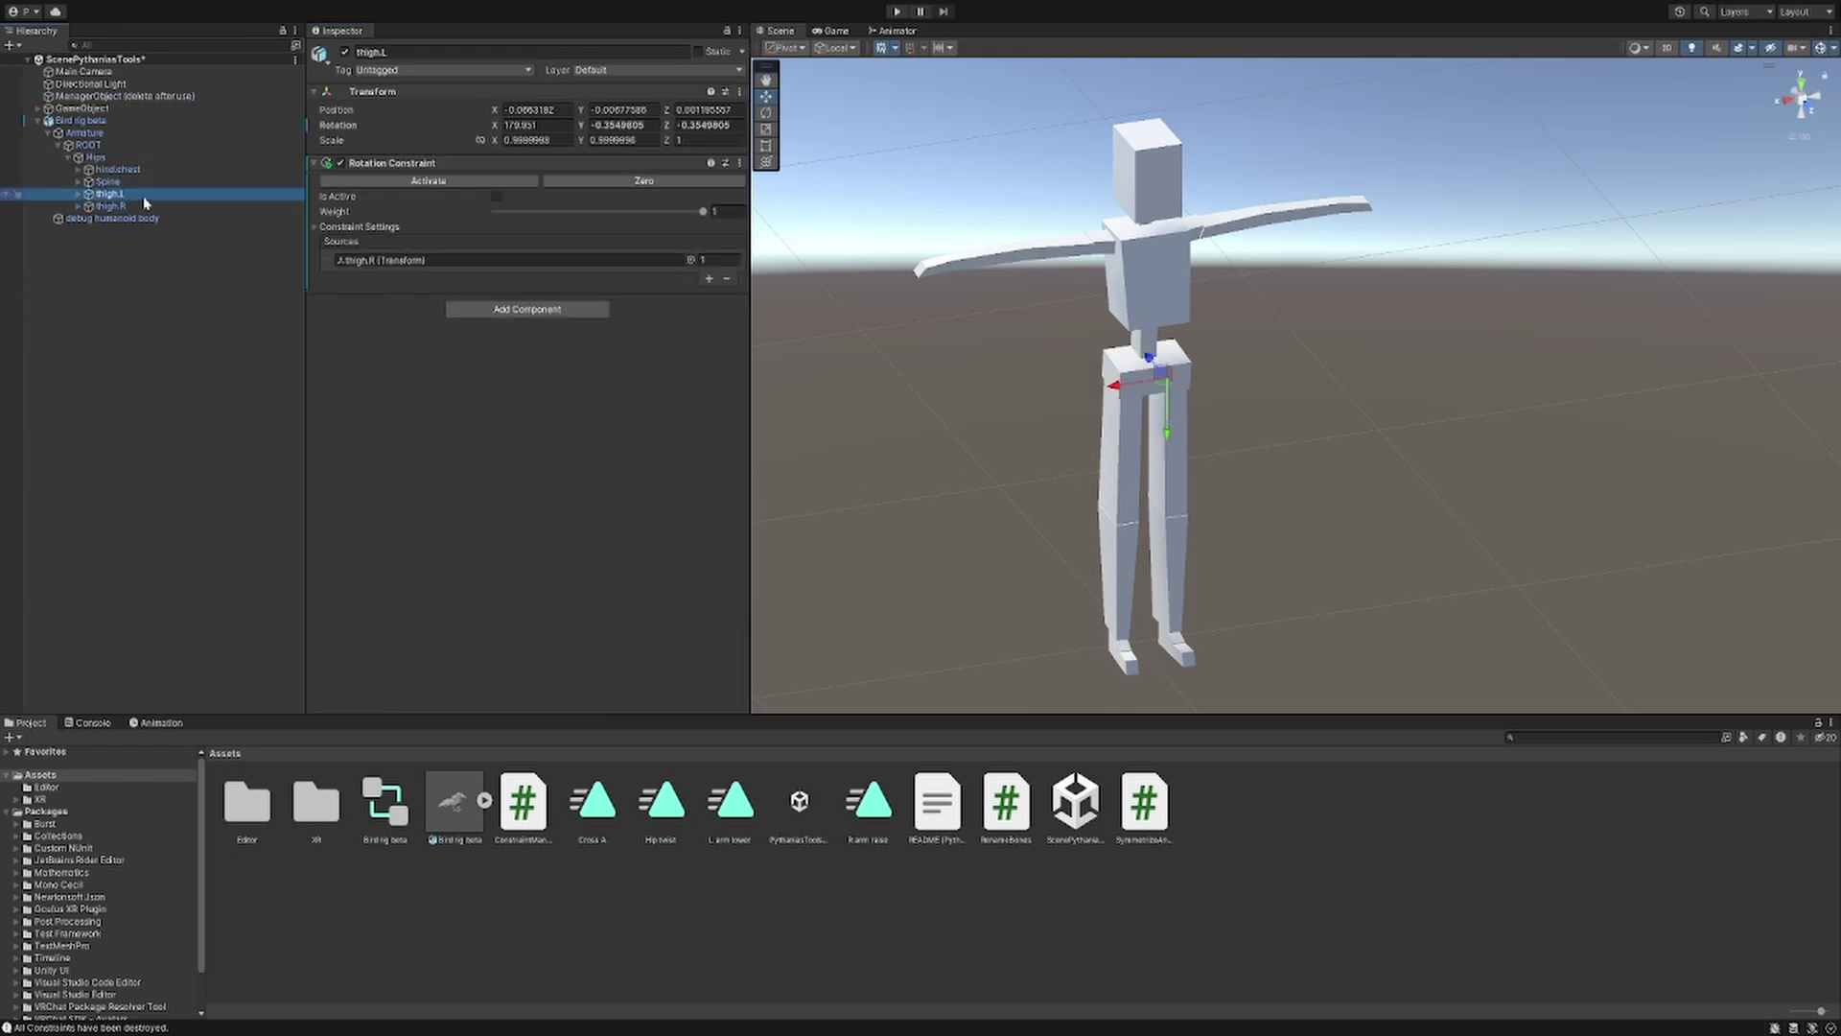
# - Collapse the Constraint Manager script on ManagerObject and expand the Rename Bones script
pyautogui.click(140, 99)
pyautogui.click(527, 232)
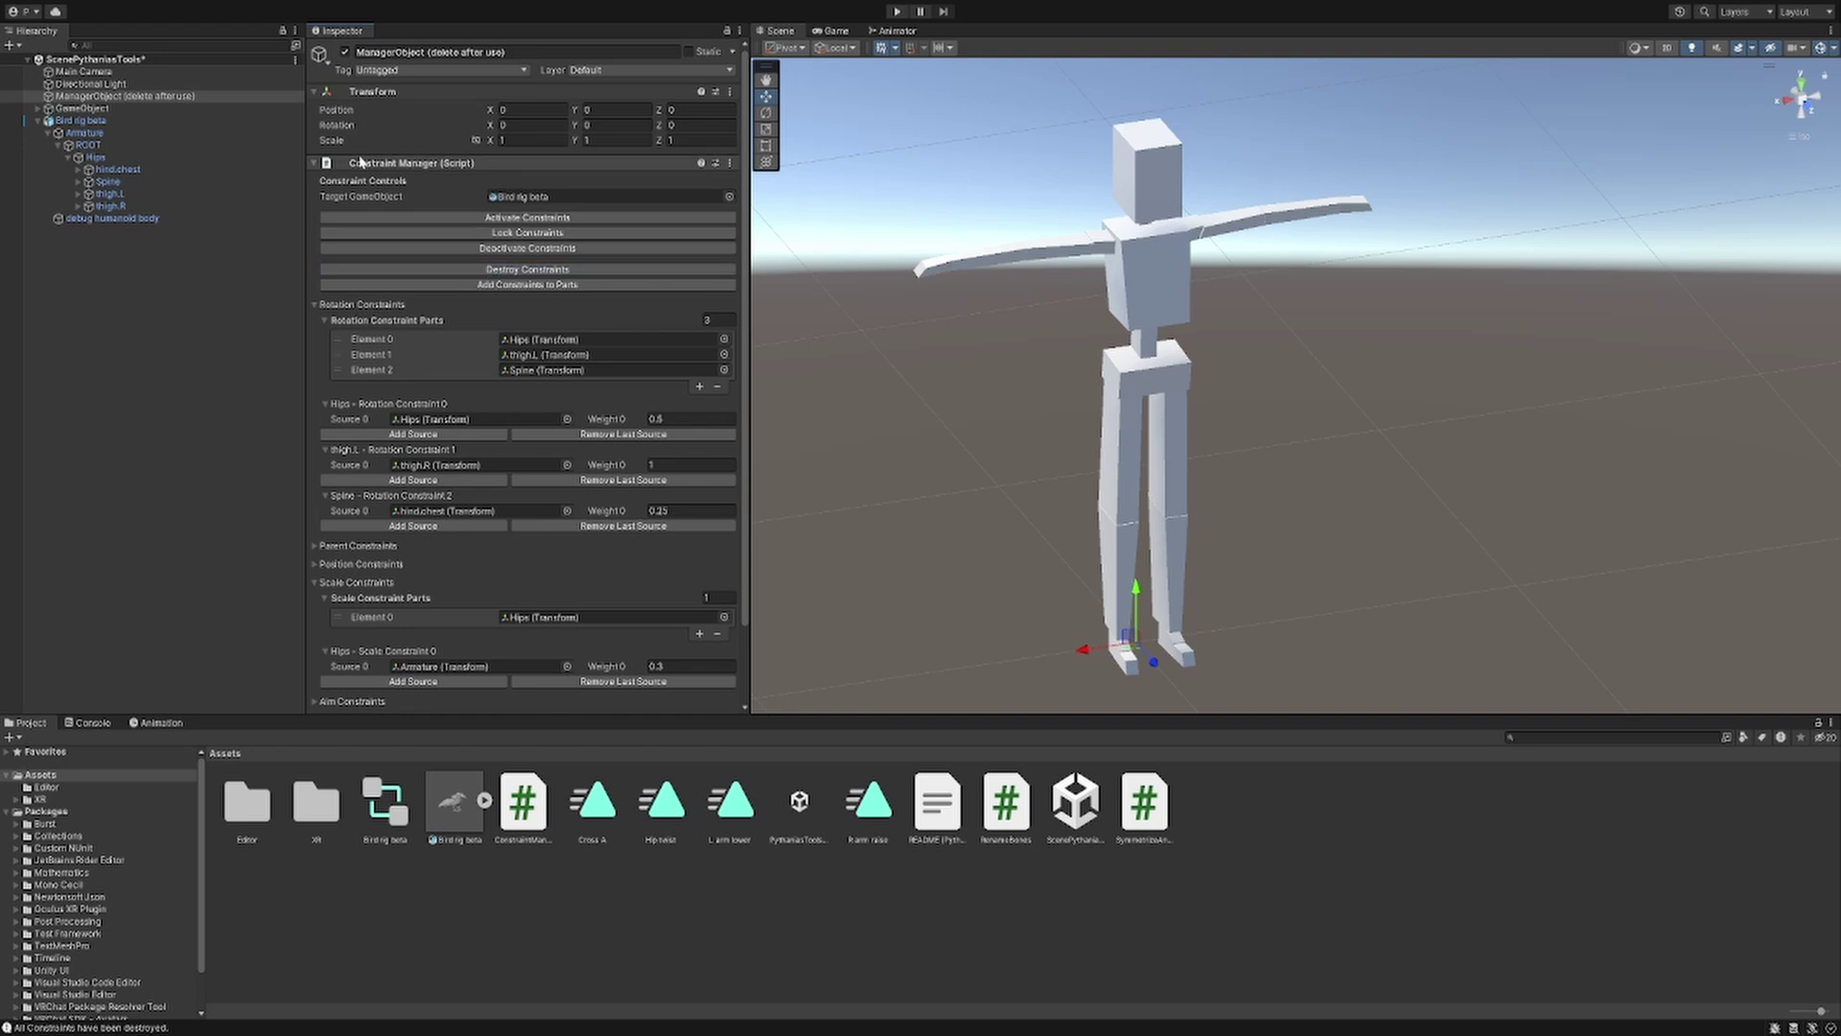
pyautogui.click(321, 165)
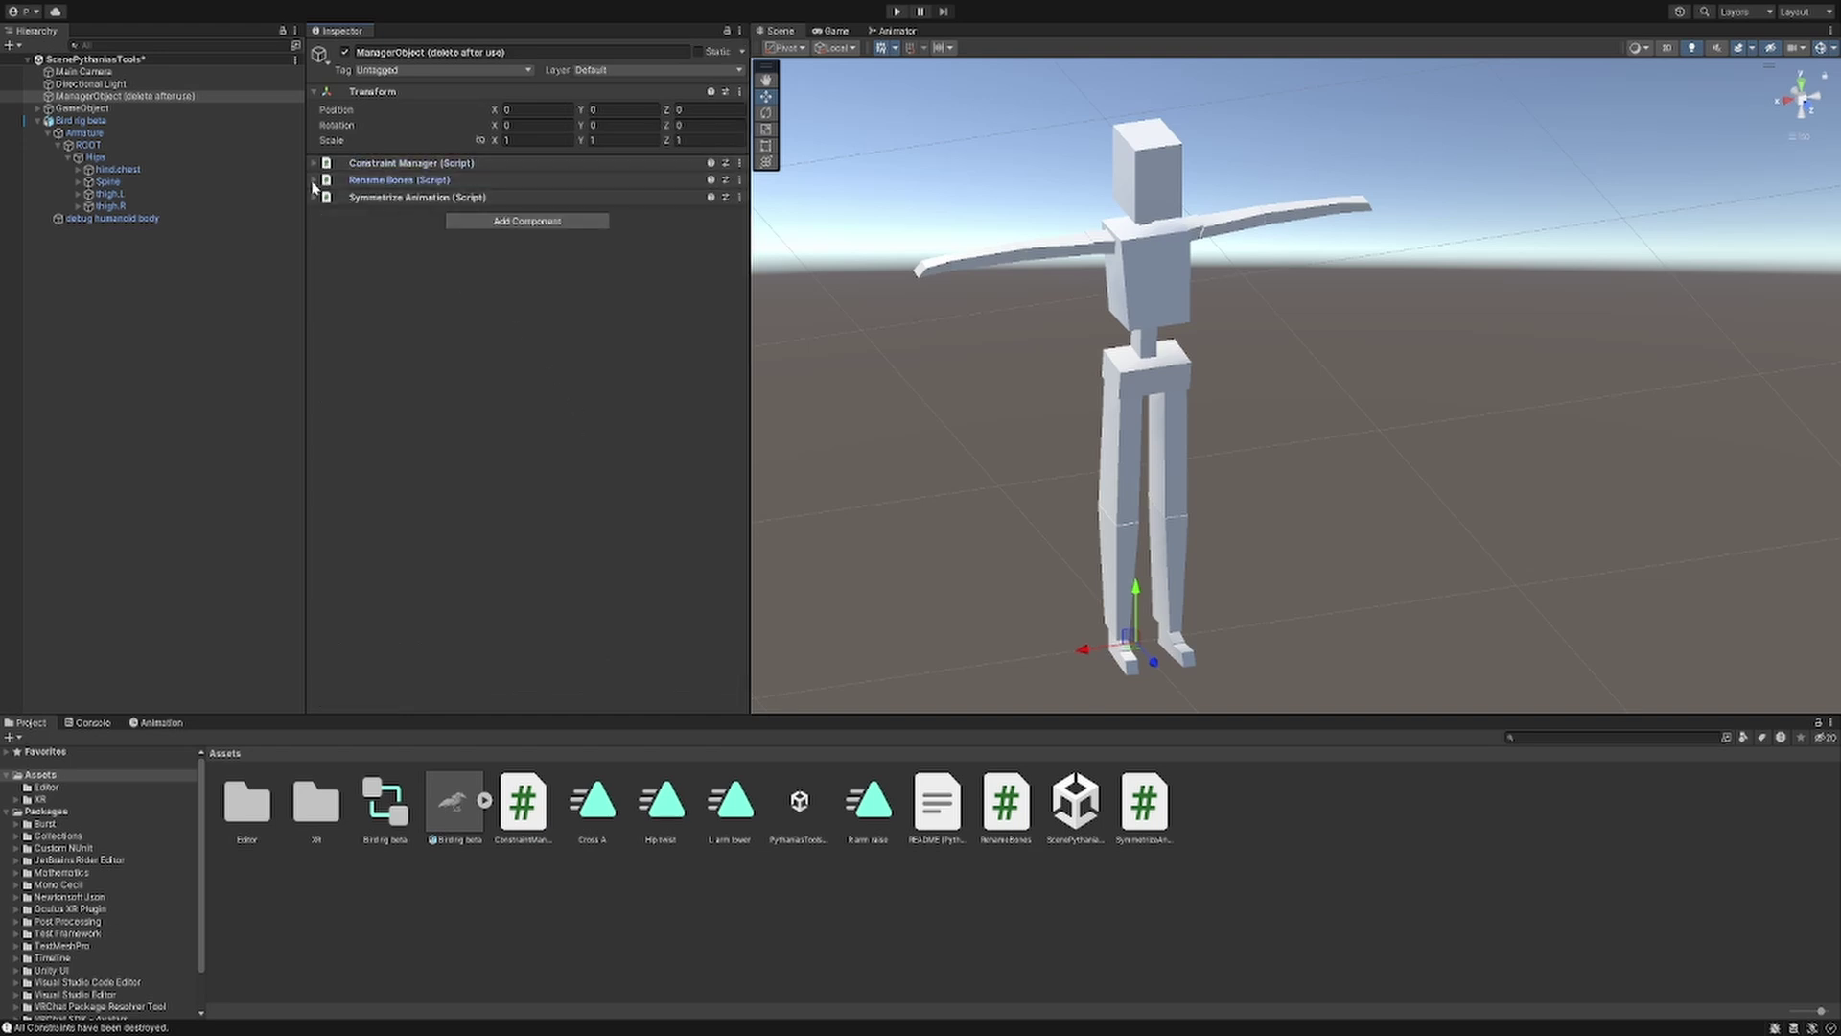
pyautogui.click(397, 179)
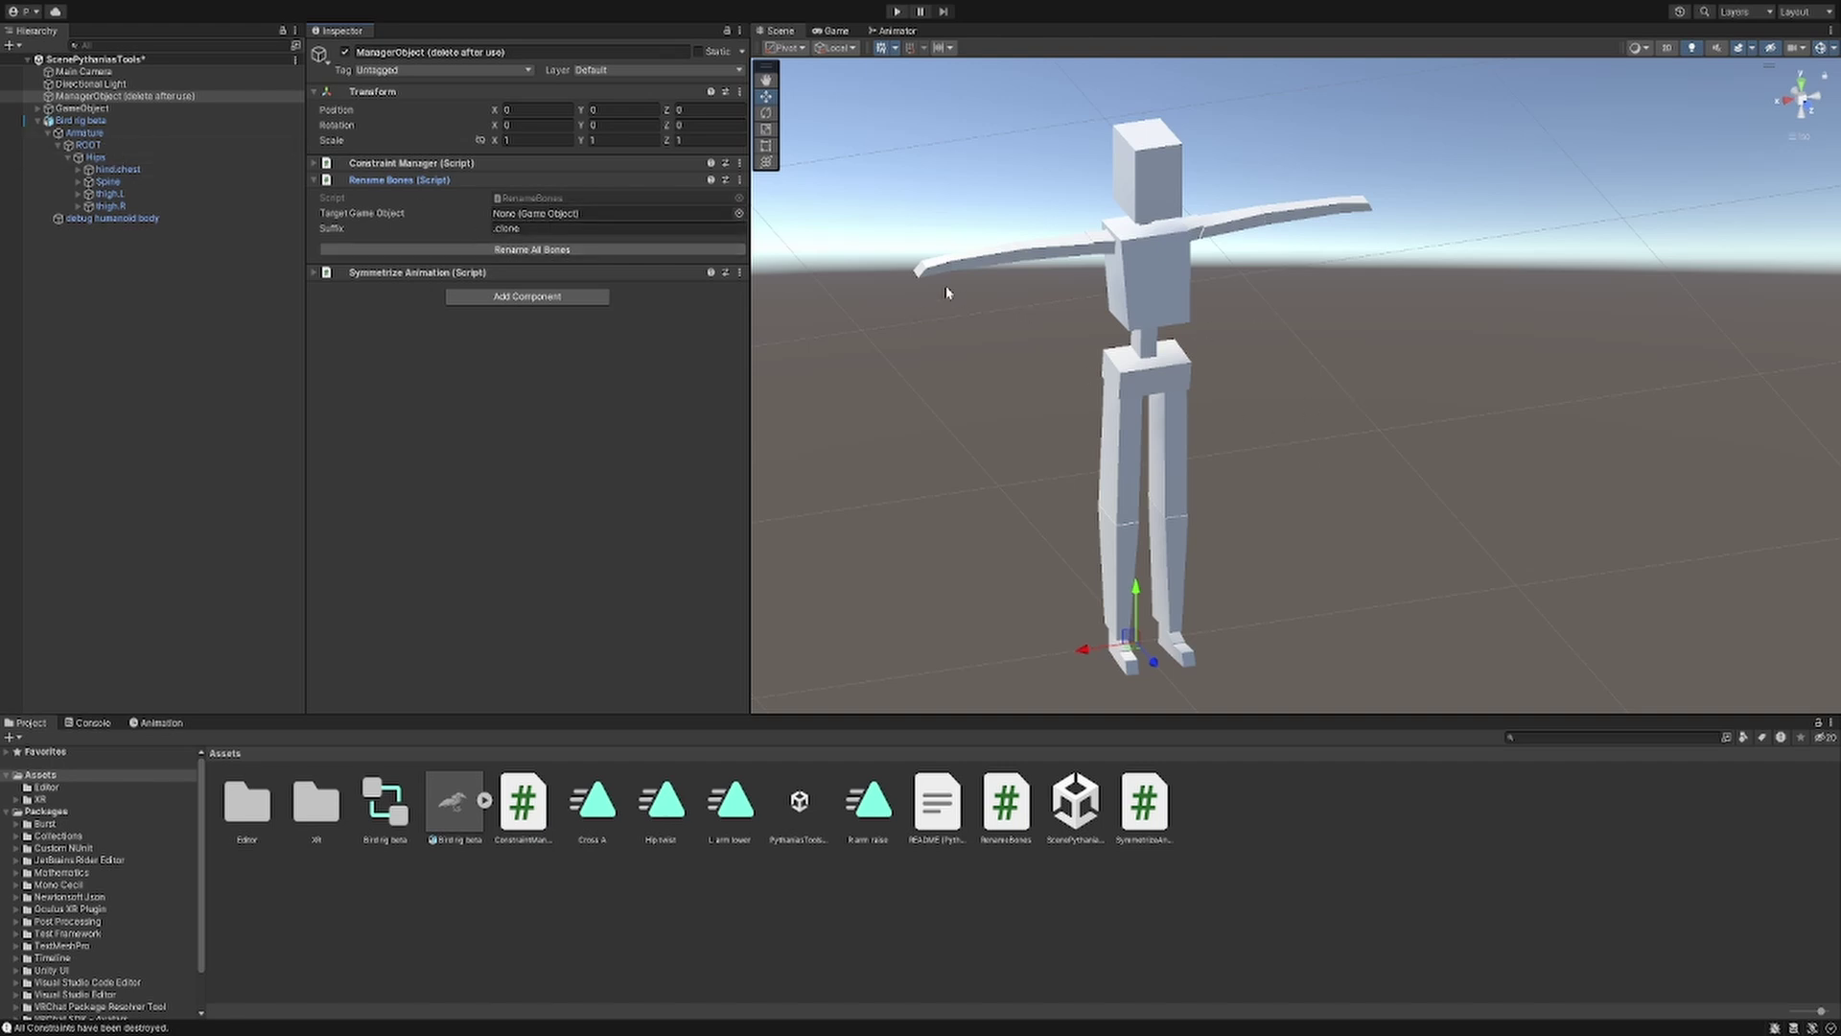
# - Duplicate the ROOT bone and move the copy out of Armature, directly under Bird rig beta
pyautogui.click(93, 145)
pyautogui.hotkey('ctrl', 'd')
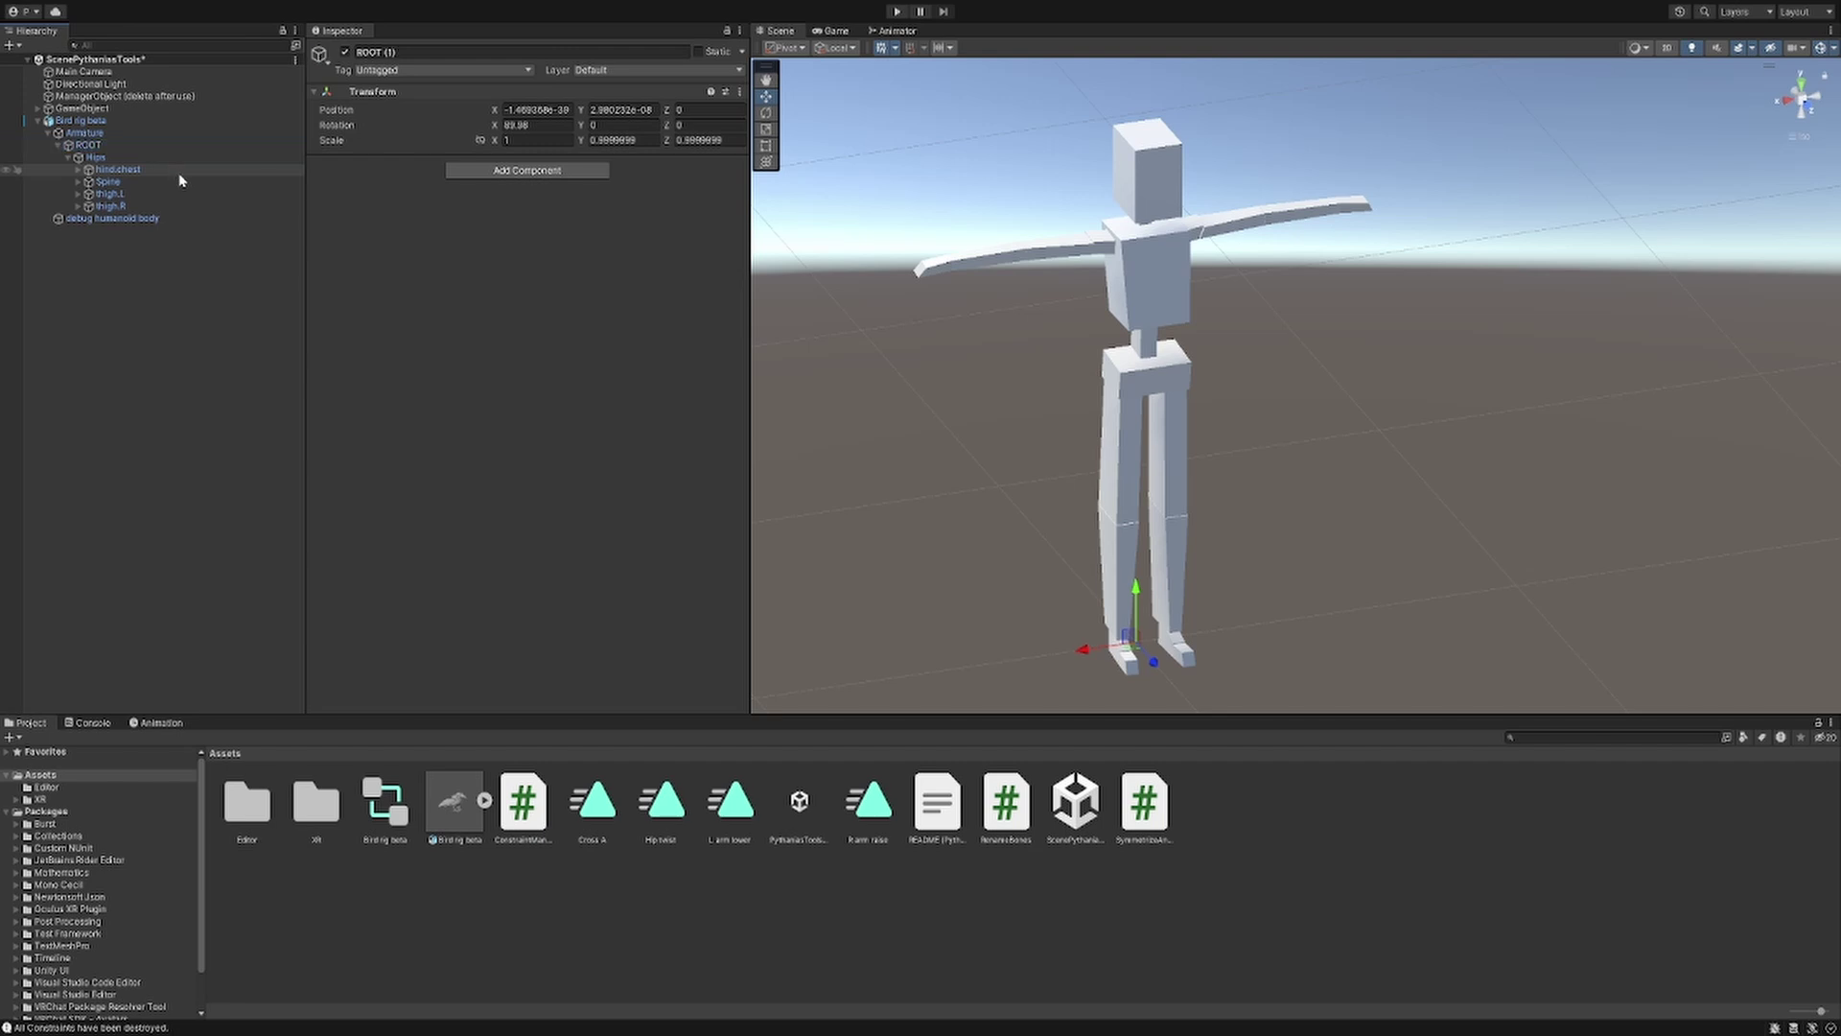
pyautogui.moveTo(93, 219); pyautogui.dragTo(81, 128)
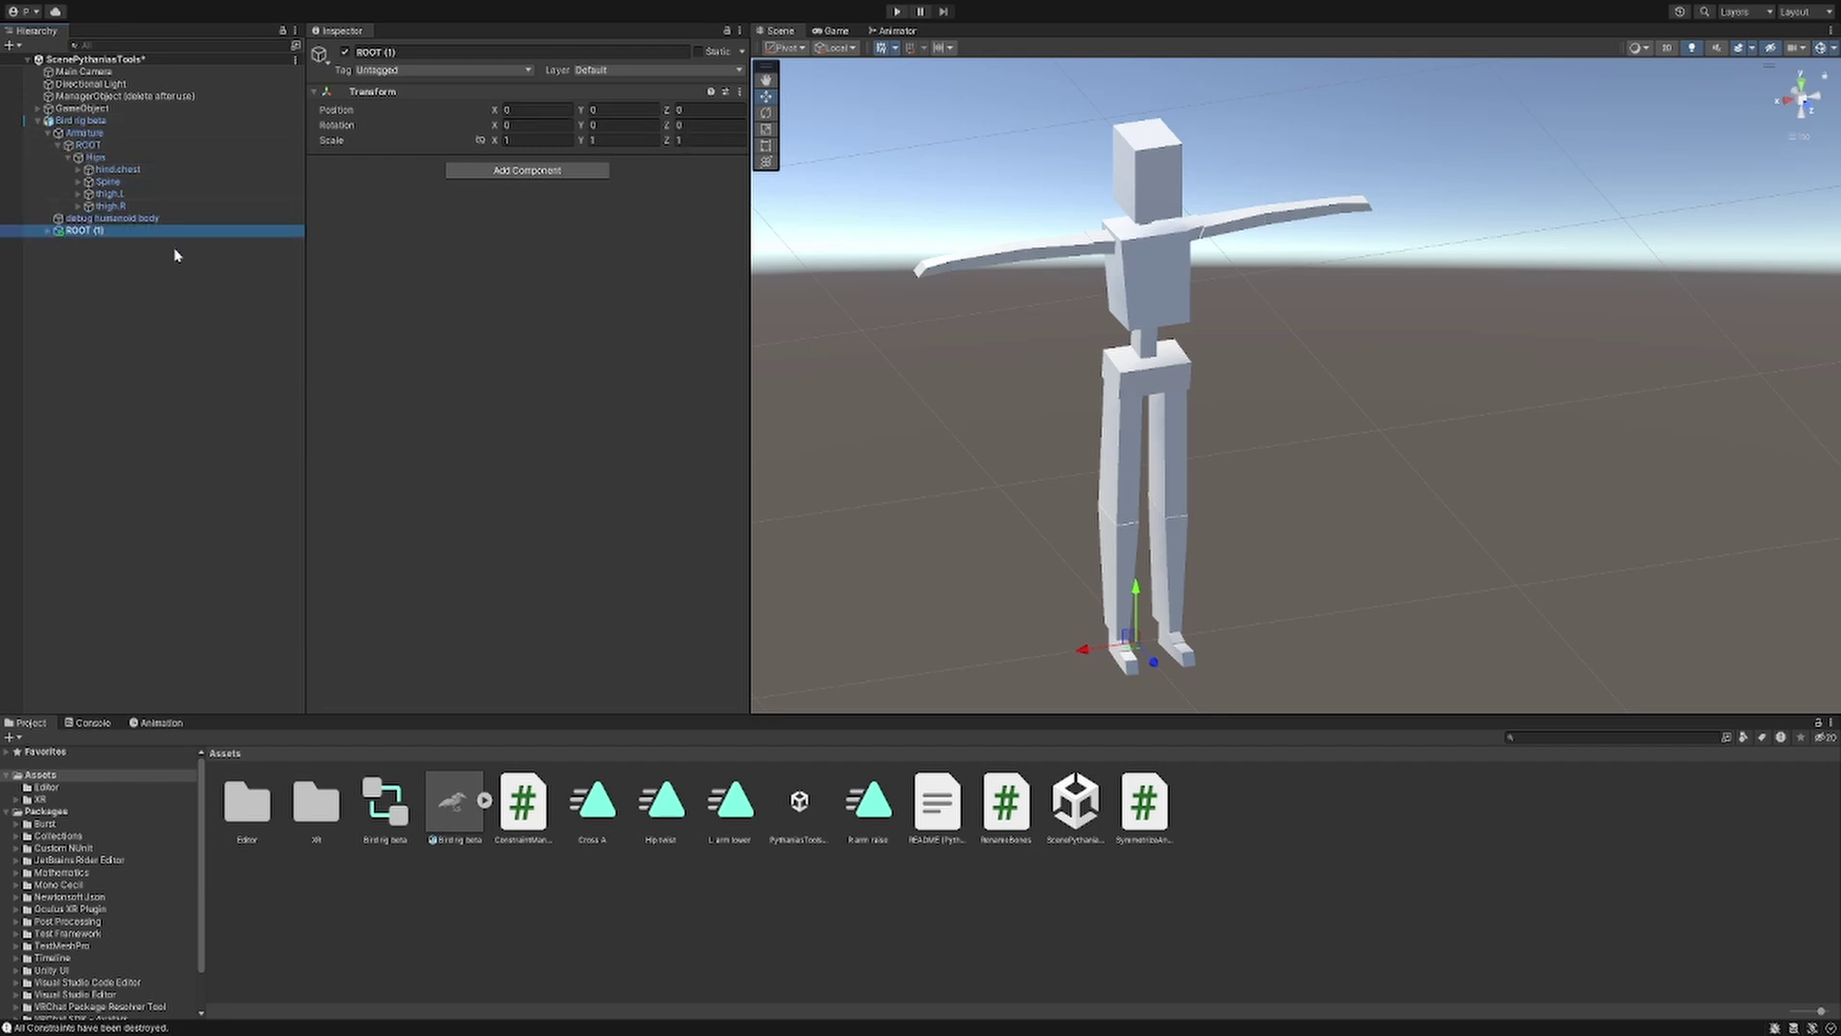
# - Assign the ROOT copy as the target game object of ManagerObject's Rename Bones script and inspect its bone hierarchy
pyautogui.click(172, 96)
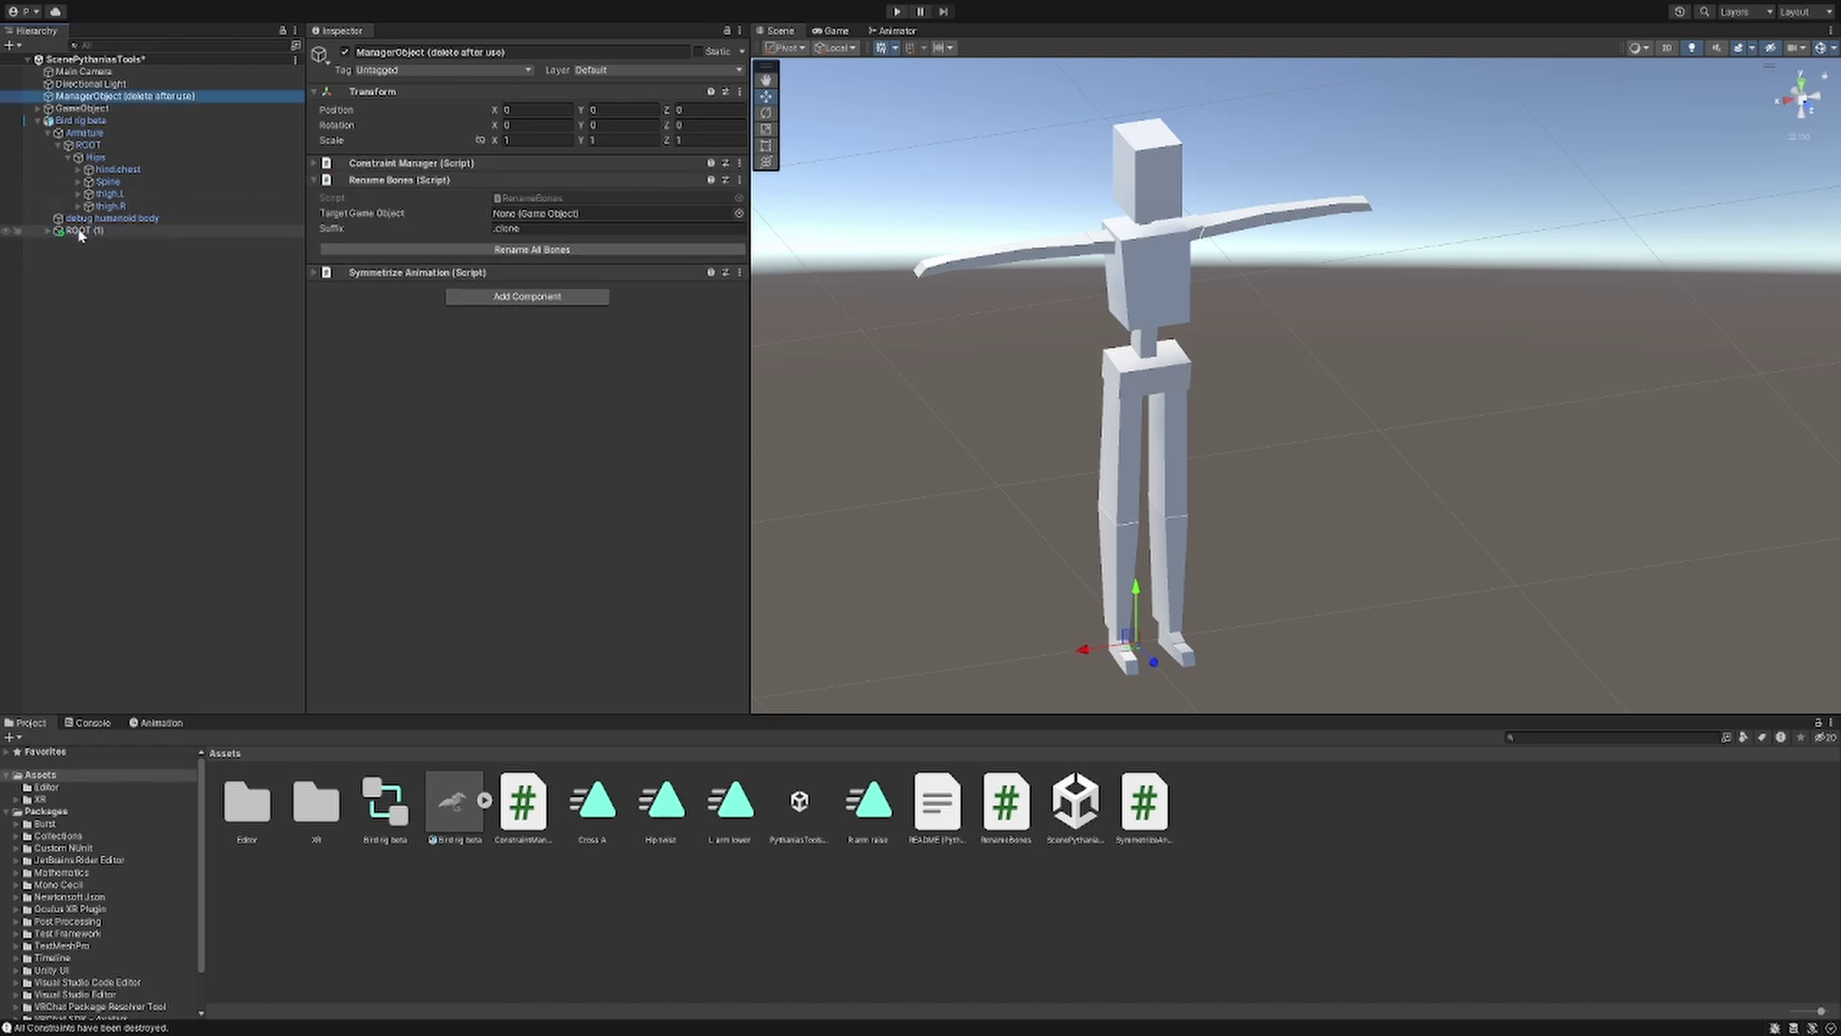
pyautogui.moveTo(81, 234); pyautogui.dragTo(517, 218)
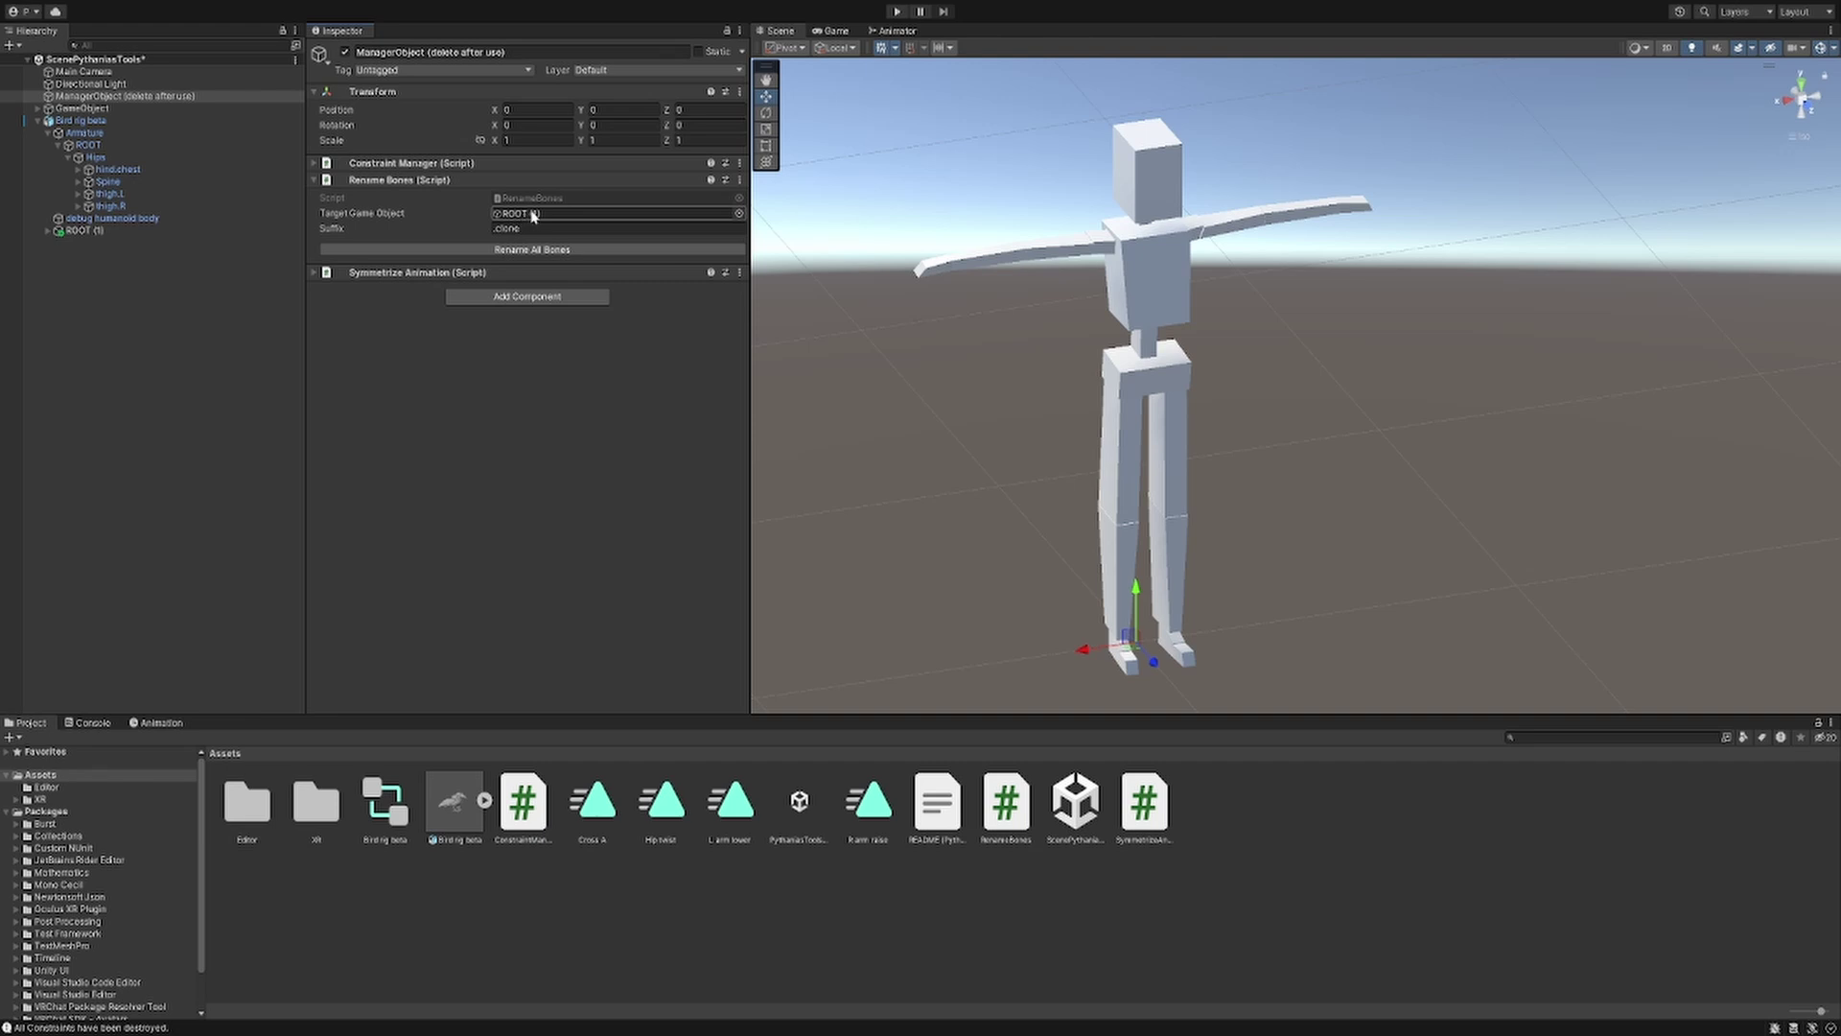
pyautogui.keyDown('alt'); pyautogui.click(49, 233); pyautogui.keyUp('alt')
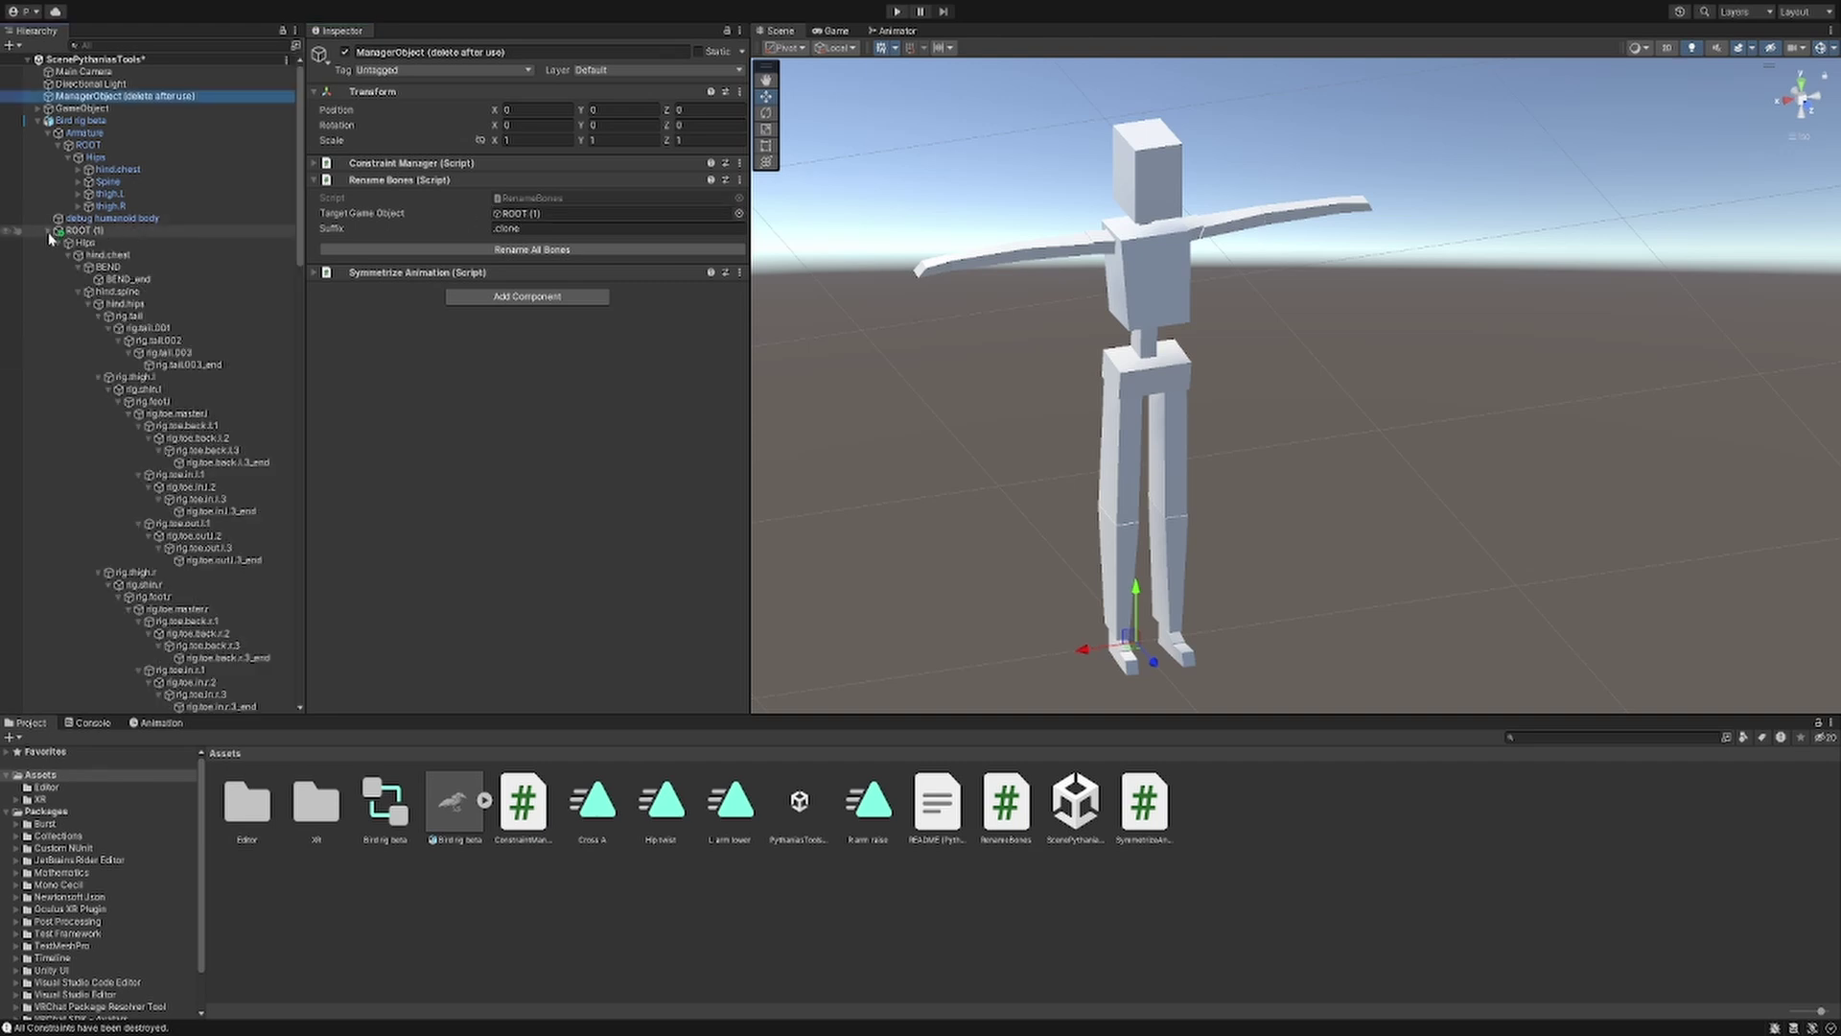
pyautogui.click(49, 233)
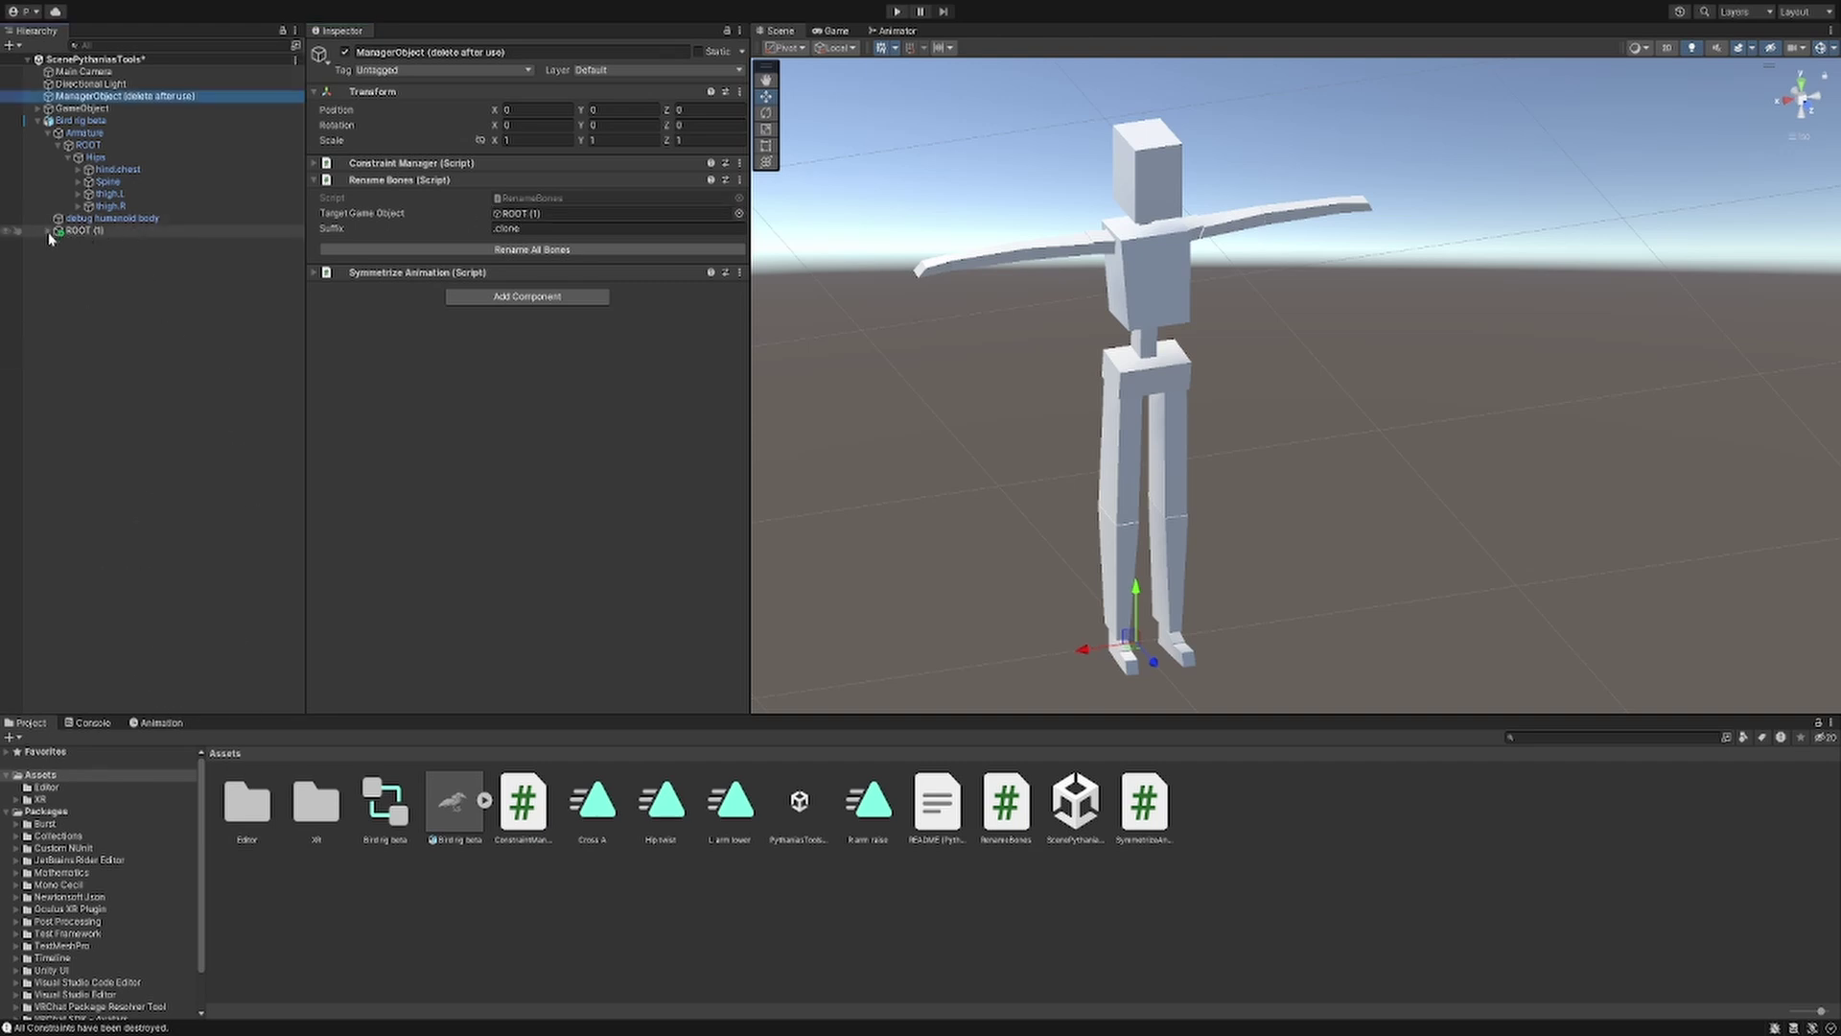
# - Rename all bones of the ROOT copy with the suffix .clone, inspect their names, and undo the renaming
pyautogui.click(524, 252)
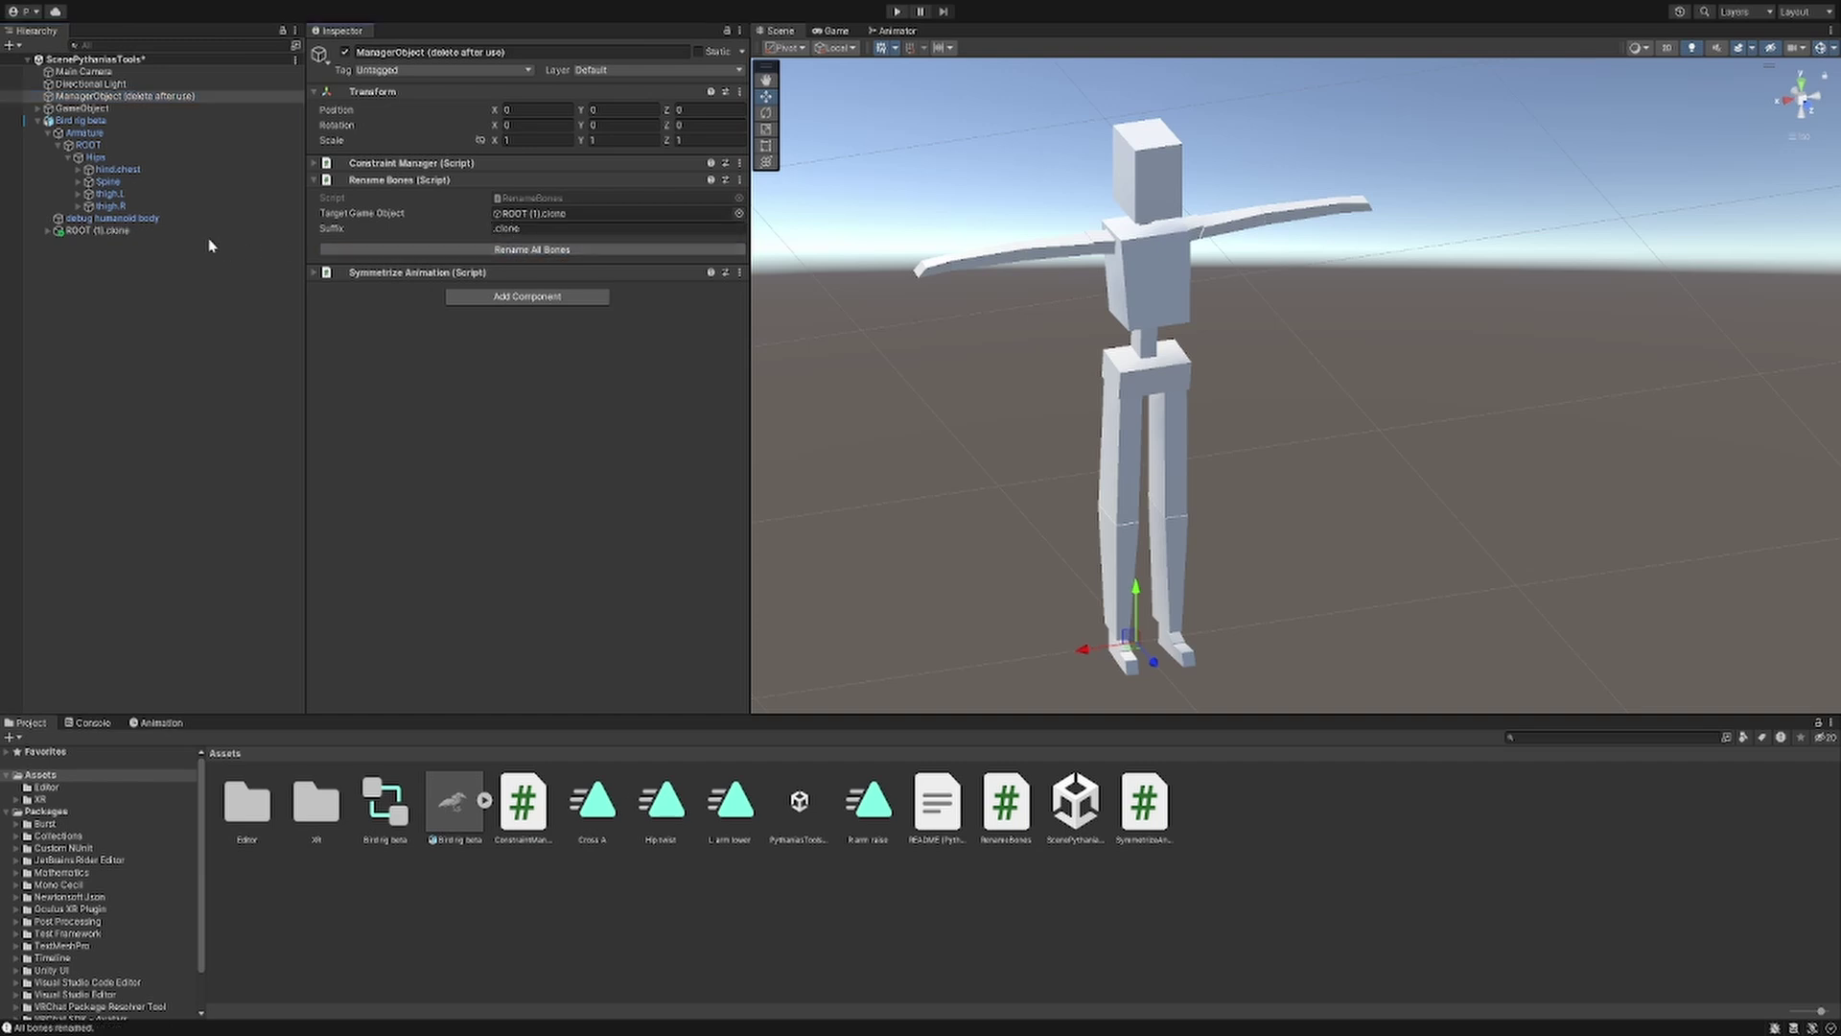
pyautogui.click(49, 233)
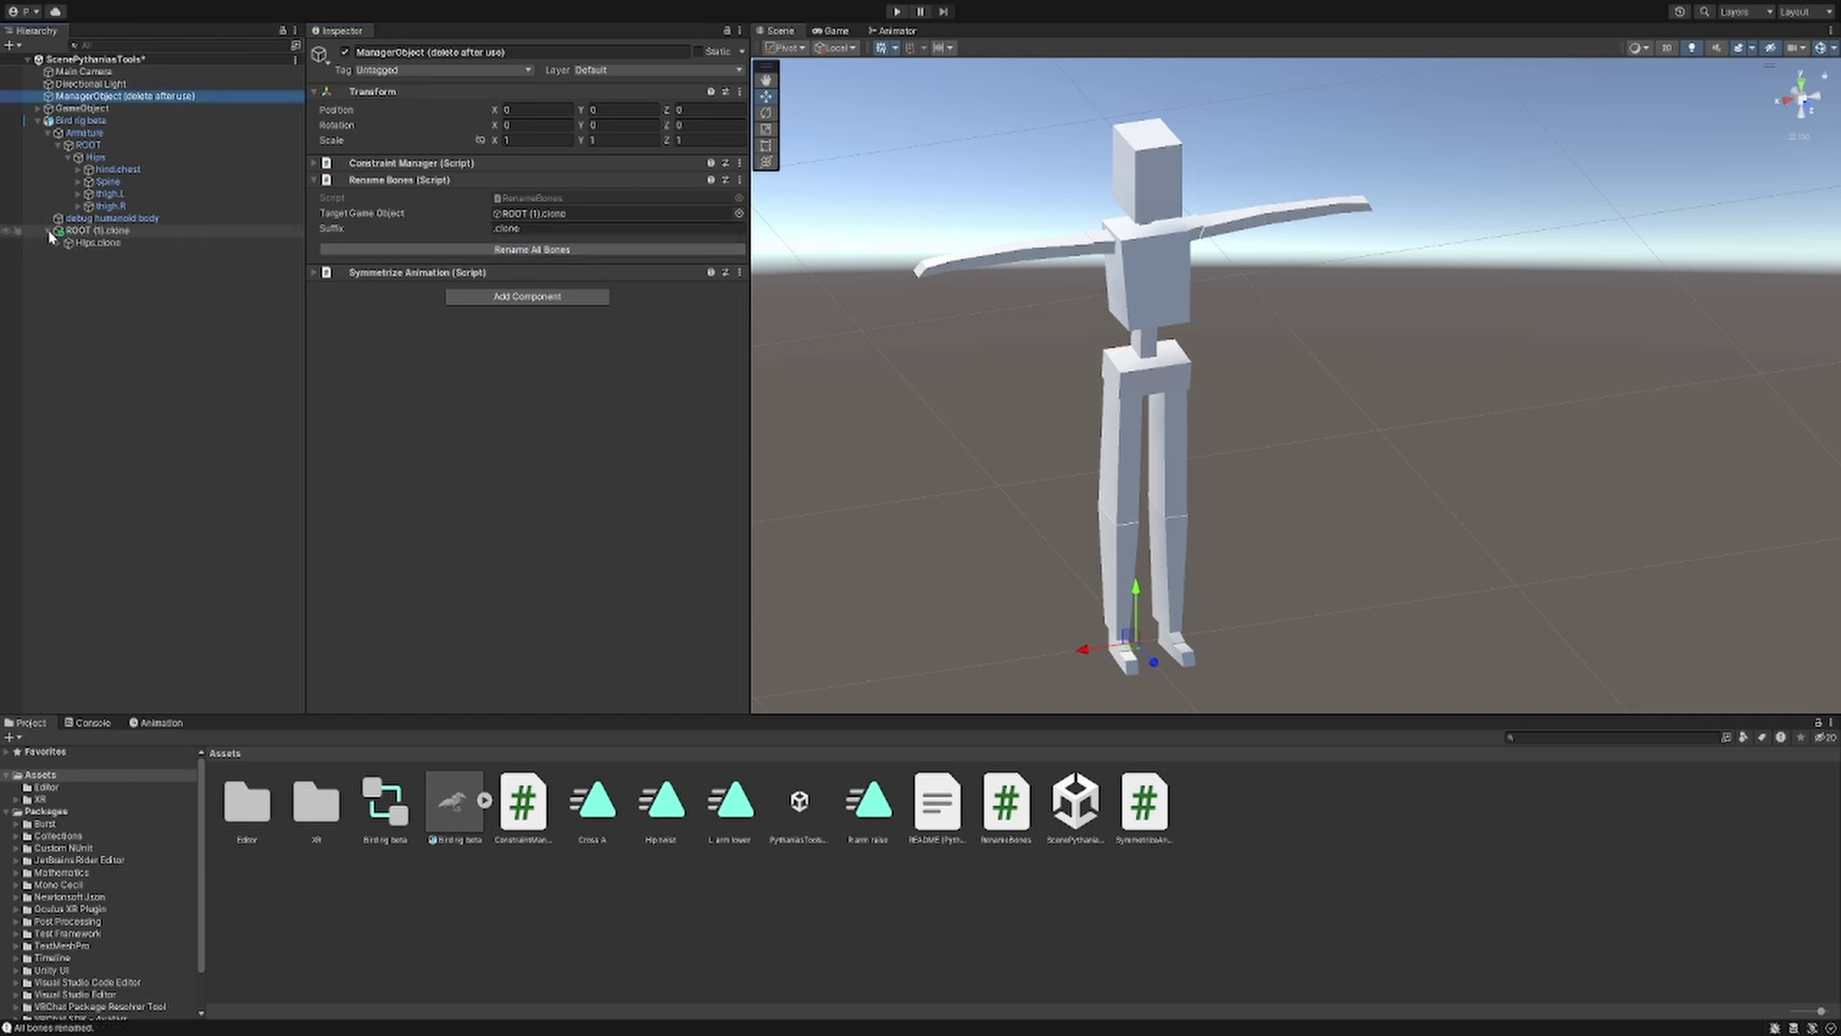
pyautogui.keyDown('alt'); pyautogui.click(59, 242); pyautogui.keyUp('alt')
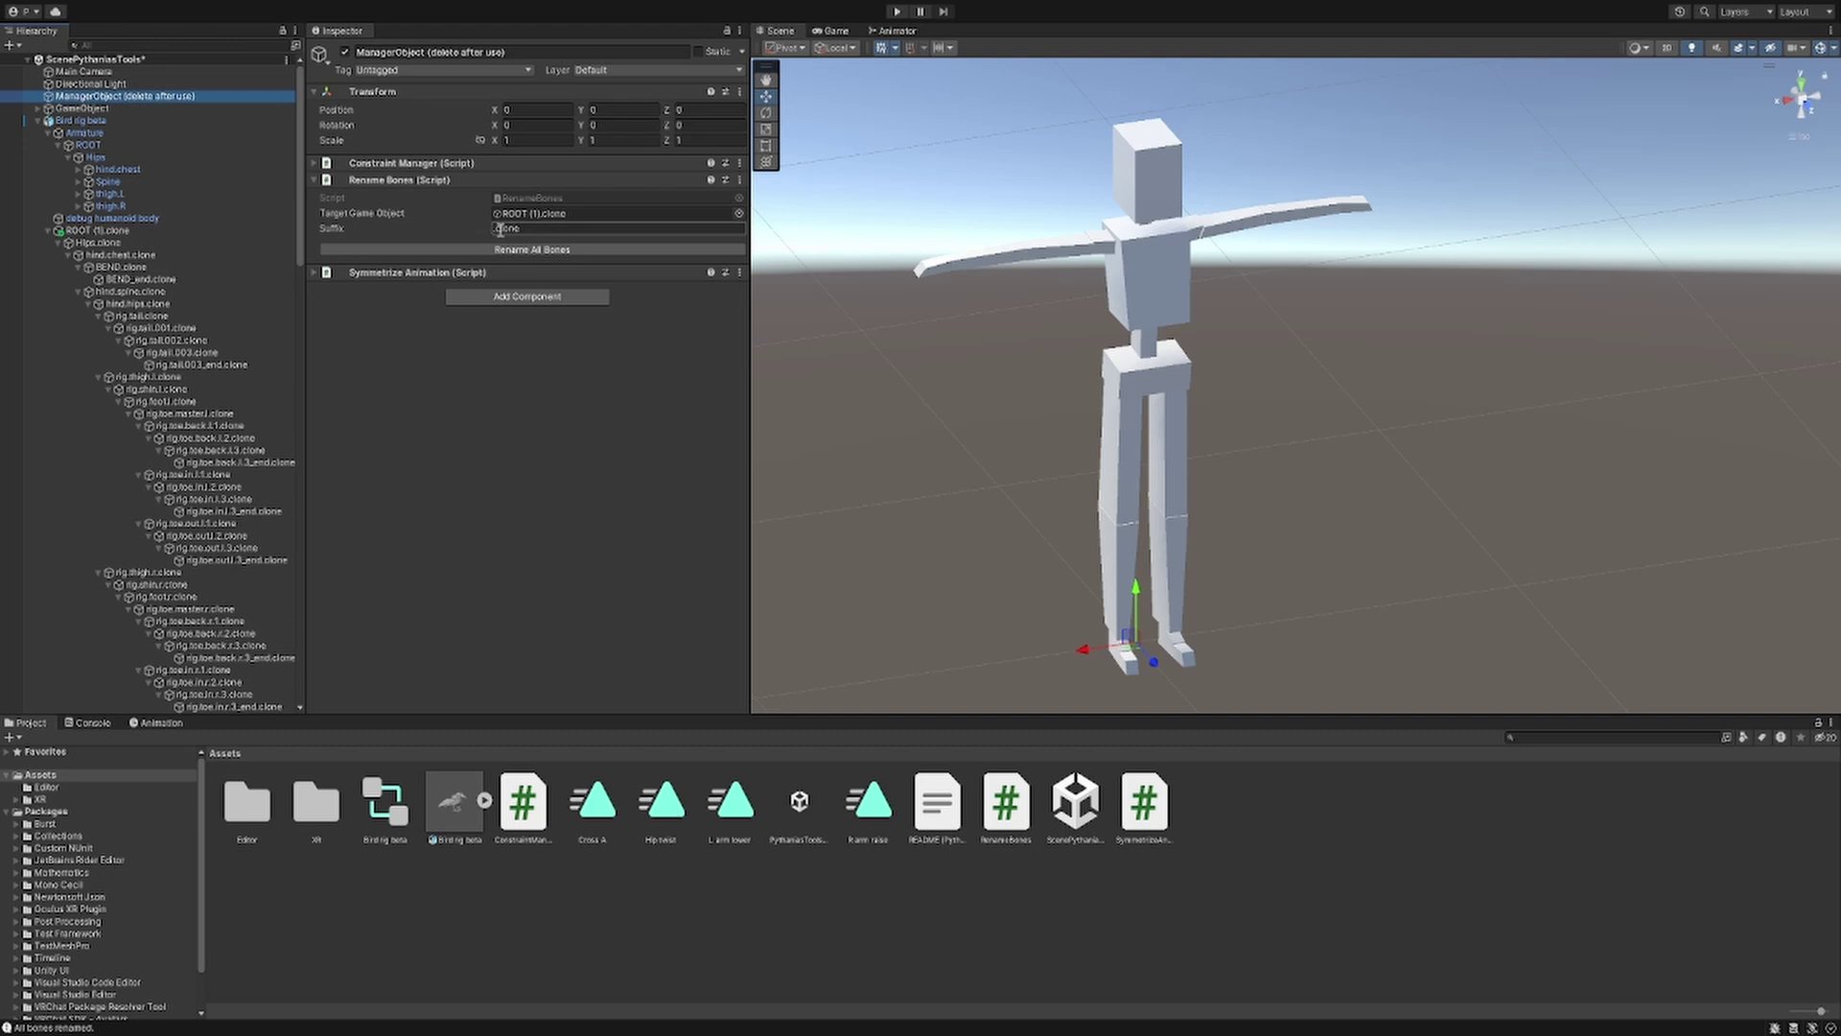
pyautogui.hotkey('ctrl', 'z')
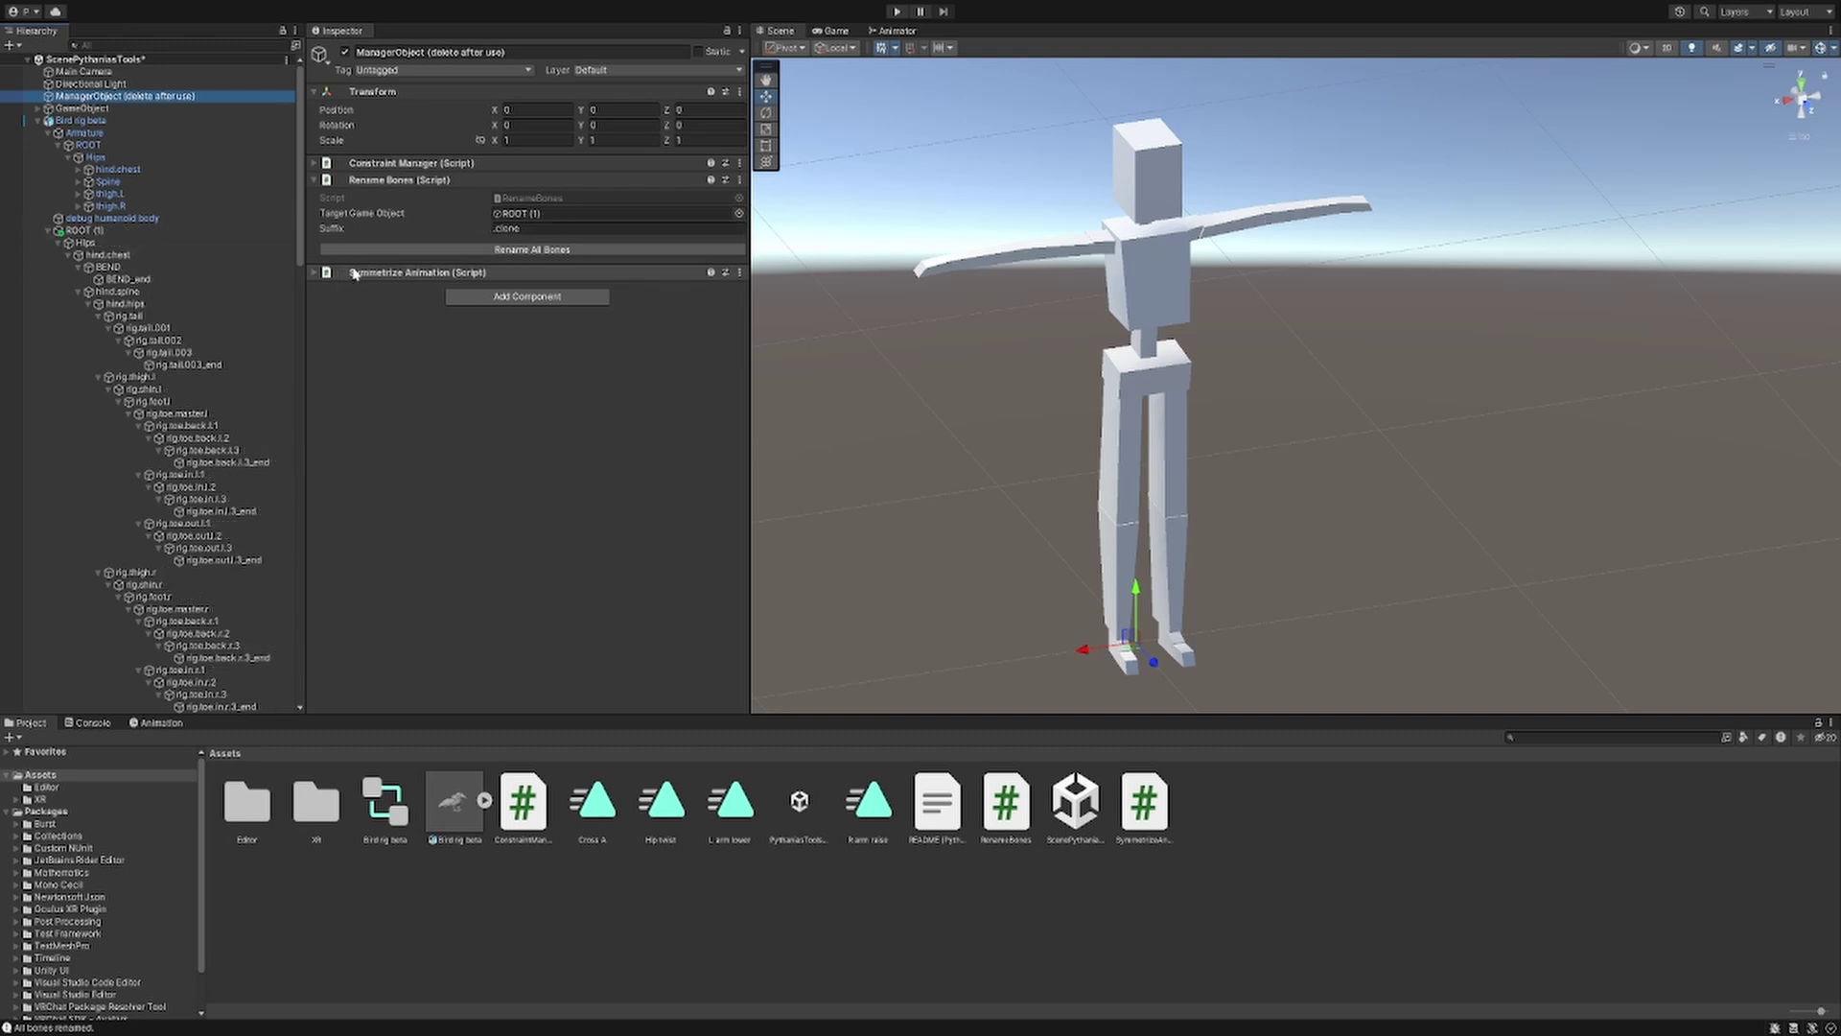
# - Set the Rename Bones suffix to .pose, apply it to all bones of the ROOT copy, and undo the renaming
pyautogui.click(533, 231)
pyautogui.press('BackSpace')
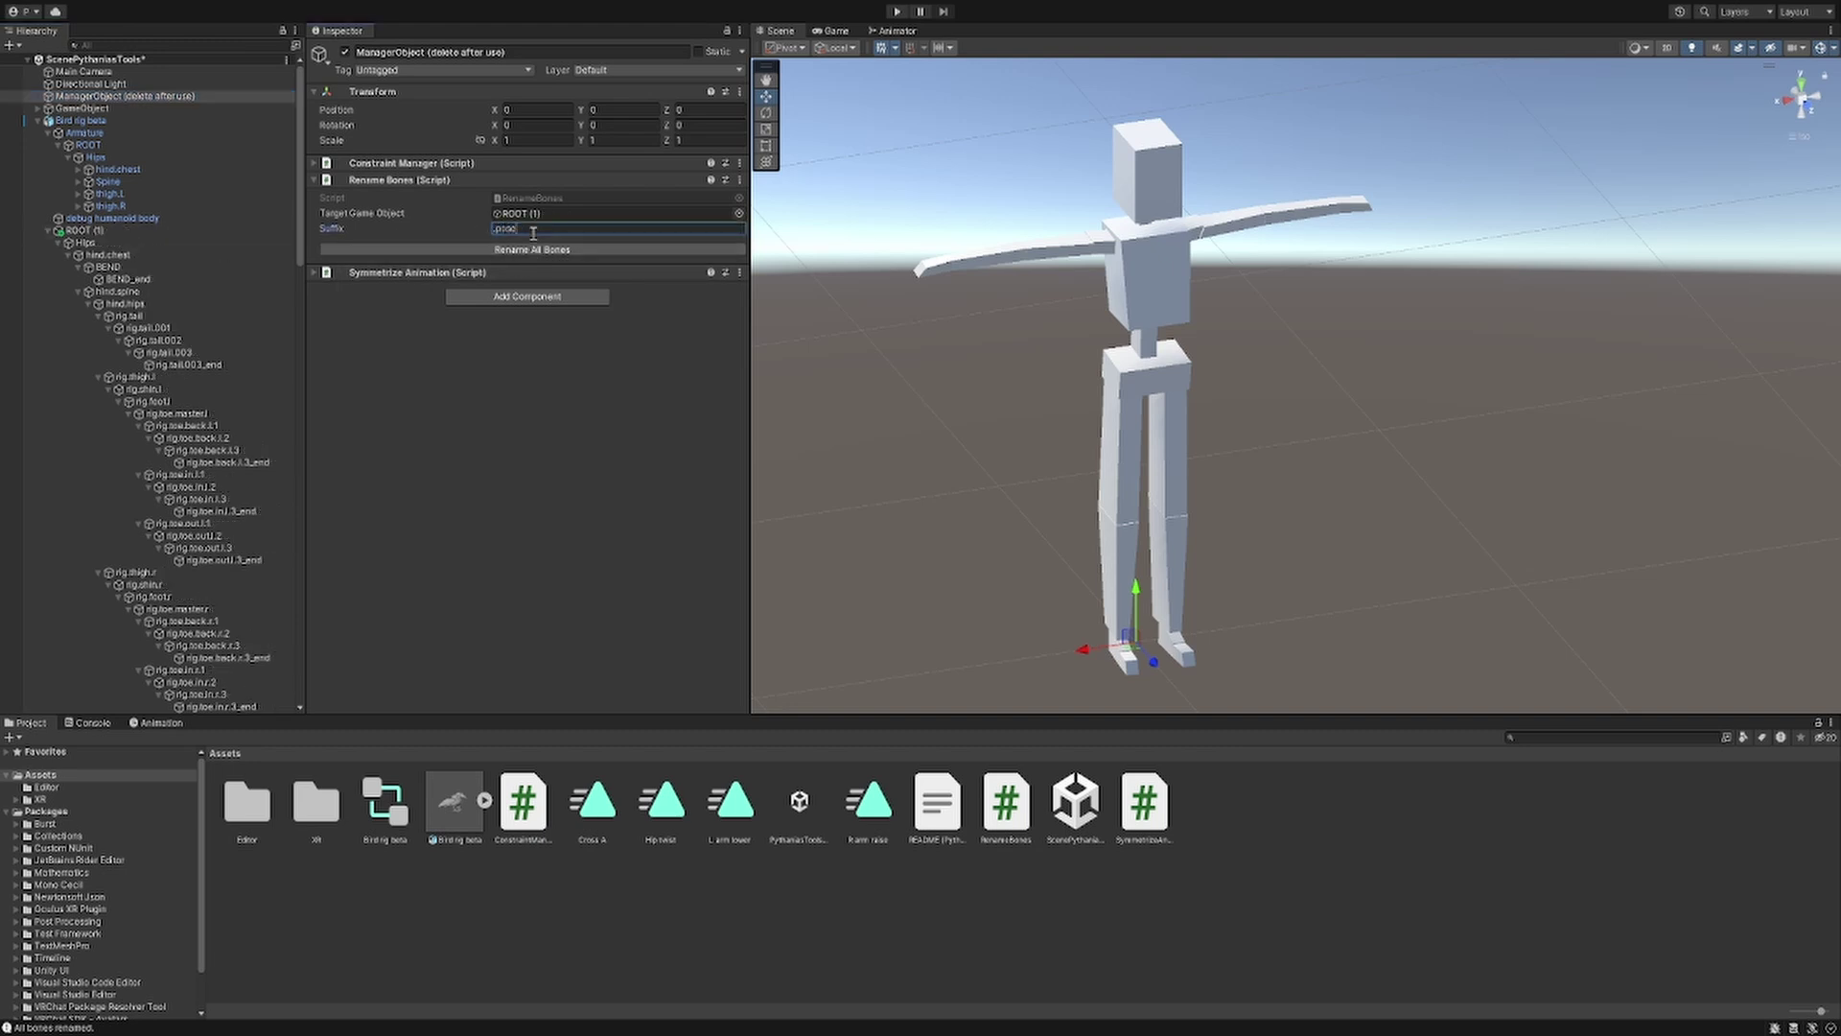
pyautogui.click(535, 249)
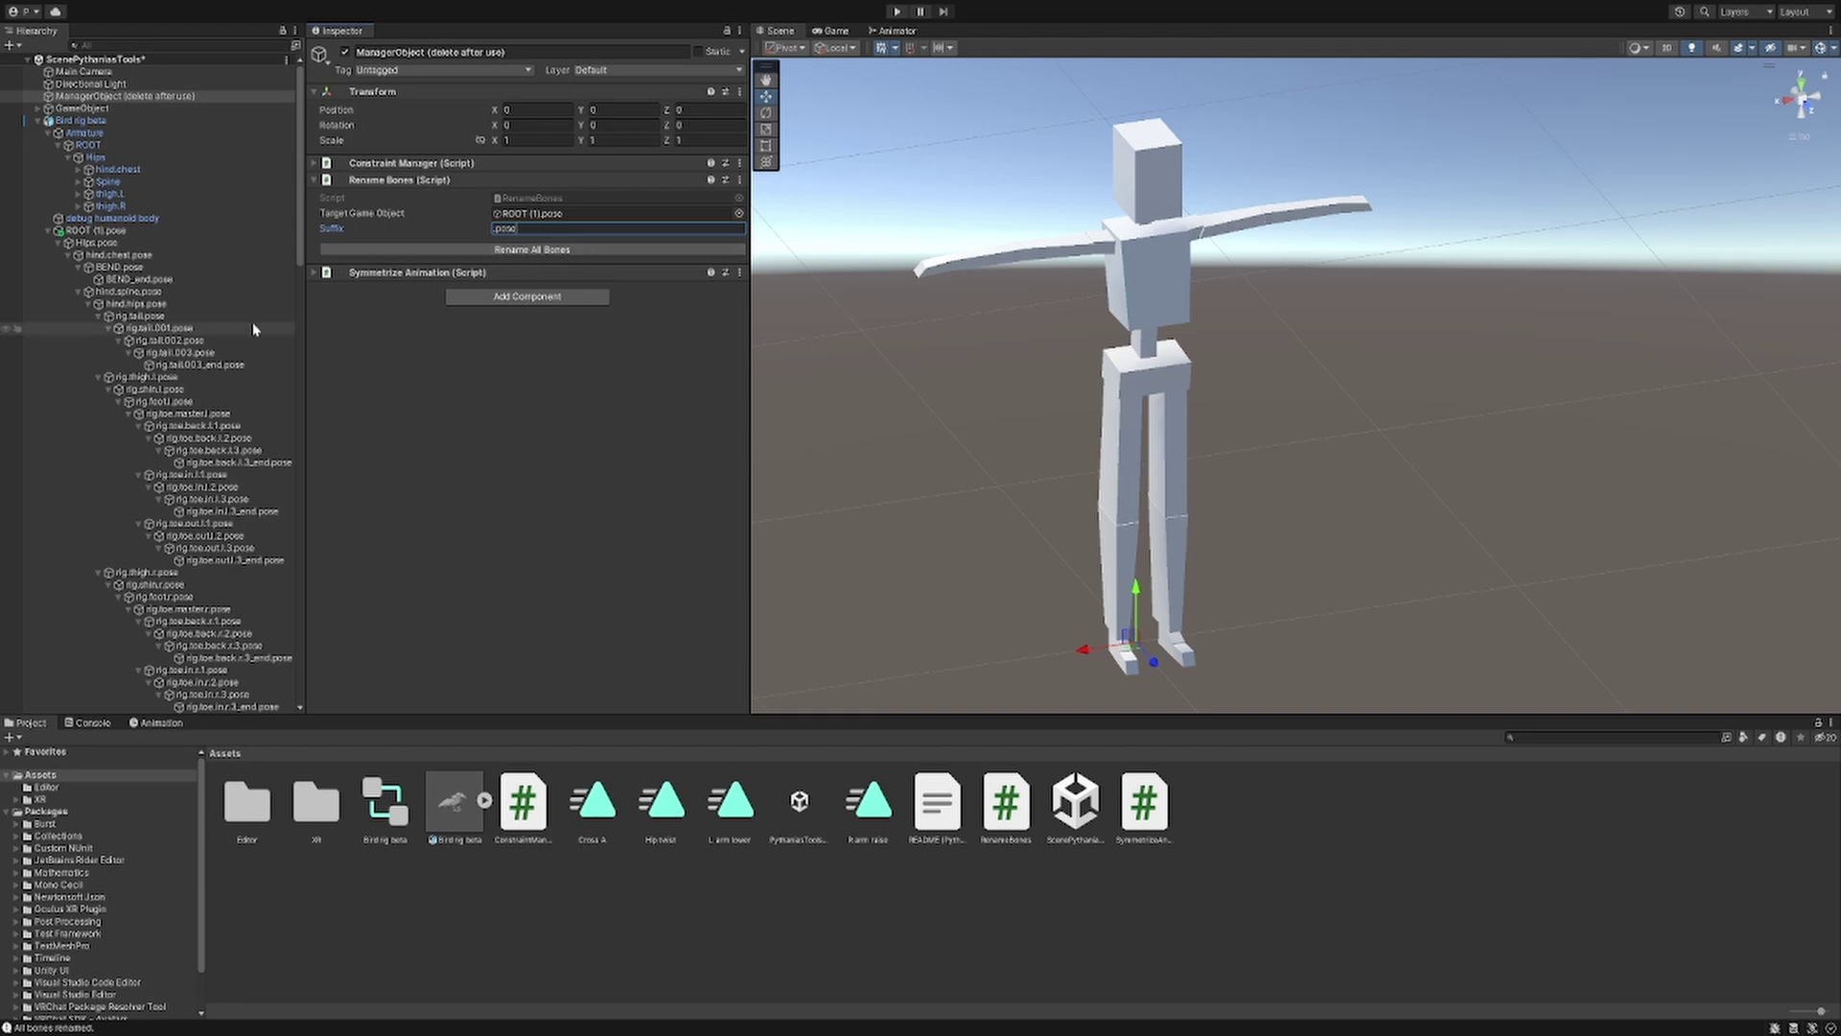
pyautogui.hotkey('ctrl', 'z')
# - Try renaming all bones of the ROOT copy with a random suffix such as afkuawhuh, and undo the renaming
pyautogui.click(540, 230)
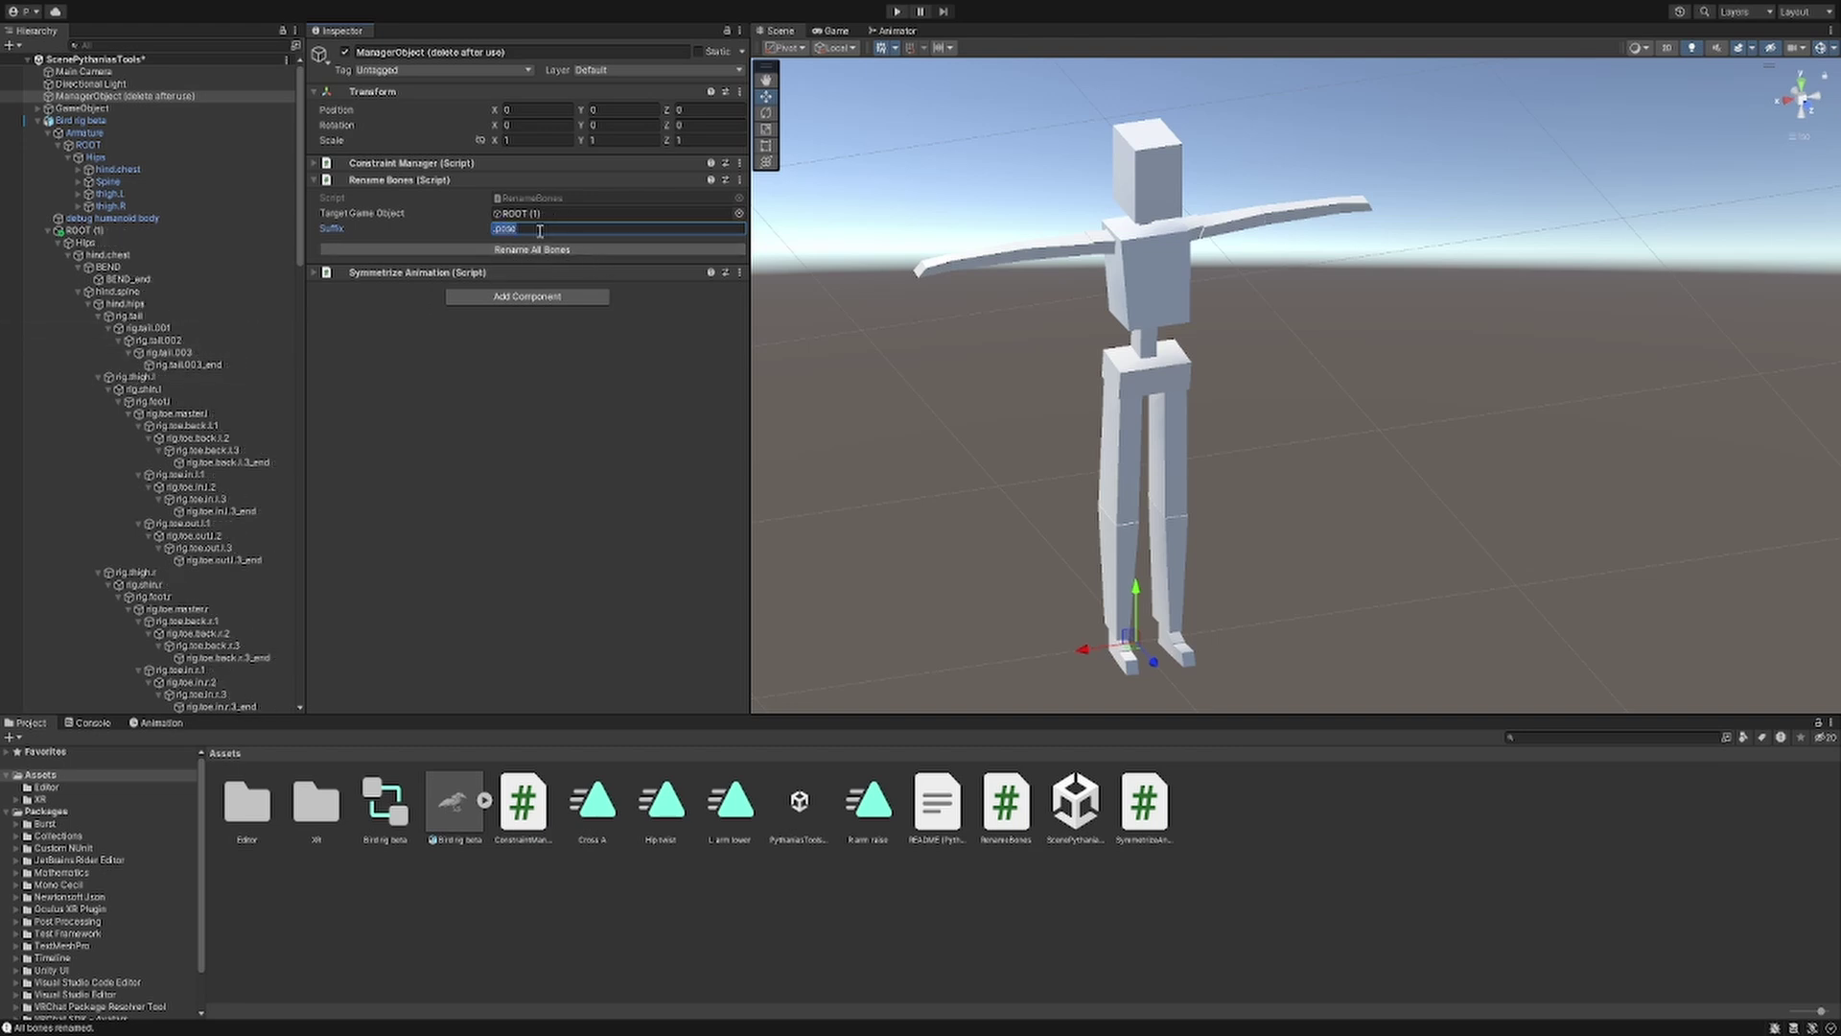
pyautogui.press('BackSpace')
pyautogui.write('afkuawhuf')
pyautogui.click(532, 249)
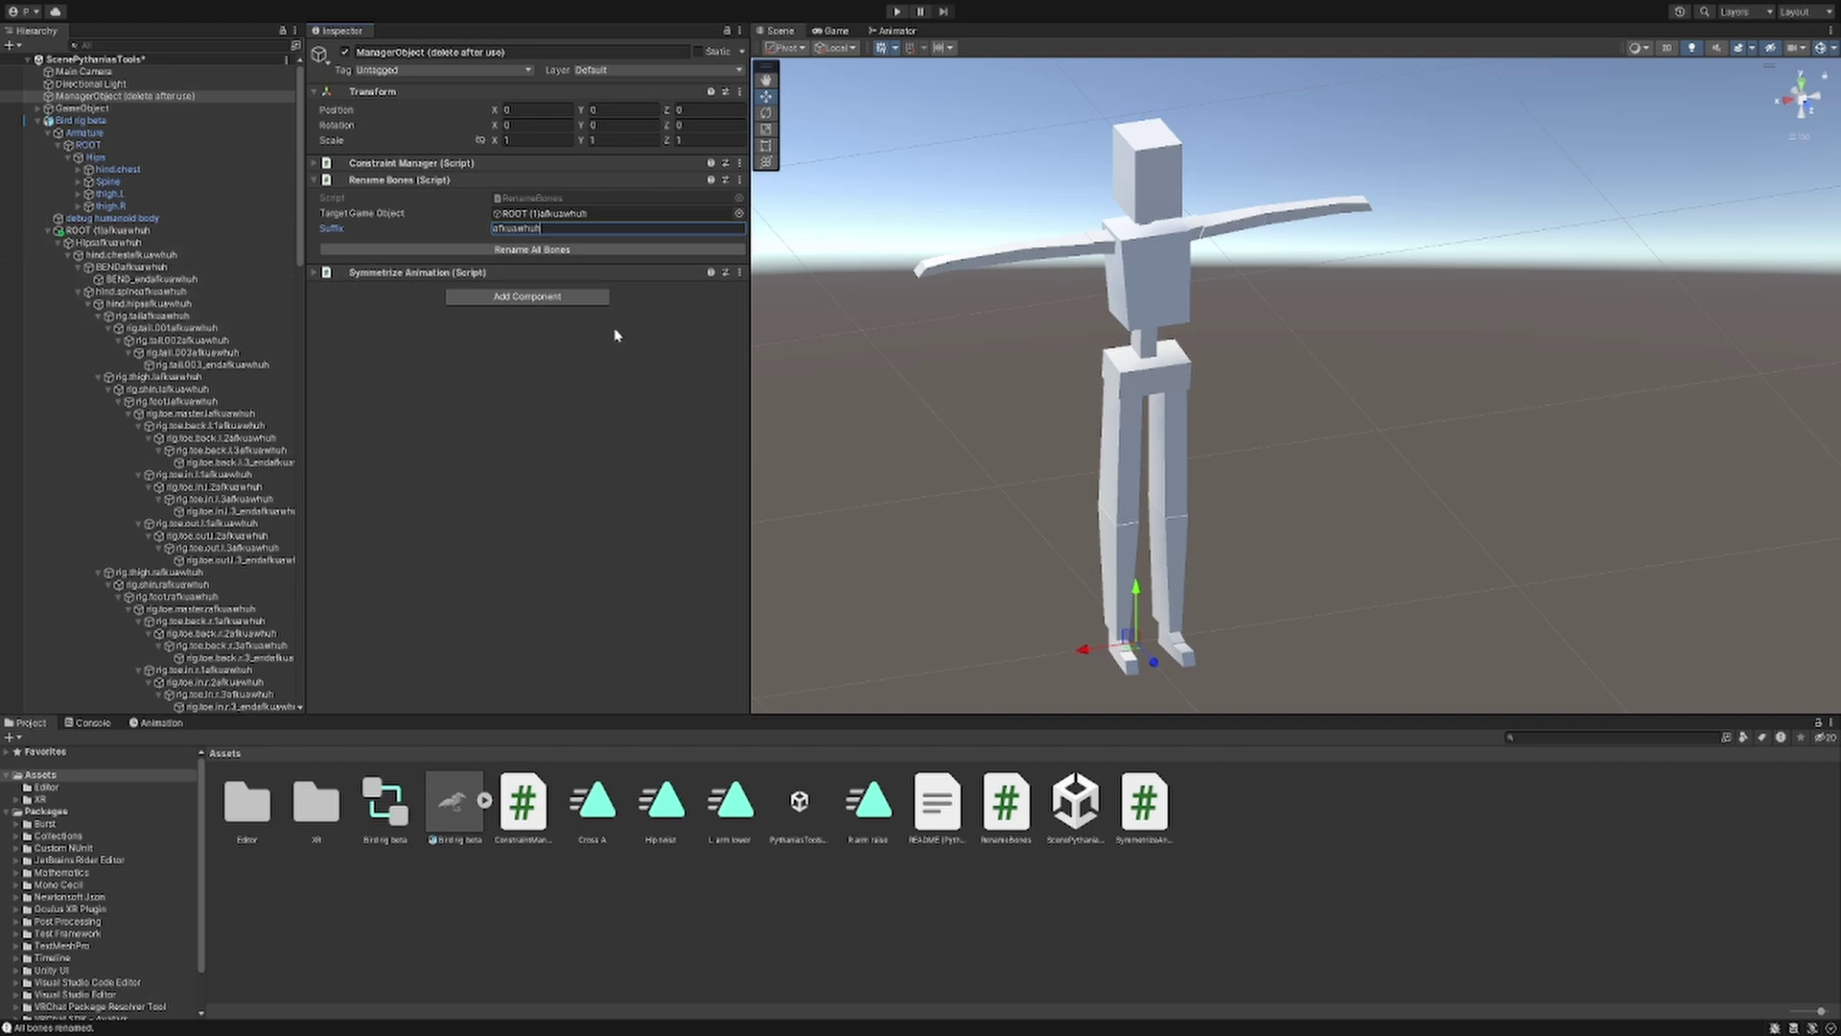
pyautogui.hotkey('ctrl', 'z')
# - Set the Rename Bones suffix to .001, try it on all bones of the ROOT copy, and undo the renaming
pyautogui.click(429, 233)
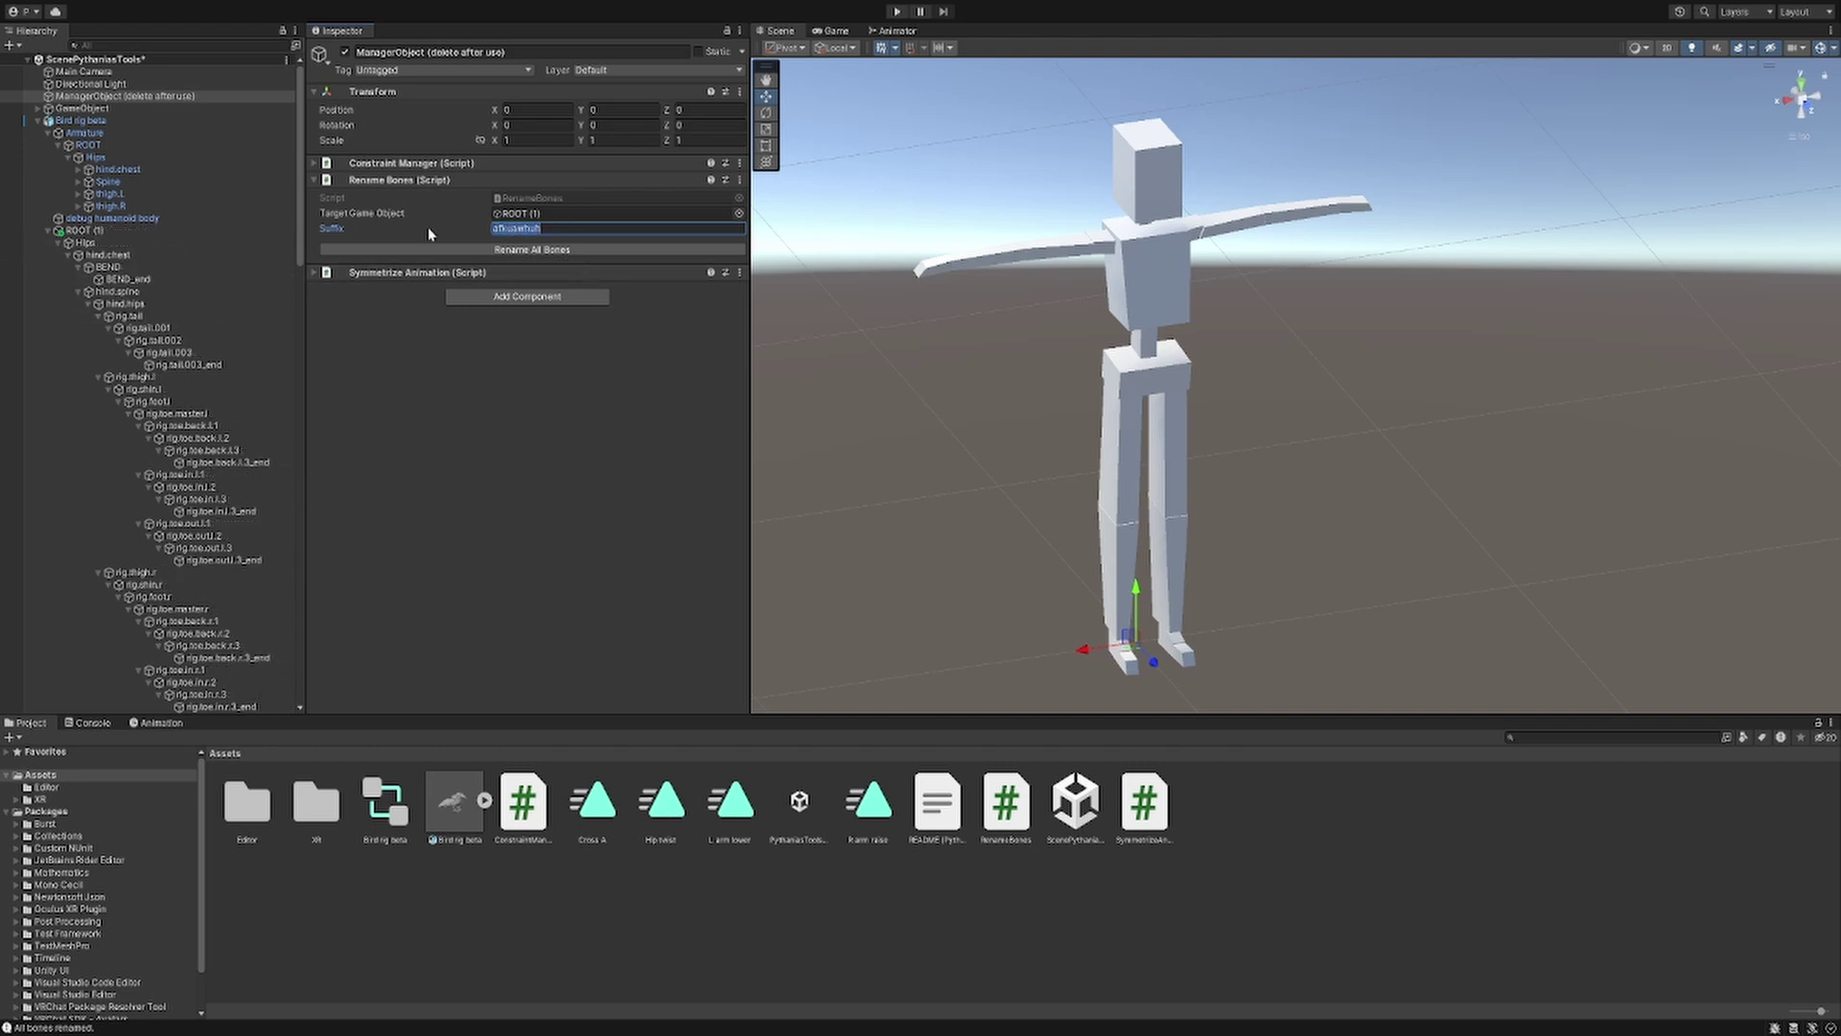
pyautogui.press('BackSpace')
pyautogui.write('.001')
pyautogui.click(466, 249)
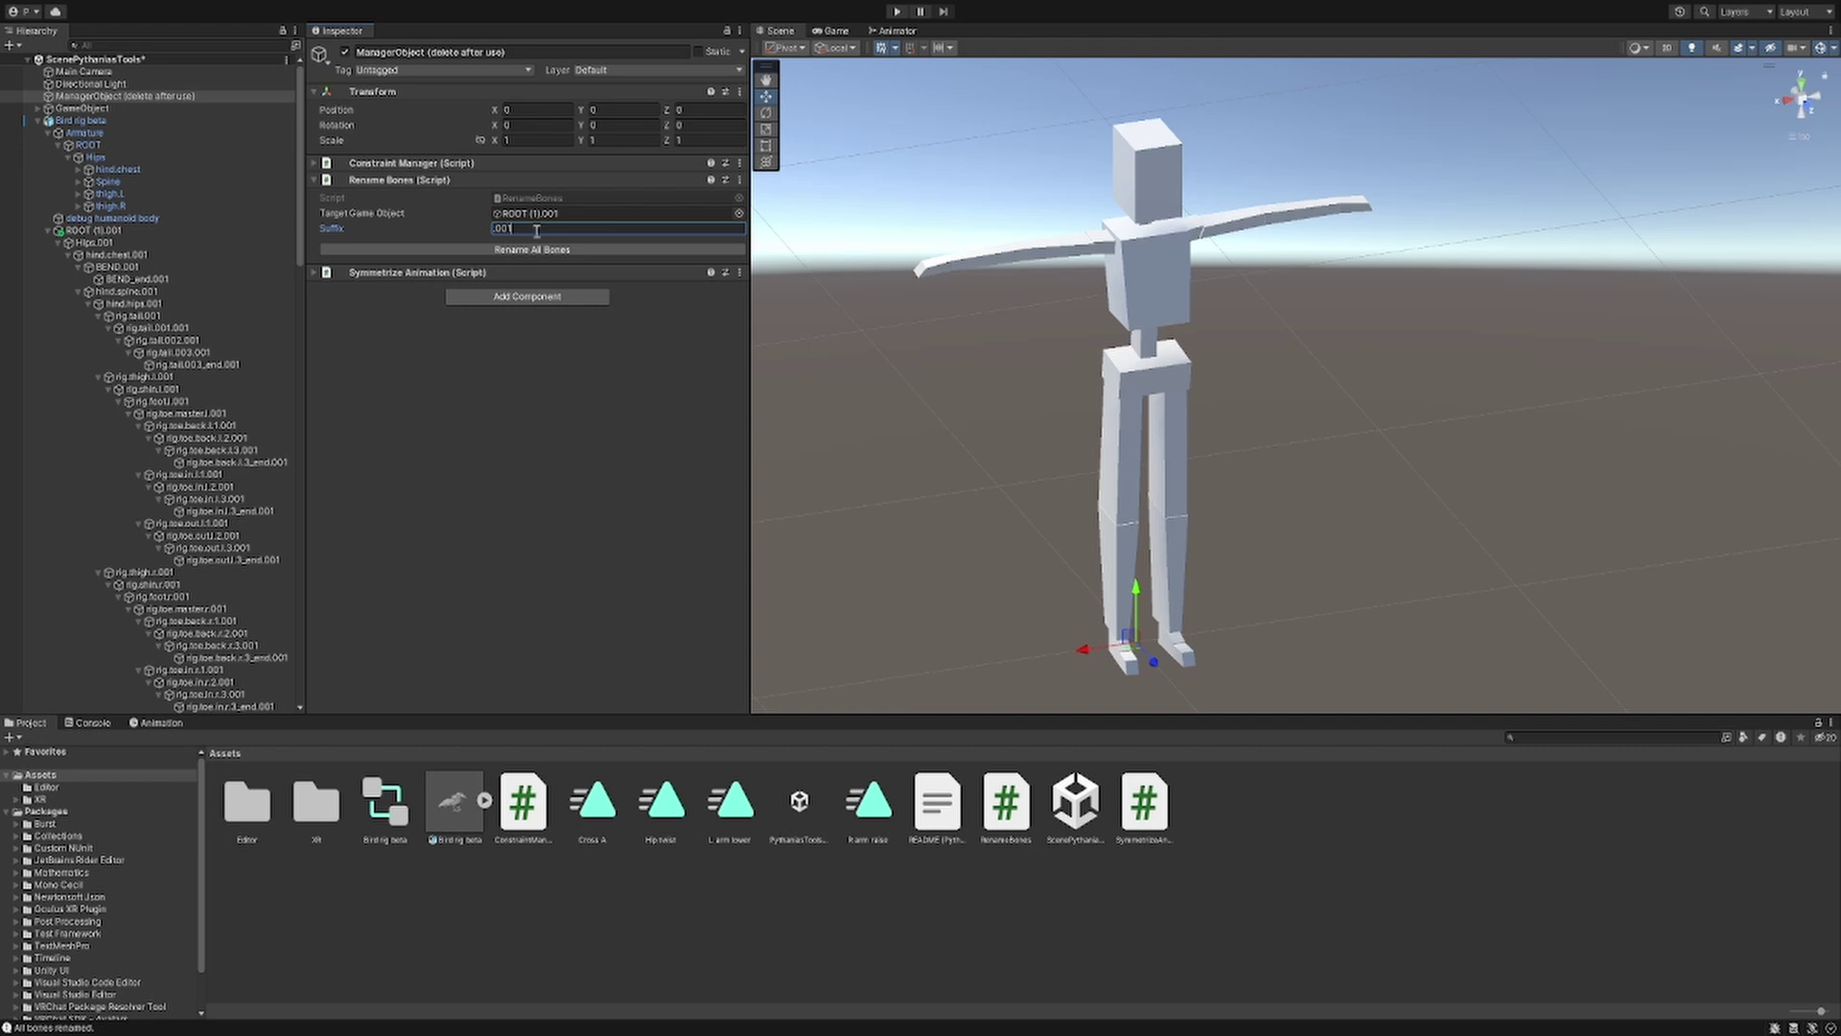
pyautogui.hotkey('ctrl', 'z')
# - Collapse the ROOT copy and the Rename Bones script, and expand ManagerObject's Symmetrize Animation script
pyautogui.click(46, 231)
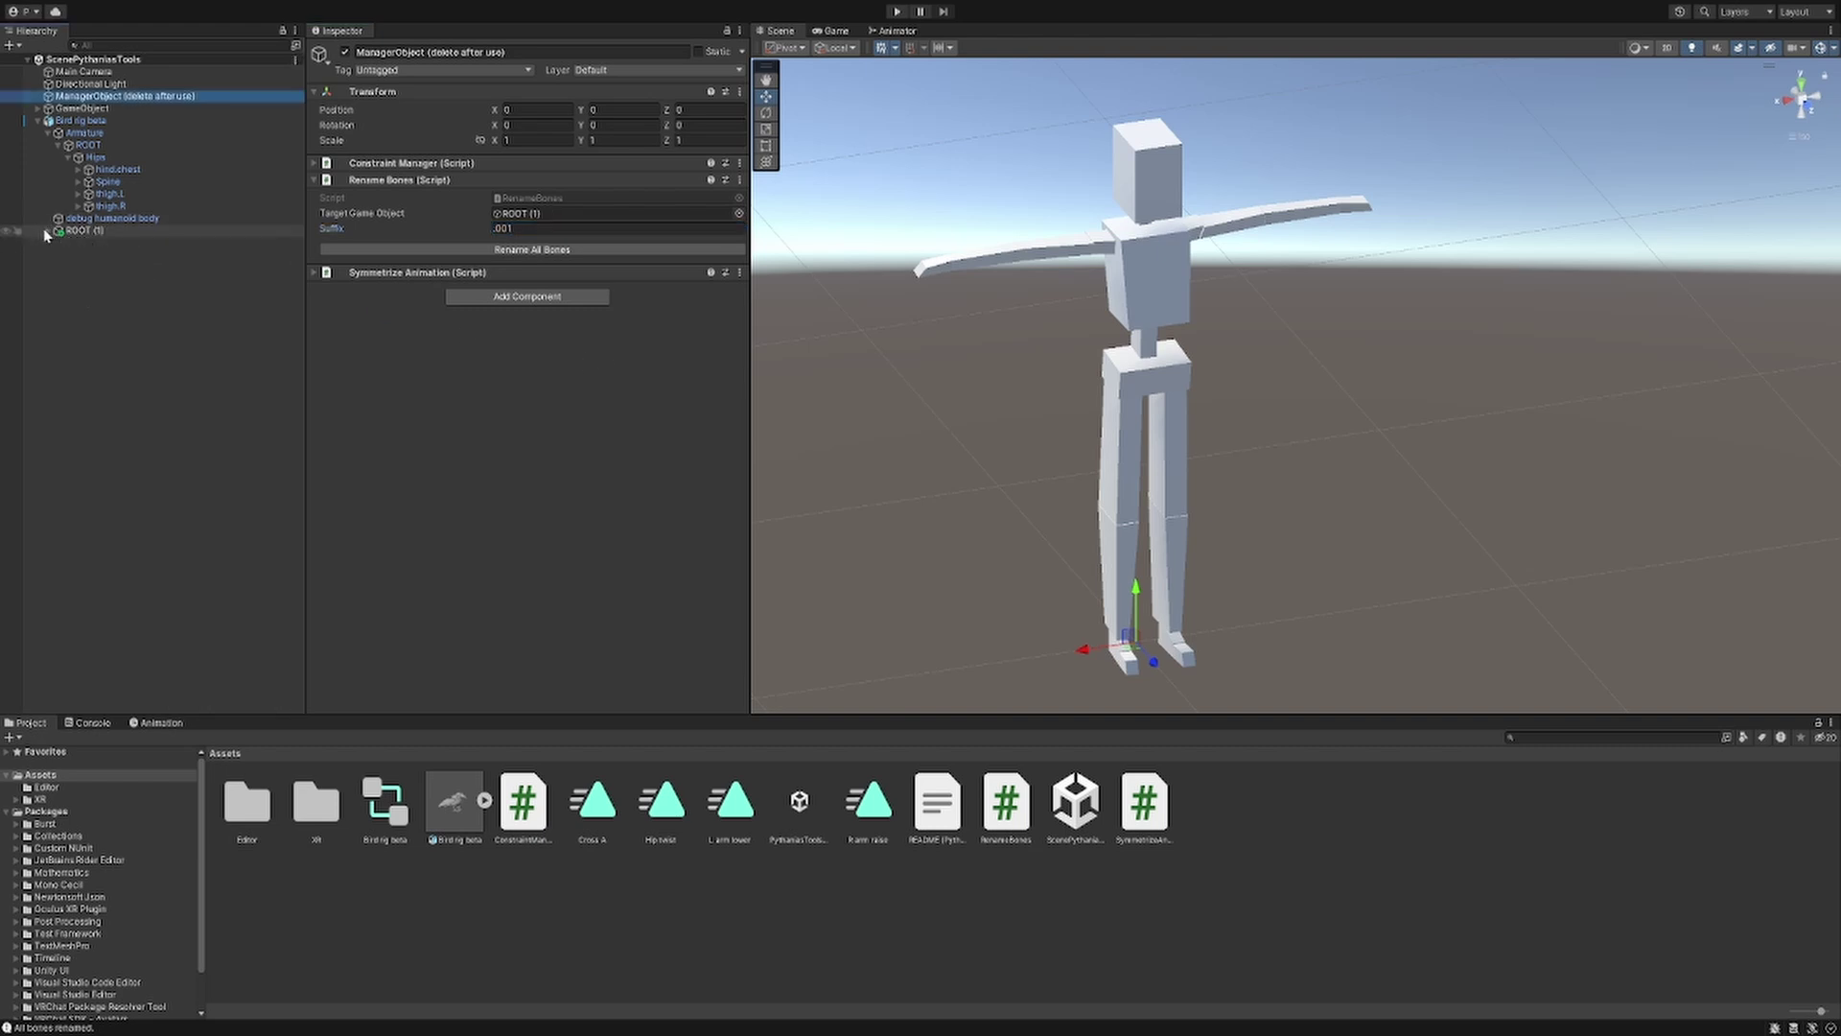
pyautogui.click(316, 181)
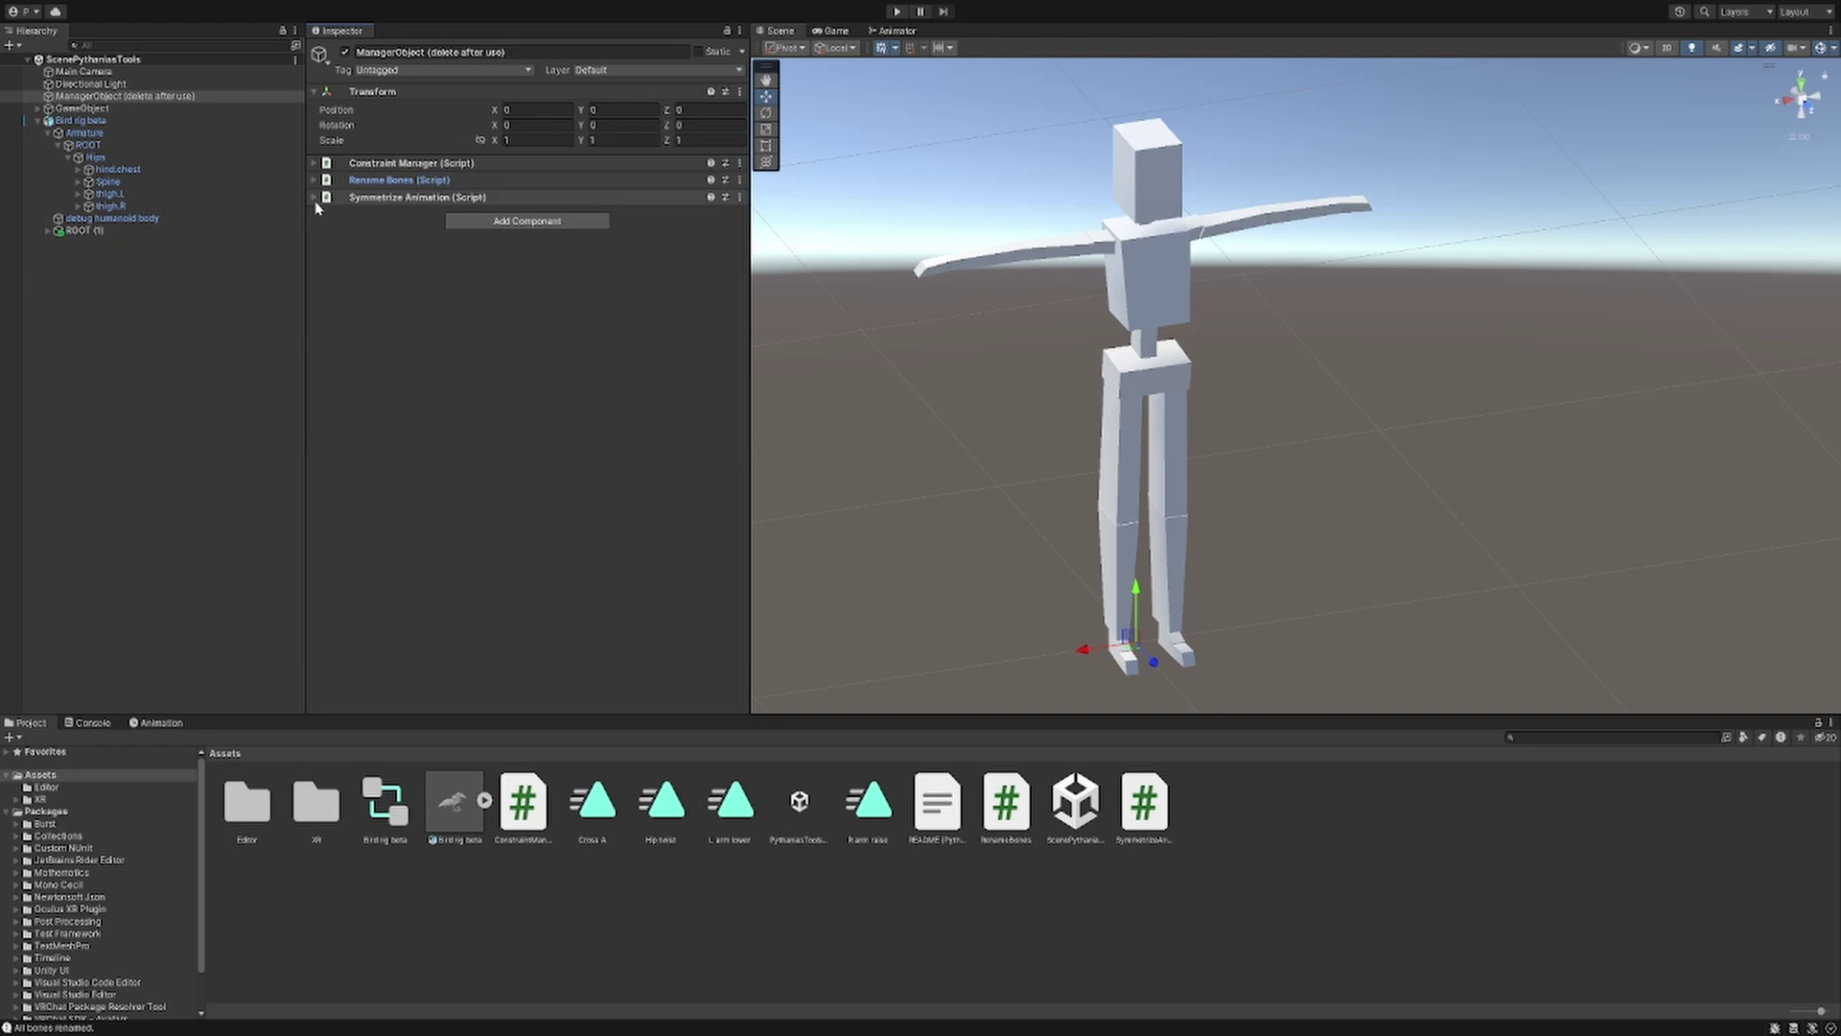
pyautogui.click(316, 200)
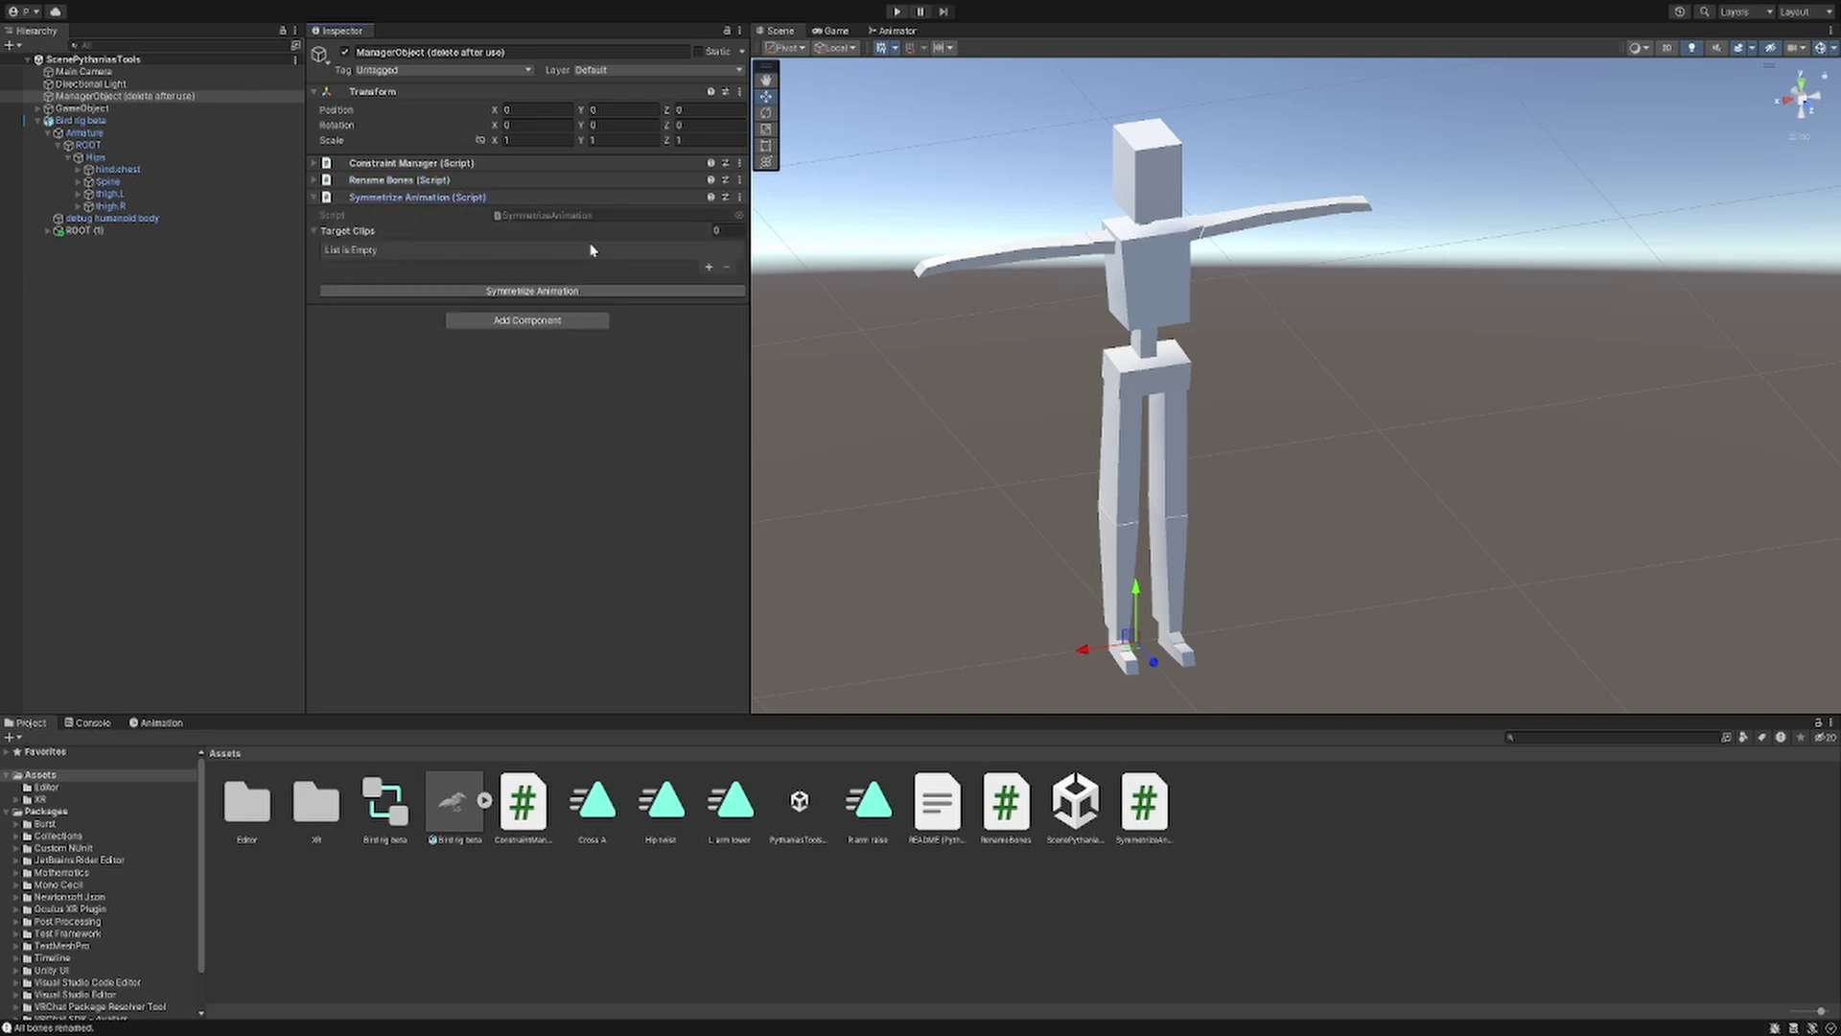
# - Select Bird rig beta and preview its Cross A animation clip, examining the pose from several angles
pyautogui.moveTo(1325, 329)
pyautogui.mouseDown(button='middle')
pyautogui.moveTo(1381, 321)
pyautogui.moveTo(1343, 327)
pyautogui.mouseUp(button='middle')
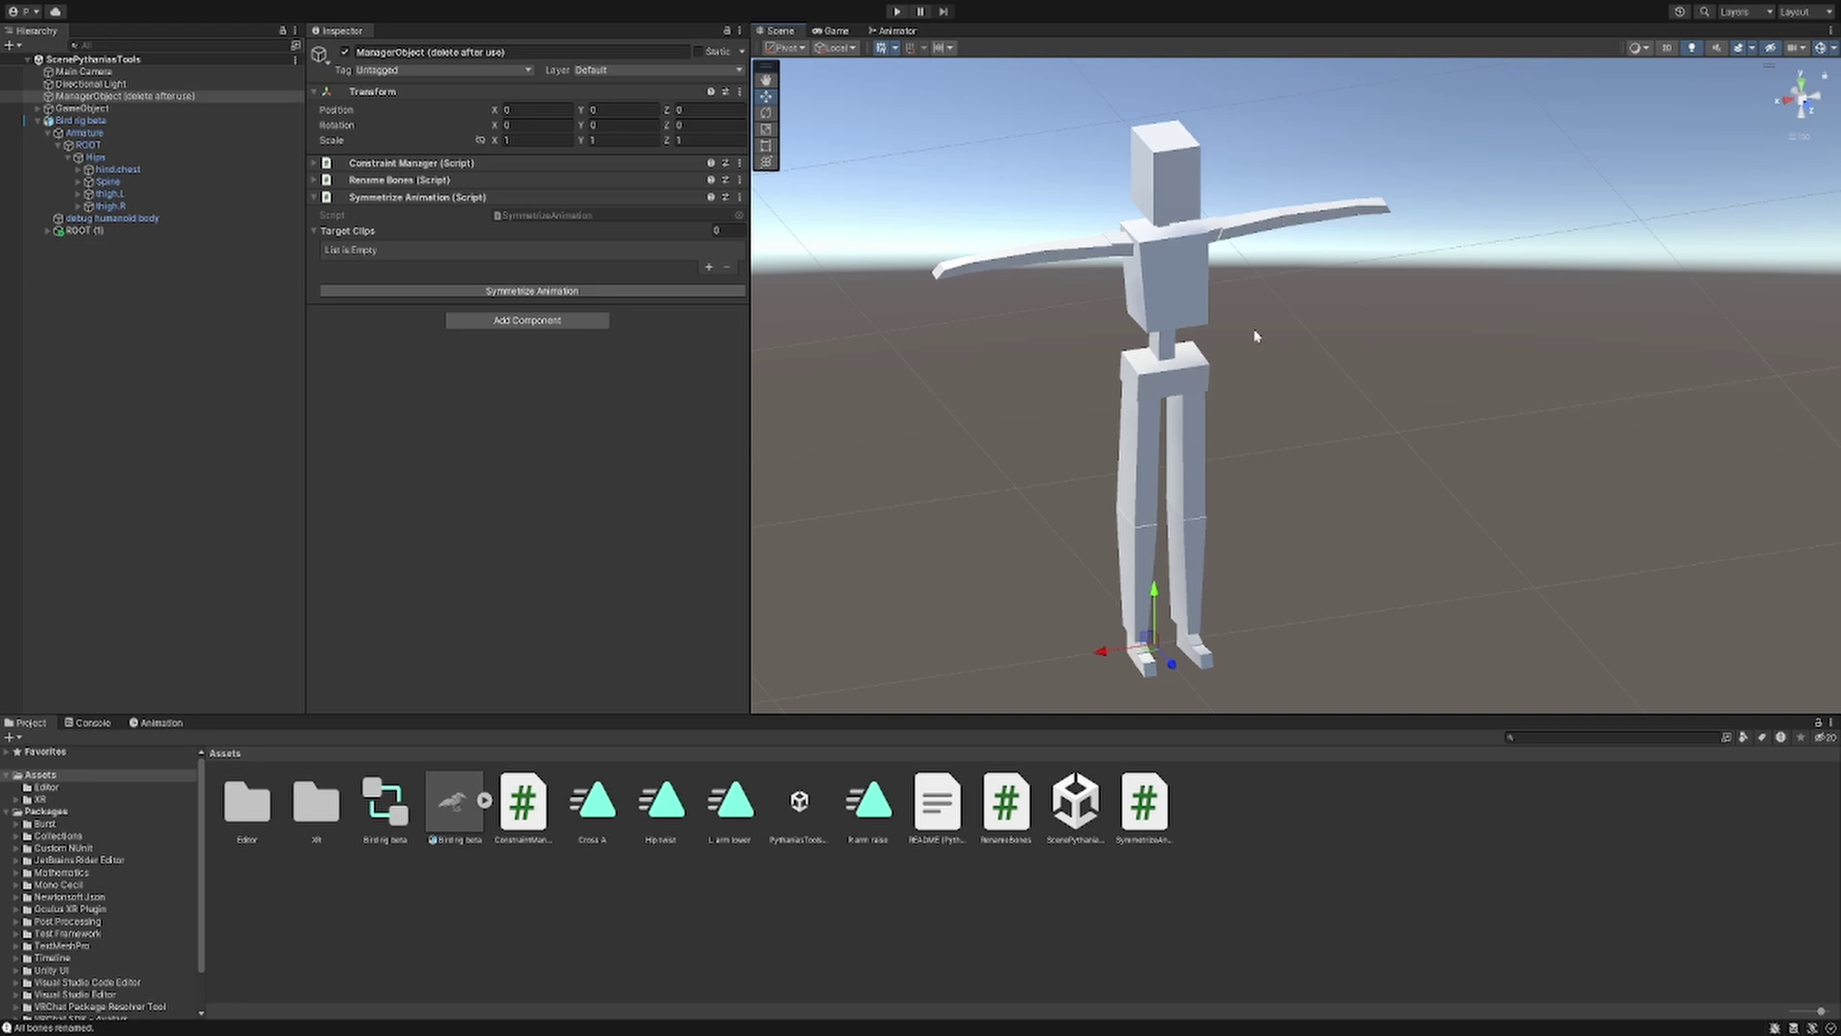
pyautogui.click(93, 121)
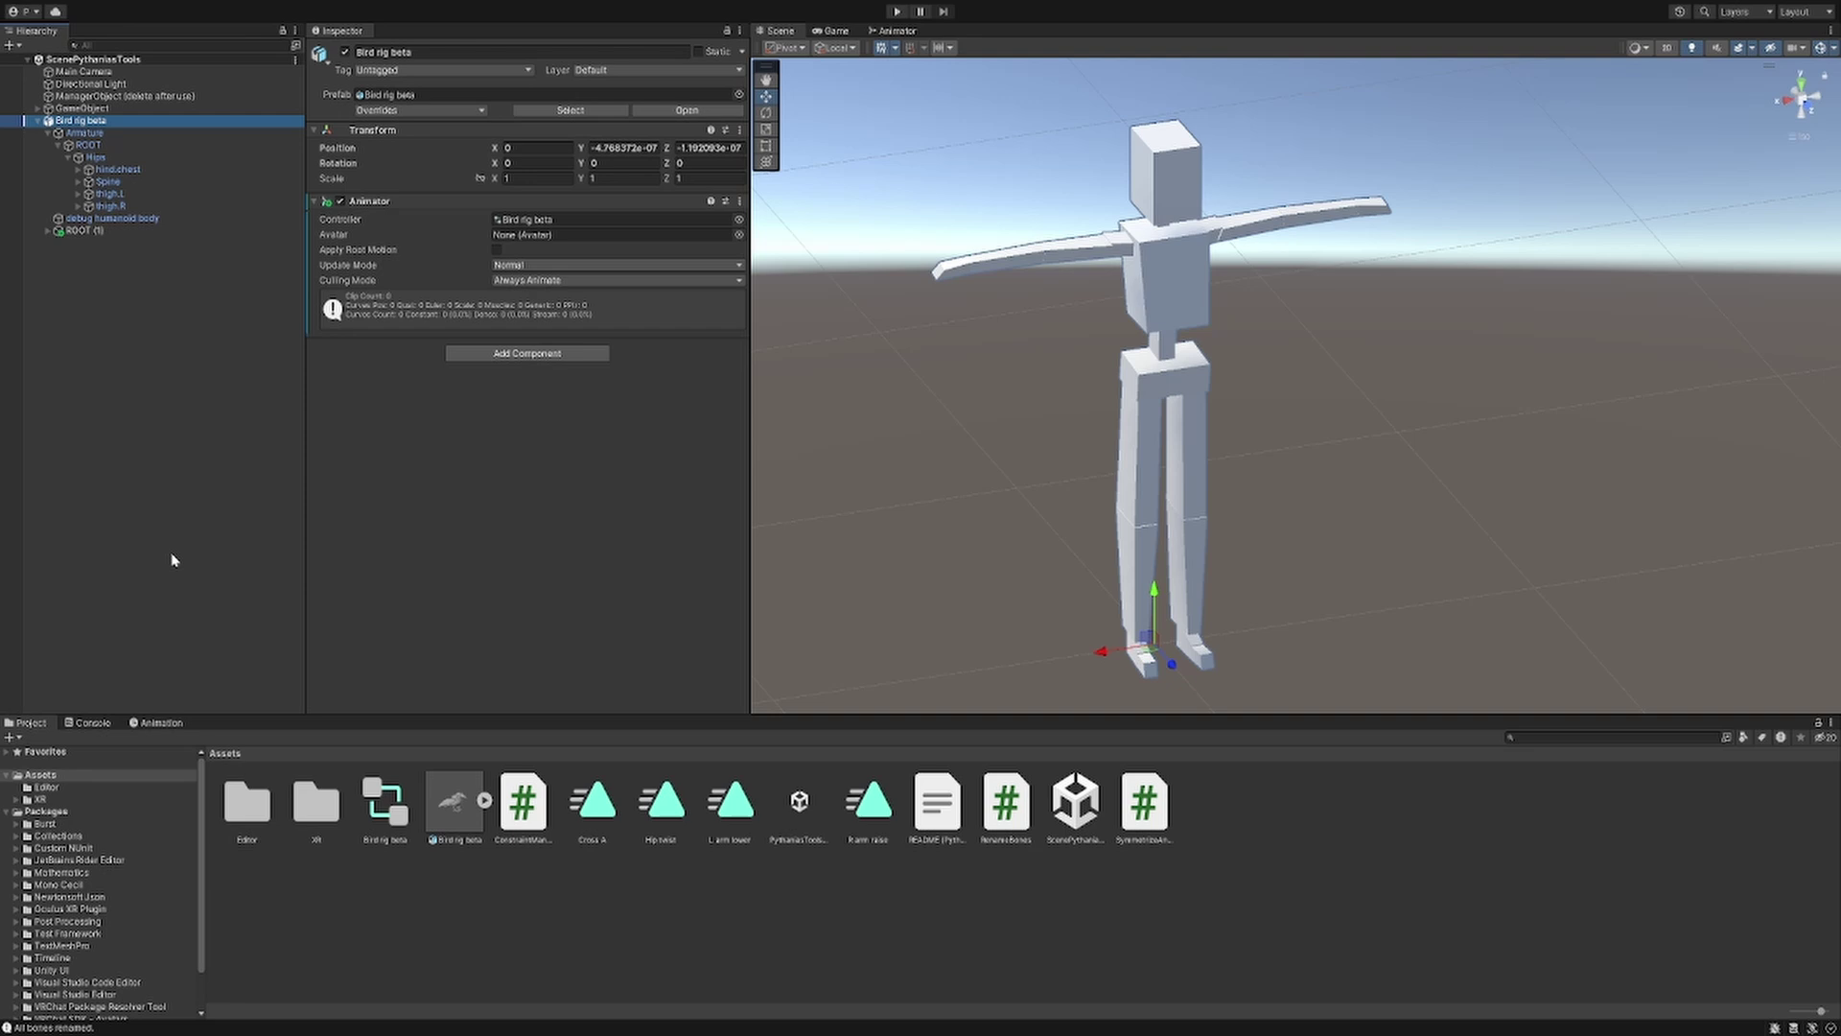
pyautogui.click(160, 722)
pyautogui.click(72, 753)
pyautogui.click(46, 769)
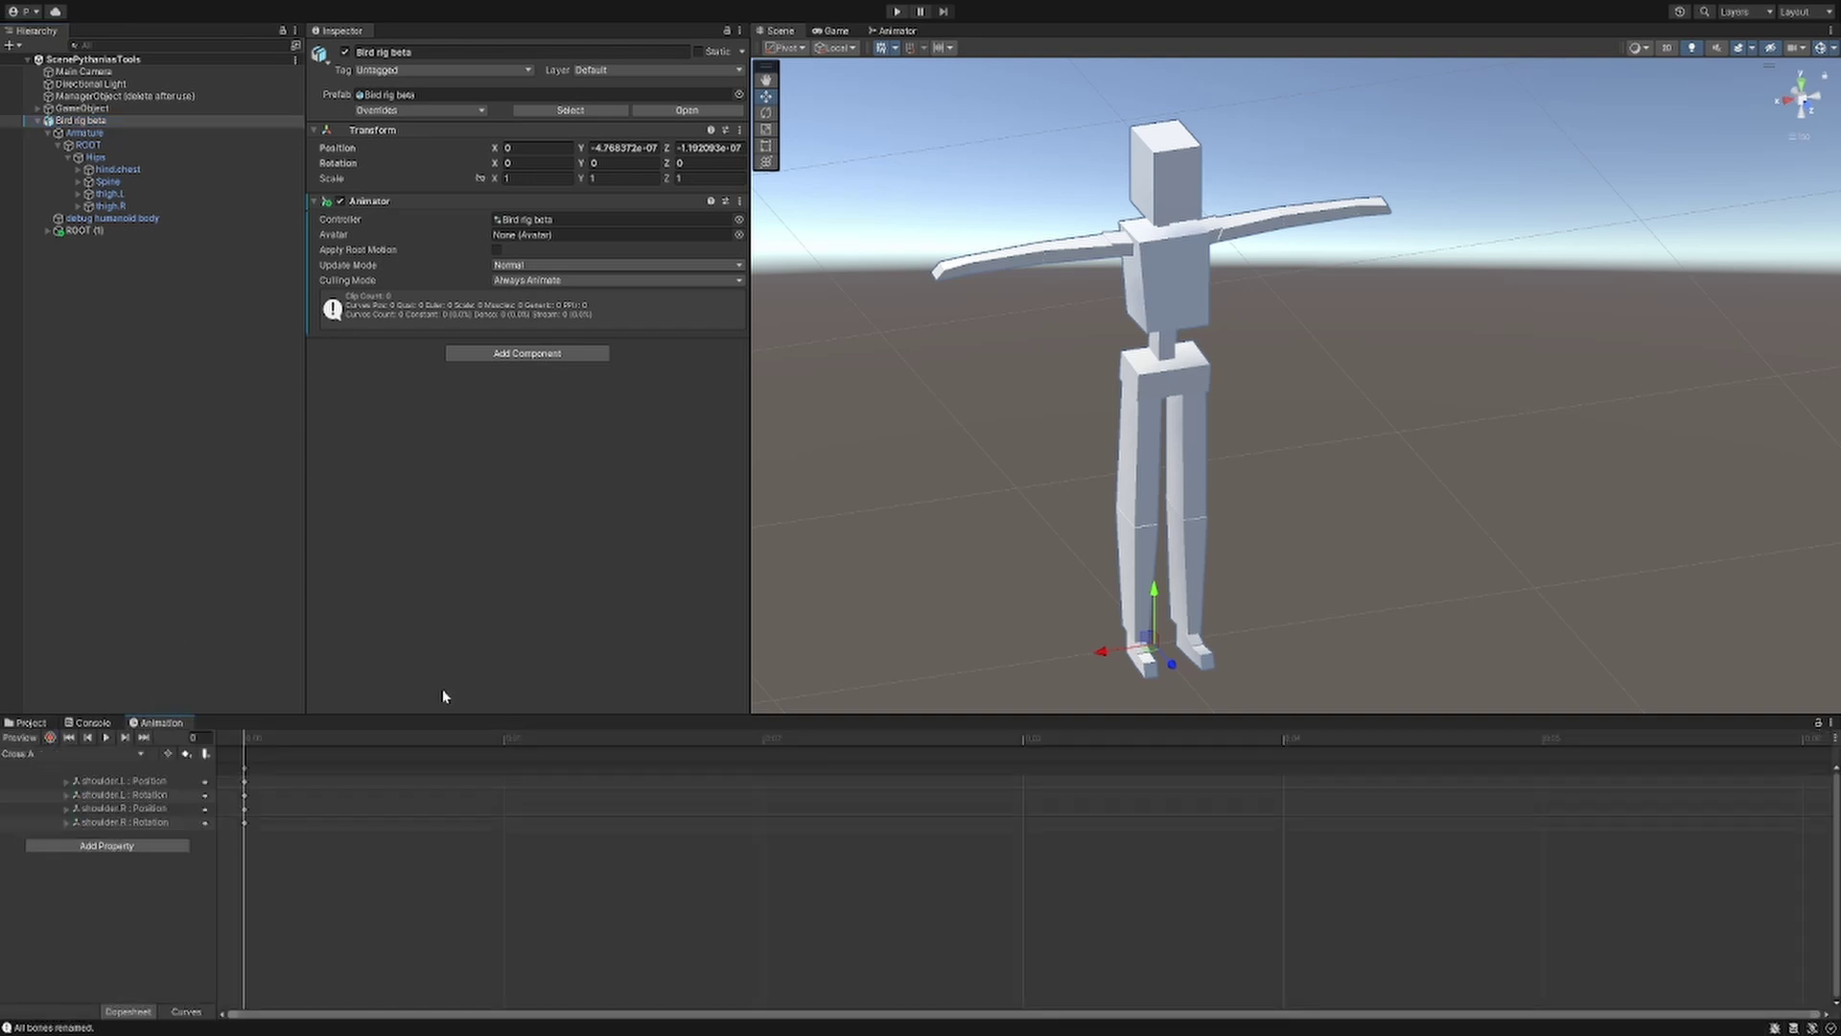
pyautogui.click(22, 738)
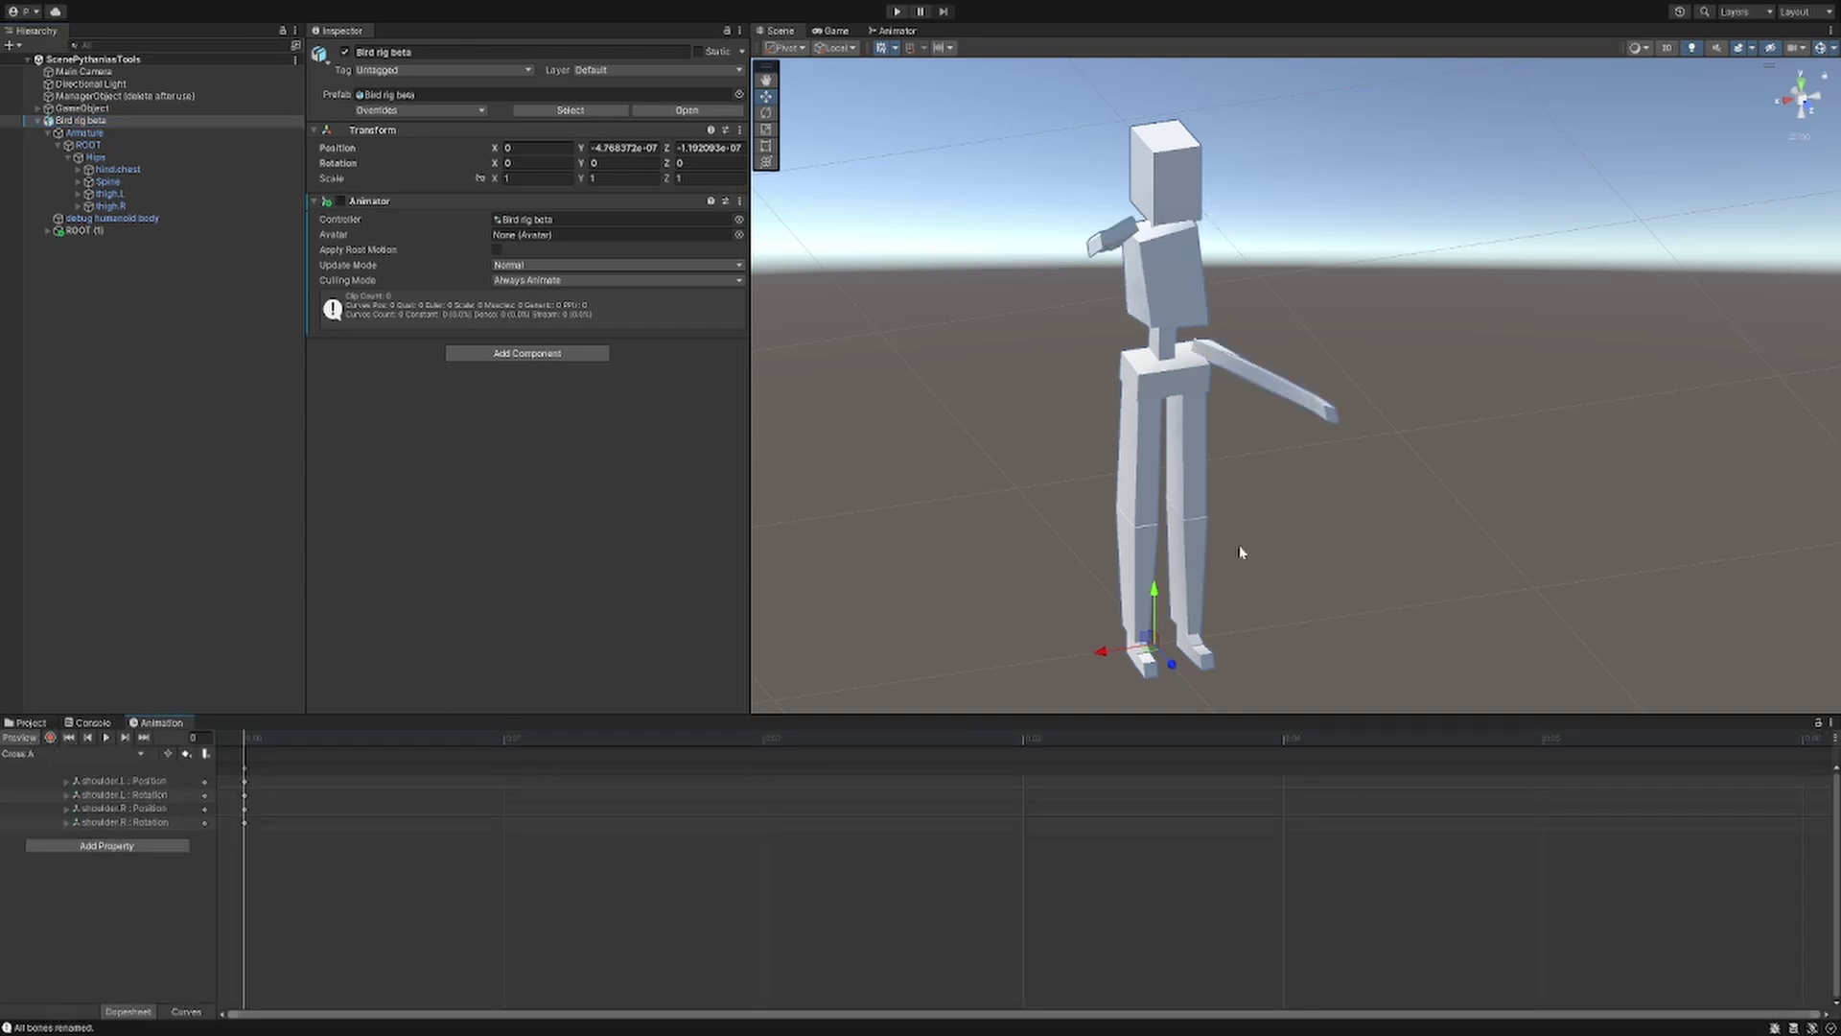
pyautogui.keyDown('alt'); pyautogui.moveTo(1239, 545); pyautogui.dragTo(1209, 342); pyautogui.keyUp('alt')
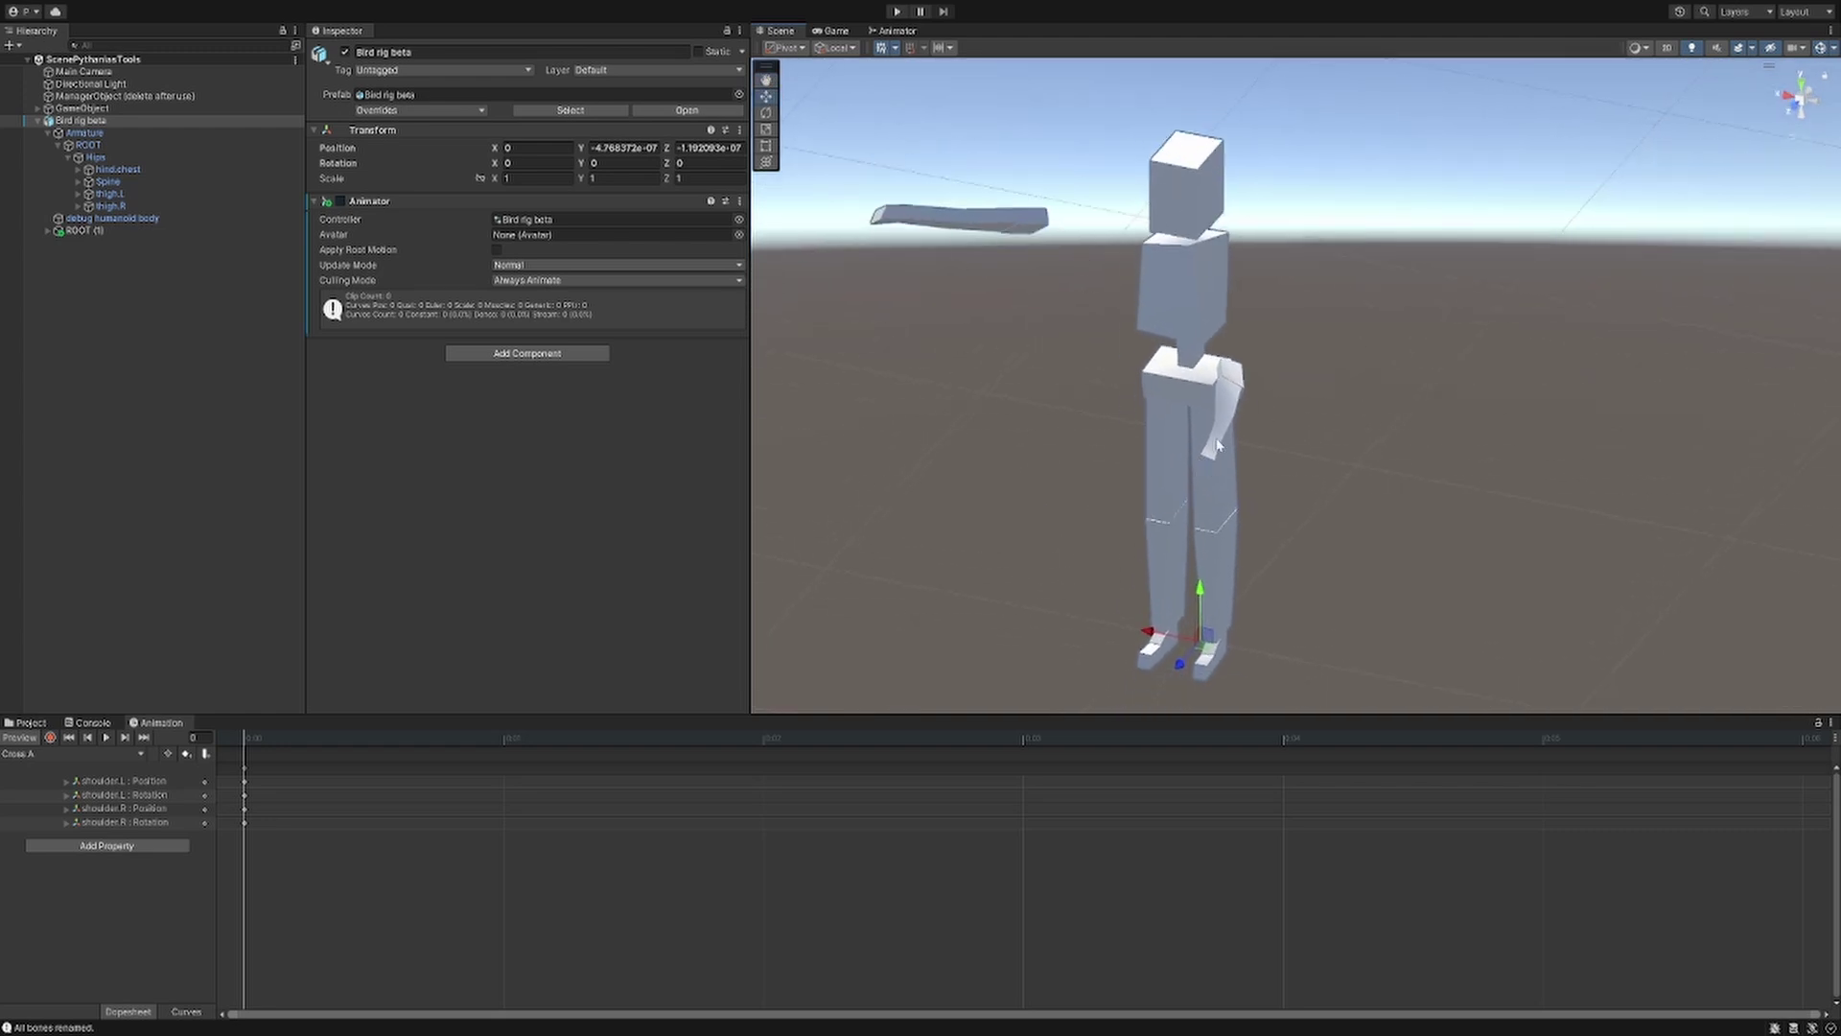
pyautogui.keyDown('alt'); pyautogui.moveTo(1218, 444); pyautogui.dragTo(1275, 416); pyautogui.keyUp('alt')
pyautogui.keyDown('alt'); pyautogui.moveTo(1286, 341); pyautogui.dragTo(1220, 362); pyautogui.keyUp('alt')
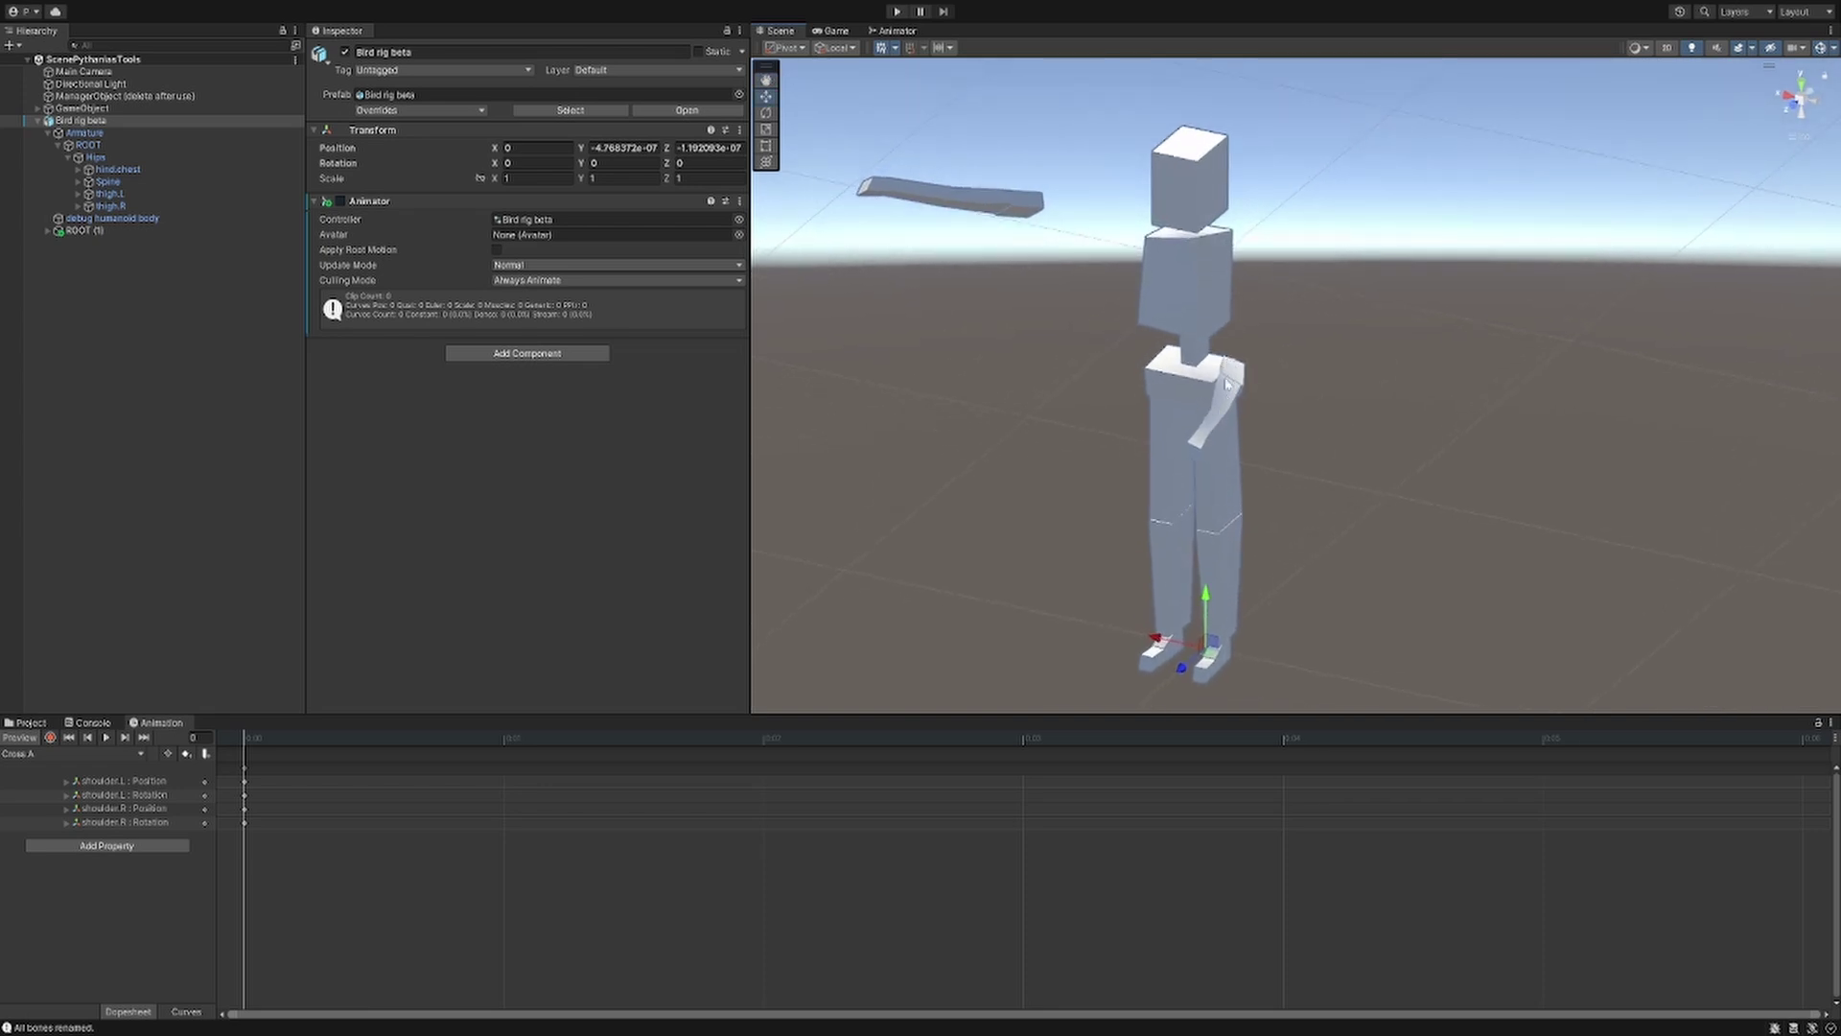
pyautogui.keyDown('alt'); pyautogui.moveTo(1004, 215); pyautogui.dragTo(909, 329); pyautogui.keyUp('alt')
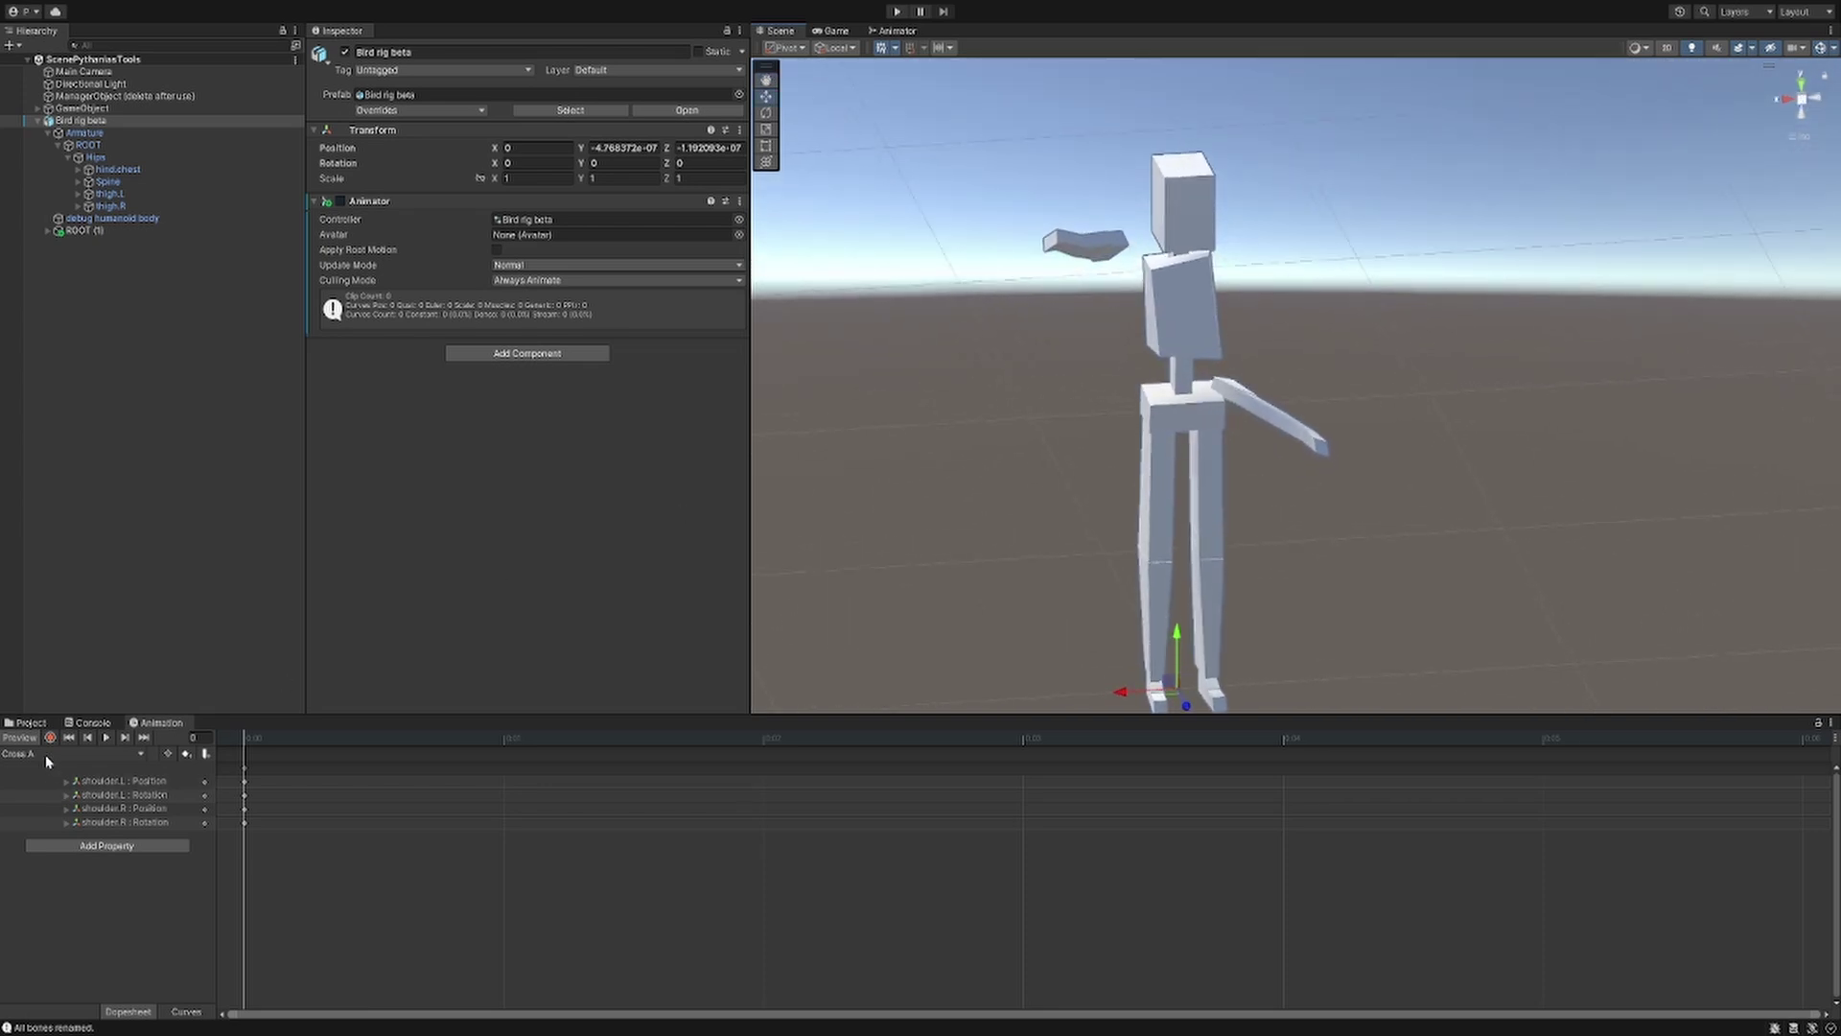
# - Preview the Hip twist and L arm lower animation clips on Bird rig beta
pyautogui.click(27, 781)
pyautogui.click(24, 738)
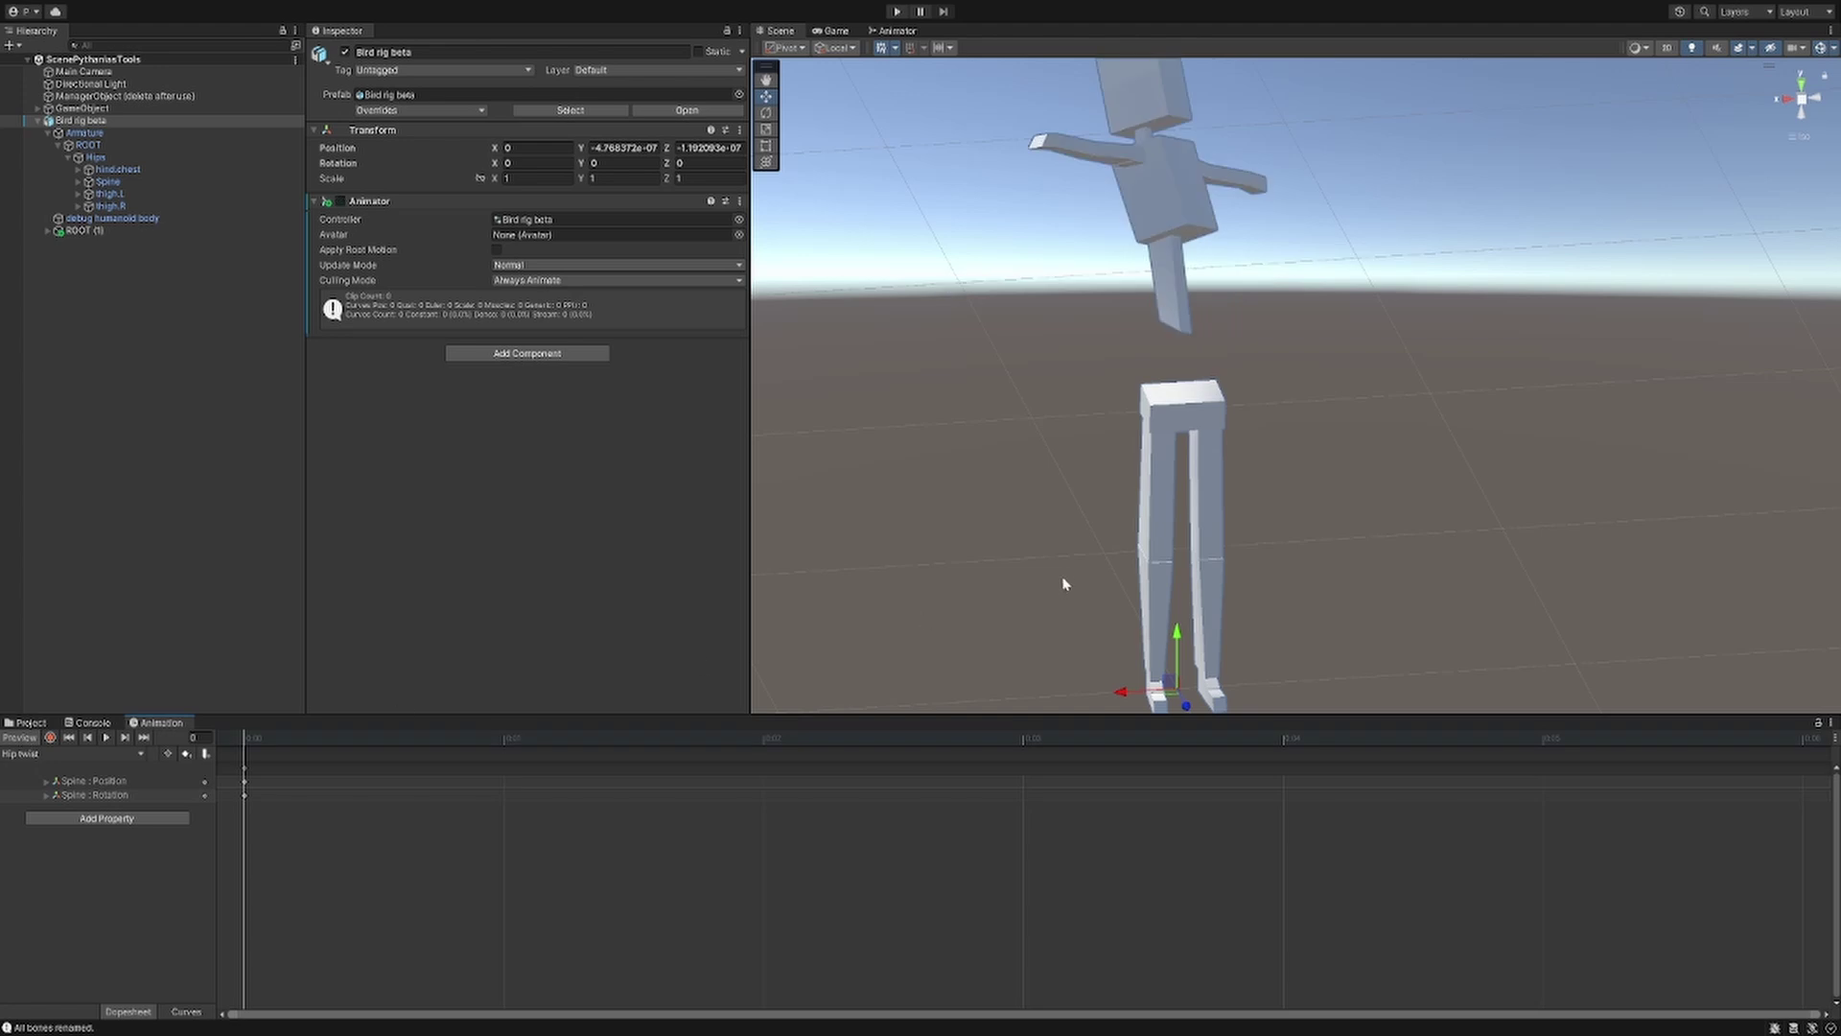
pyautogui.keyDown('alt'); pyautogui.moveTo(1064, 583); pyautogui.dragTo(1056, 342); pyautogui.keyUp('alt')
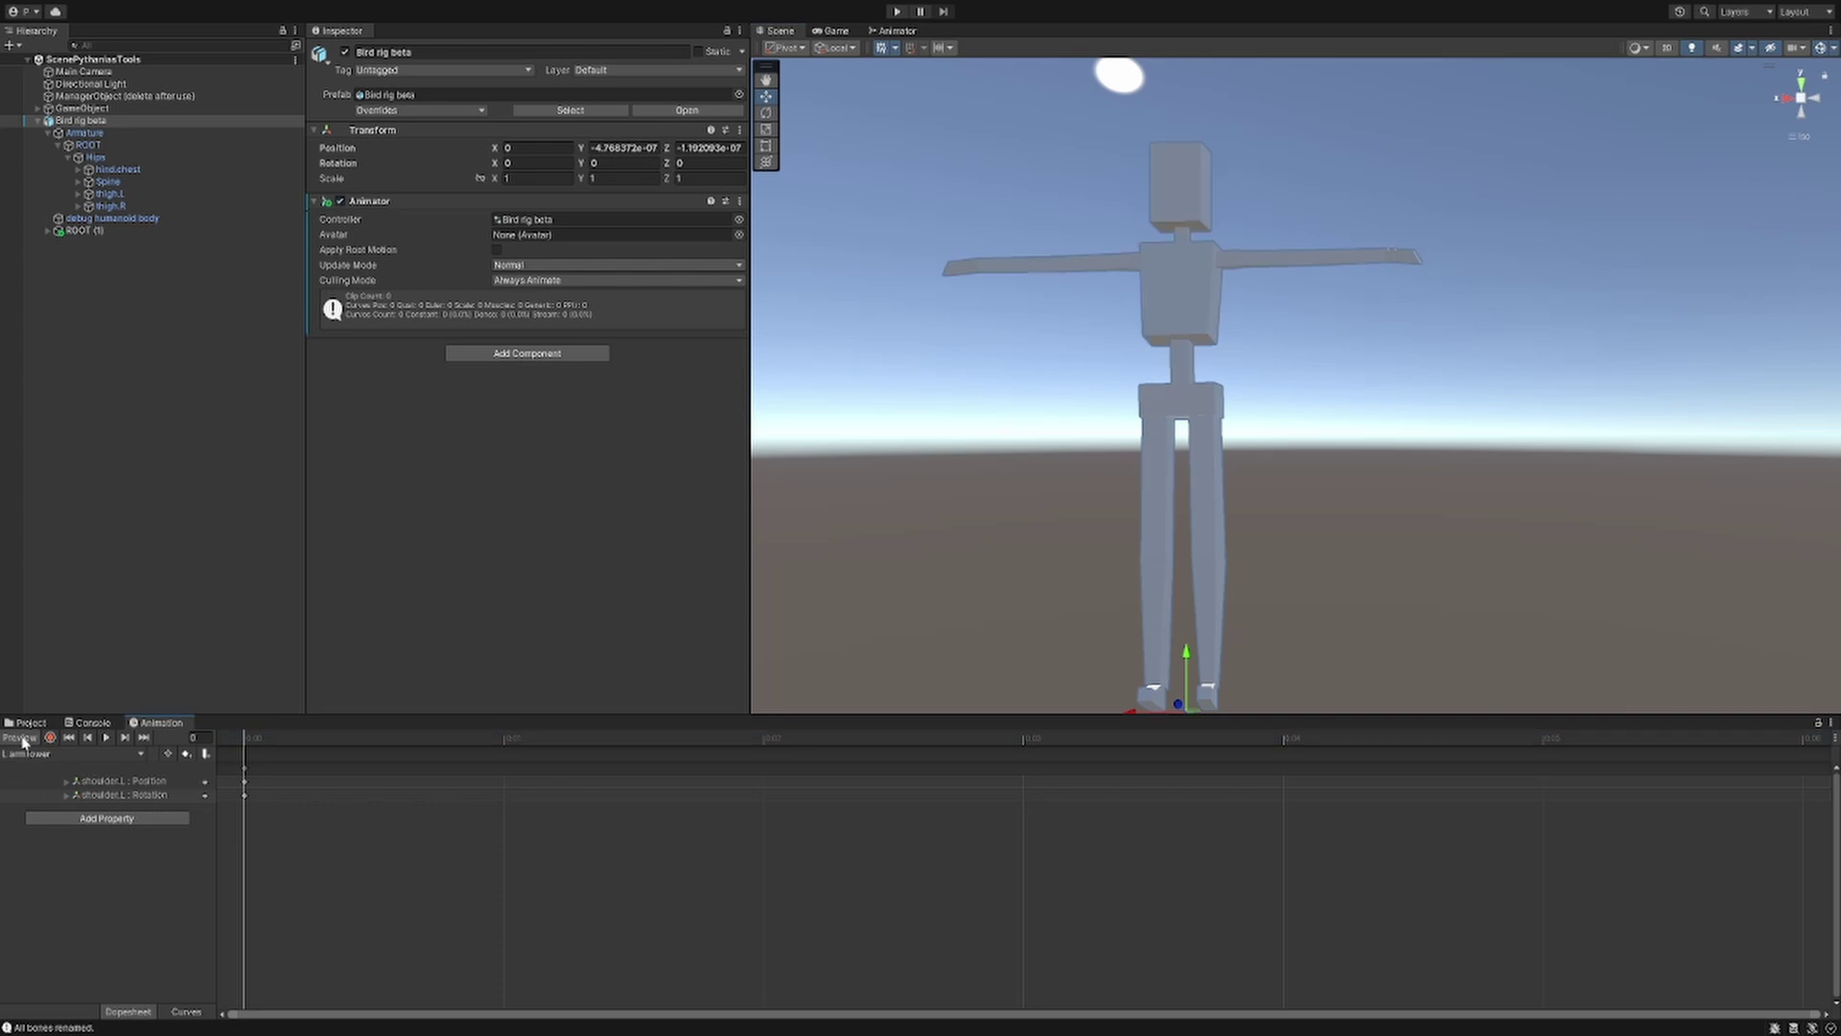
pyautogui.keyDown('alt'); pyautogui.moveTo(1007, 575); pyautogui.dragTo(1131, 547); pyautogui.keyUp('alt')
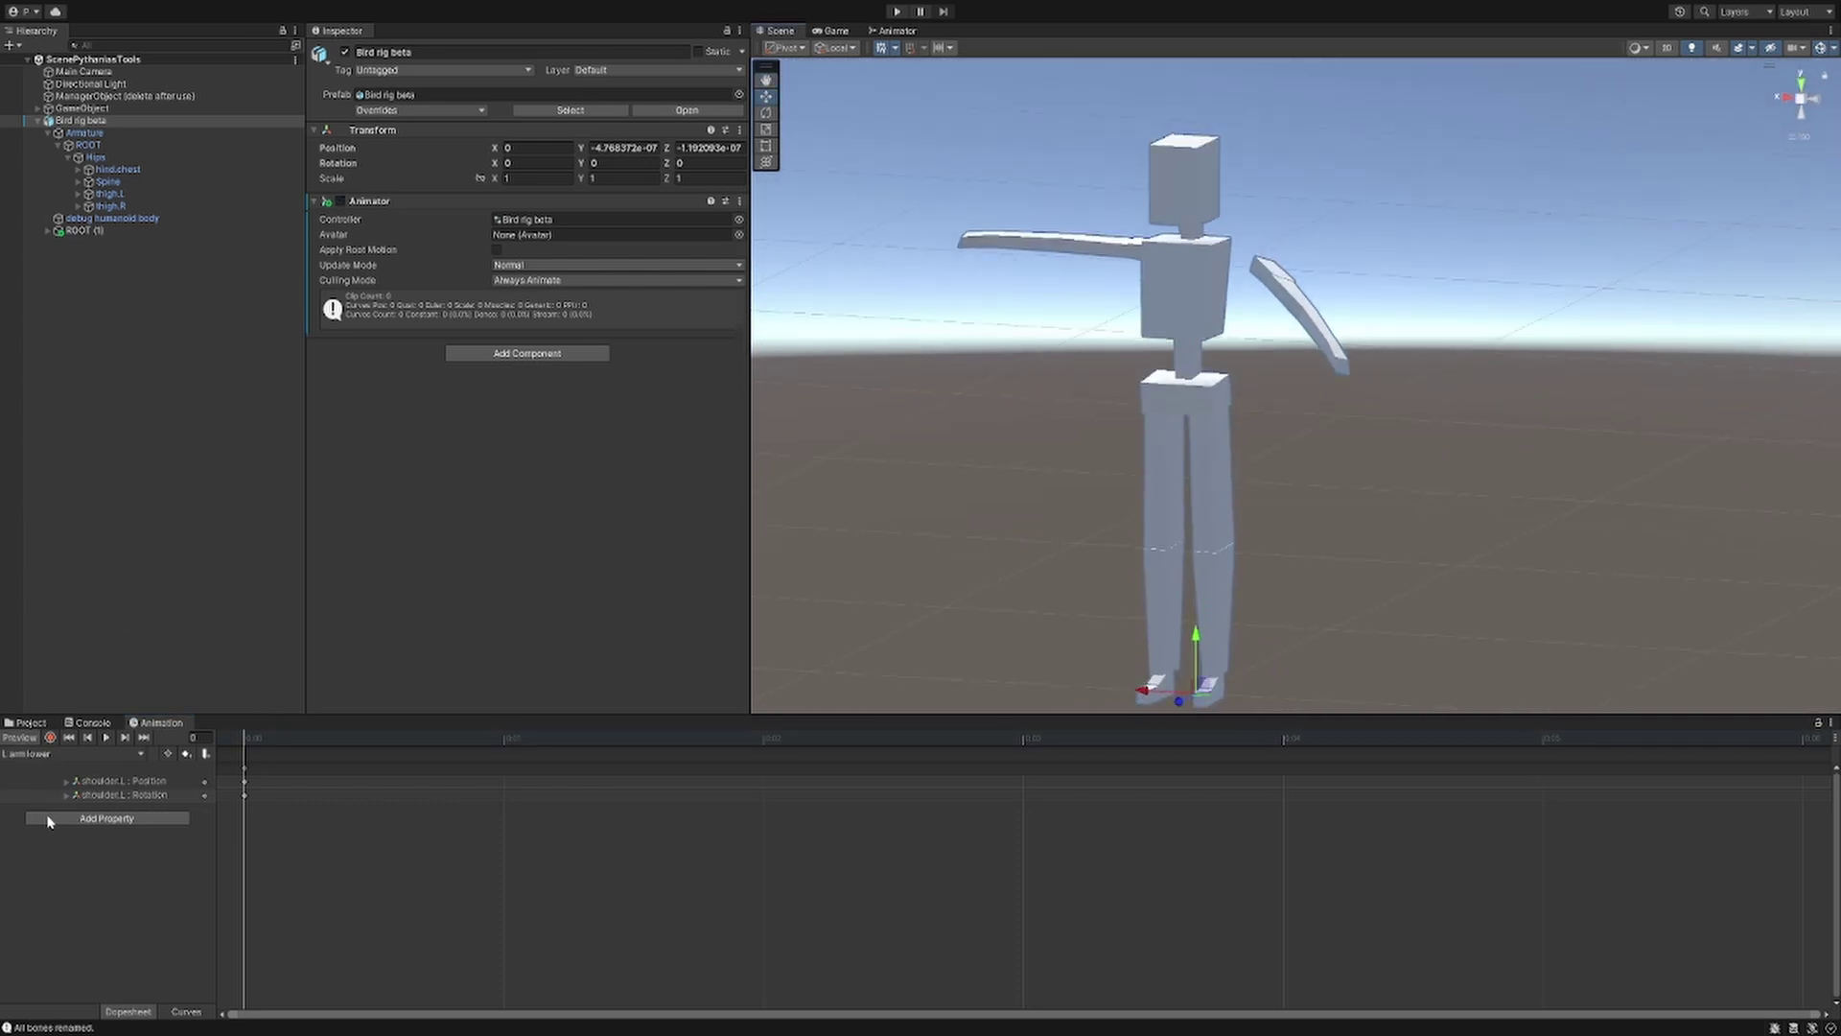
# - Preview the R arm raise animation clip on Bird rig beta and turn the preview off
pyautogui.click(71, 753)
pyautogui.click(57, 788)
pyautogui.keyDown('alt'); pyautogui.moveTo(1077, 489); pyautogui.dragTo(879, 579); pyautogui.keyUp('alt')
pyautogui.click(27, 736)
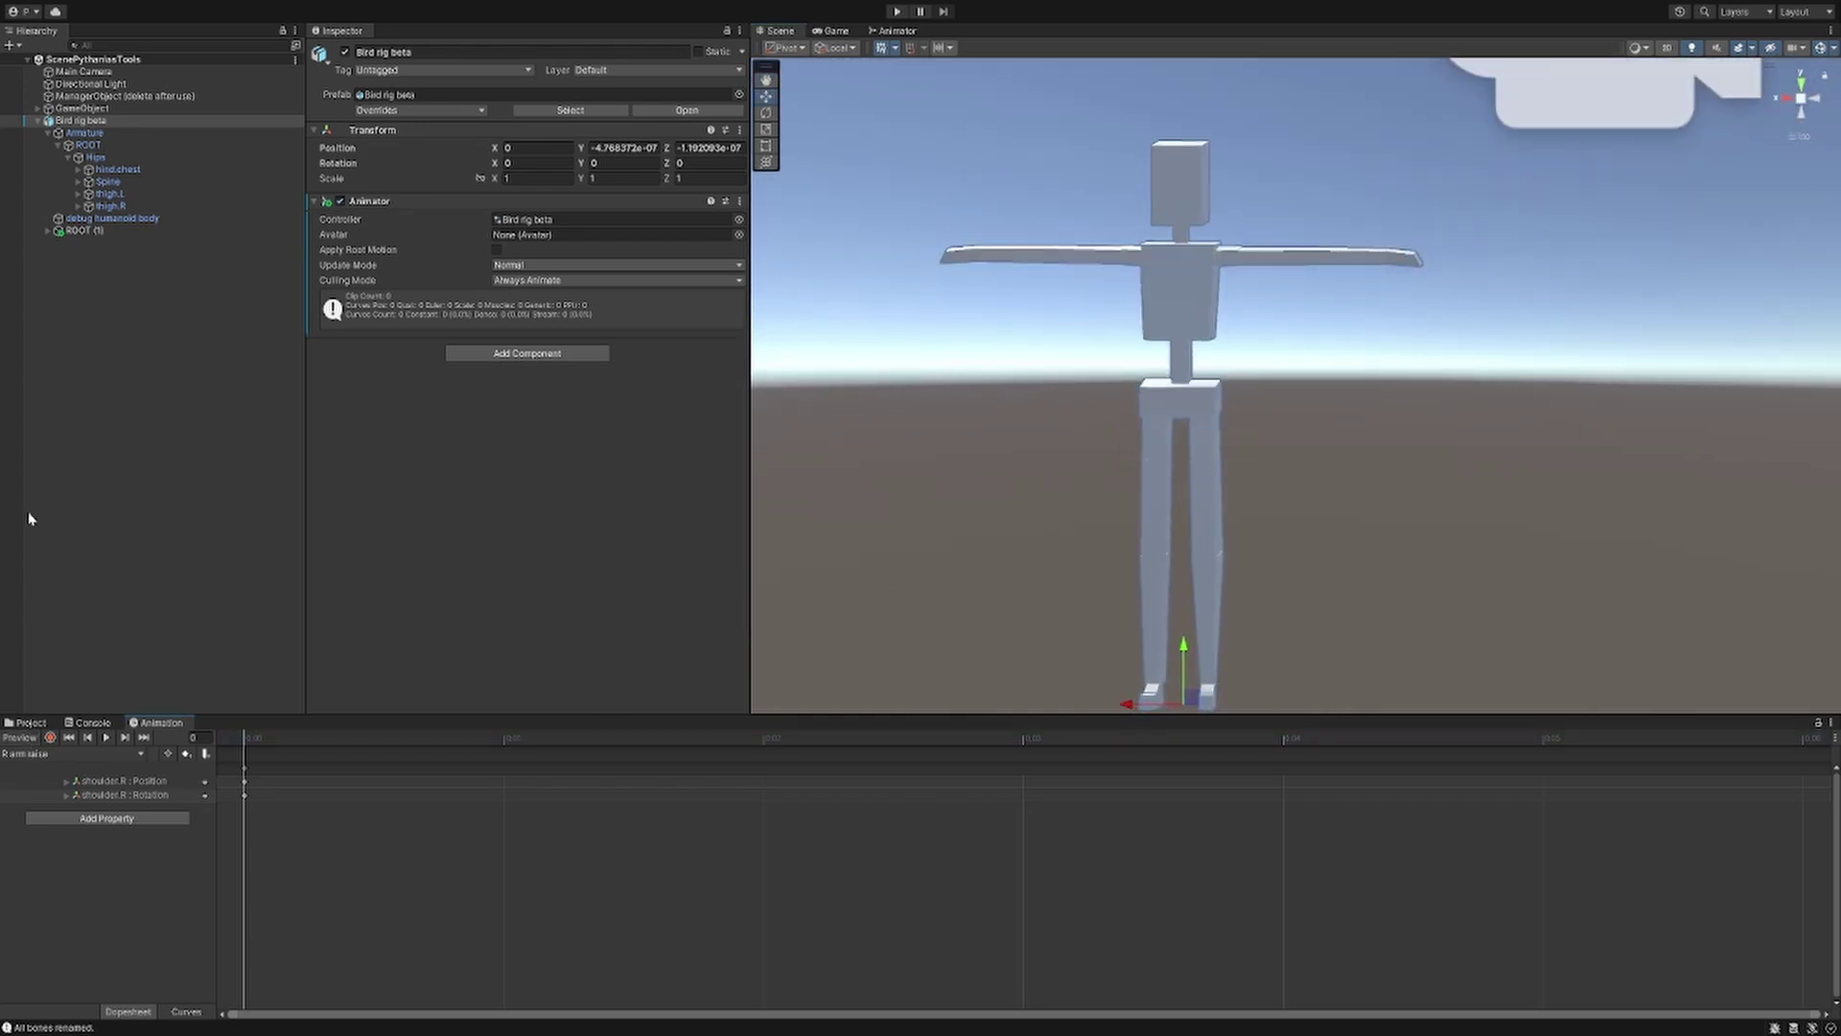
# - Add four empty entries to the Target Clips list of ManagerObject's Symmetrize Animation script
pyautogui.click(116, 96)
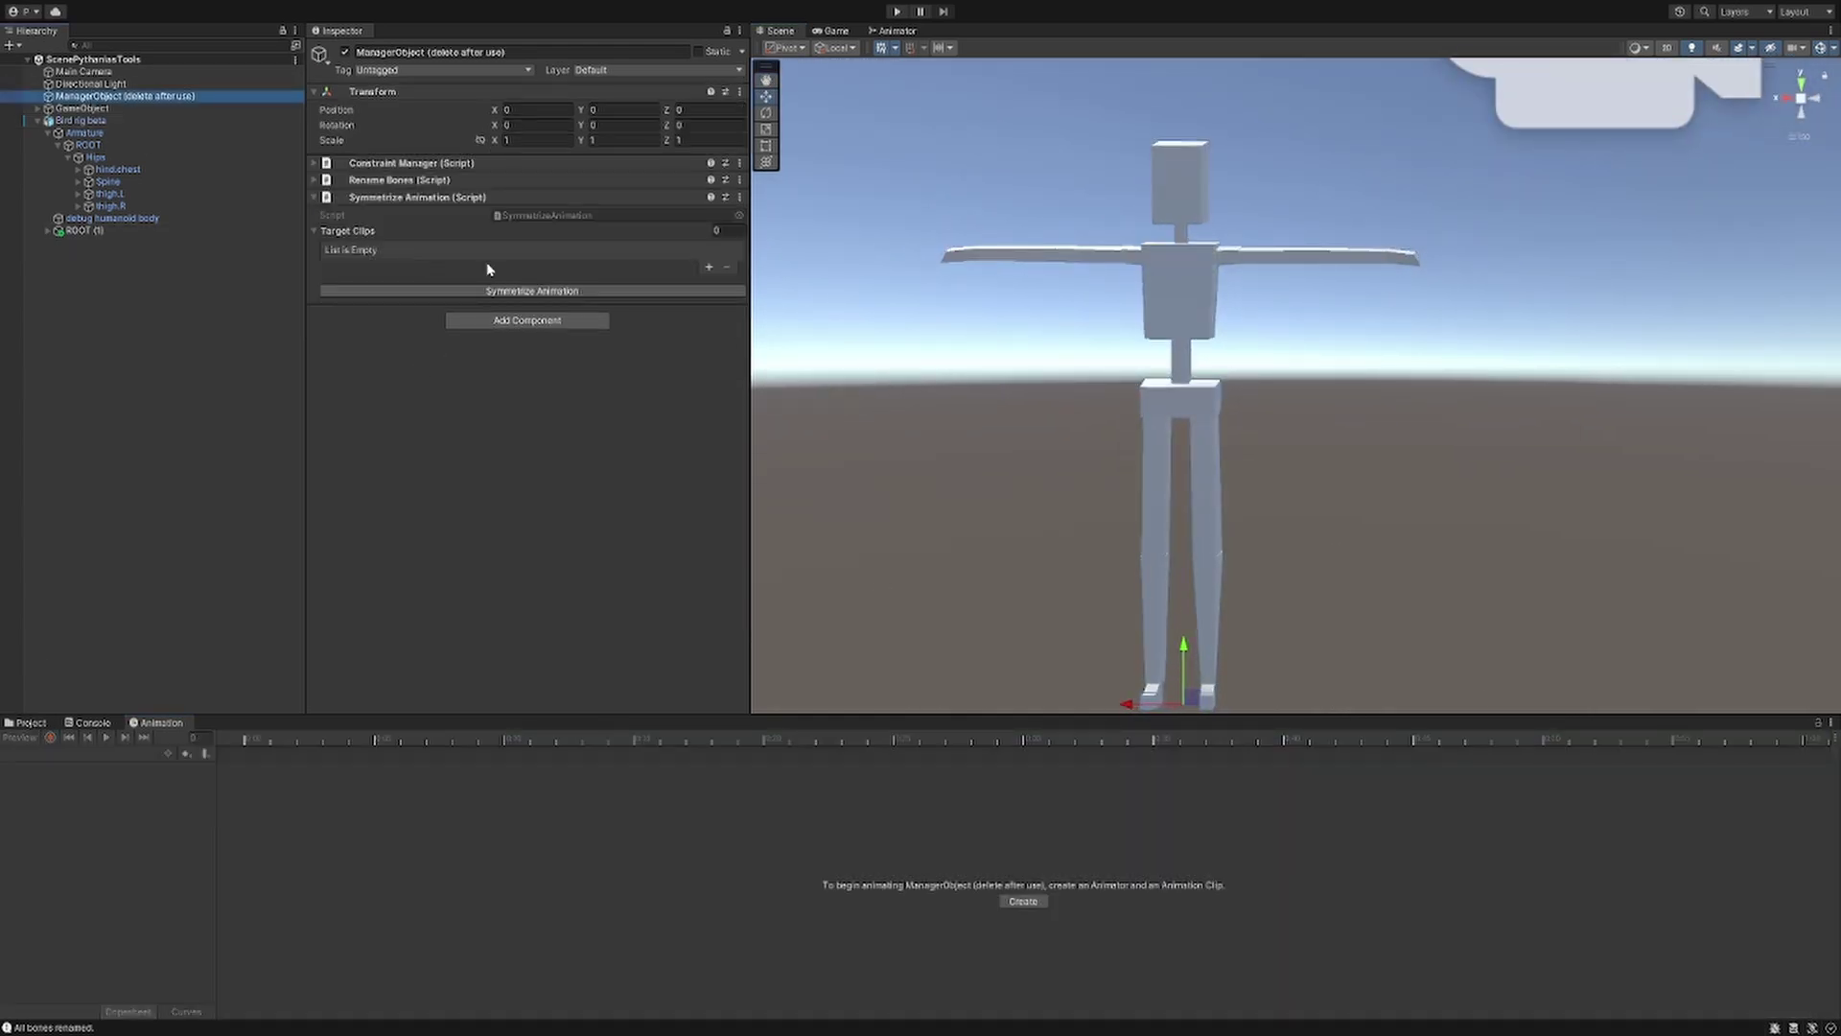
pyautogui.click(709, 266)
pyautogui.click(709, 265)
pyautogui.click(710, 280)
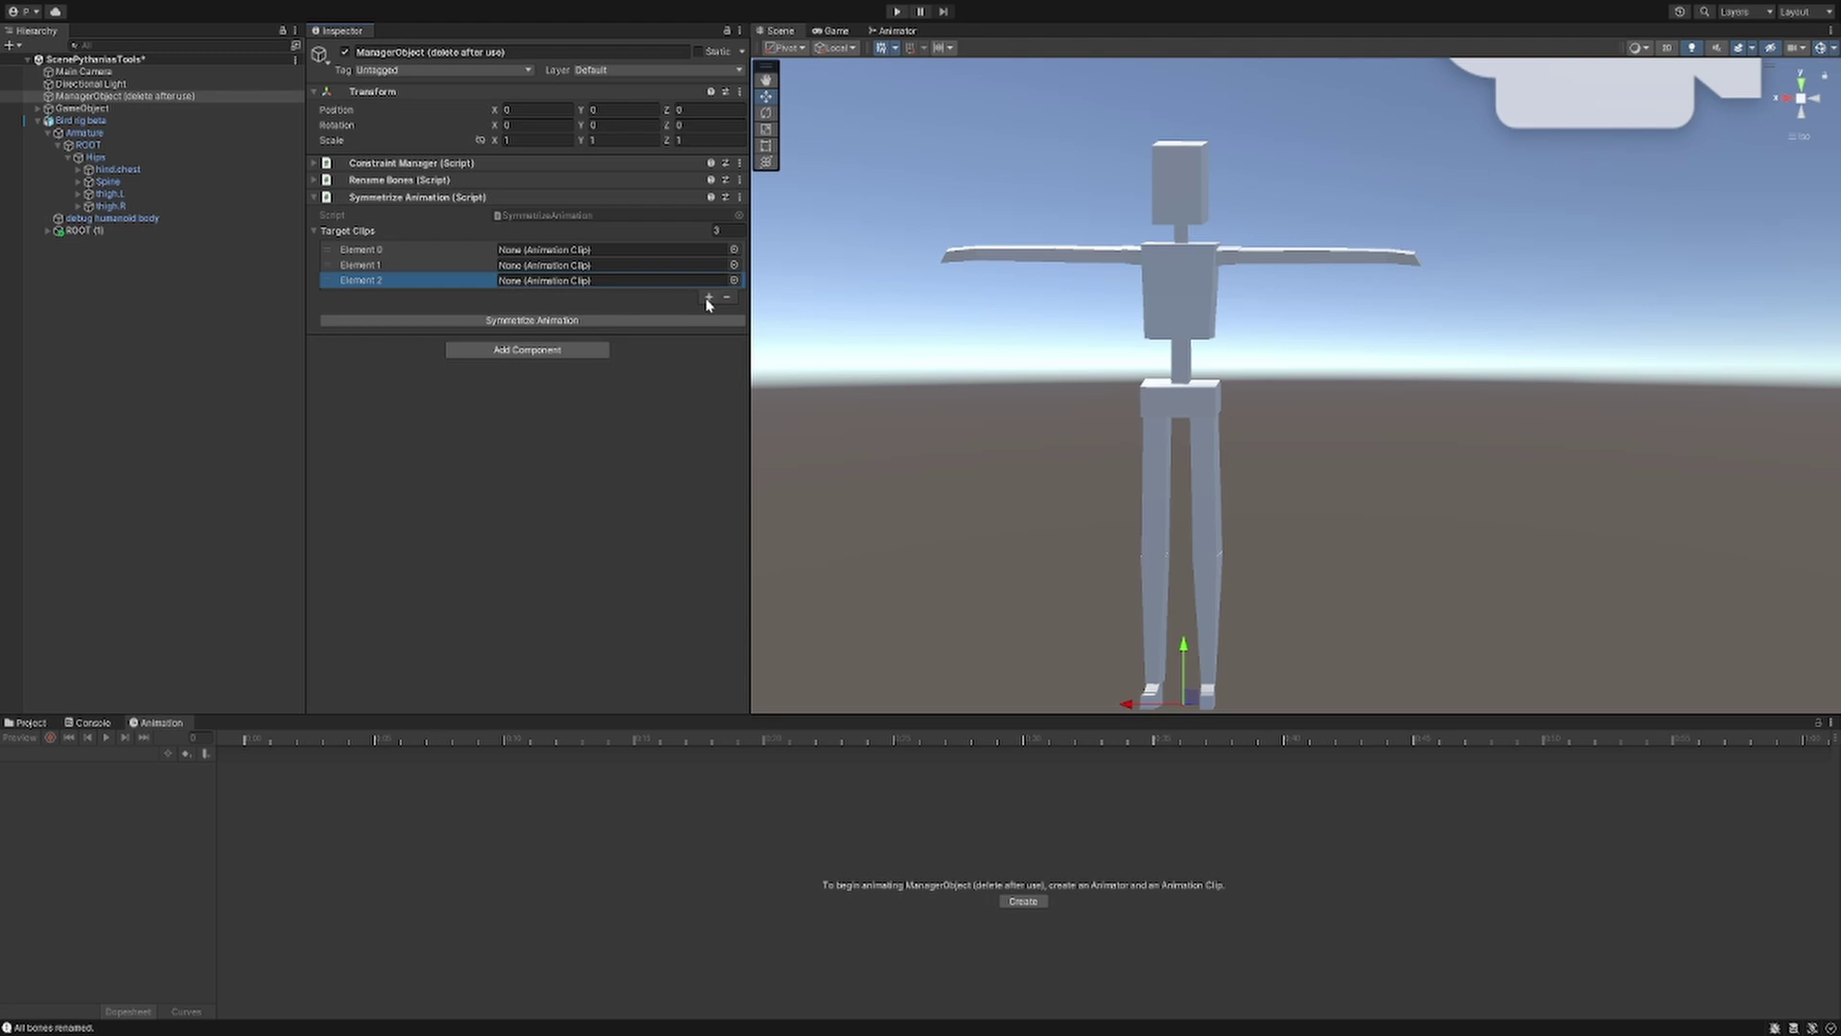
pyautogui.click(709, 297)
# - Assign Cross A, Hip twist, L arm lower and R arm raise to the target clip entries and symmetrize the animations
pyautogui.click(30, 724)
pyautogui.click(592, 806)
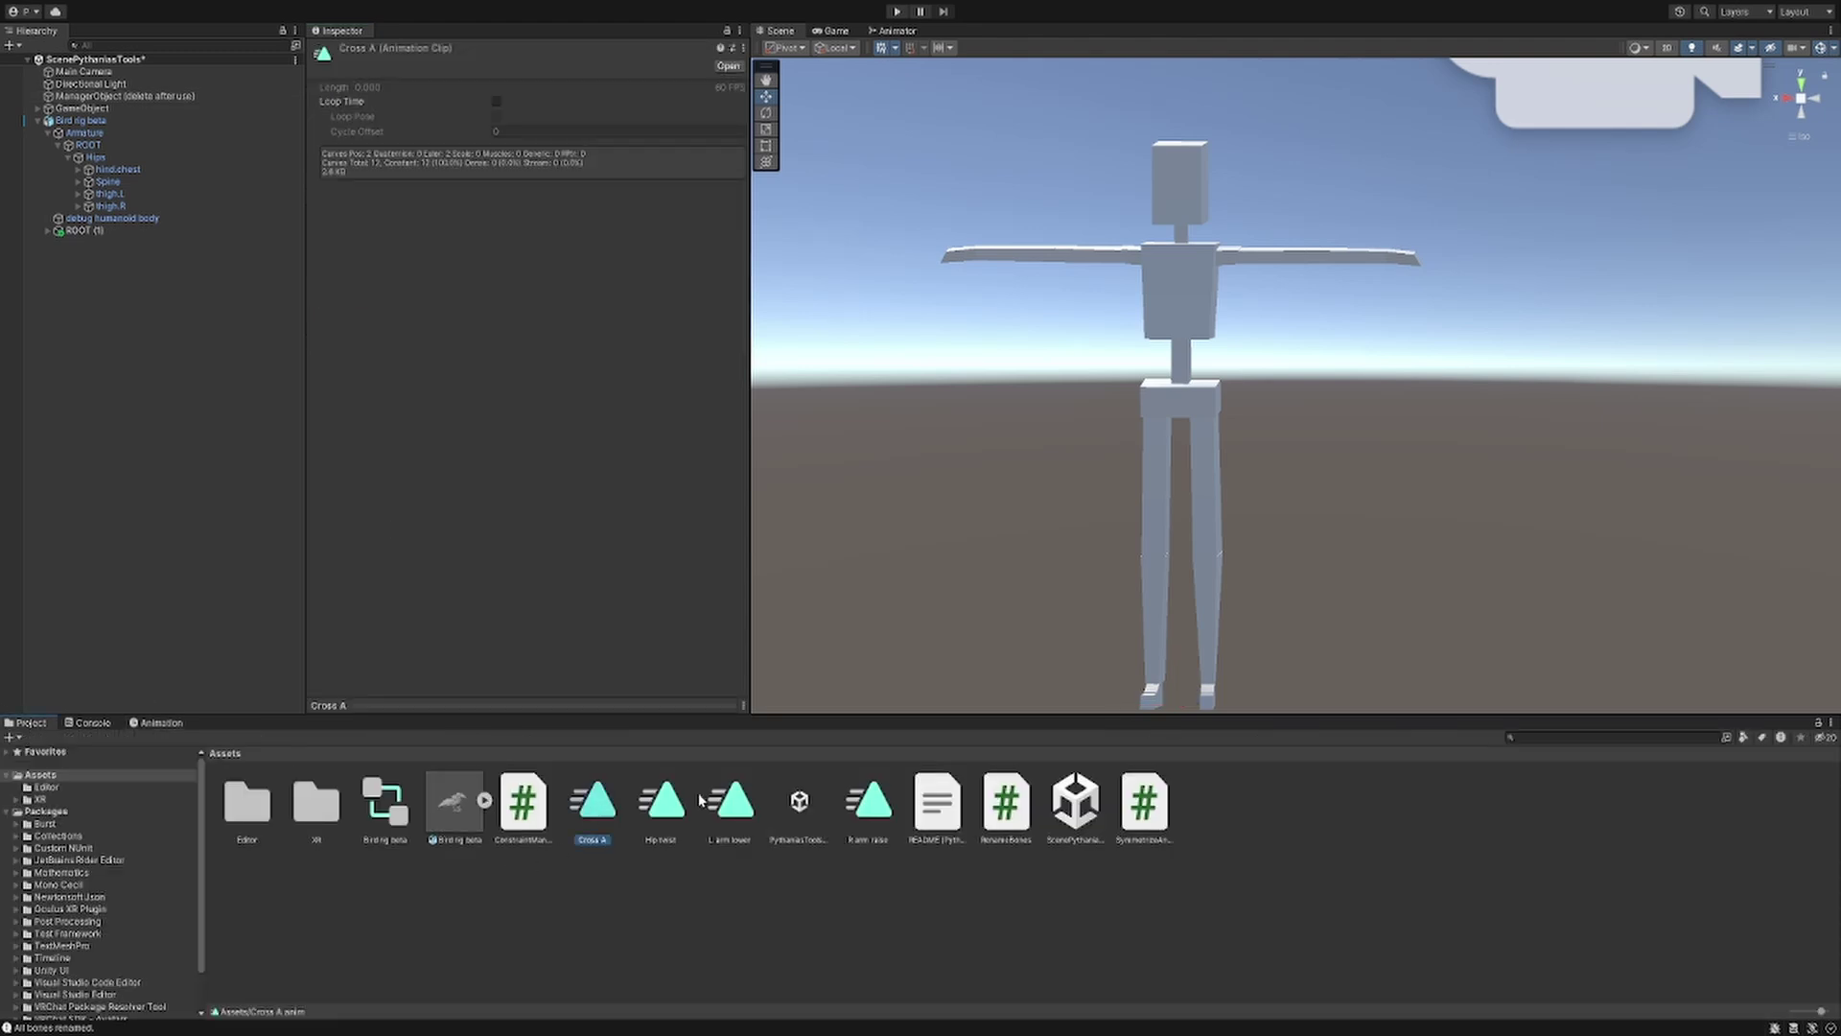
pyautogui.keyDown('shift'); pyautogui.click(731, 805); pyautogui.keyUp('shift')
pyautogui.click(64, 97)
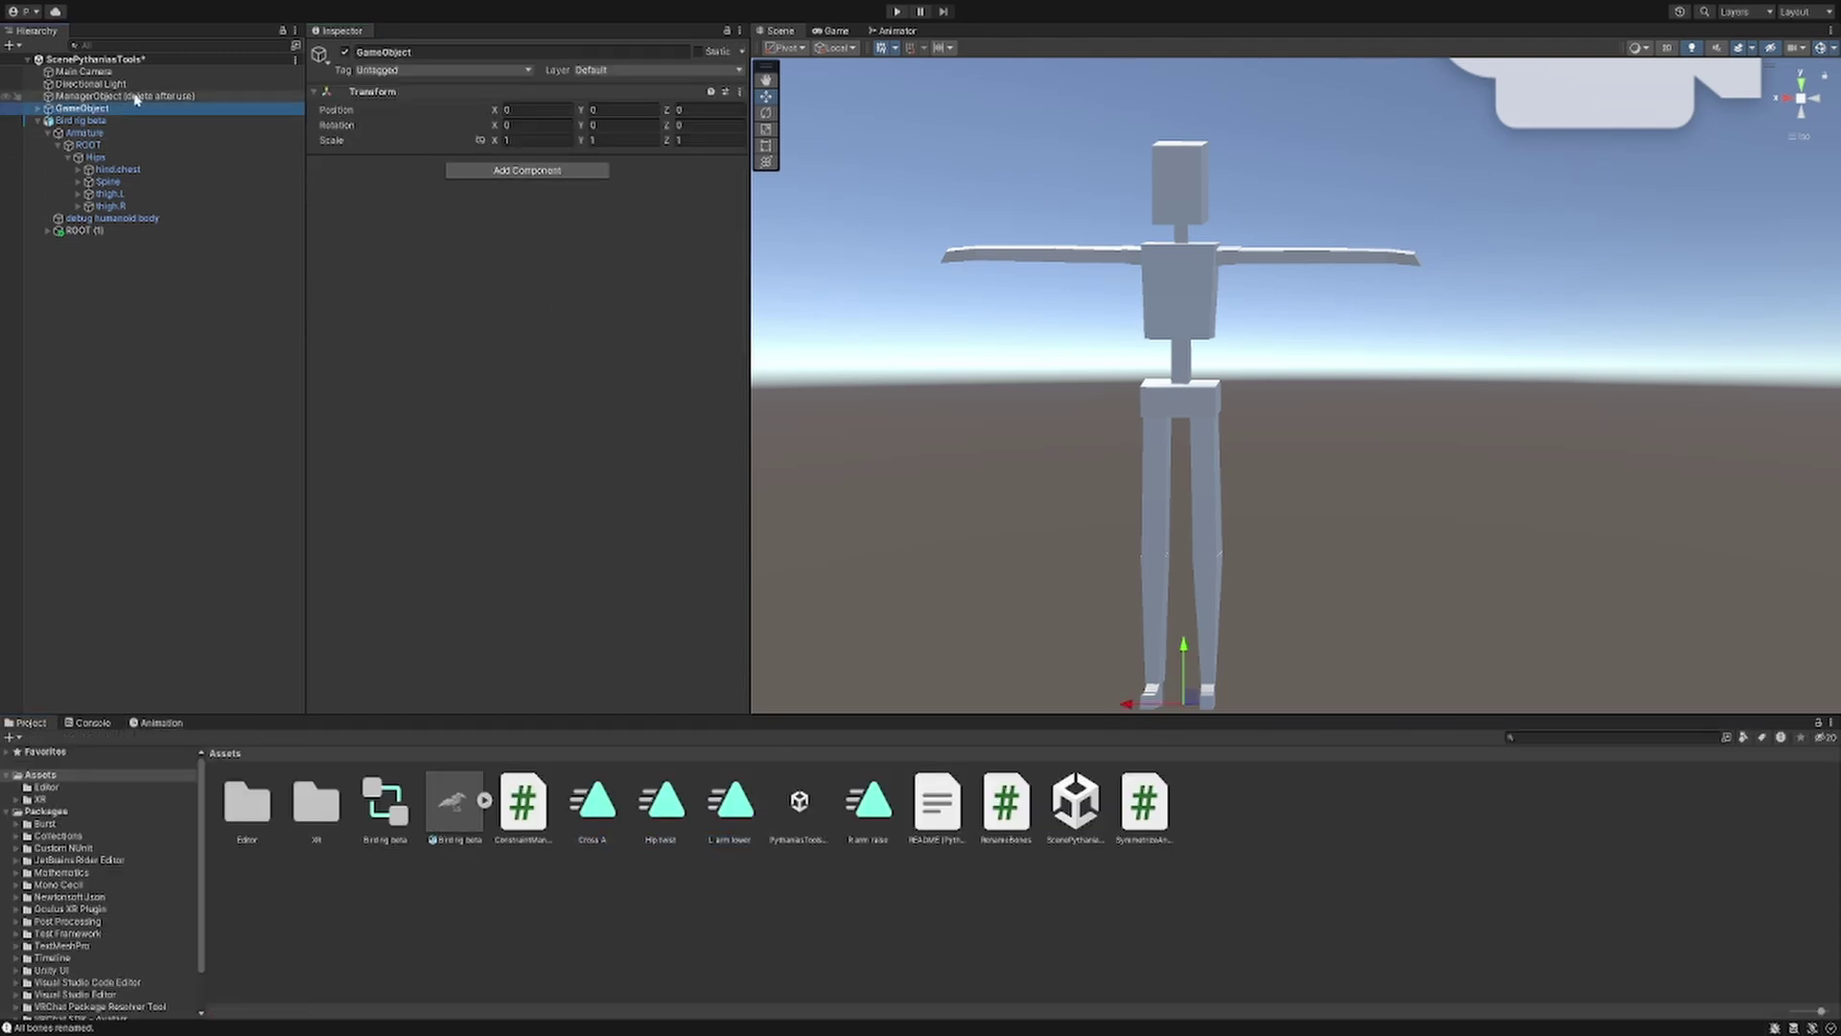
pyautogui.moveTo(591, 802); pyautogui.dragTo(517, 254)
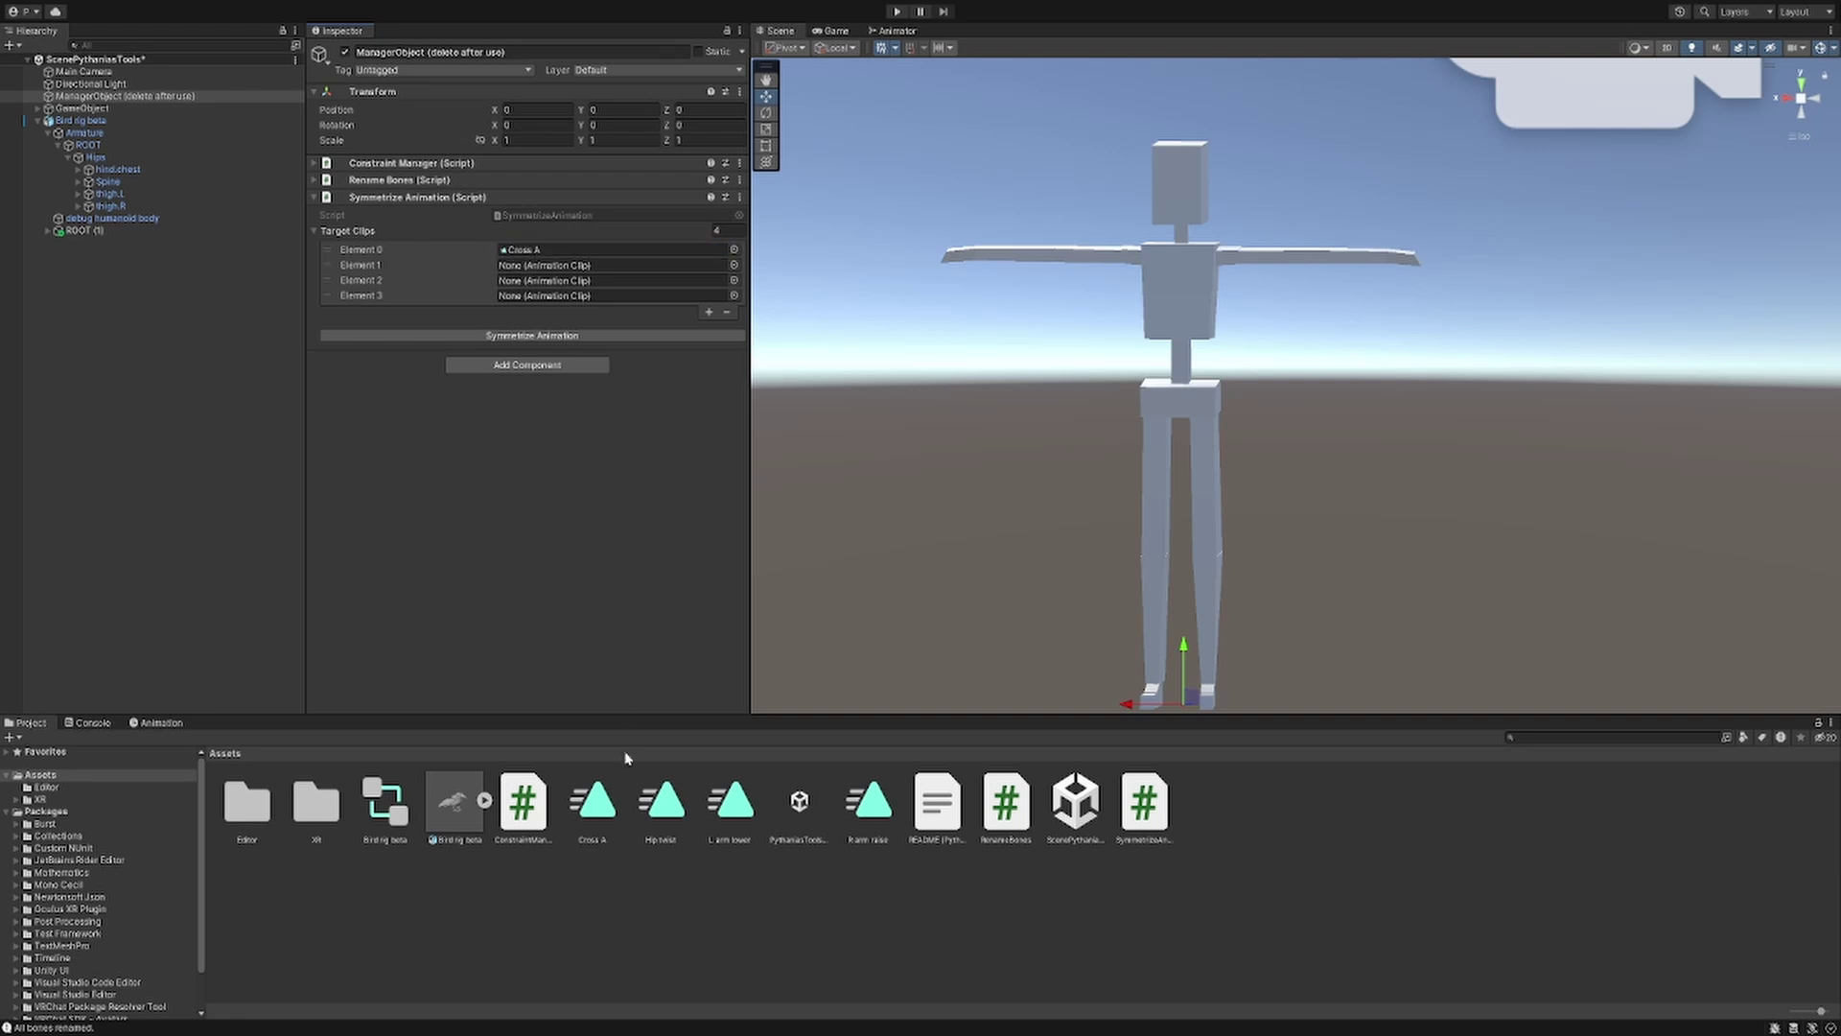
pyautogui.moveTo(660, 802); pyautogui.dragTo(535, 269)
pyautogui.moveTo(727, 778); pyautogui.dragTo(566, 284)
pyautogui.moveTo(872, 810); pyautogui.dragTo(533, 302)
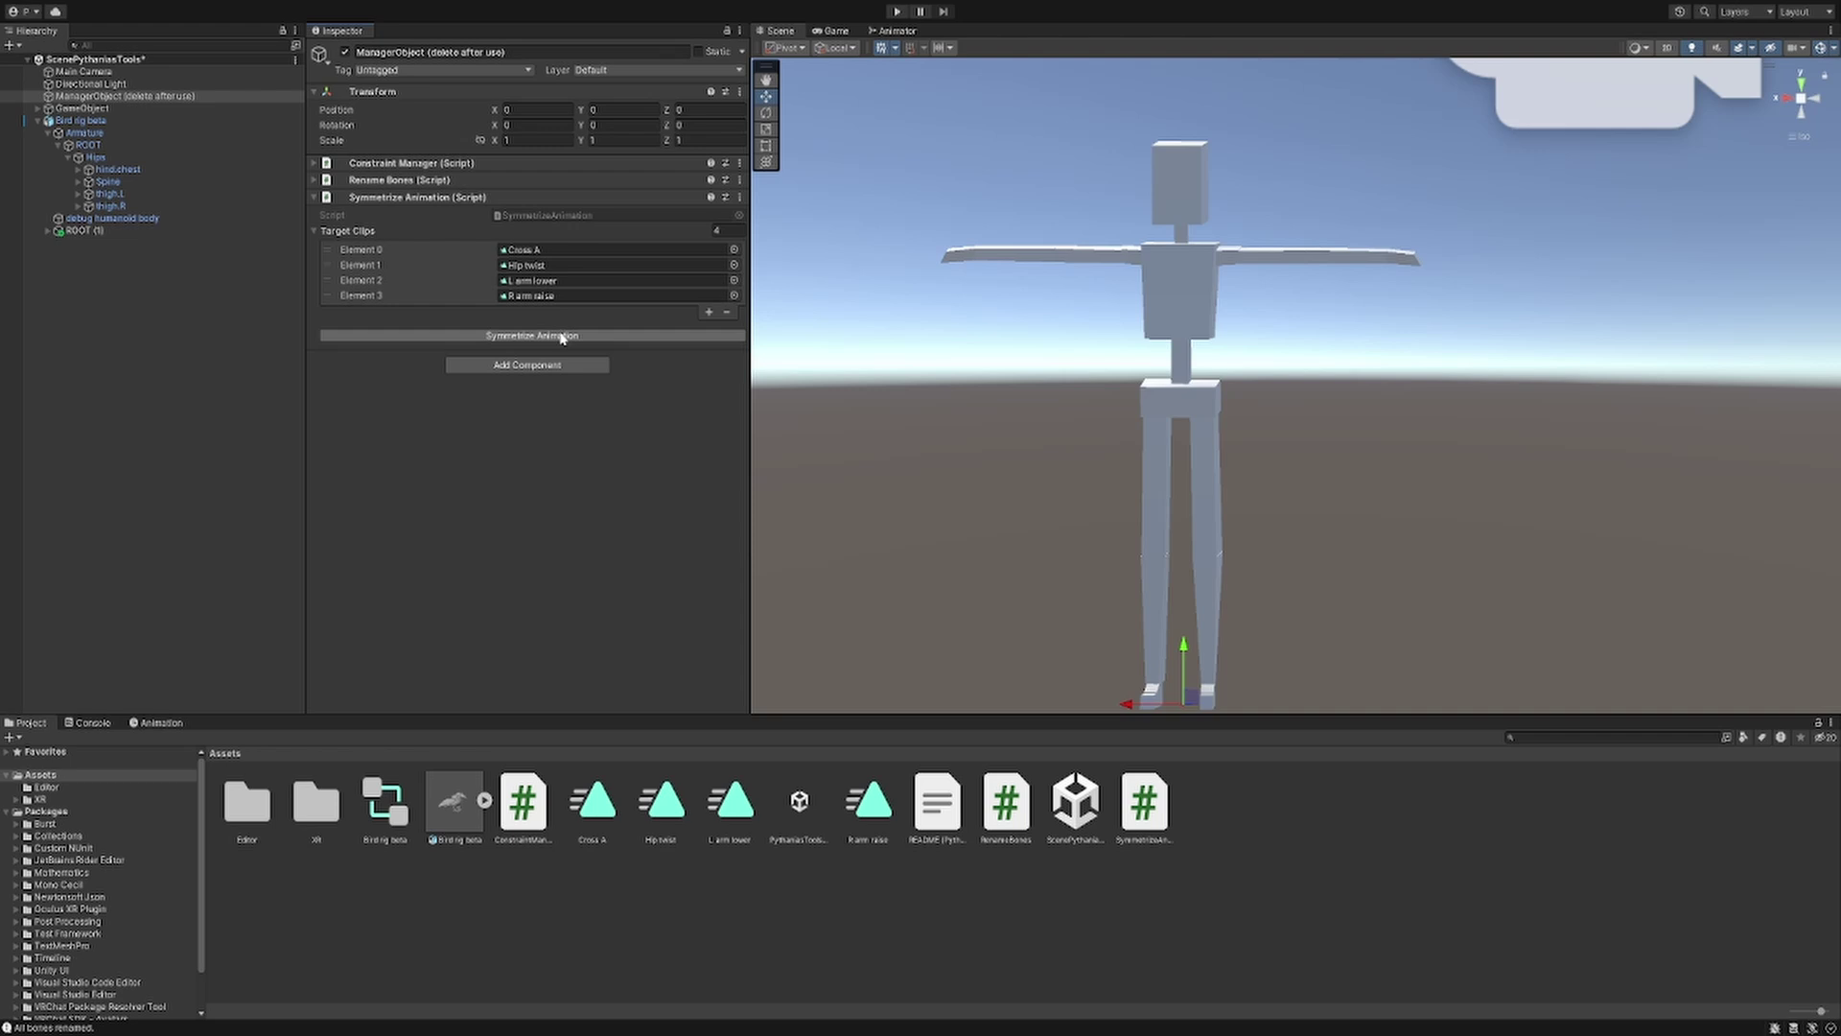
pyautogui.click(563, 338)
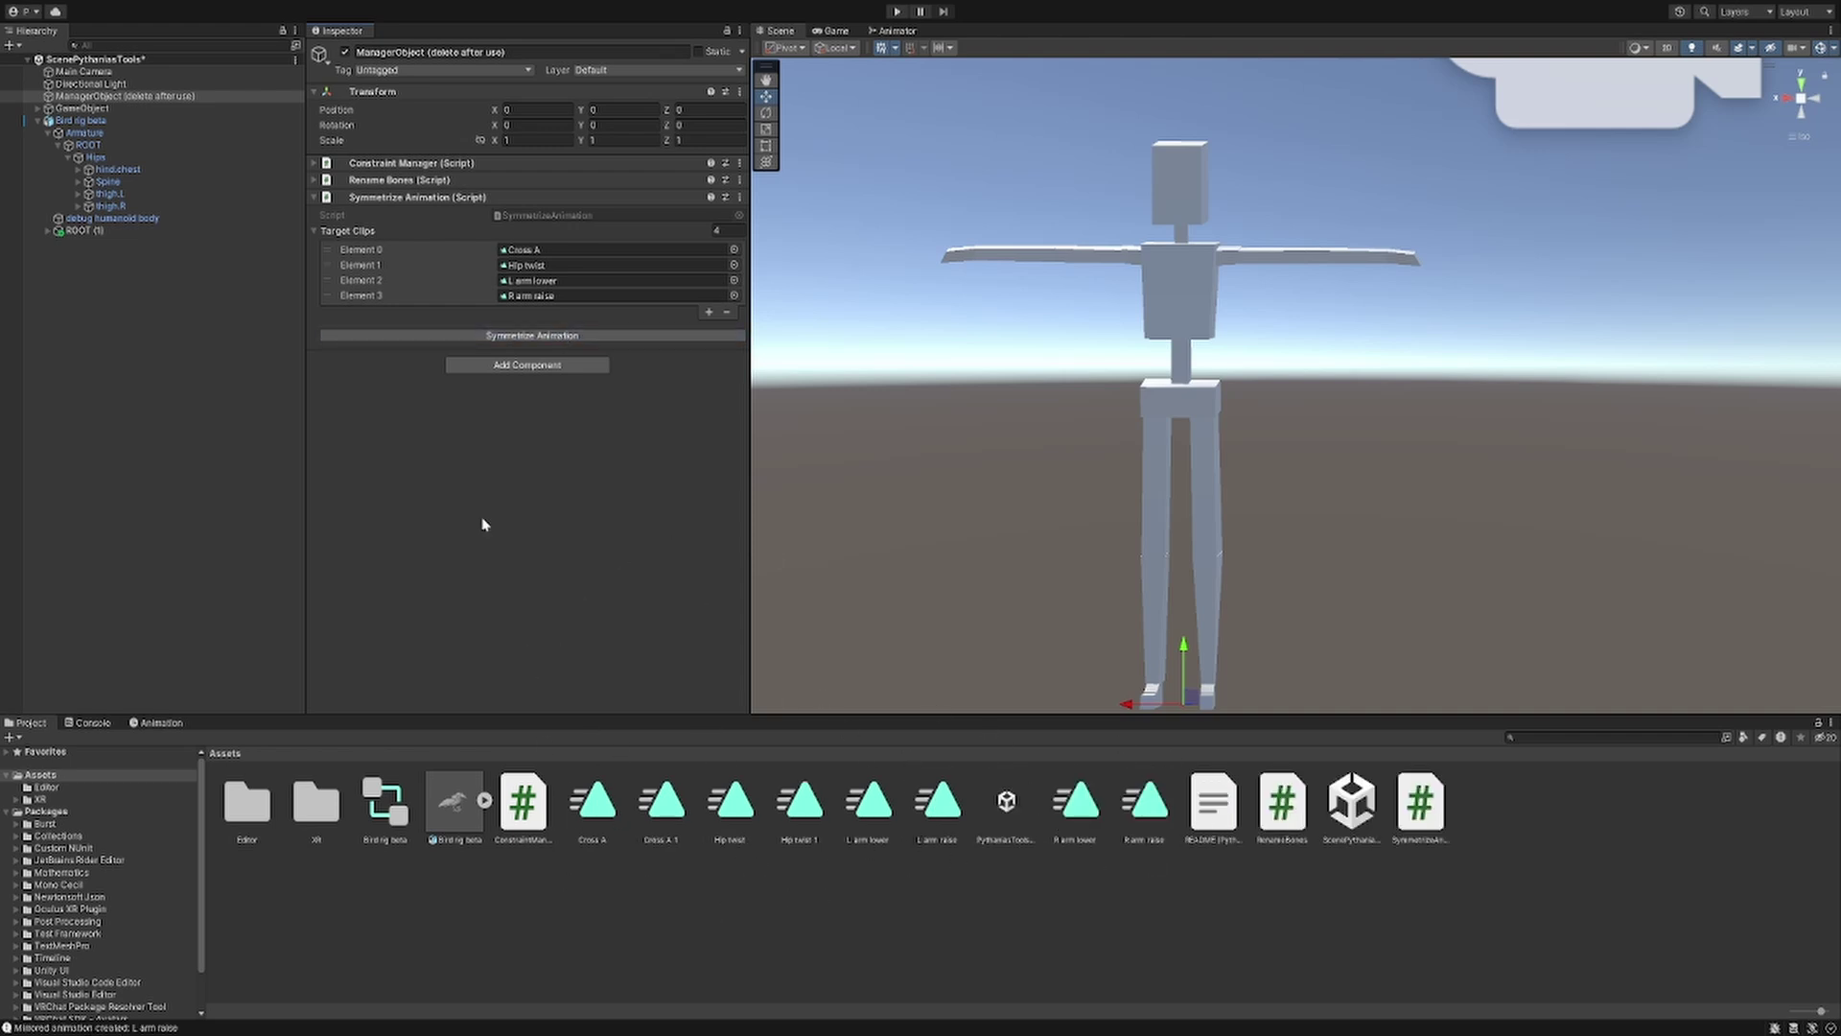
# - Open Bird rig beta's animator graph and delete the existing clip states, keeping the empty default state
pyautogui.click(67, 122)
pyautogui.click(158, 722)
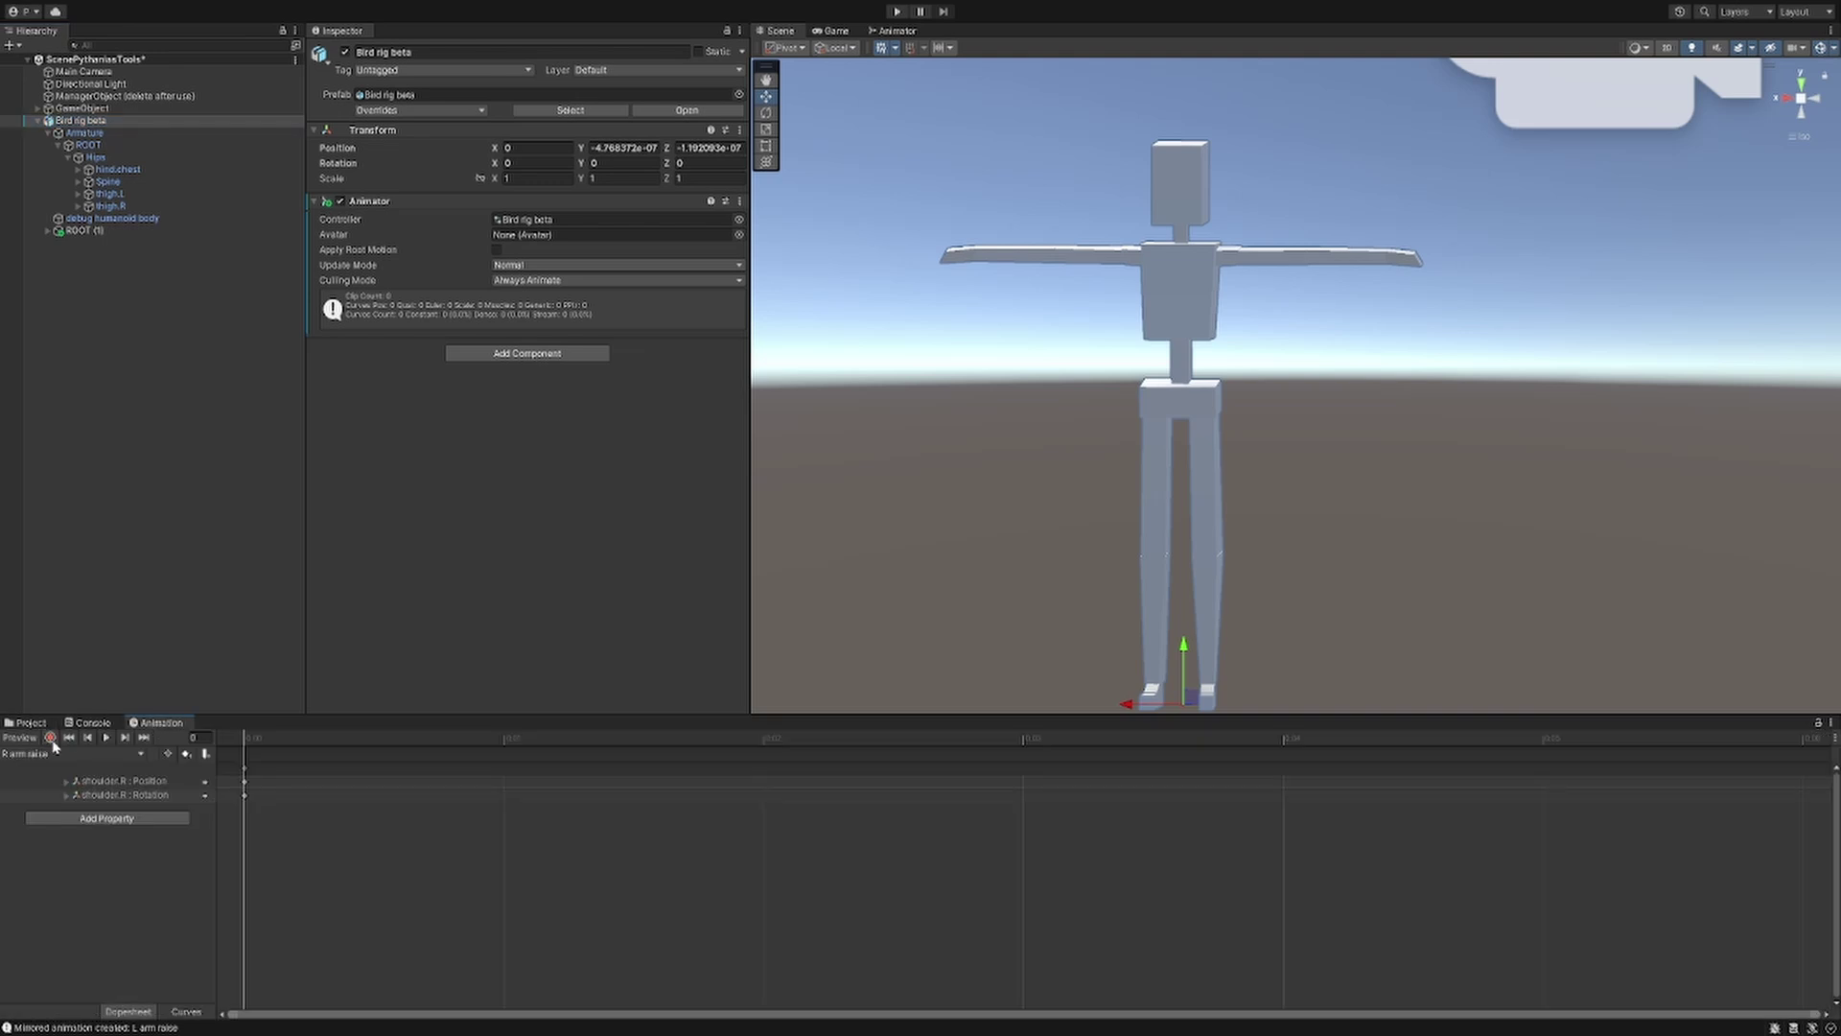
pyautogui.click(892, 30)
pyautogui.moveTo(1276, 307); pyautogui.dragTo(1367, 467)
pyautogui.press('Delete')
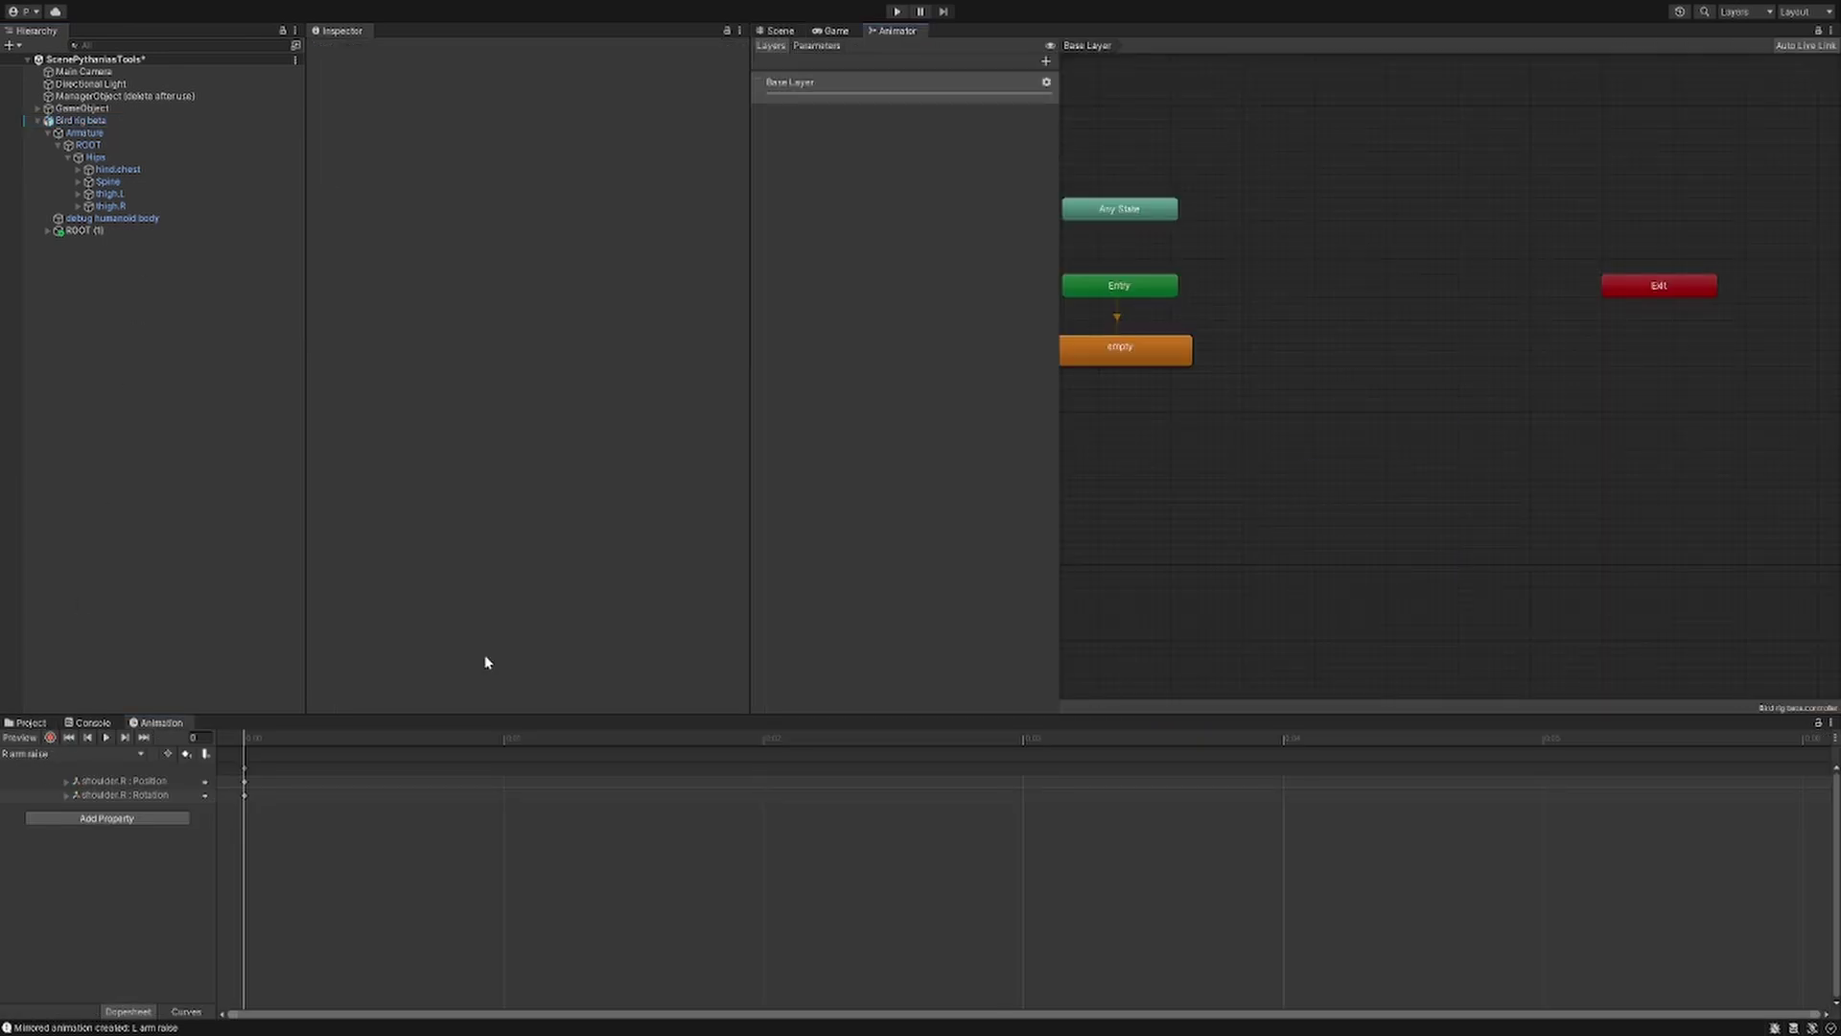
# - Add all eight original and mirrored animation clips from the project assets as states in the Base Layer graph
pyautogui.click(24, 722)
pyautogui.click(595, 810)
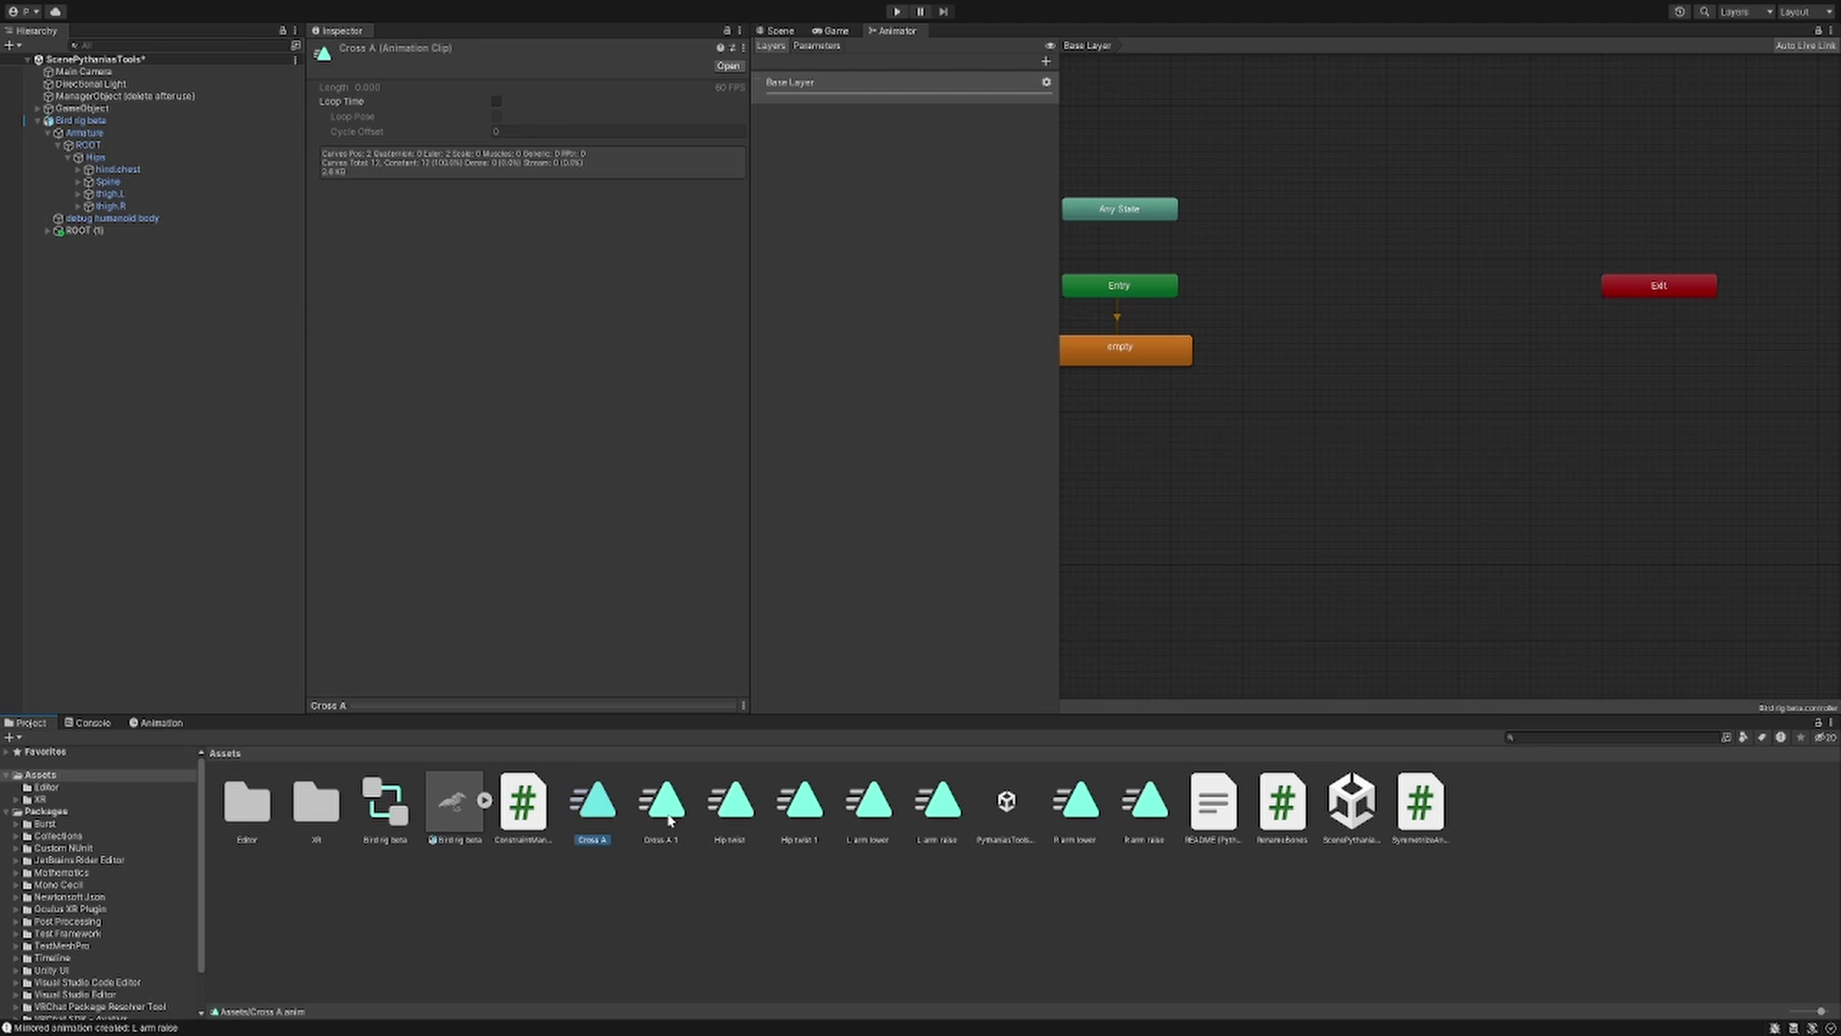
pyautogui.keyDown('shift'); pyautogui.click(954, 815); pyautogui.keyUp('shift')
pyautogui.keyDown('ctrl'); pyautogui.click(1074, 813); pyautogui.keyUp('ctrl')
pyautogui.keyDown('ctrl'); pyautogui.click(1141, 811); pyautogui.keyUp('ctrl')
pyautogui.moveTo(1123, 811); pyautogui.dragTo(1308, 396)
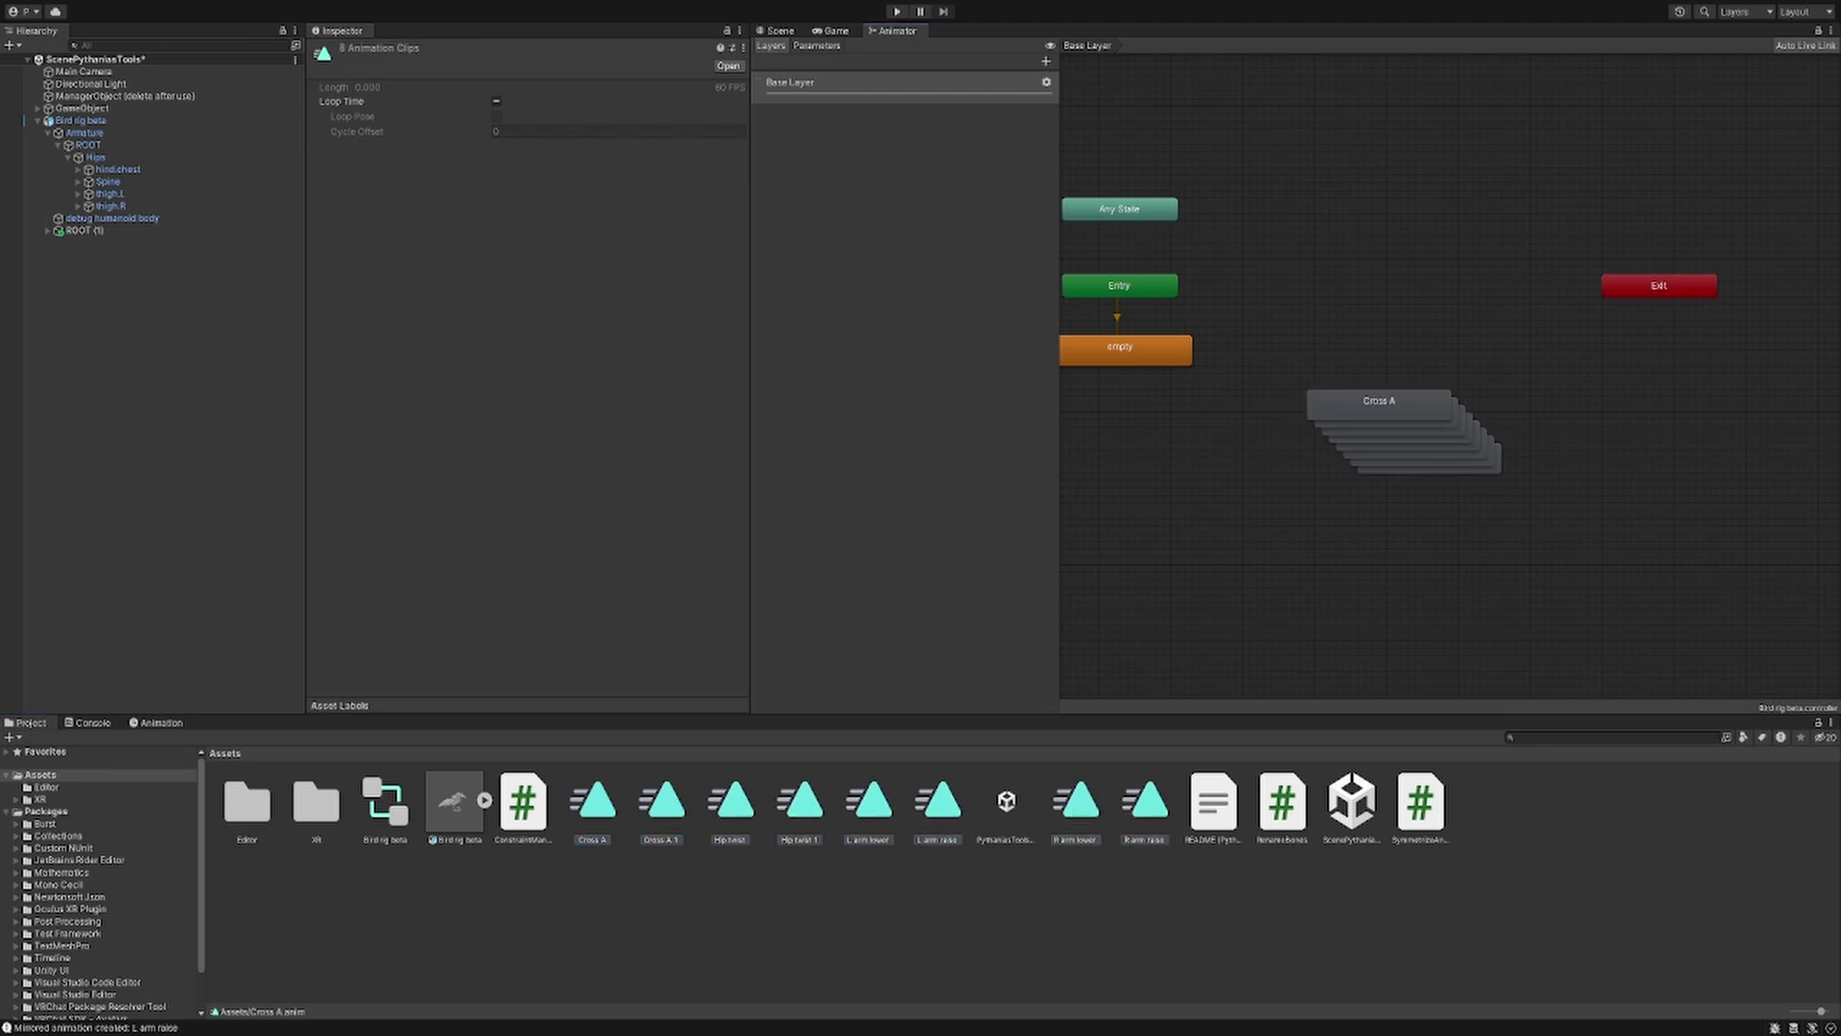
# - Return to the scene and preview the original Cross A clip on Bird rig beta
pyautogui.click(775, 31)
pyautogui.click(96, 121)
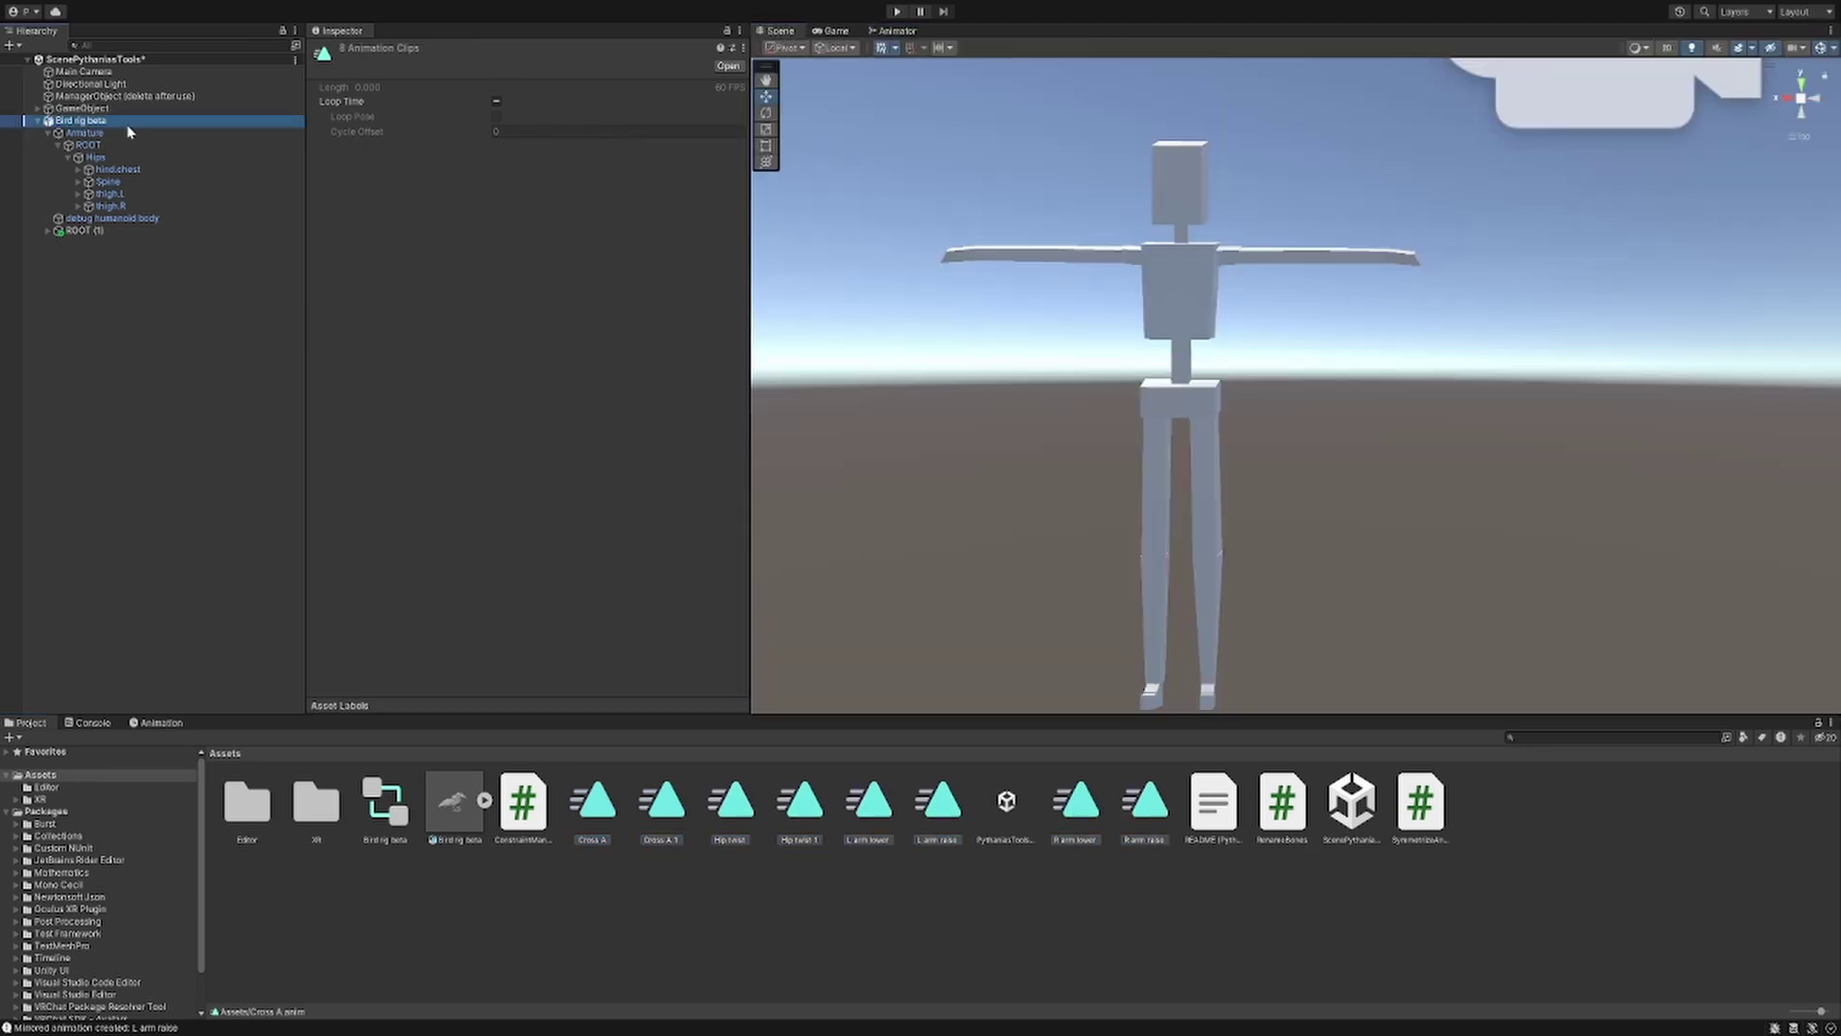
pyautogui.click(135, 725)
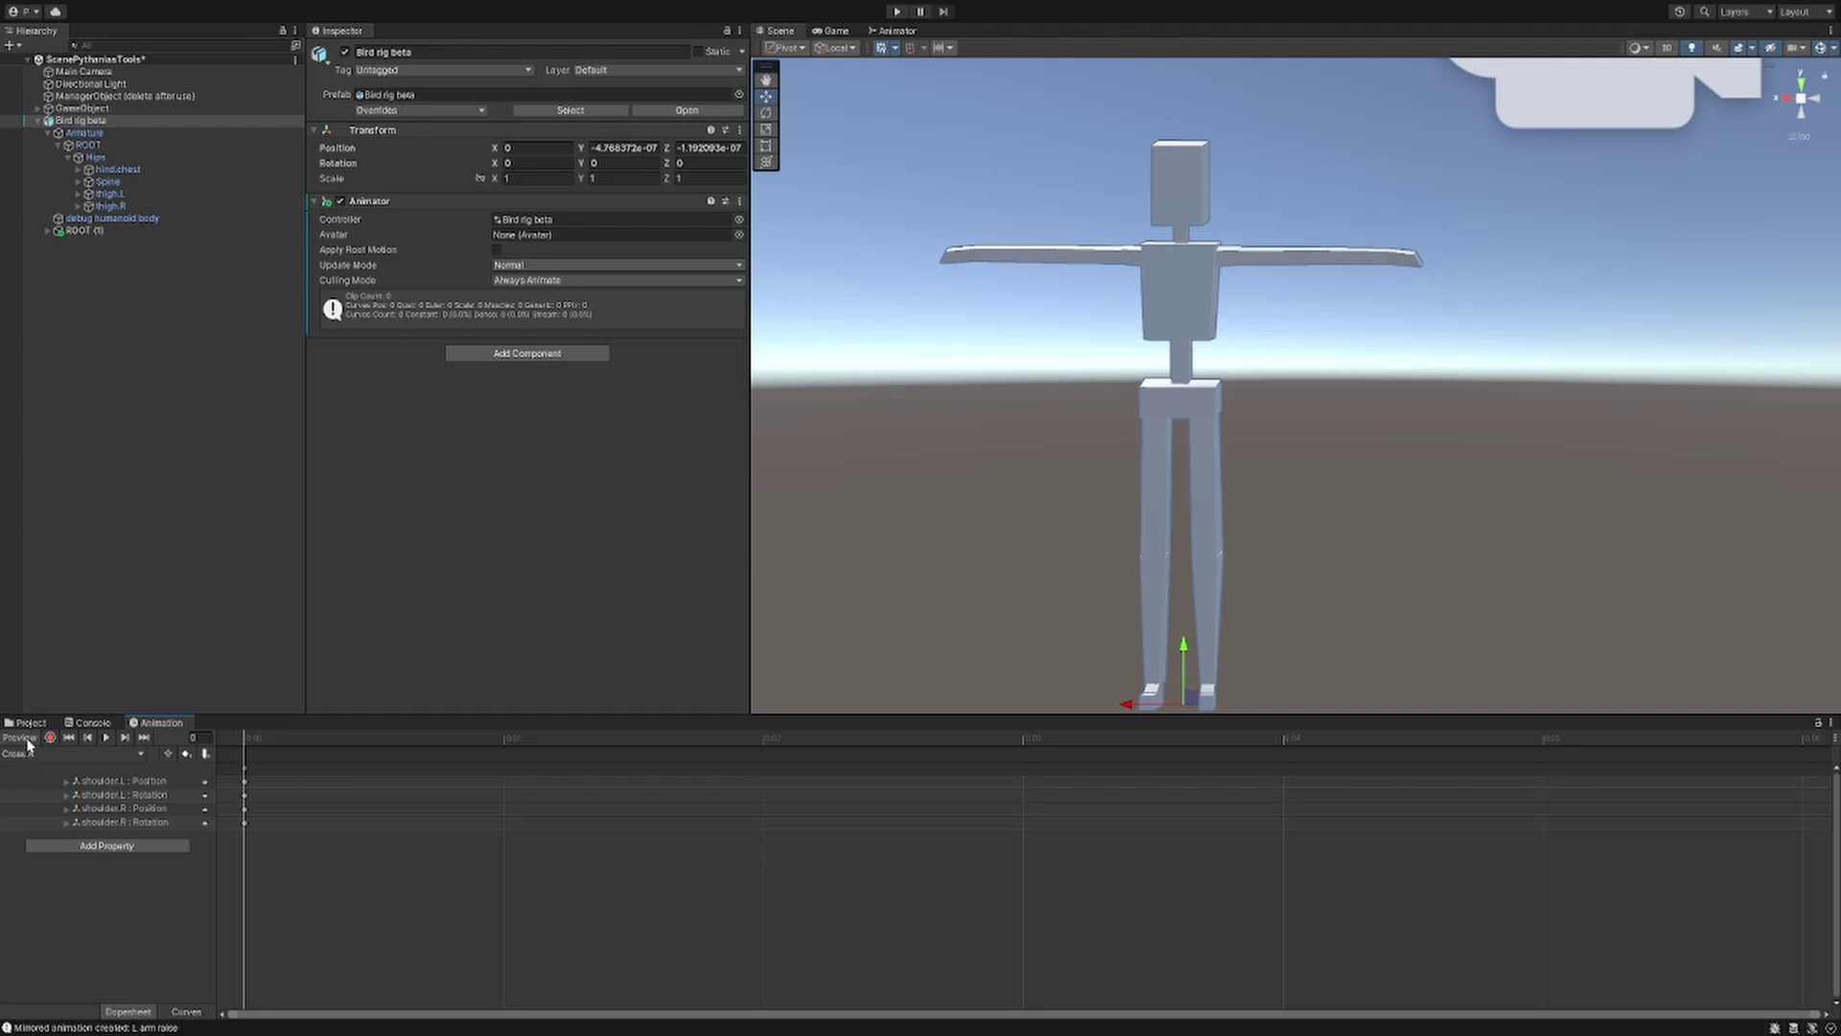
pyautogui.click(19, 737)
pyautogui.moveTo(1189, 402)
pyautogui.keyDown('alt'); pyautogui.mouseDown()
pyautogui.moveTo(1267, 351)
pyautogui.moveTo(1204, 412)
pyautogui.mouseUp(); pyautogui.keyUp('alt')
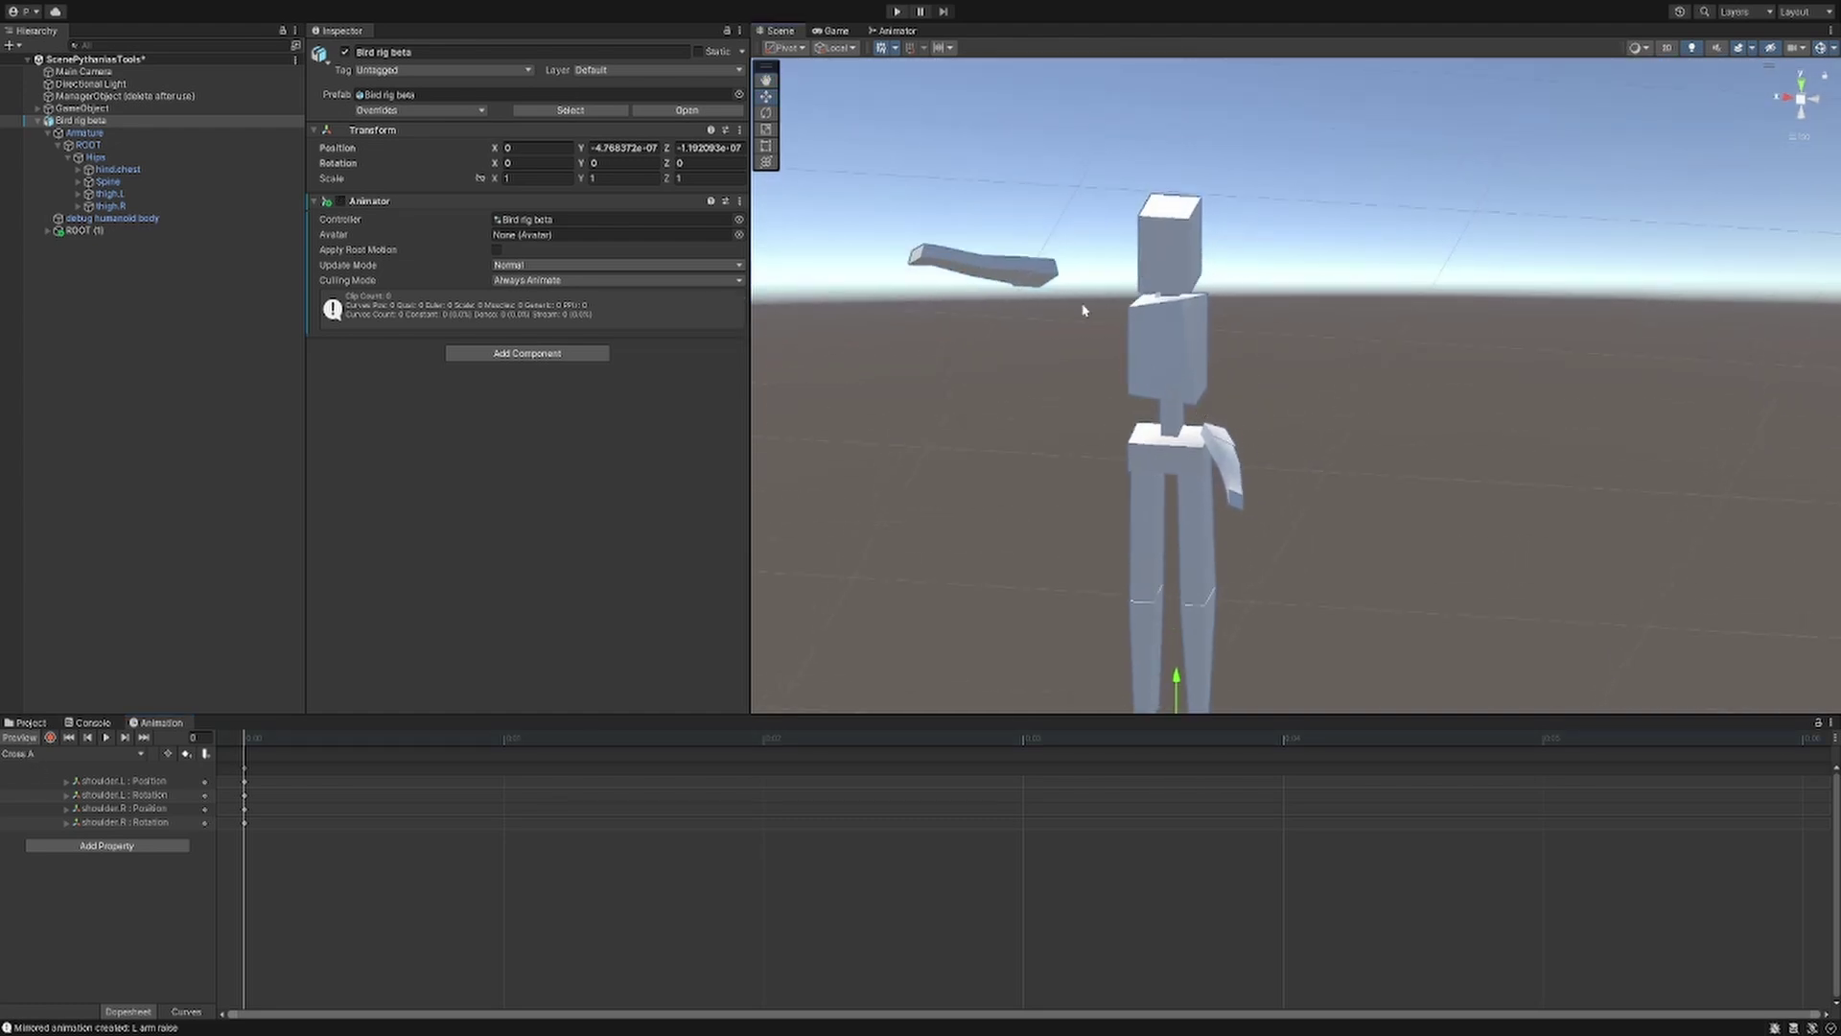
# - Preview the mirrored Cross A 1 clip and examine its arm pose from several angles
pyautogui.click(72, 754)
pyautogui.click(25, 790)
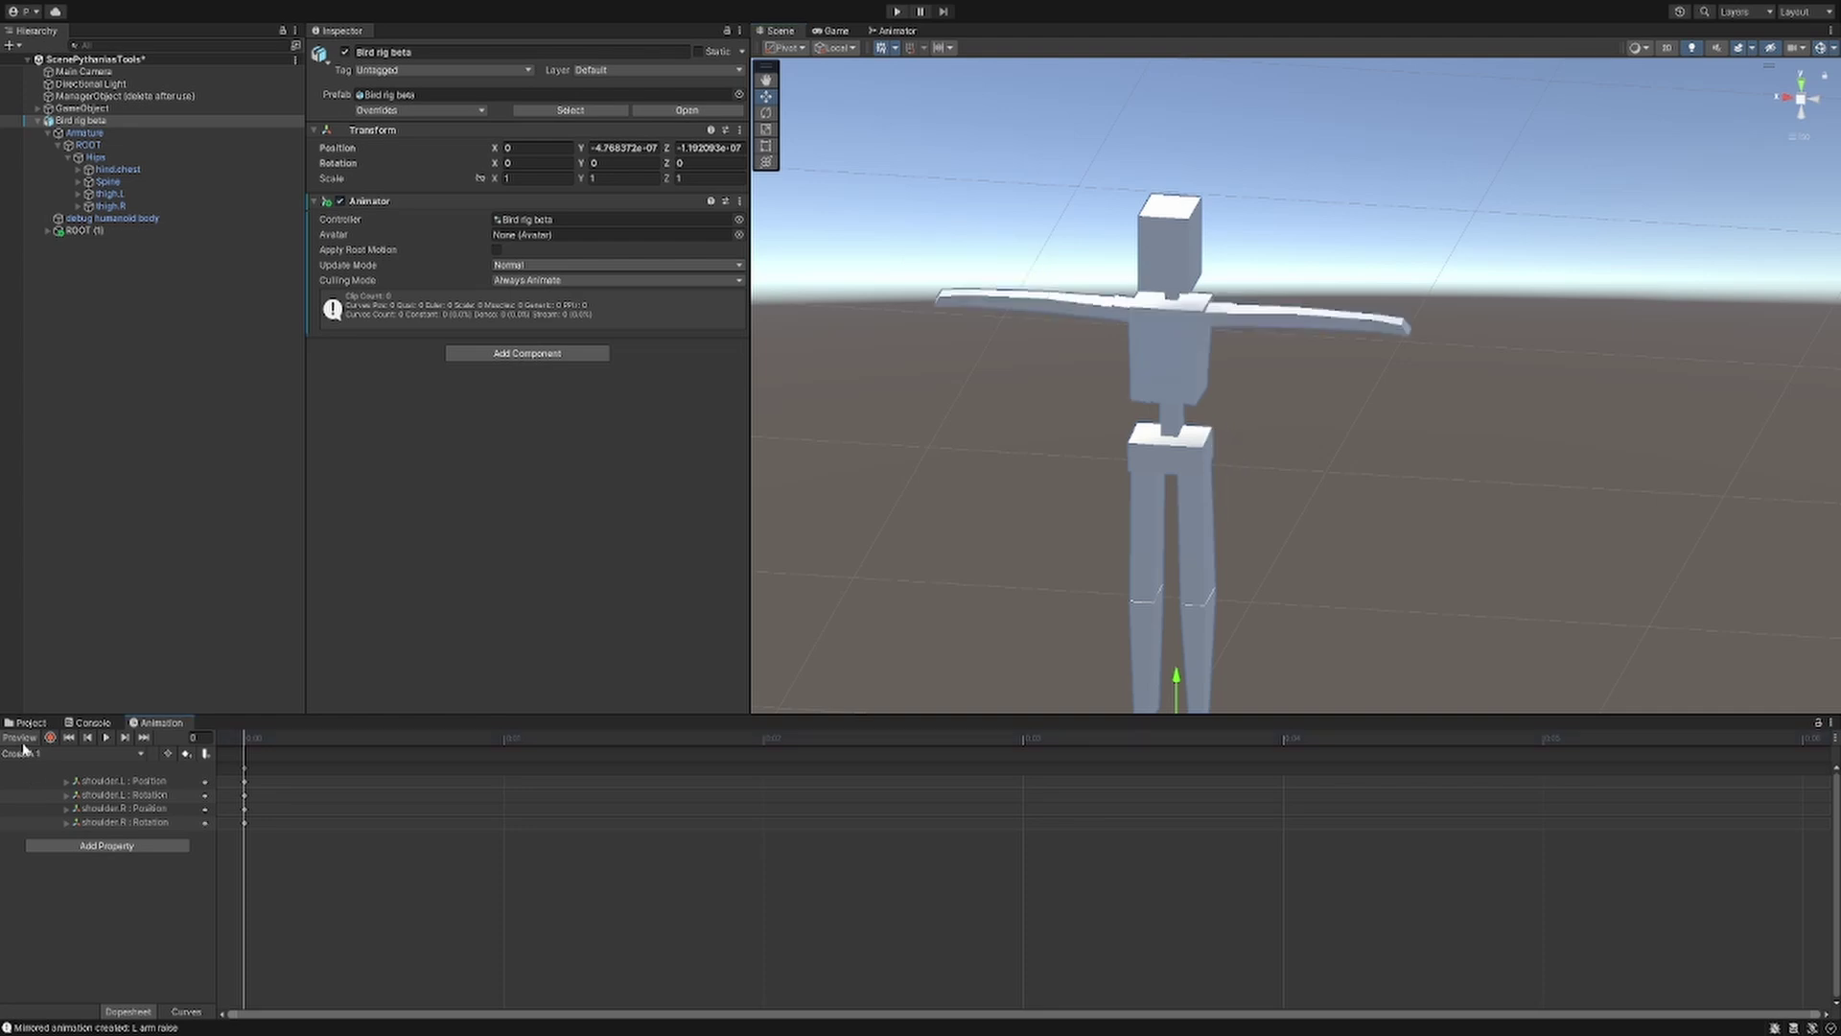
pyautogui.keyDown('alt'); pyautogui.moveTo(1103, 517); pyautogui.dragTo(1185, 508); pyautogui.keyUp('alt')
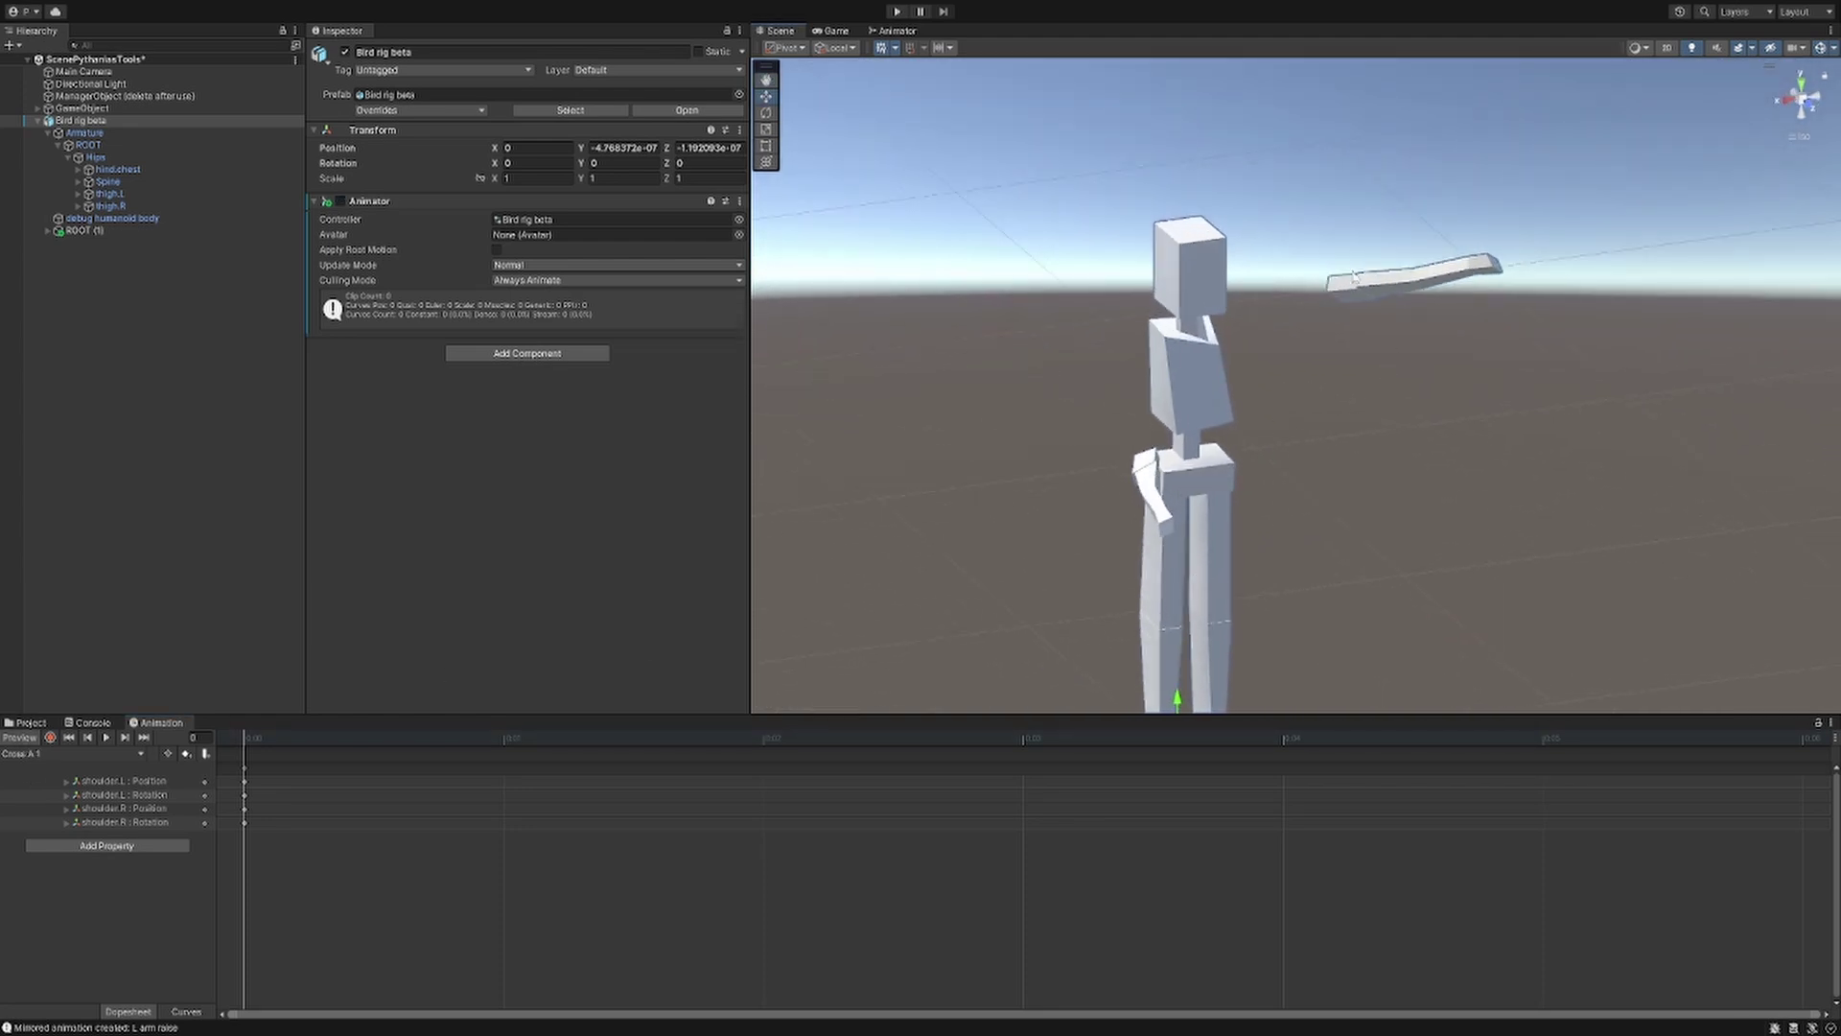
pyautogui.keyDown('alt'); pyautogui.moveTo(1319, 529); pyautogui.dragTo(1300, 468); pyautogui.keyUp('alt')
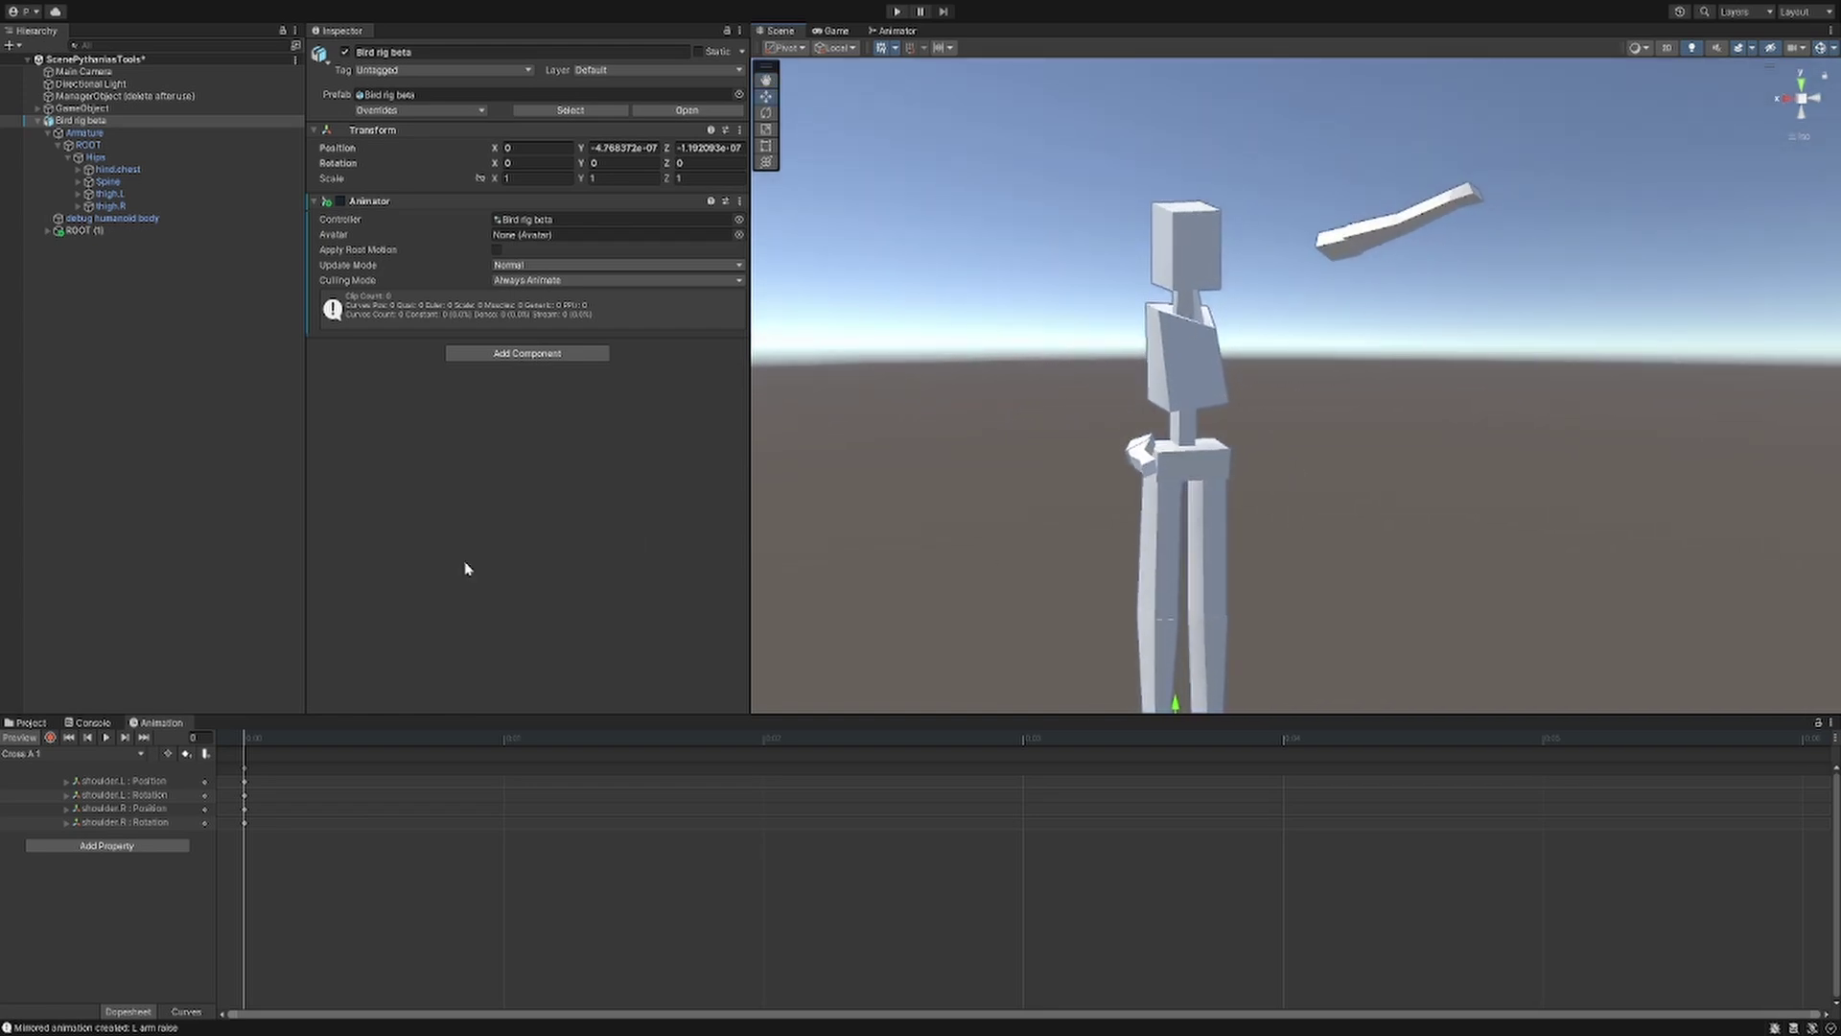
pyautogui.keyDown('alt'); pyautogui.moveTo(1101, 378); pyautogui.dragTo(1381, 374); pyautogui.keyUp('alt')
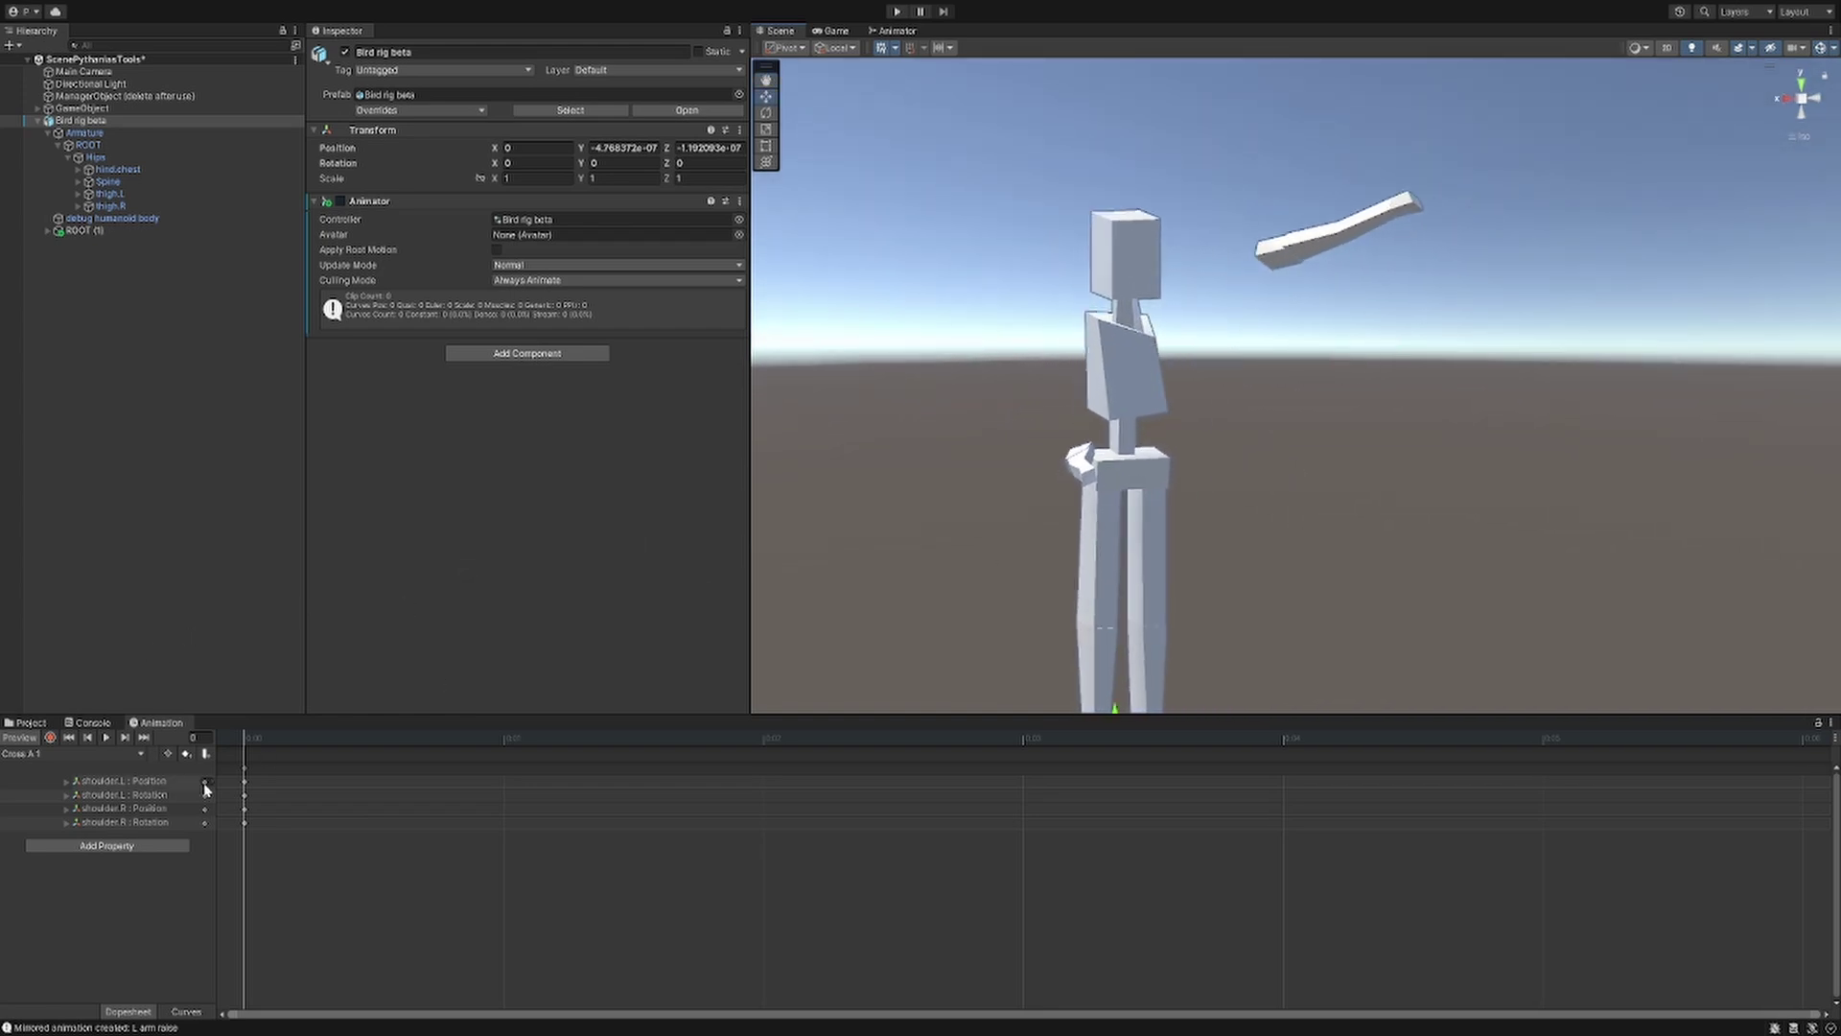
# - Preview the original Hip twist clip and view the tilted upper body from the front
pyautogui.click(61, 759)
pyautogui.click(20, 811)
pyautogui.click(38, 754)
pyautogui.click(25, 746)
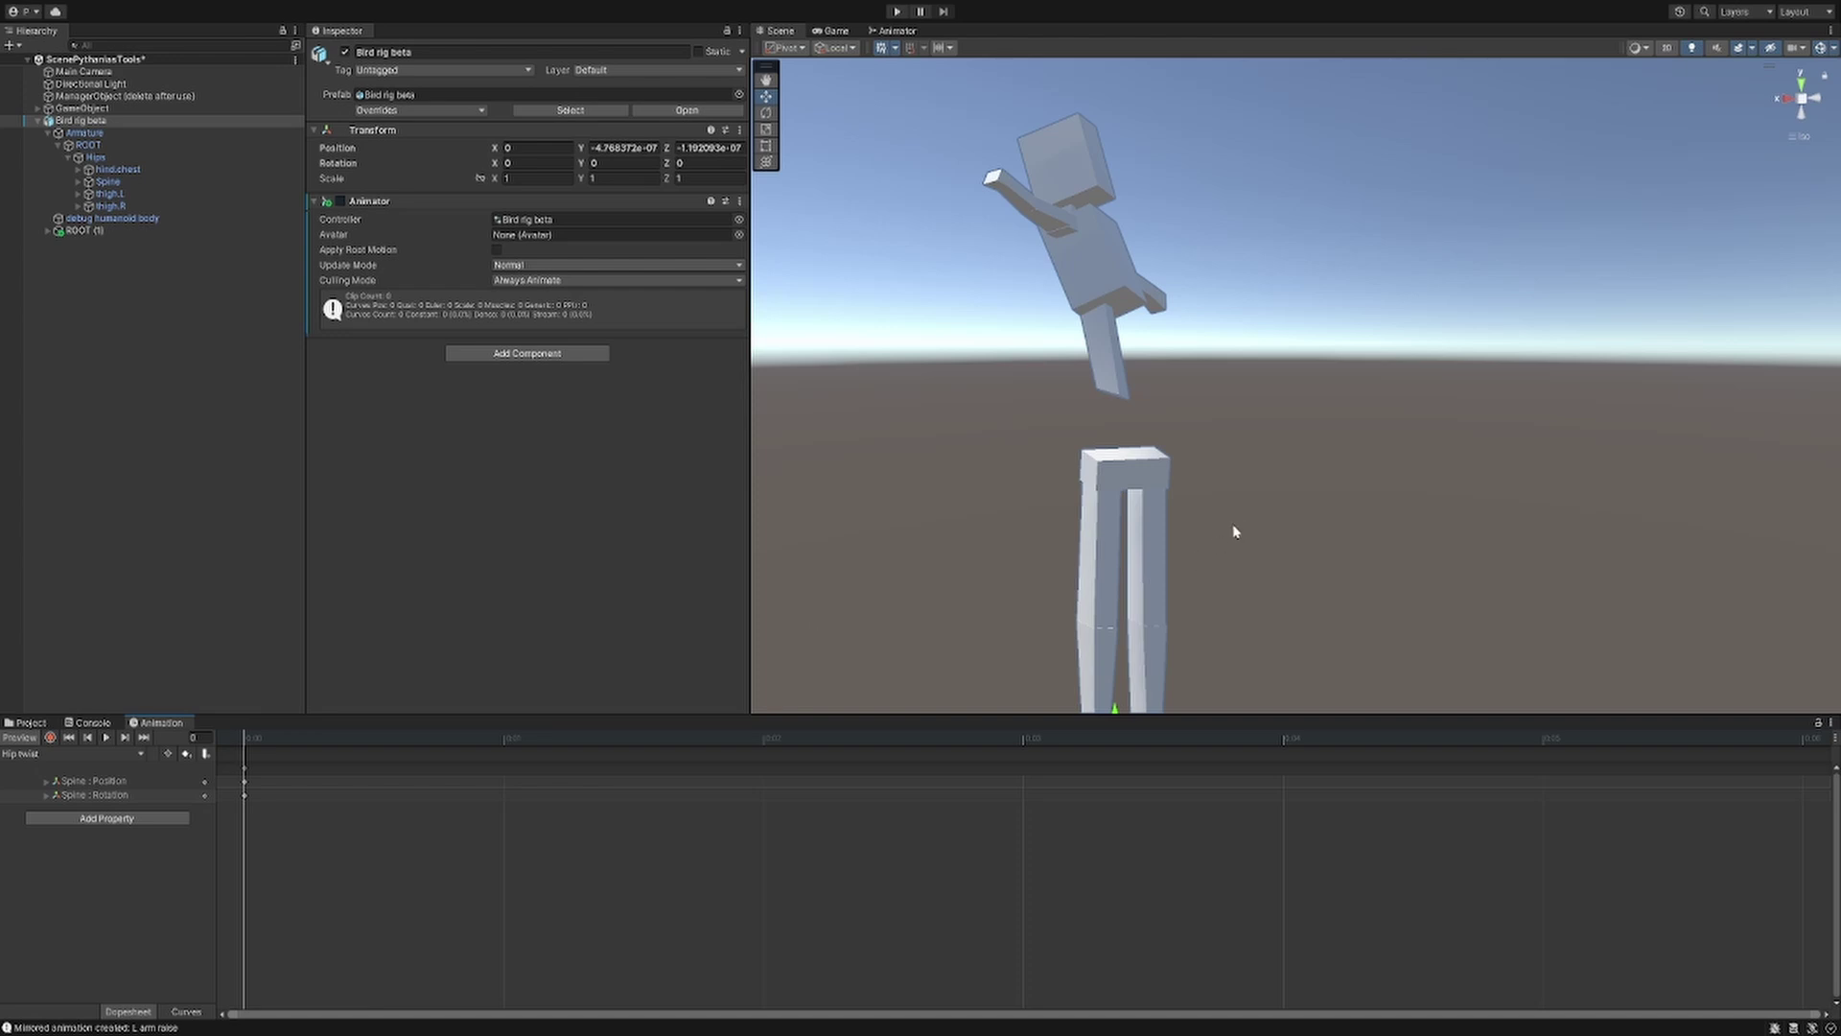
pyautogui.keyDown('alt'); pyautogui.moveTo(1208, 522); pyautogui.dragTo(1109, 443); pyautogui.keyUp('alt')
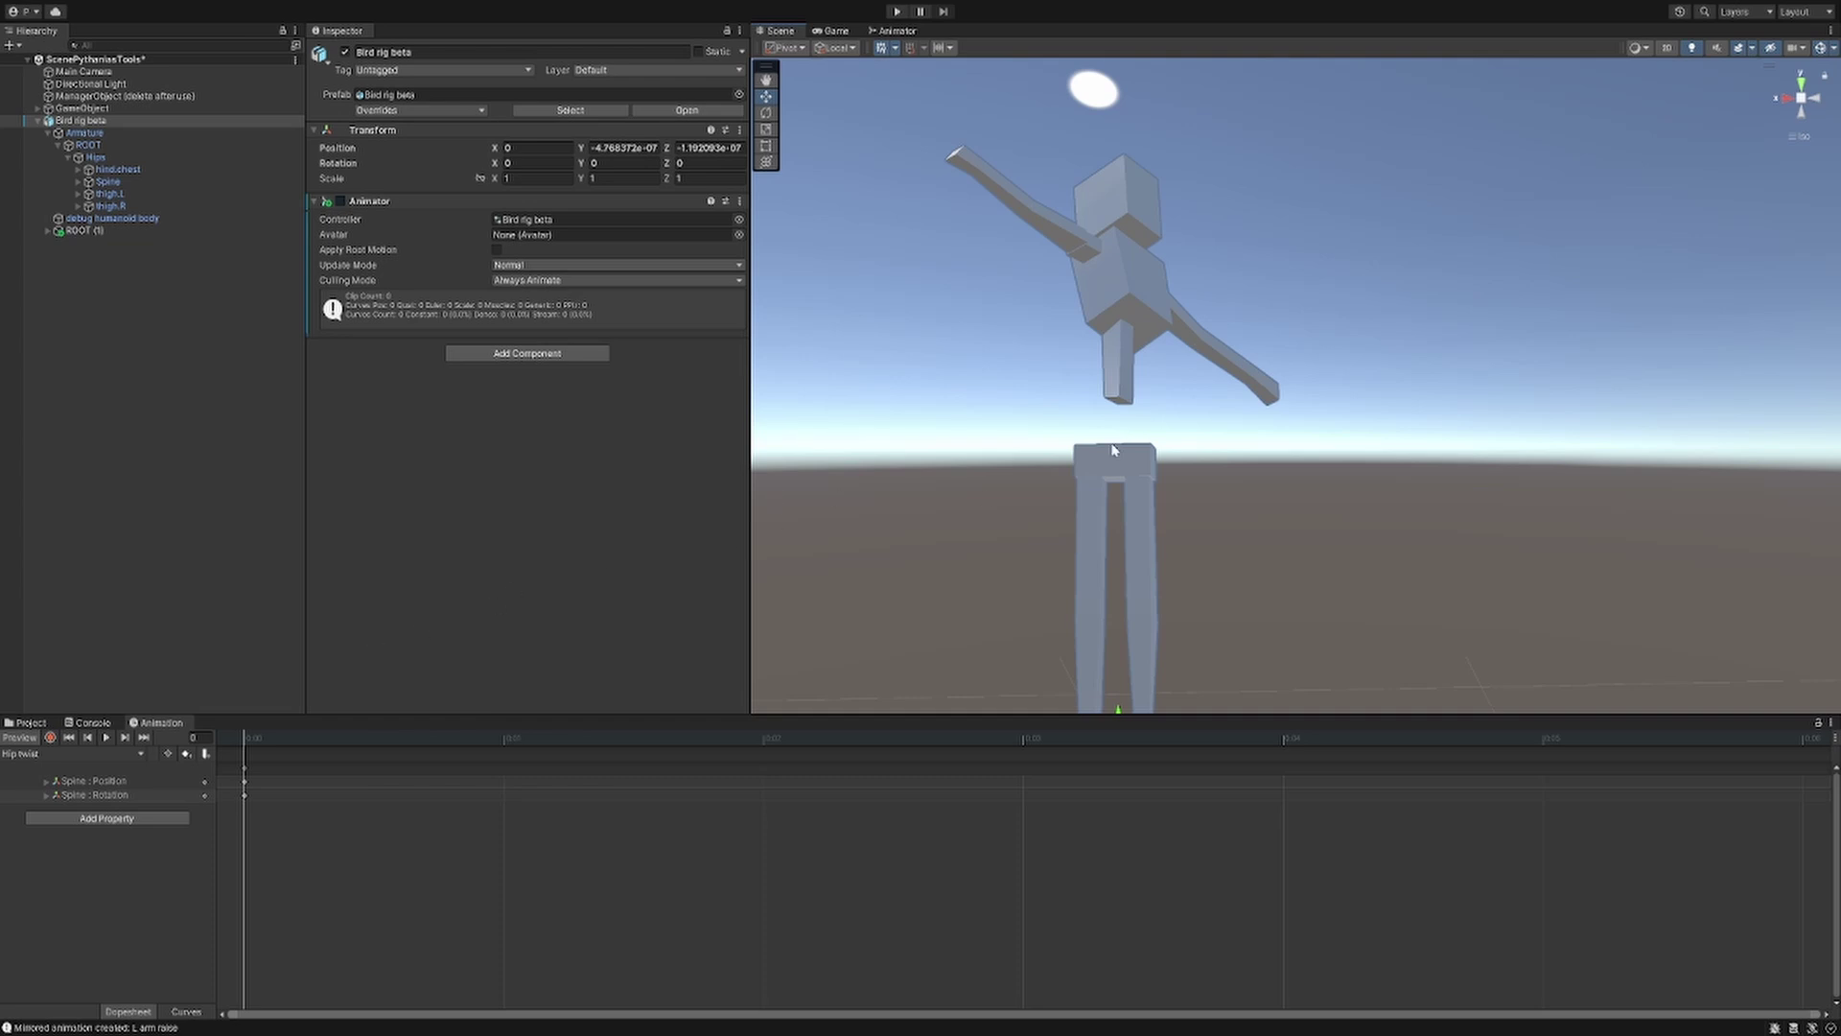
pyautogui.moveTo(1116, 450); pyautogui.dragTo(1160, 449, button='middle')
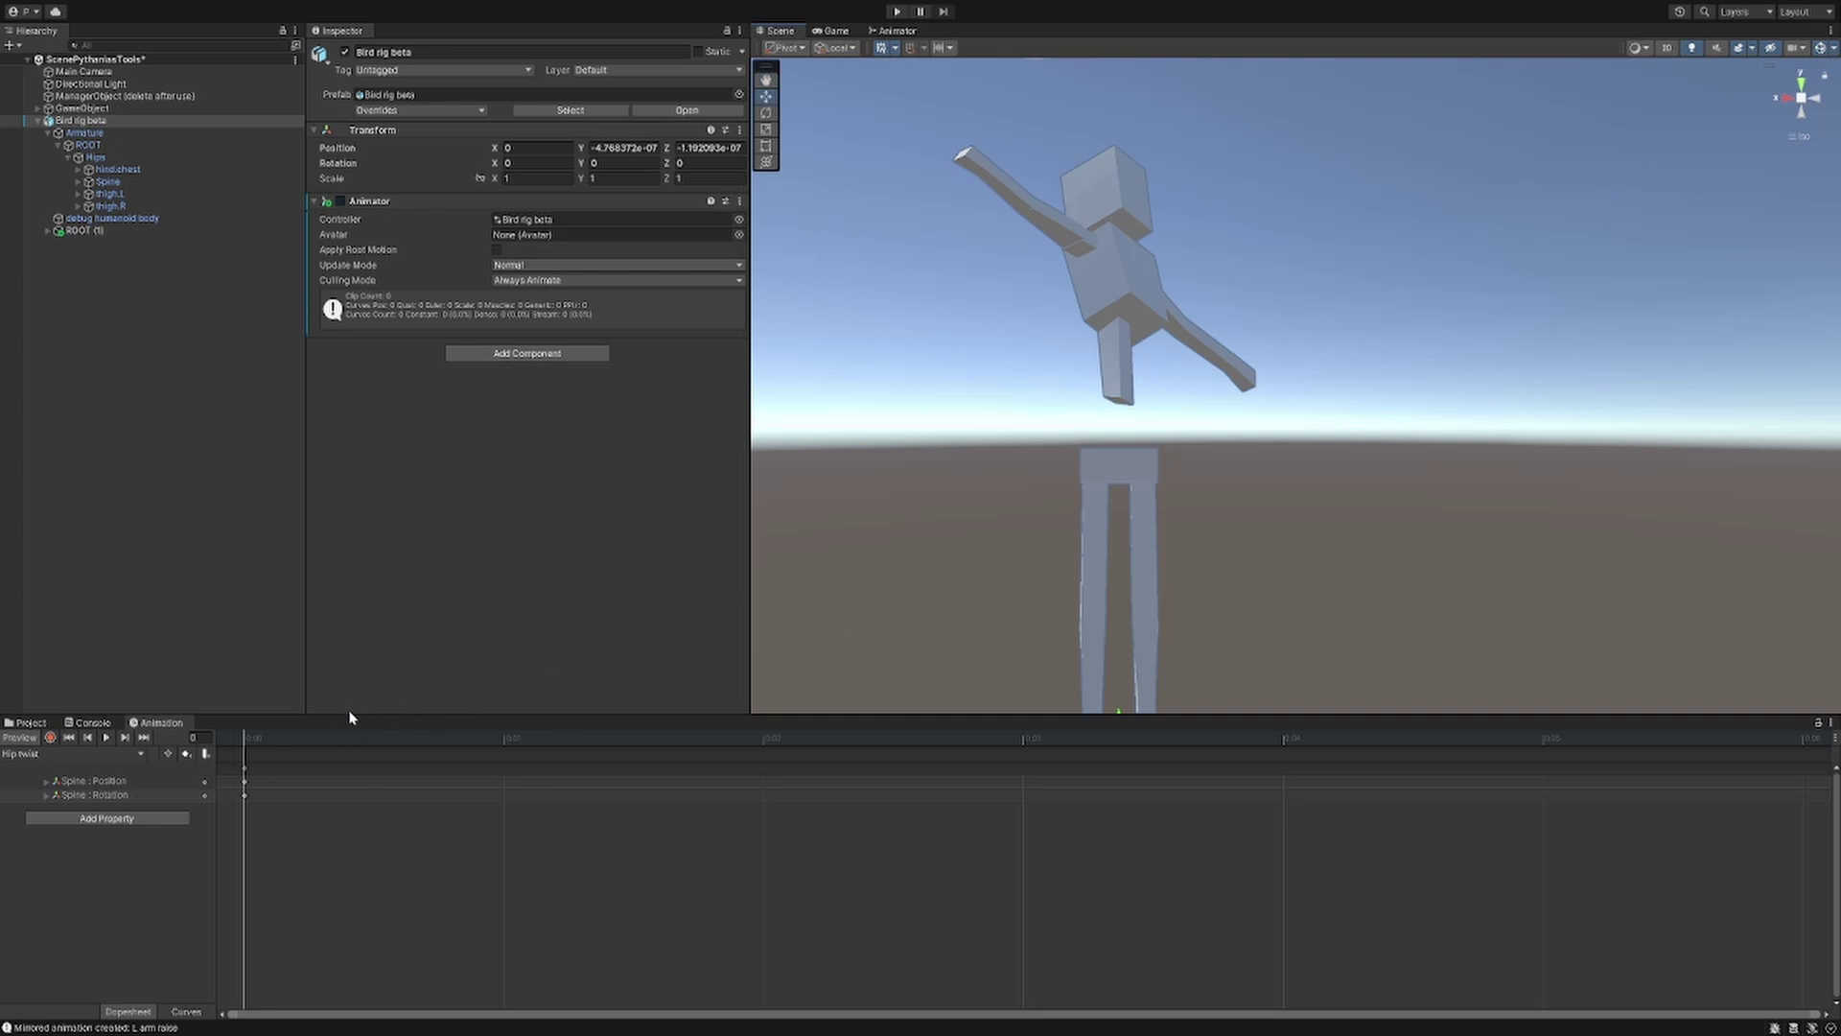
# - Preview the mirrored Hip twist 1 clip for comparison and show the project assets again
pyautogui.click(57, 753)
pyautogui.click(29, 767)
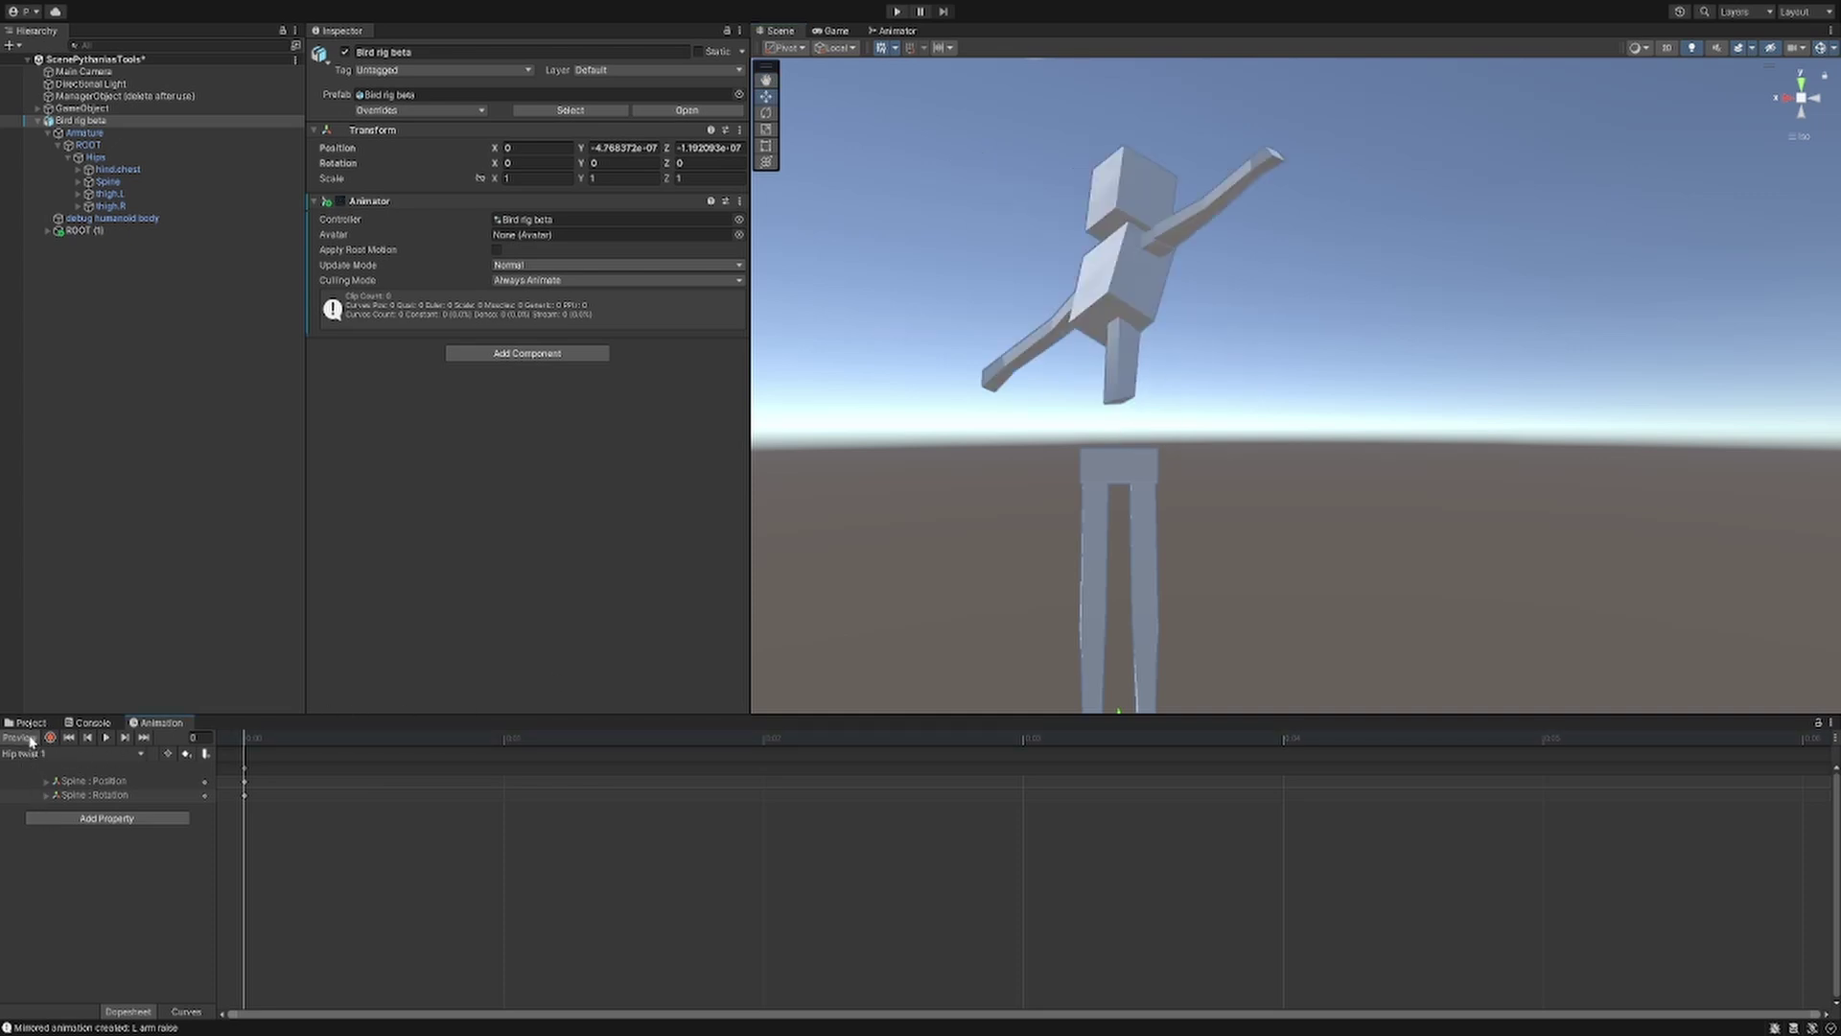
pyautogui.keyDown('alt'); pyautogui.moveTo(1016, 528); pyautogui.dragTo(1112, 525); pyautogui.keyUp('alt')
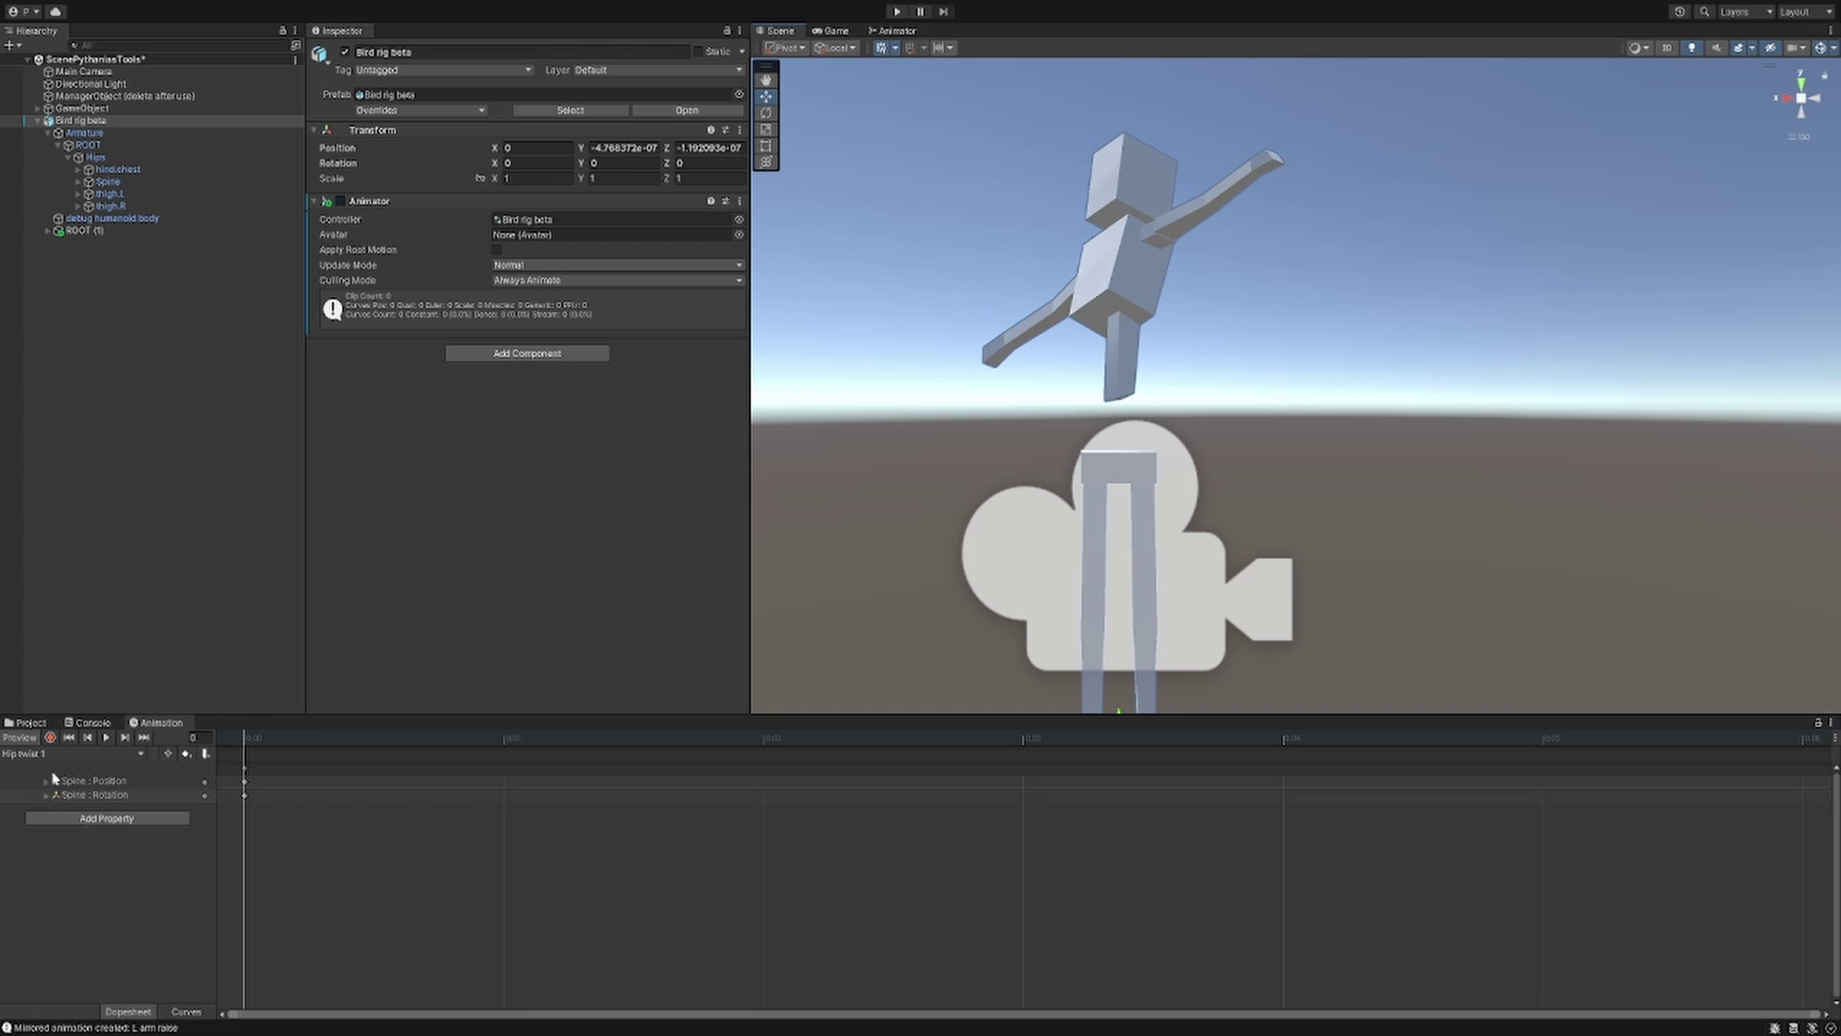
pyautogui.click(23, 722)
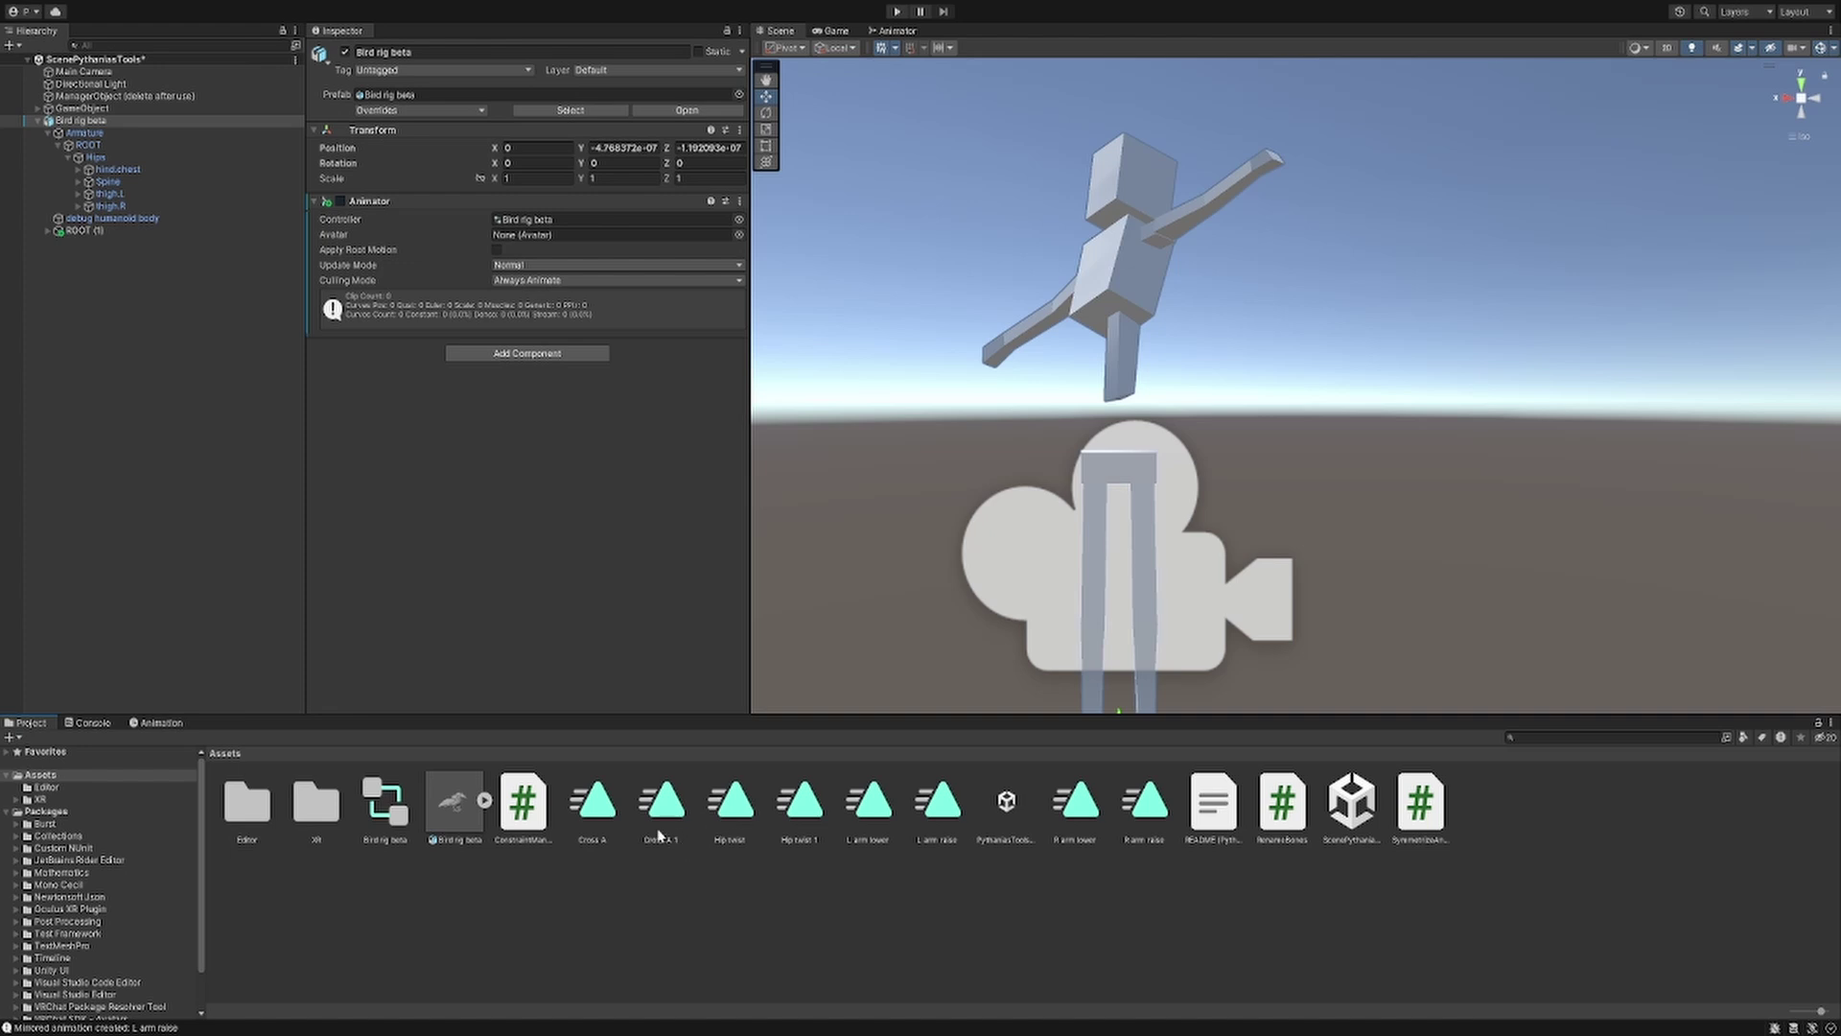
# - Preview the original L arm lower clip on Bird rig beta
pyautogui.click(154, 723)
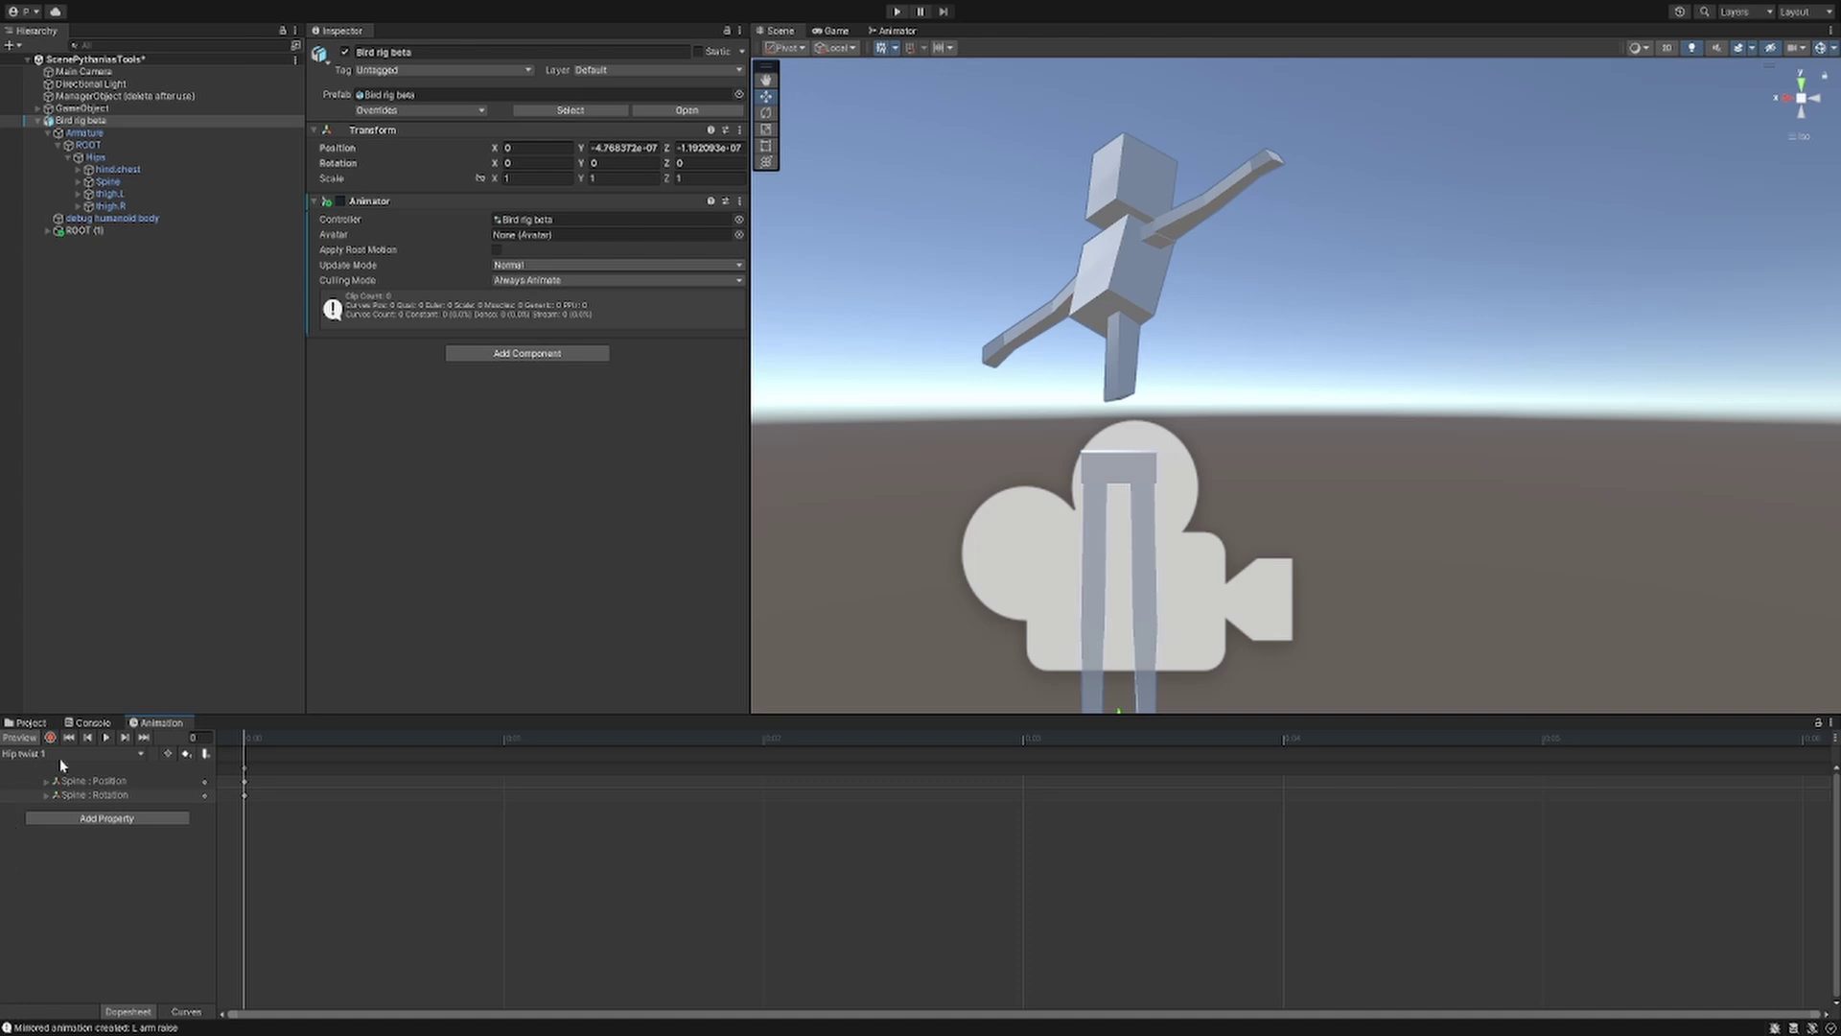
pyautogui.click(26, 754)
pyautogui.click(26, 748)
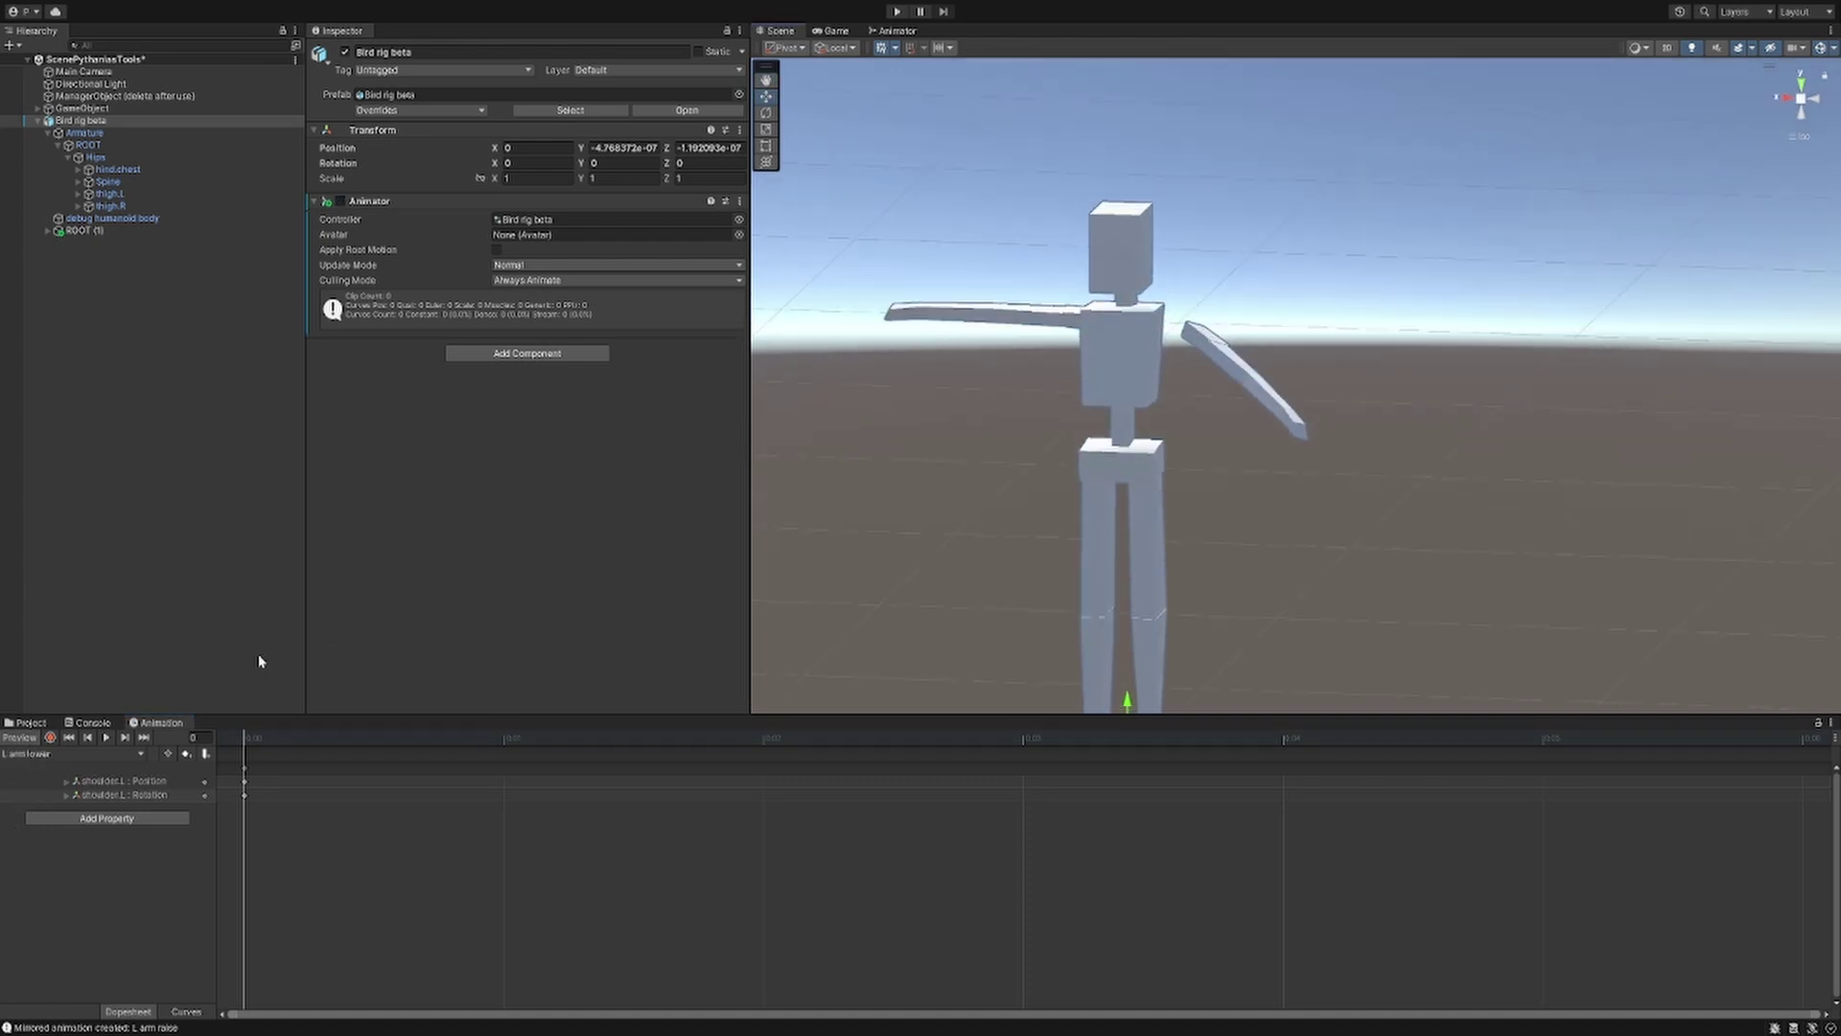
# - Preview the mirrored R arm lower clip from a higher angle and compare it with the L arm lower clip
pyautogui.click(72, 753)
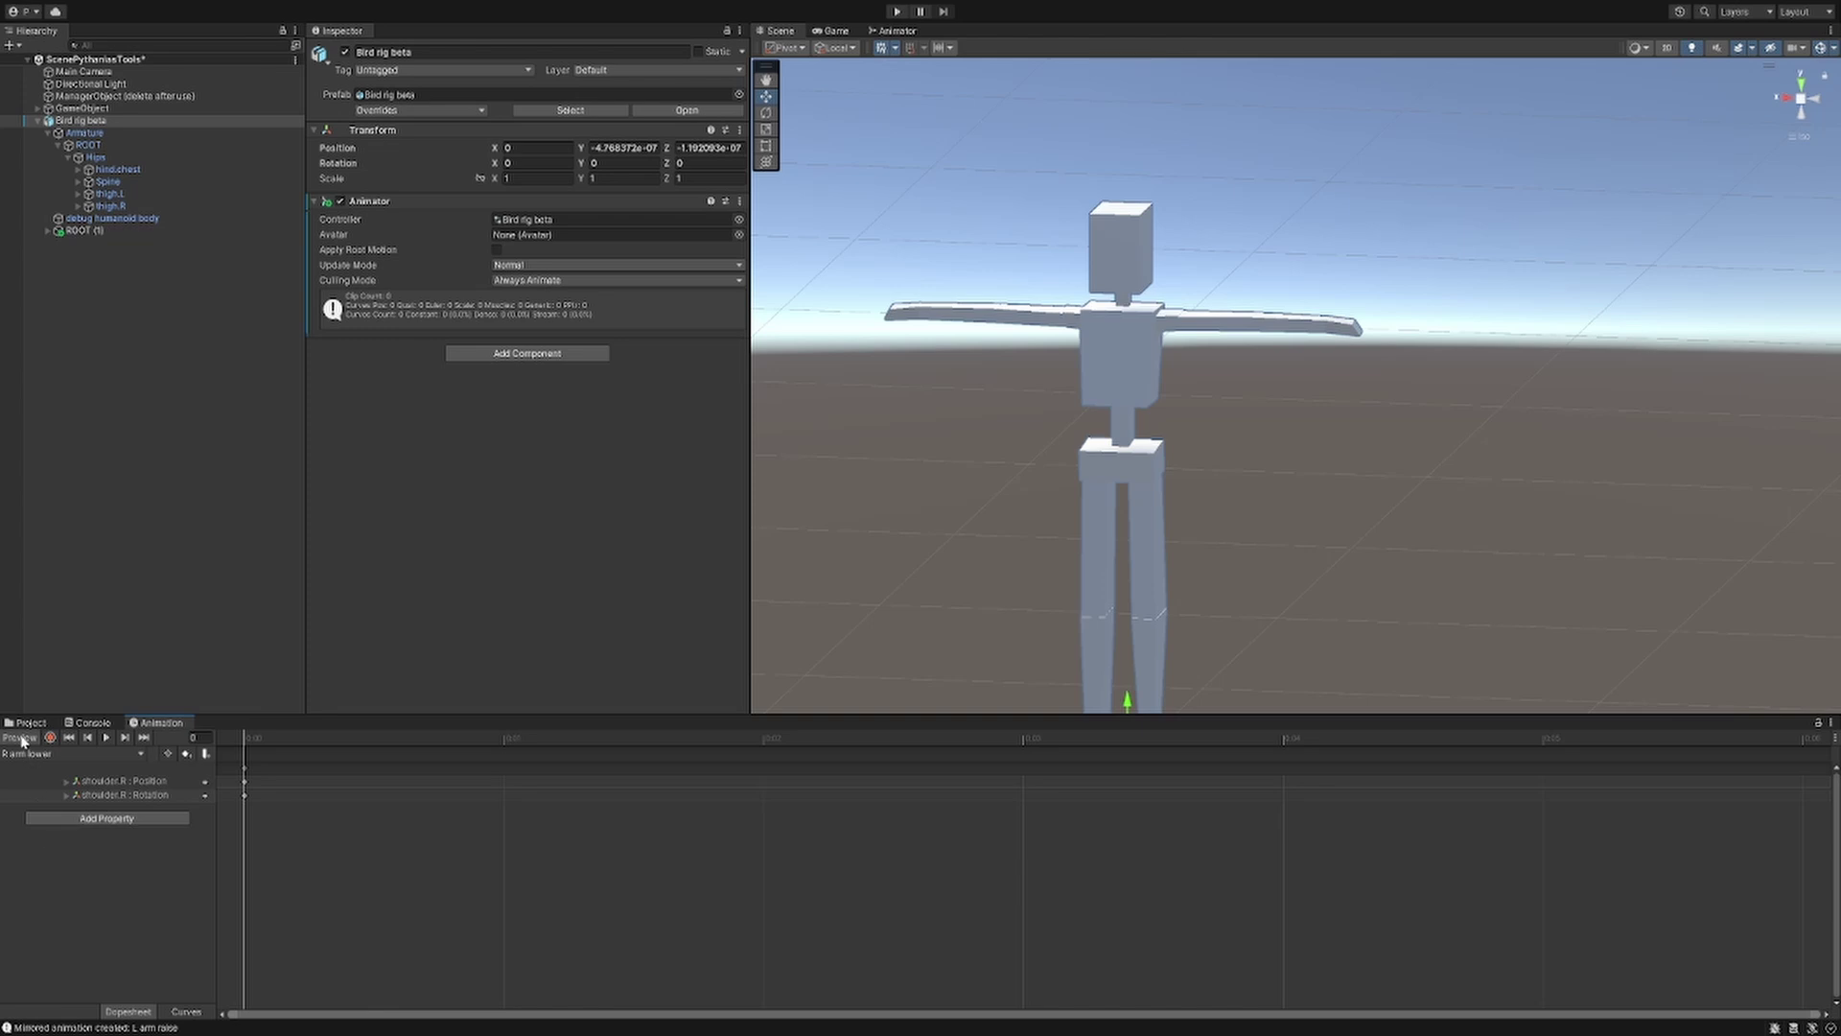
pyautogui.click(58, 772)
pyautogui.keyDown('alt'); pyautogui.moveTo(1171, 556); pyautogui.dragTo(1159, 752); pyautogui.keyUp('alt')
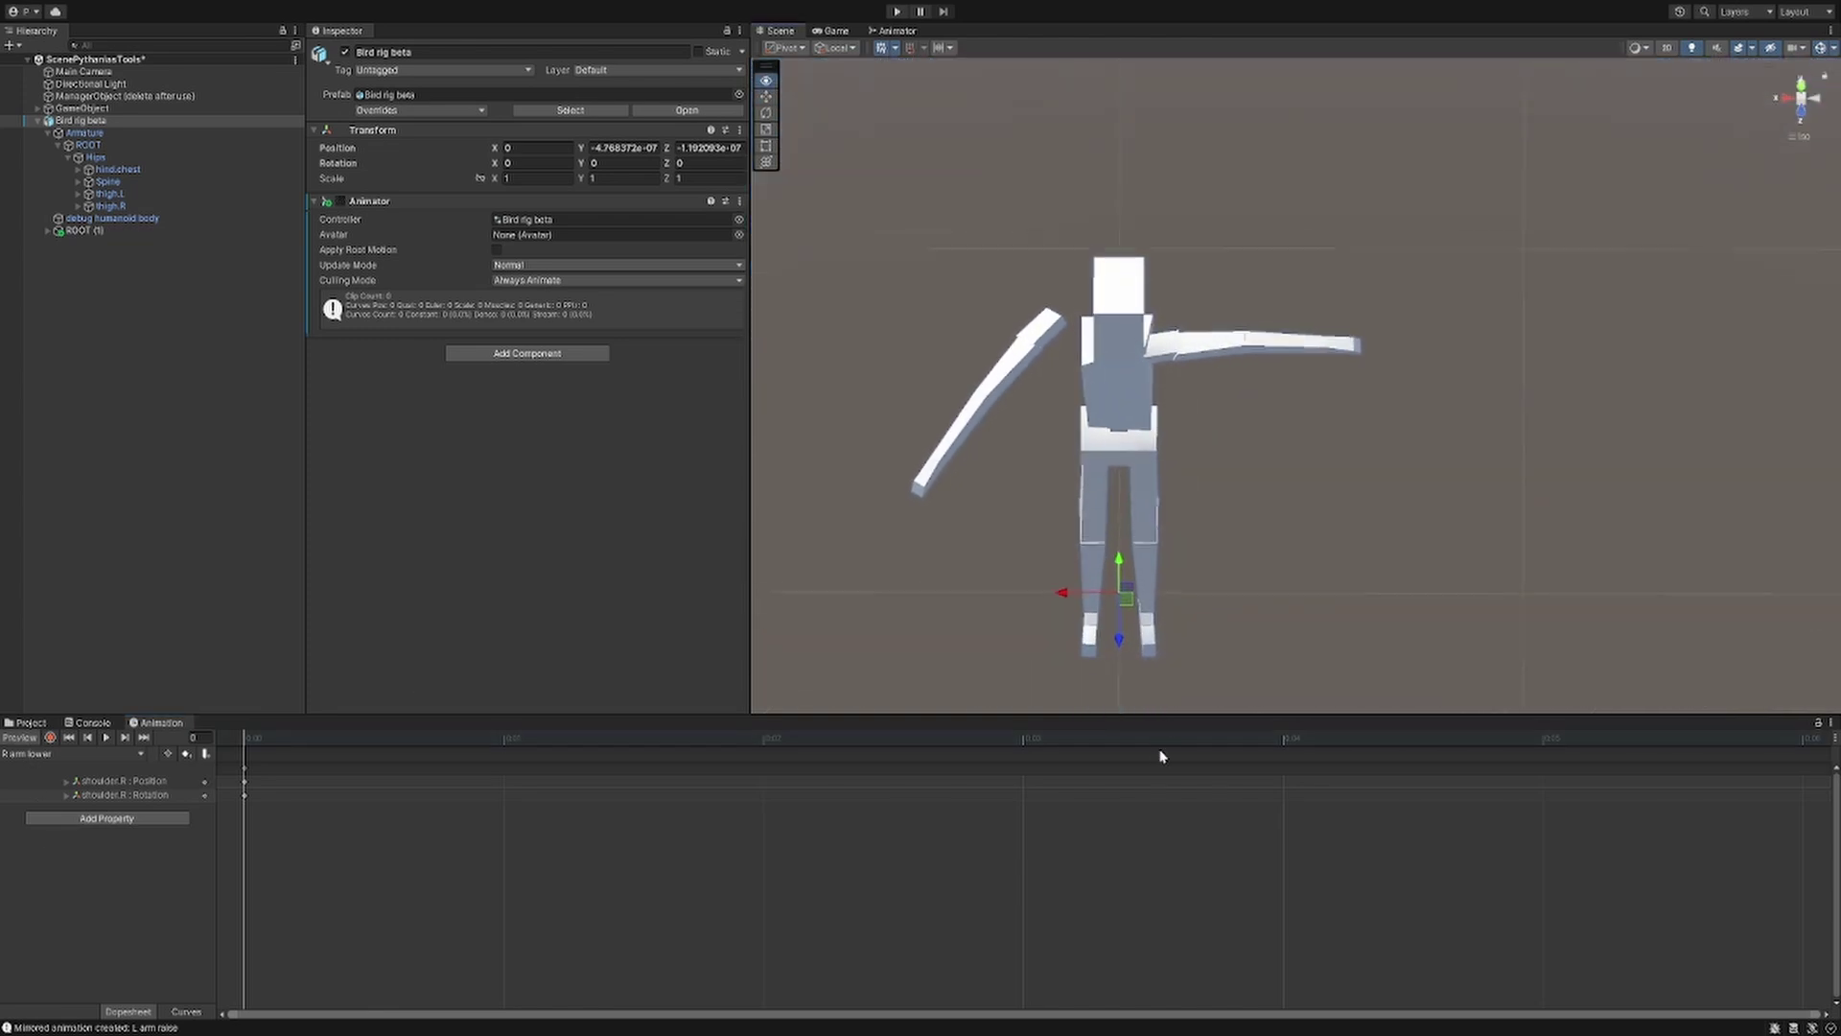
pyautogui.click(72, 754)
pyautogui.click(38, 743)
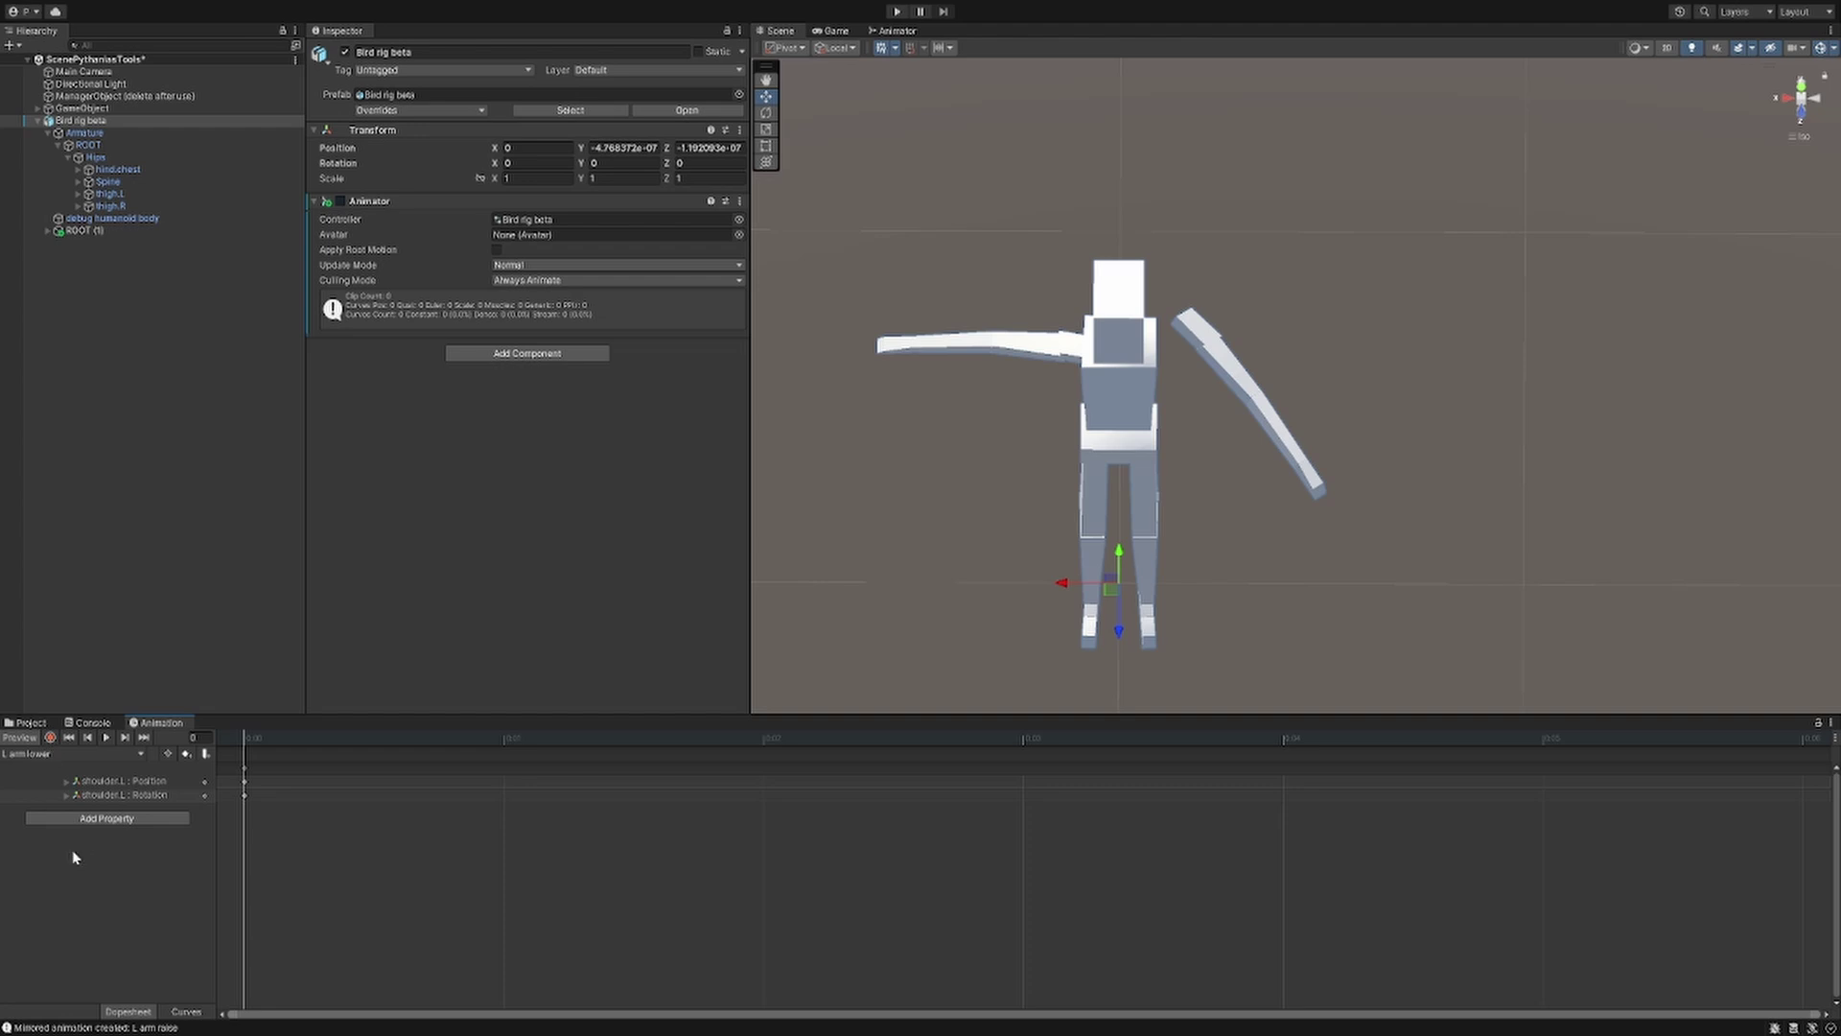
# - Preview the mirrored L arm raise clip and examine the raised arm from a steeper overhead angle
pyautogui.click(38, 753)
pyautogui.click(27, 779)
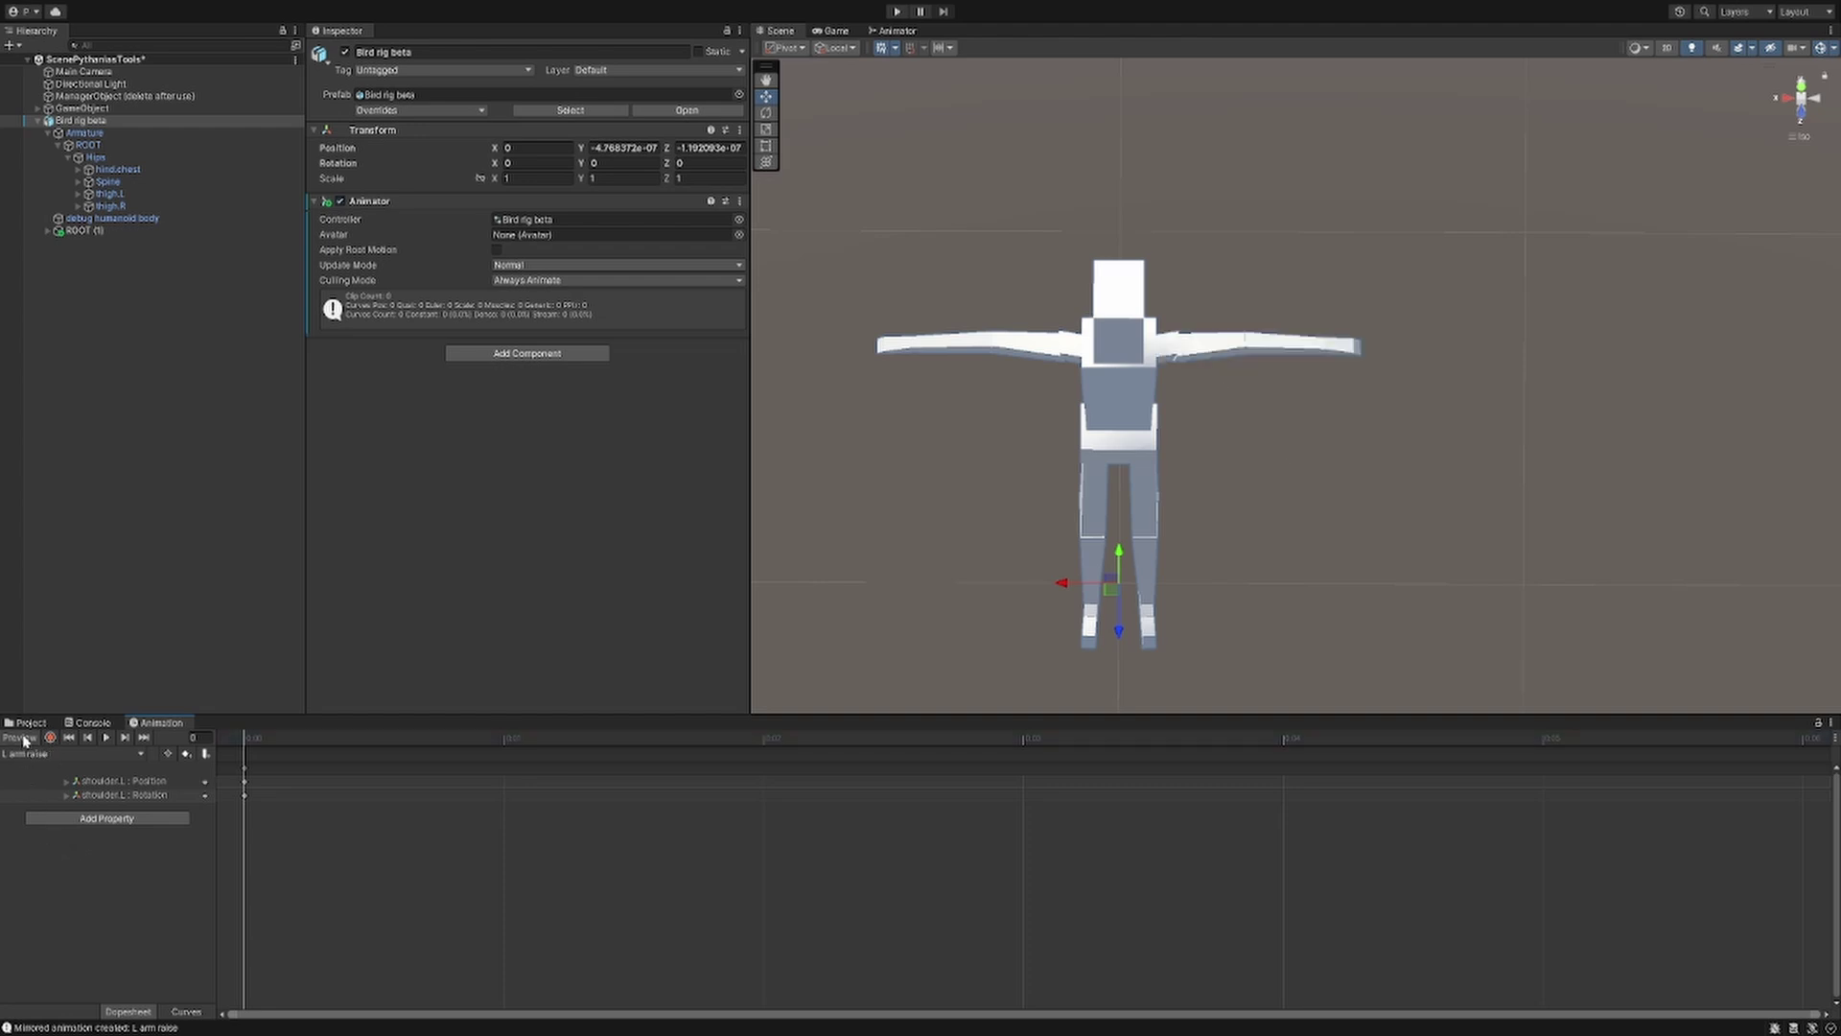
pyautogui.click(24, 741)
pyautogui.keyDown('alt'); pyautogui.moveTo(954, 594); pyautogui.dragTo(1108, 525); pyautogui.keyUp('alt')
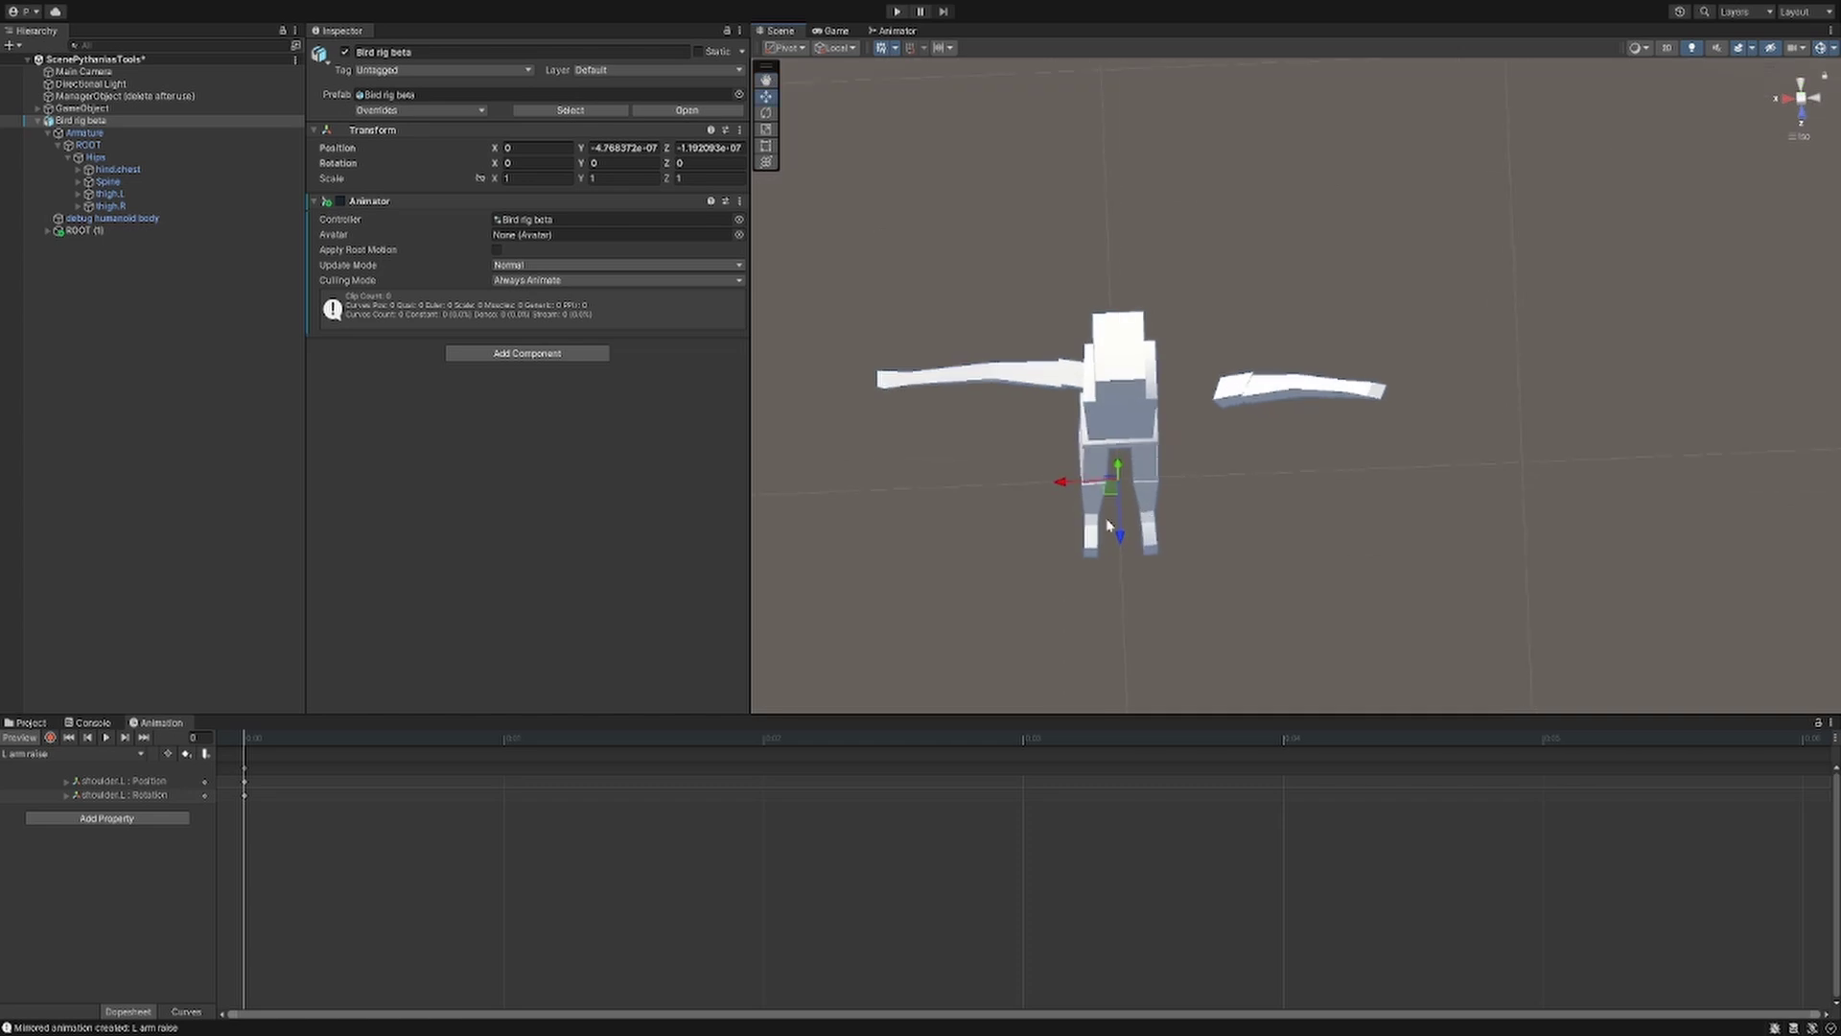
# - Preview the original R arm raise clip from another angle, end the preview, and show the project assets
pyautogui.click(31, 756)
pyautogui.click(43, 876)
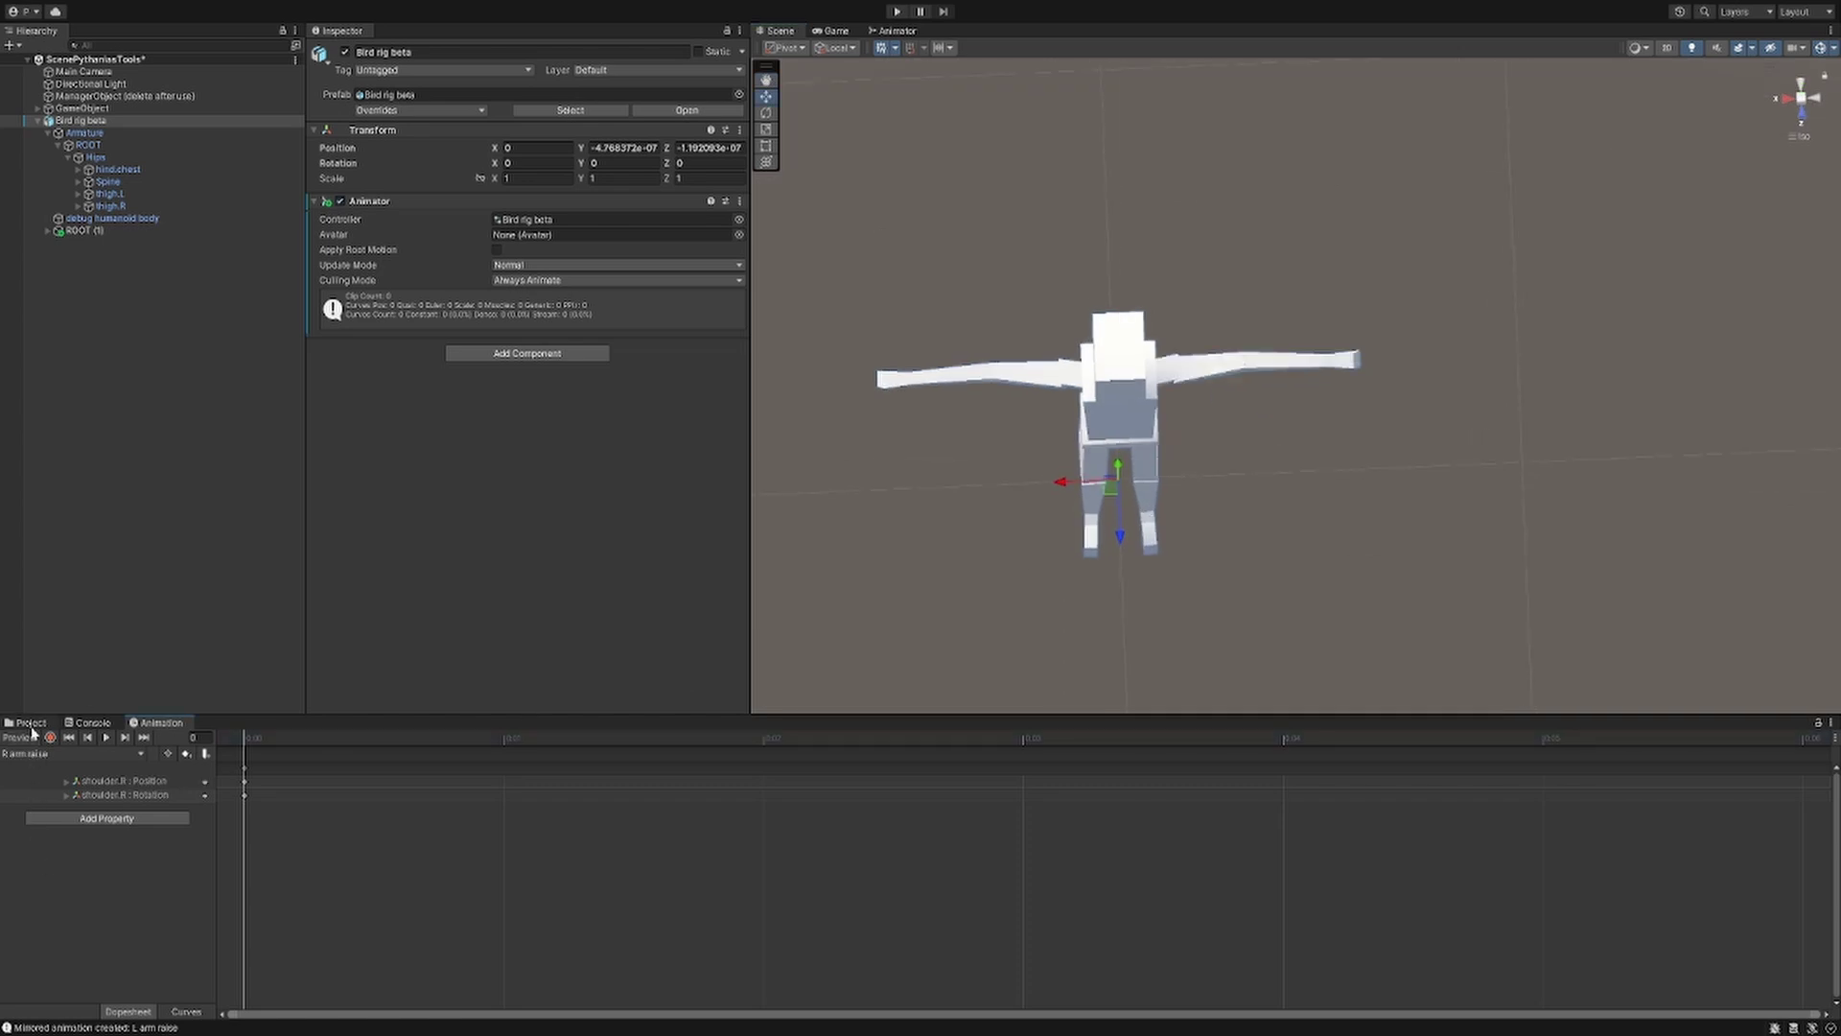
pyautogui.click(30, 735)
pyautogui.keyDown('alt'); pyautogui.moveTo(1062, 599); pyautogui.dragTo(968, 498); pyautogui.keyUp('alt')
pyautogui.click(20, 736)
pyautogui.click(27, 722)
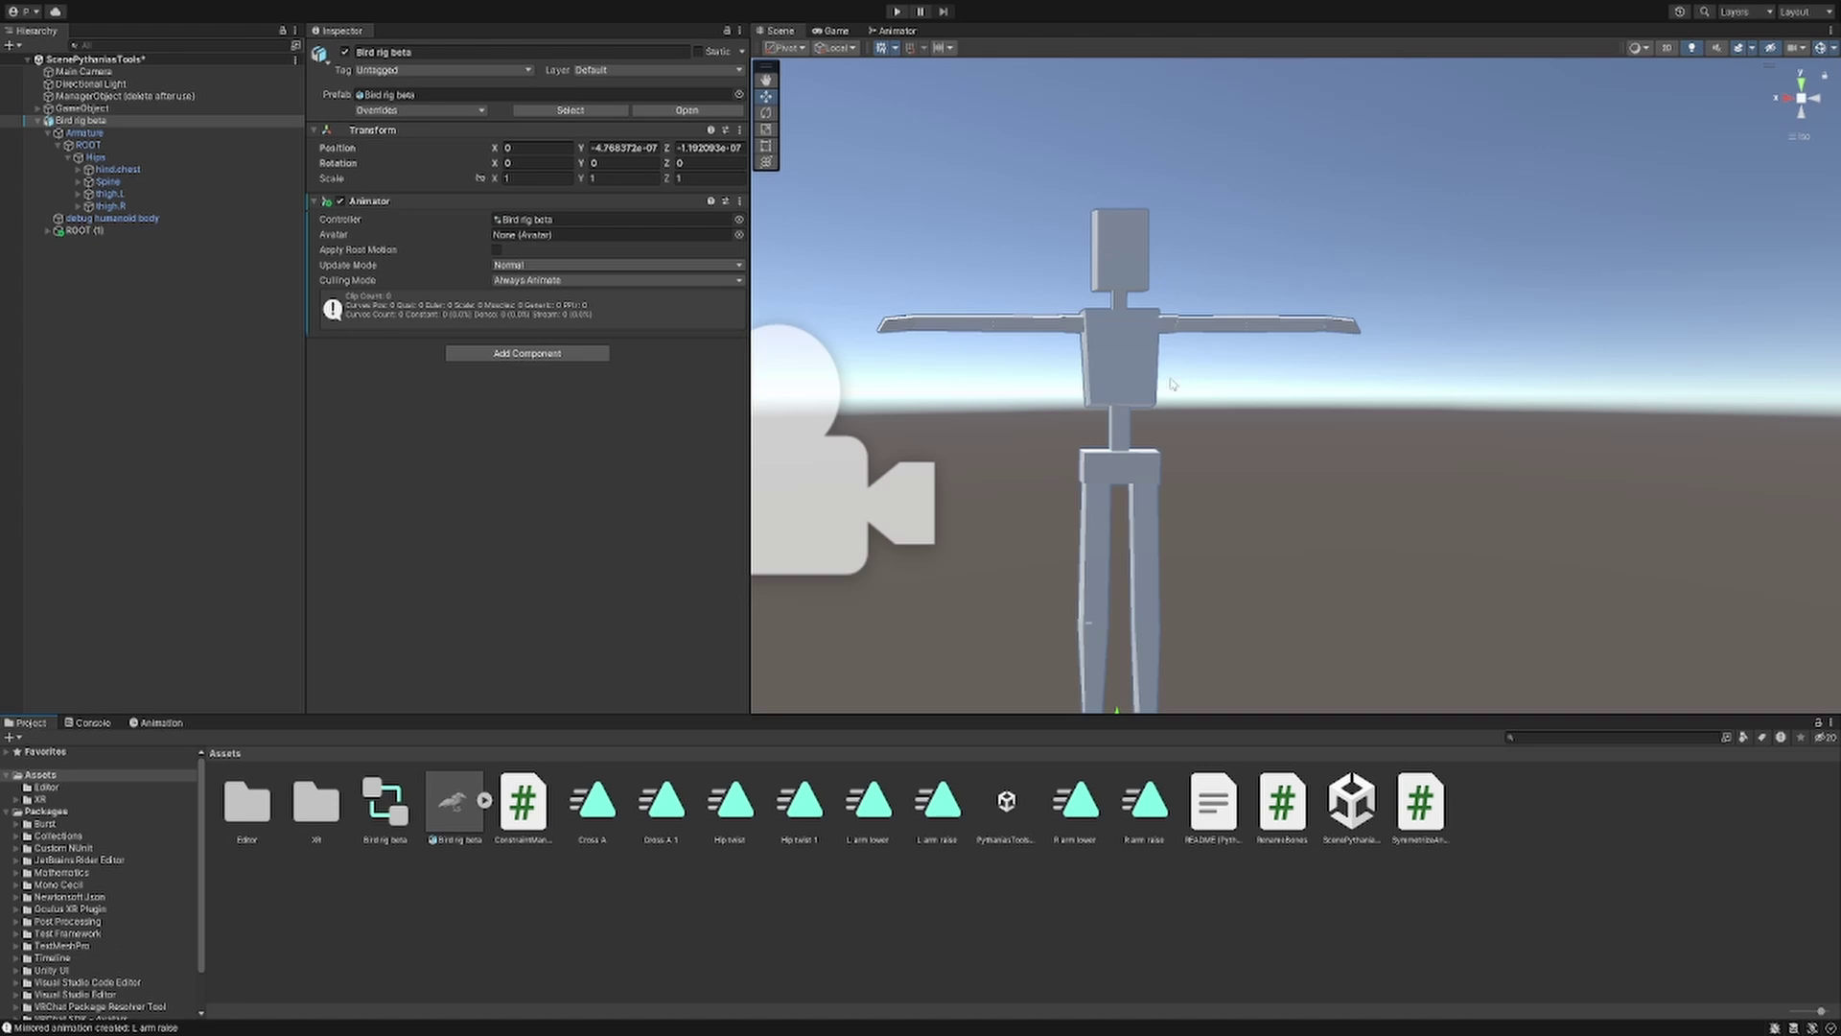
# - Select the ManagerObject to show its script components and bring the whole rig into view
pyautogui.moveTo(1171, 380)
pyautogui.keyDown('alt'); pyautogui.mouseDown()
pyautogui.moveTo(1220, 417)
pyautogui.moveTo(1150, 384)
pyautogui.mouseUp(); pyautogui.keyUp('alt')
pyautogui.click(38, 96)
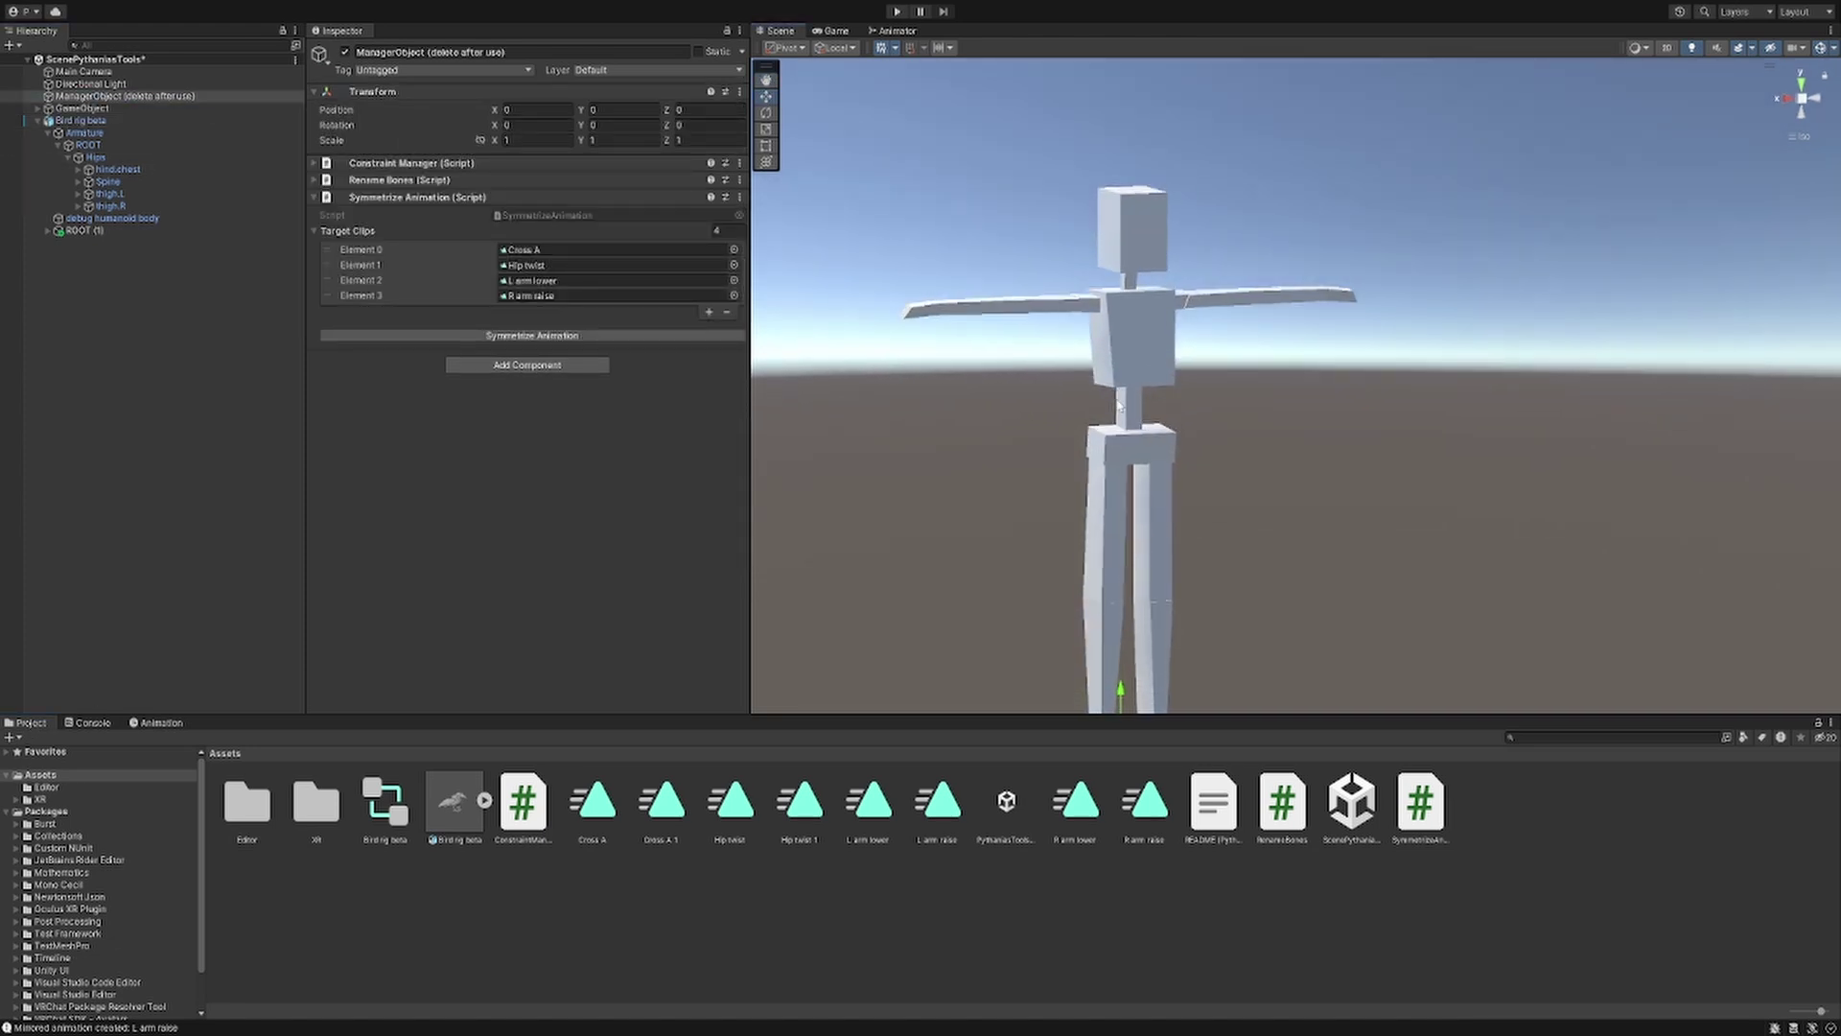
pyautogui.moveTo(1083, 396); pyautogui.dragTo(1141, 346, button='middle')
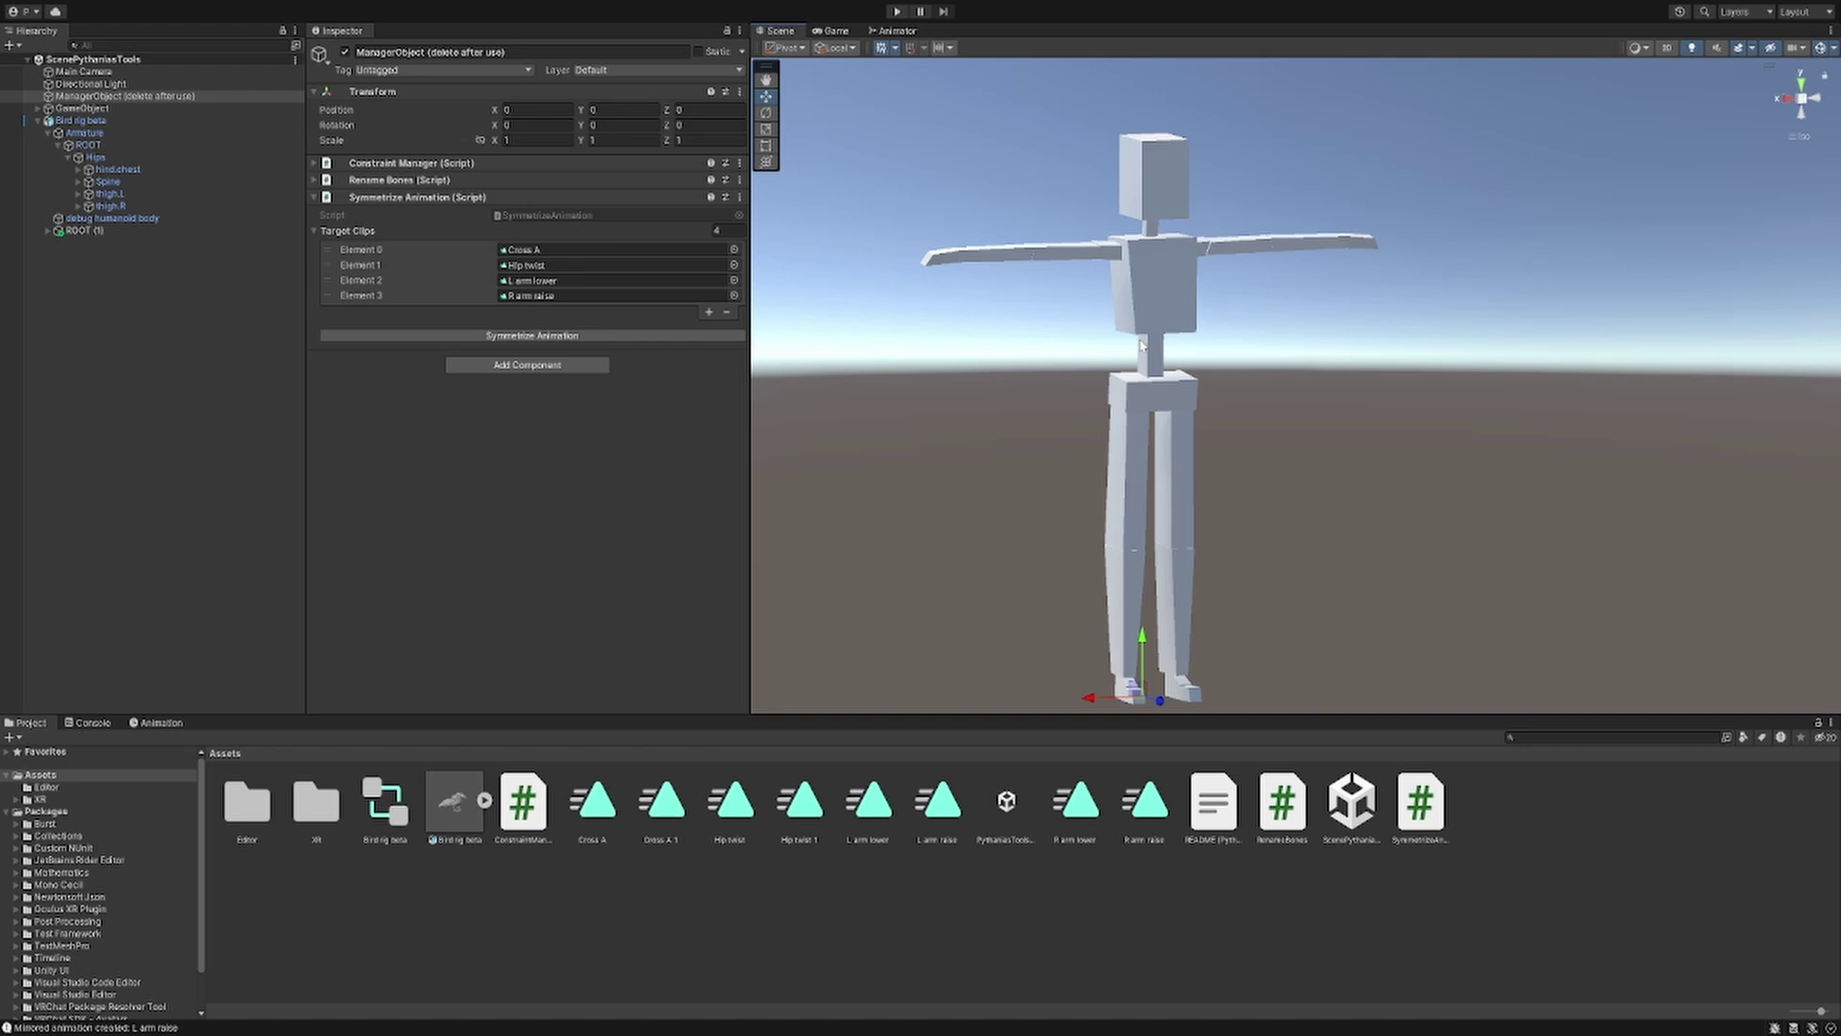